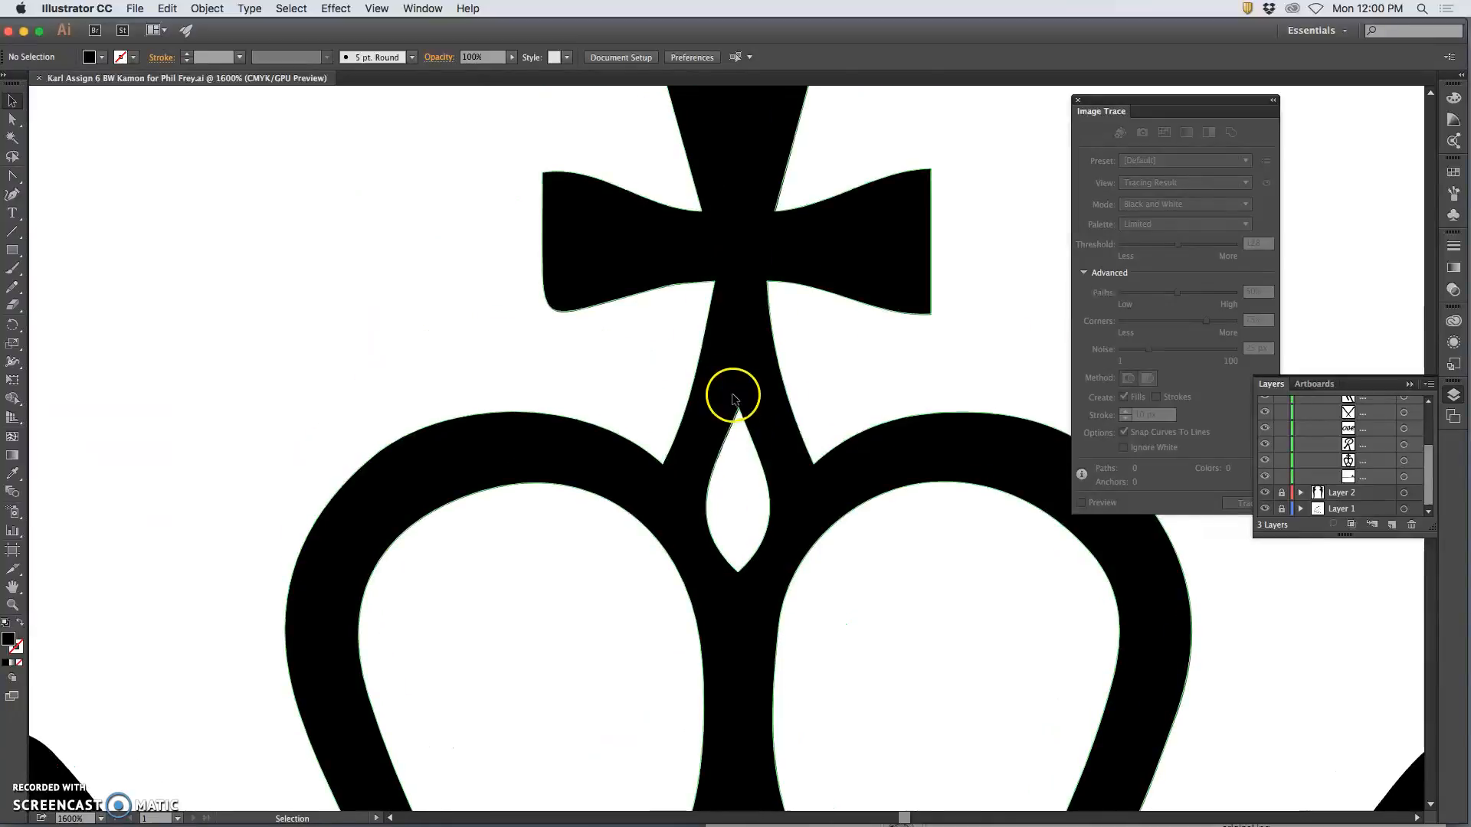
- Add a new empty layer above Layer 3, which holds the Rosenthal logo artwork
key("ctrl+minus")
key("ctrl+minus")
key("ctrl+minus")
key("ctrl+minus")
key("ctrl+minus")
key("ctrl+minus")
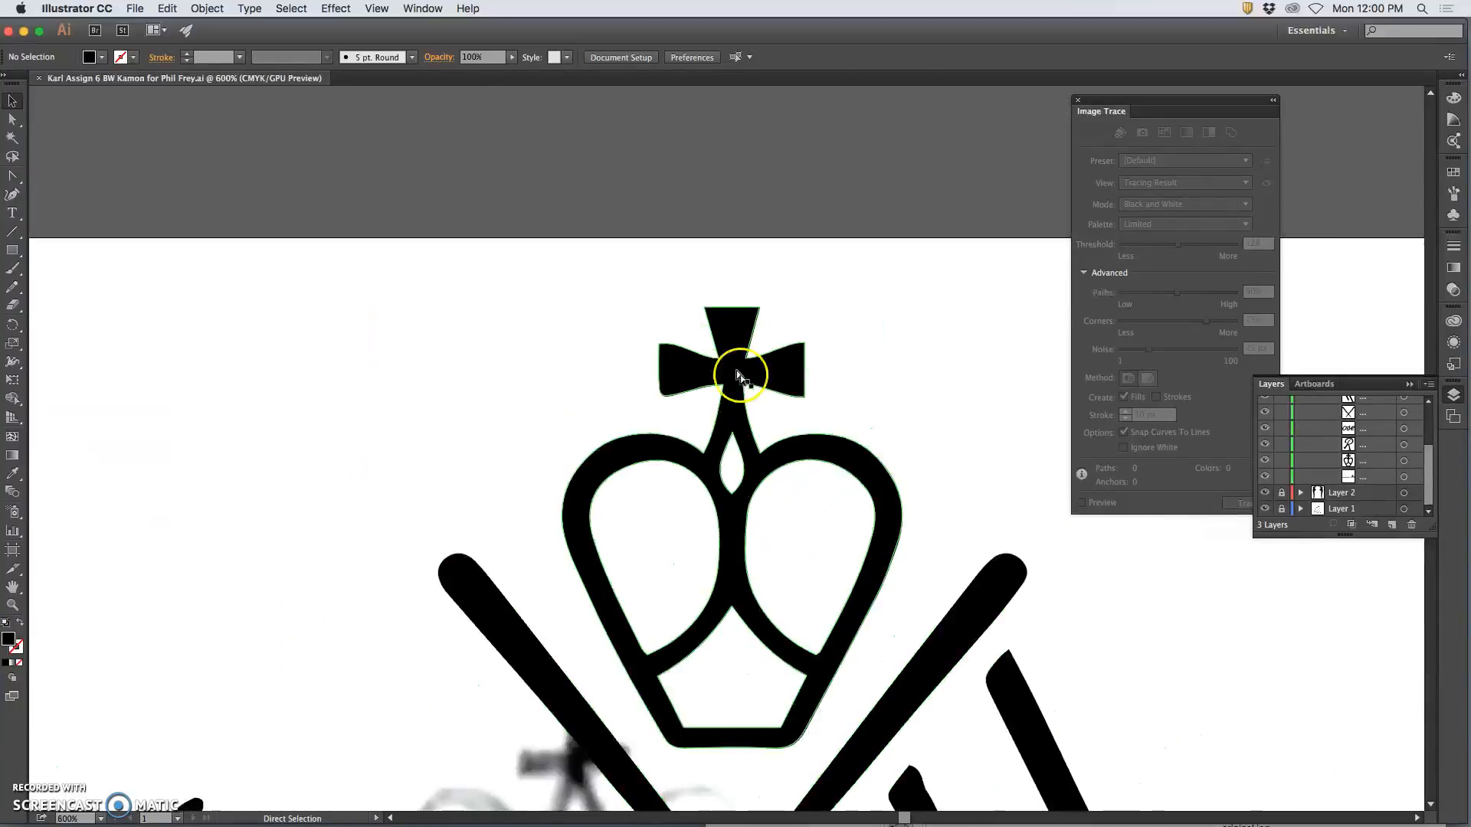
scroll(816, 557, "down", 5)
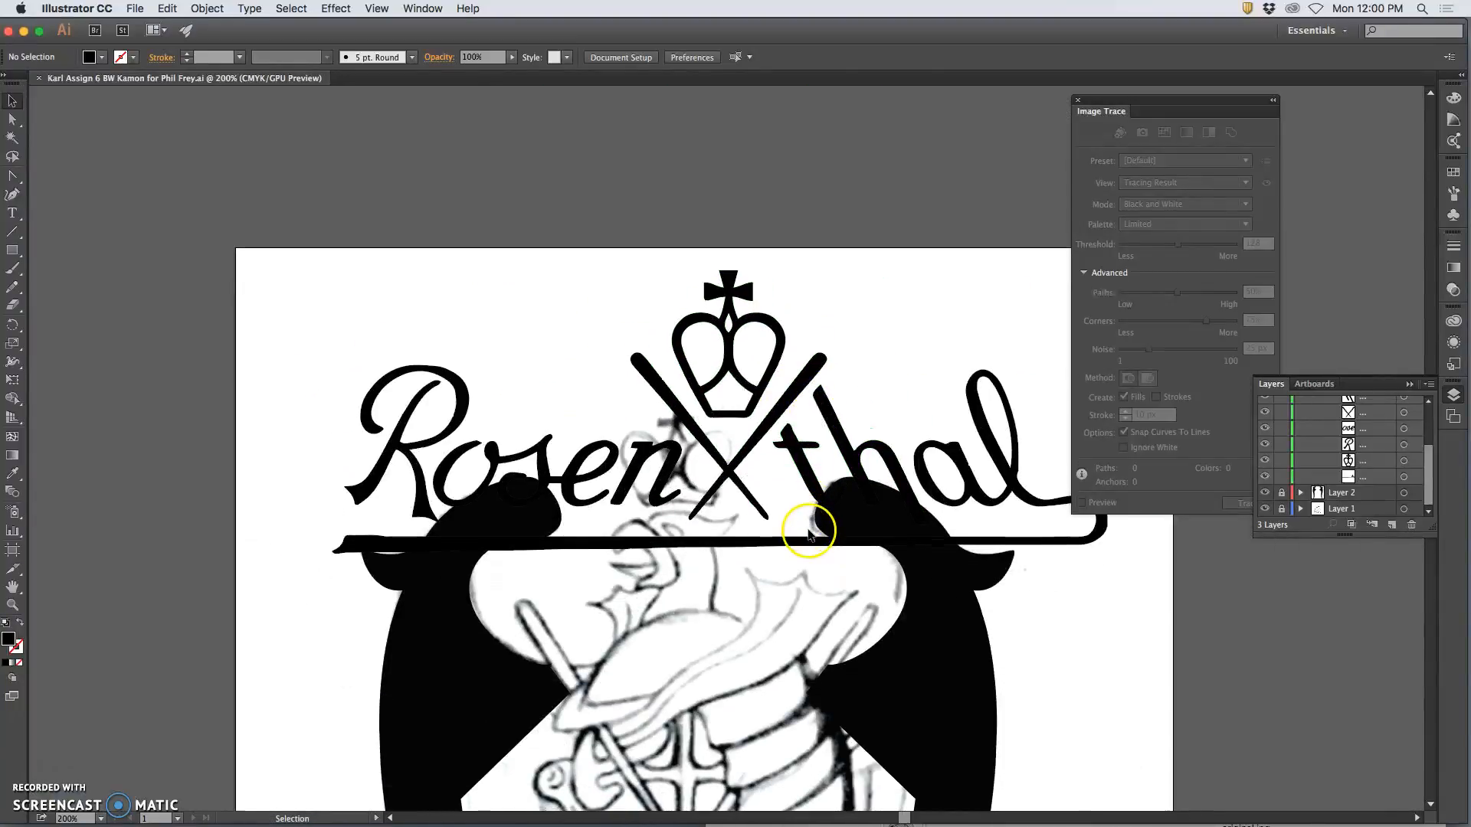
key("ctrl+minus")
key("ctrl+minus")
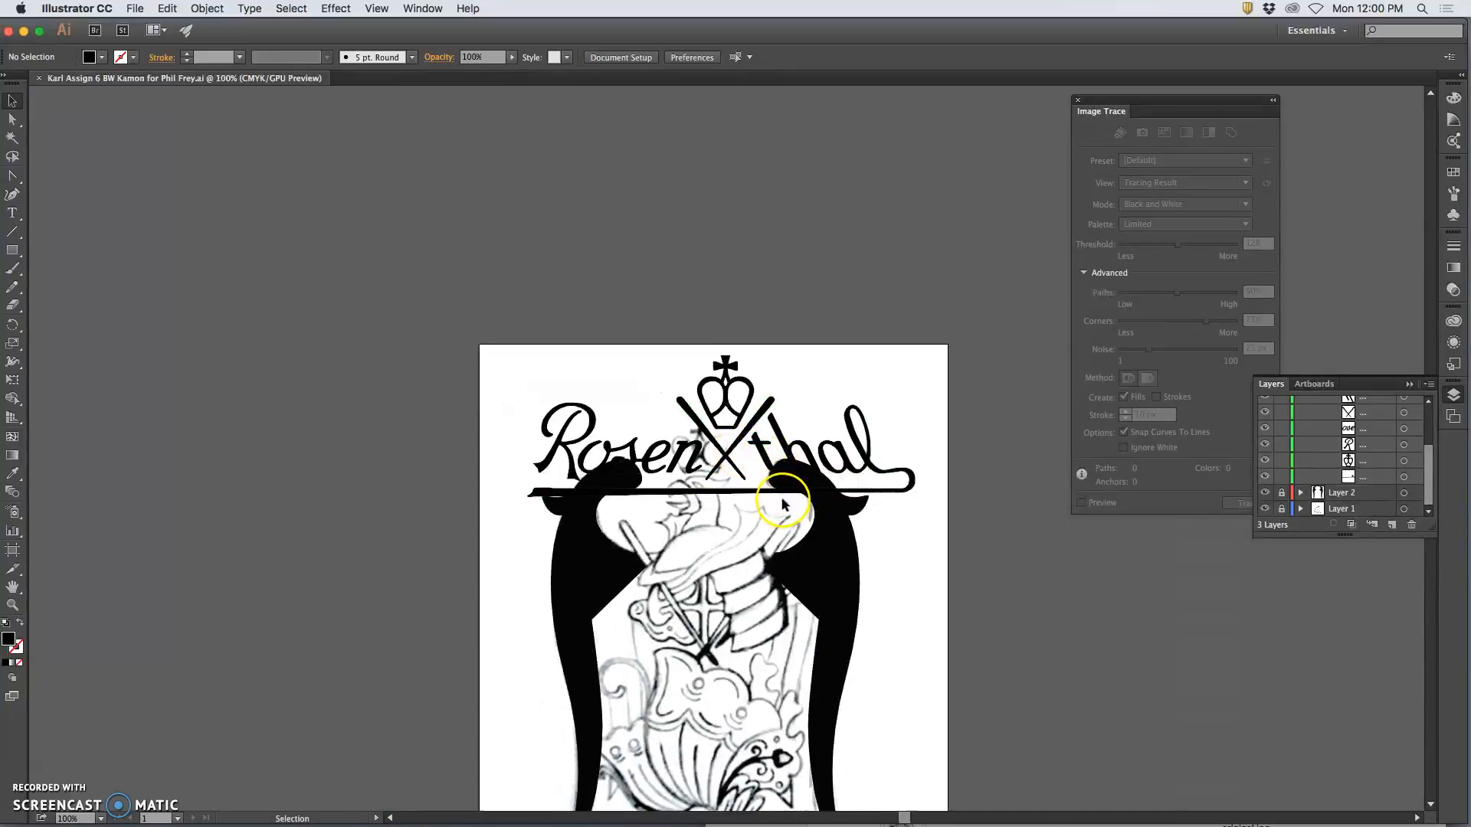
scroll(1395, 436, "up", 3)
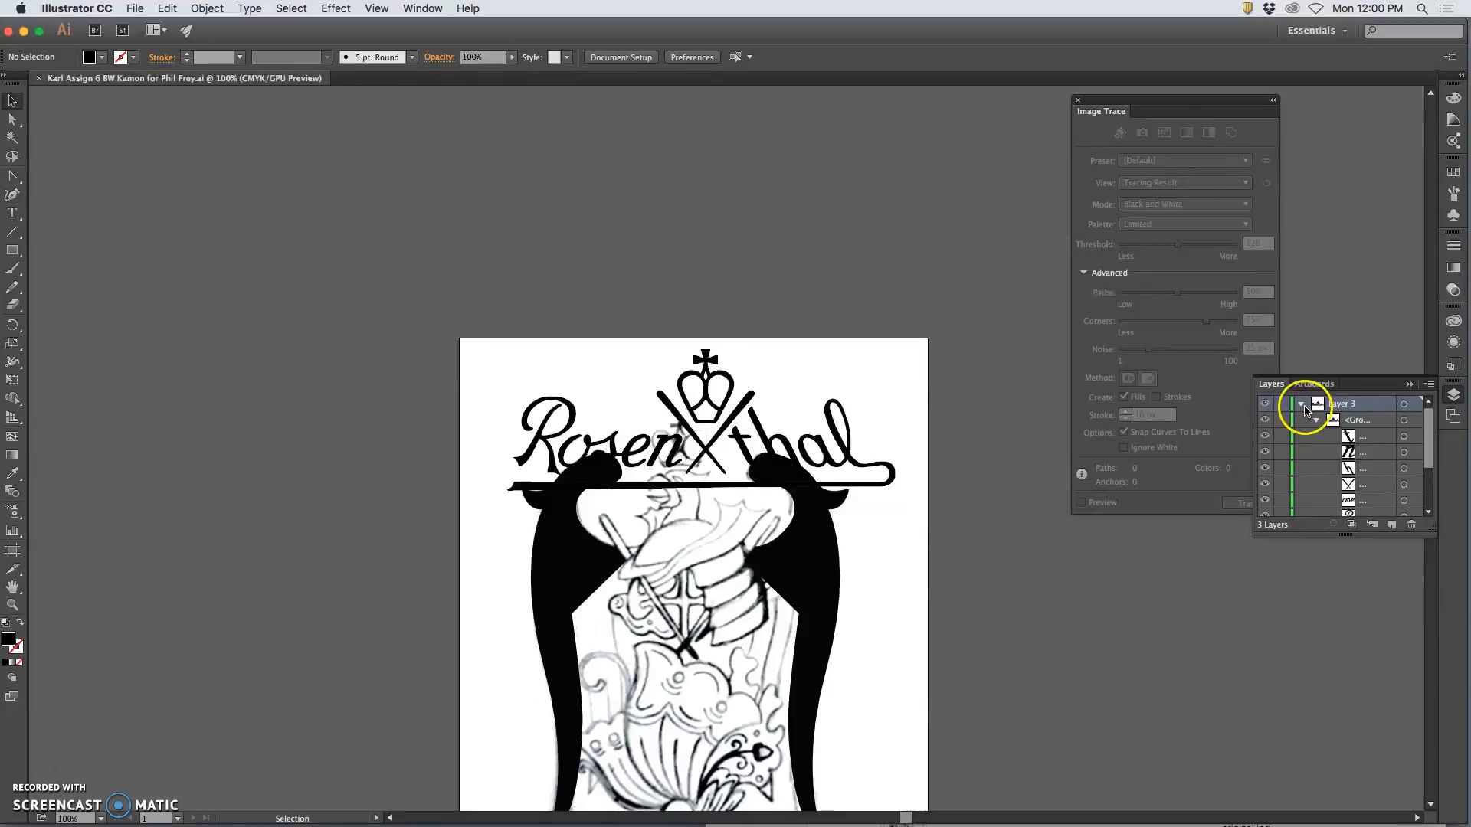
left_click(1392, 525)
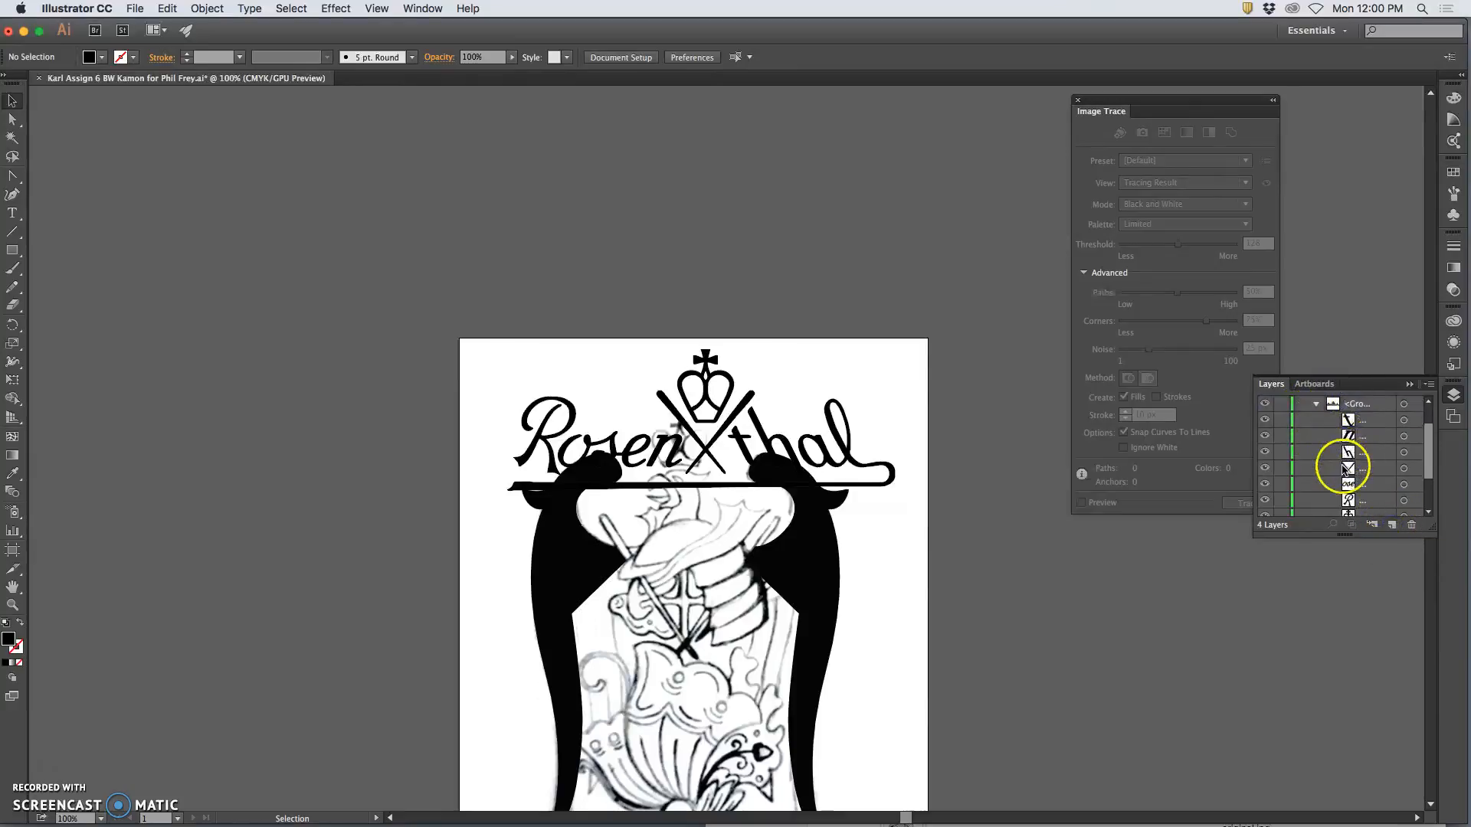
- Find the crown's compound path inside the Layer 3 group, target it and copy it
scroll(1341, 459, "down", 5)
left_click(1265, 459)
left_click(1264, 460)
left_click(1404, 464)
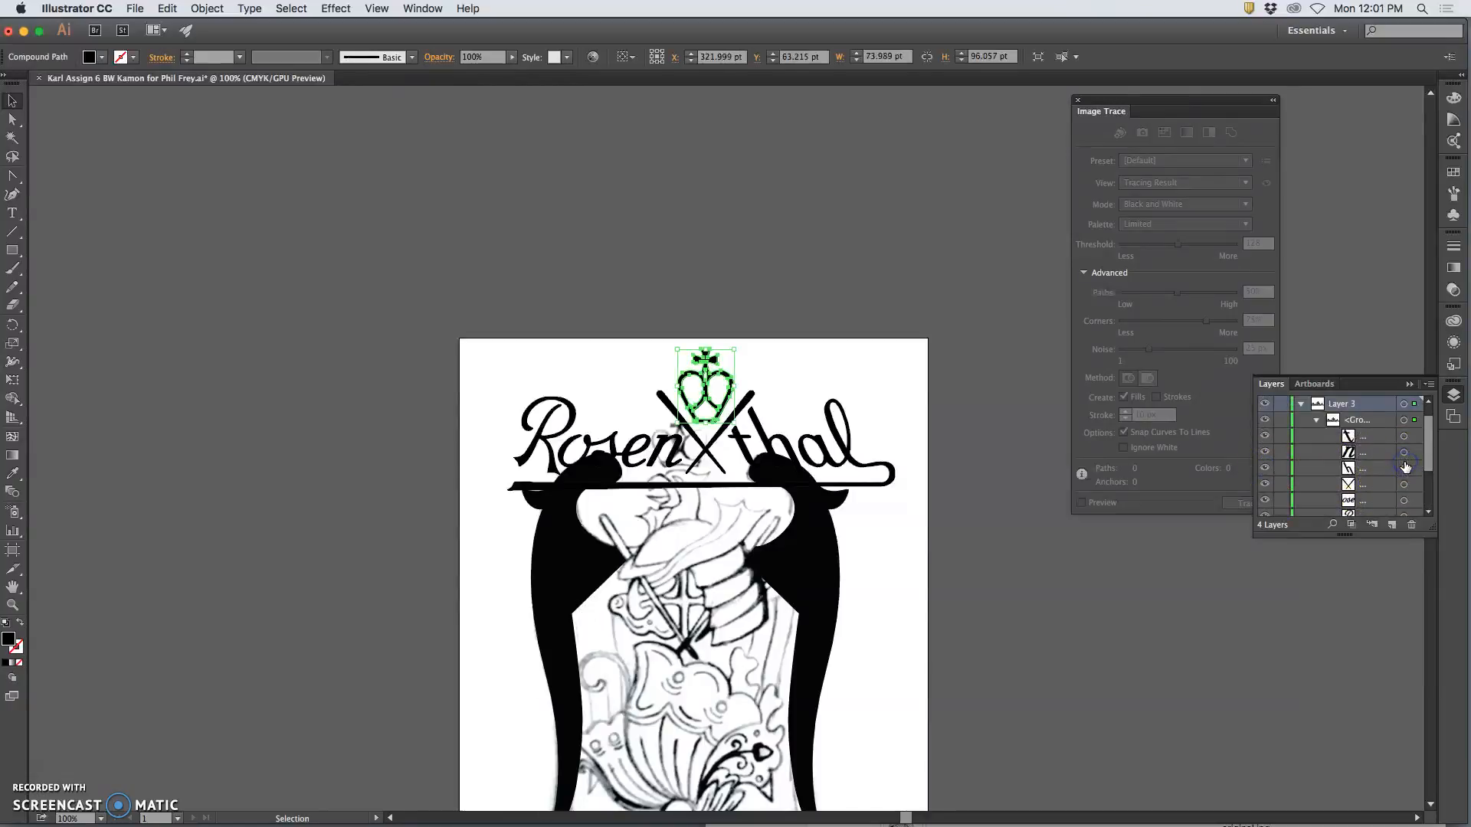
scroll(1369, 463, "down", 5)
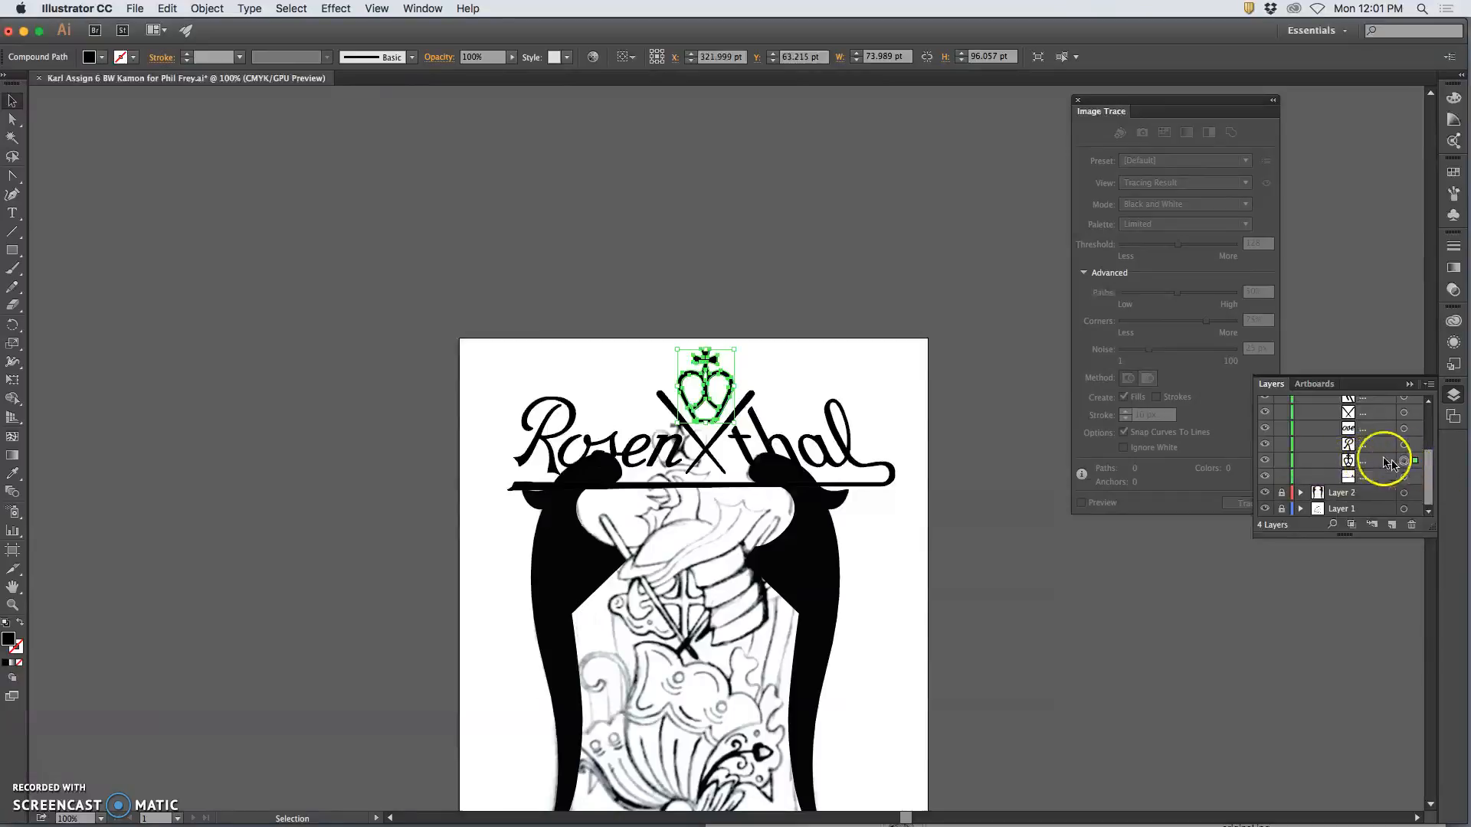
scroll(1402, 465, "up", 5)
scroll(1371, 464, "down", 2)
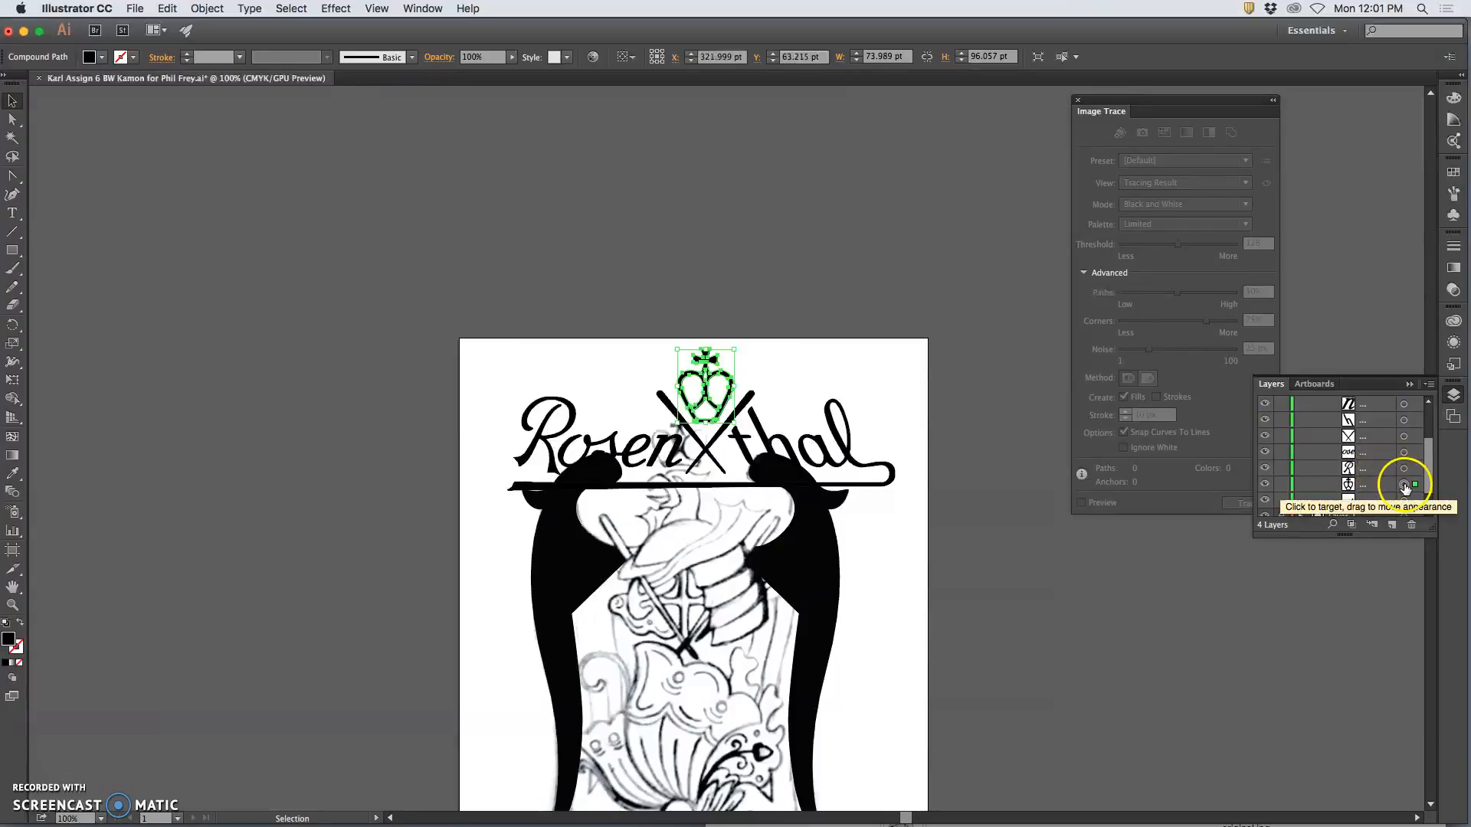
left_click(167, 8)
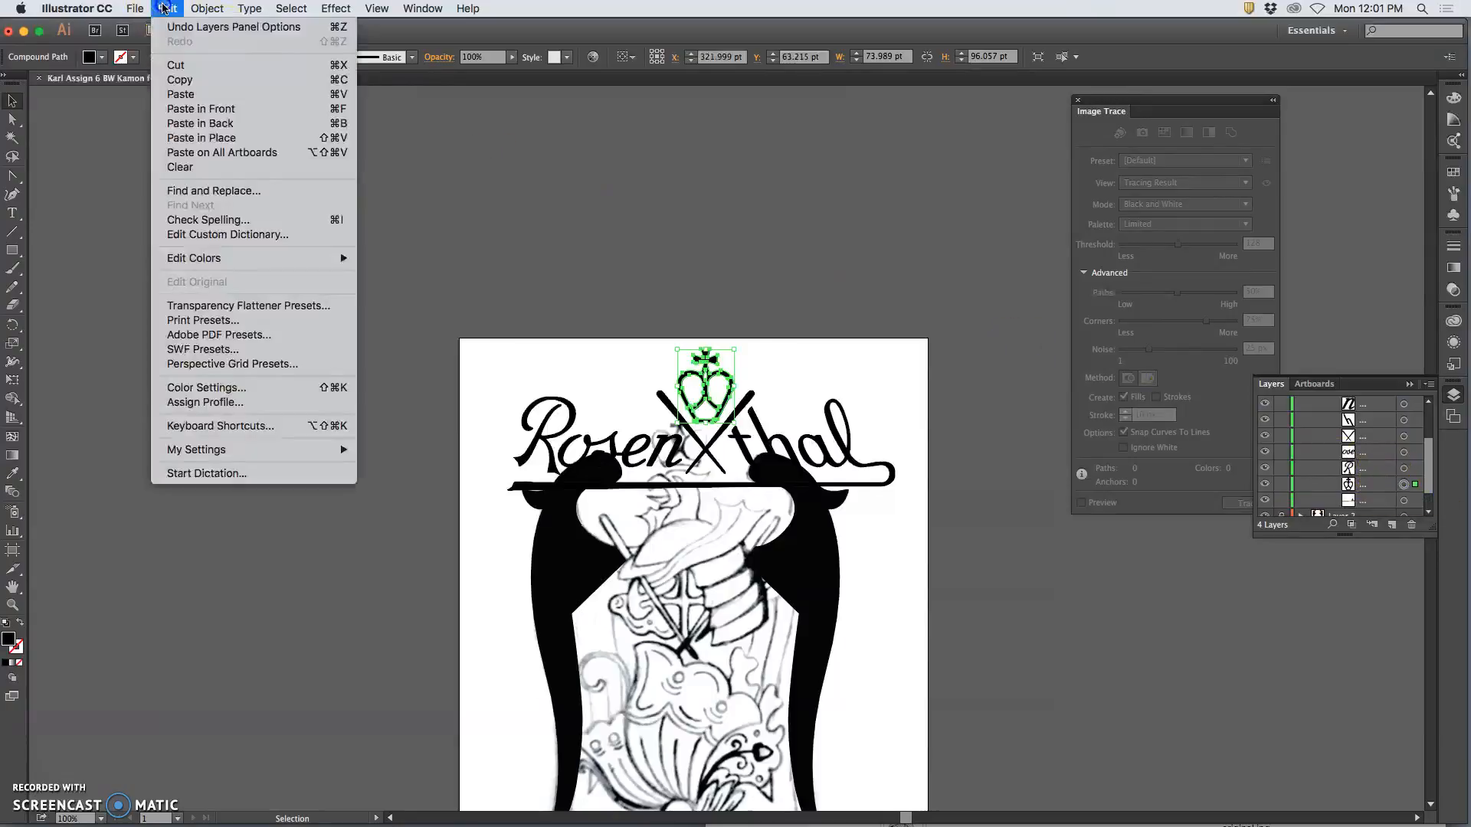
left_click(211, 87)
- Lock Layer 3 and hide its logo artwork
scroll(1415, 472, "up", 5)
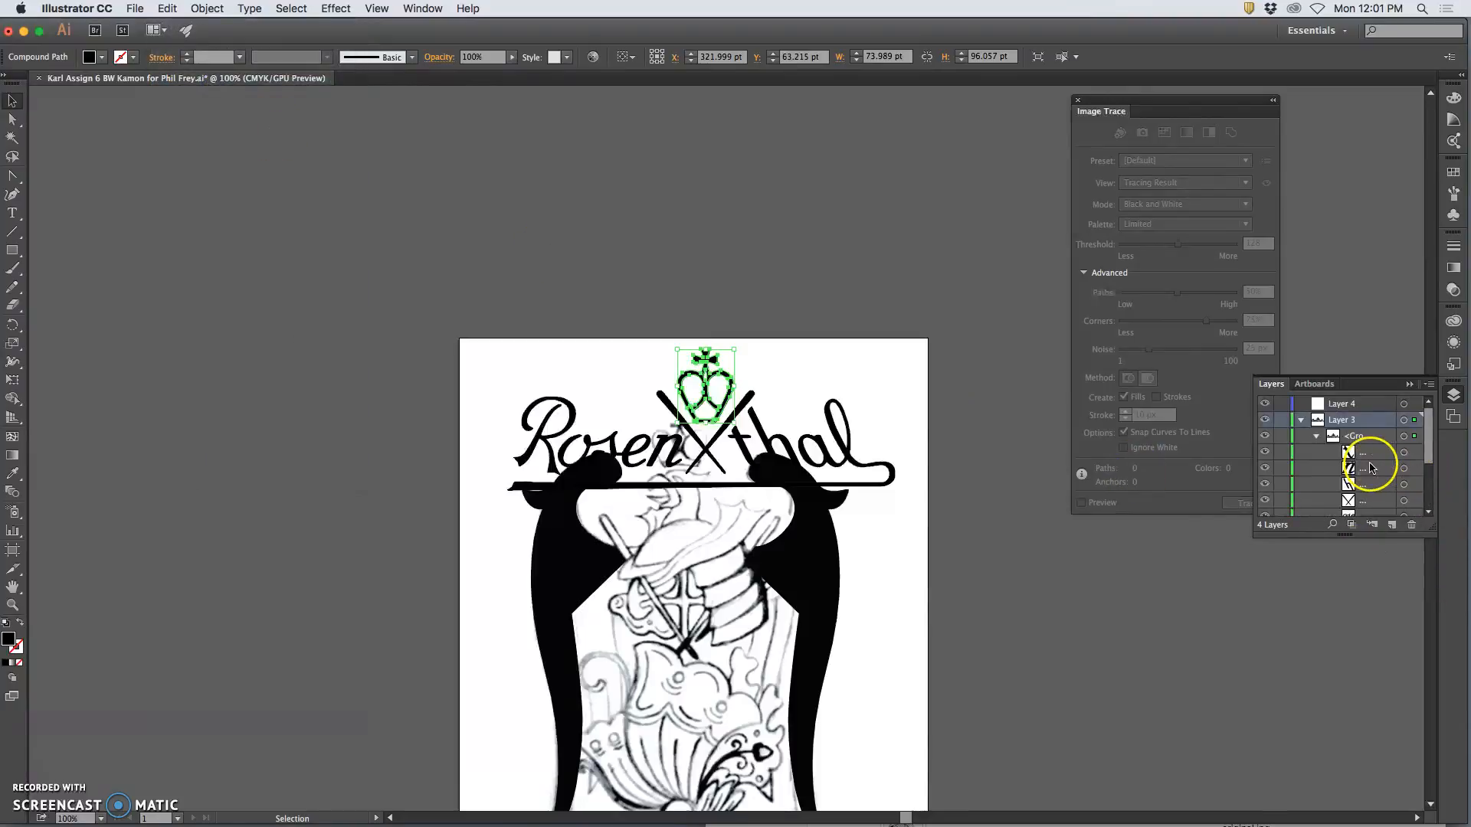
left_click(1278, 420)
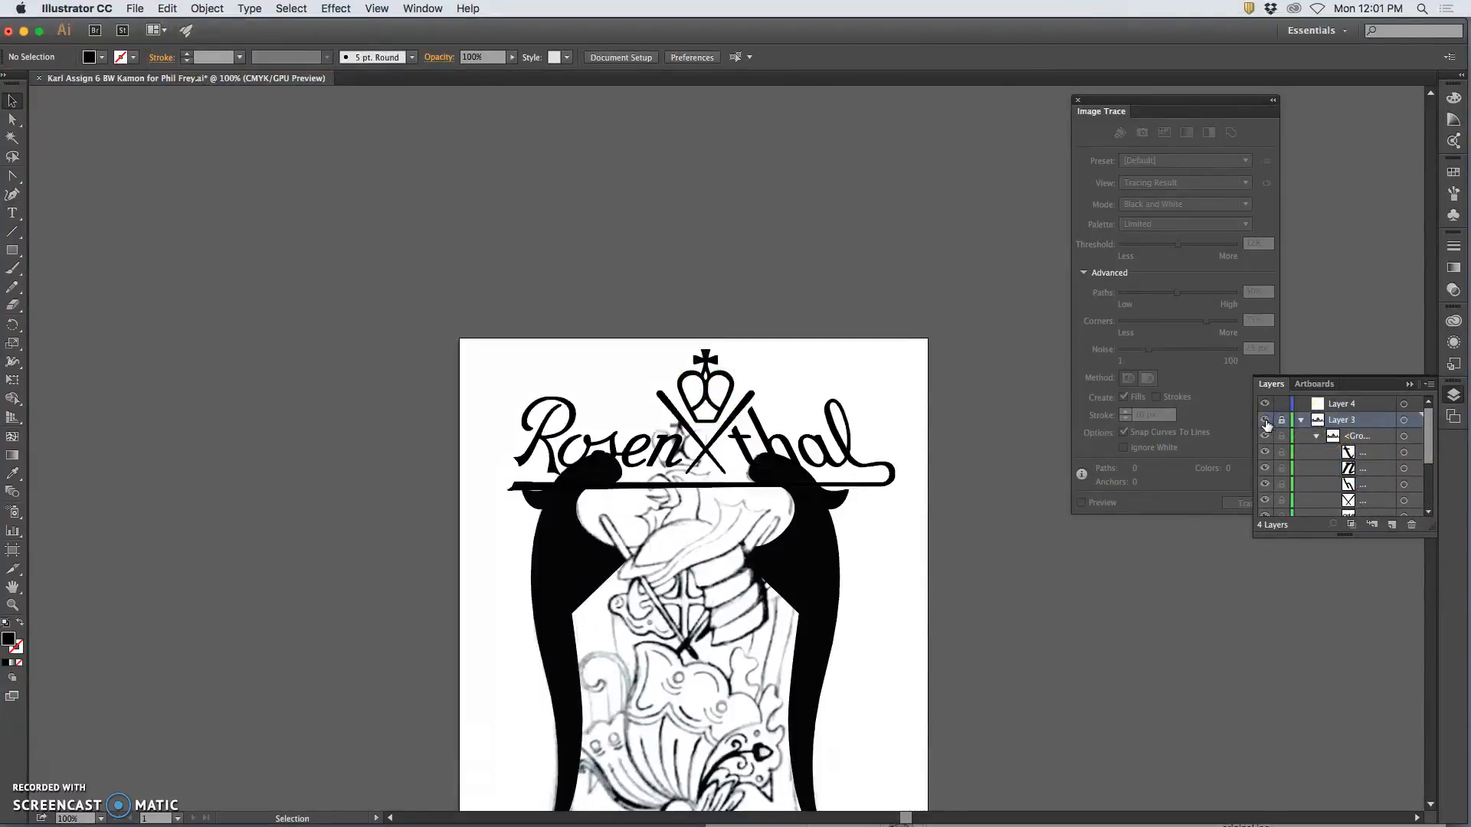
left_click(1265, 420)
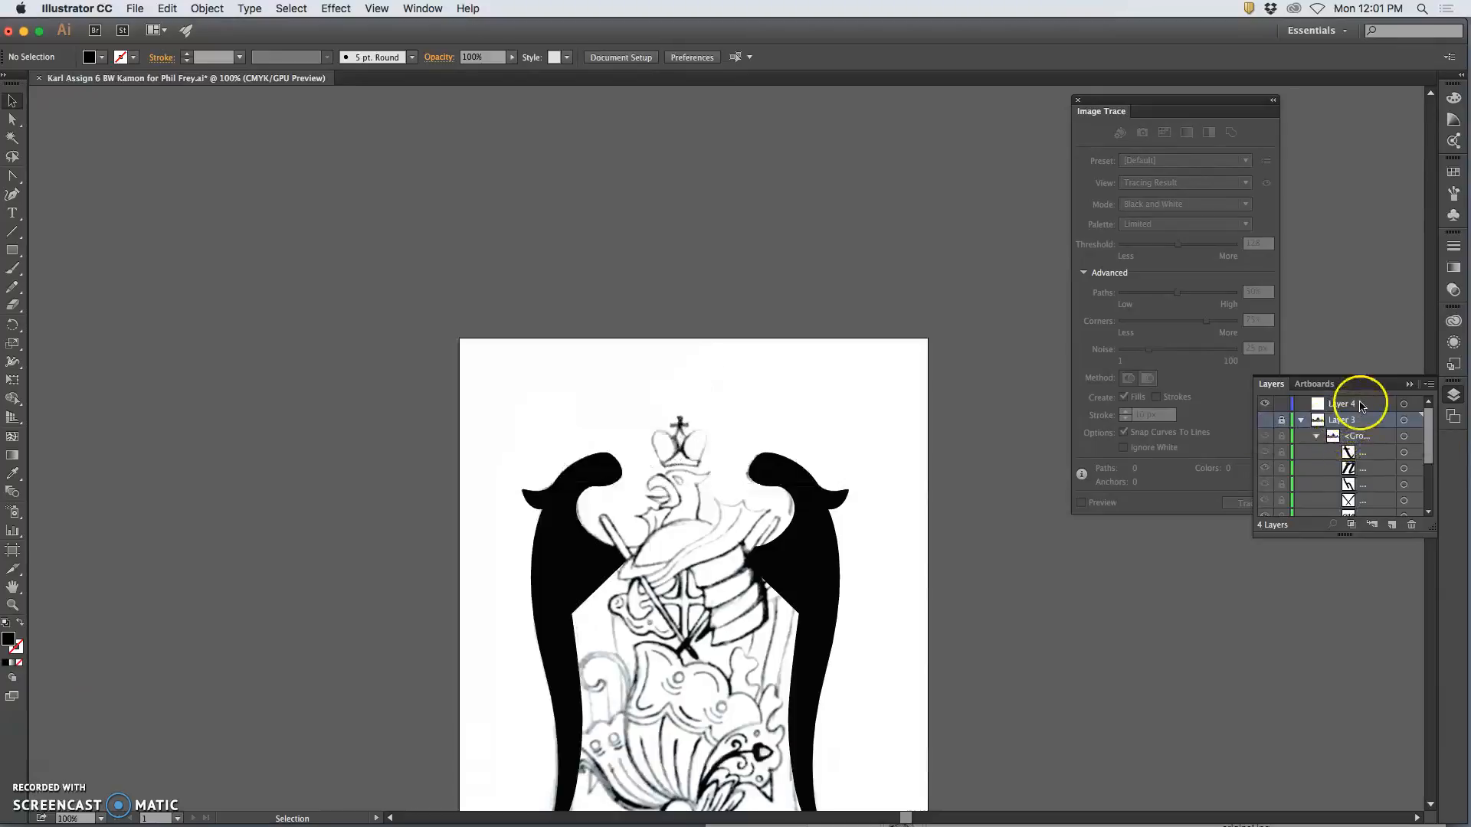
- Paste the copied crown into Layer 4, and compare it briefly against the Layer 3 logo artwork
left_click(1360, 405)
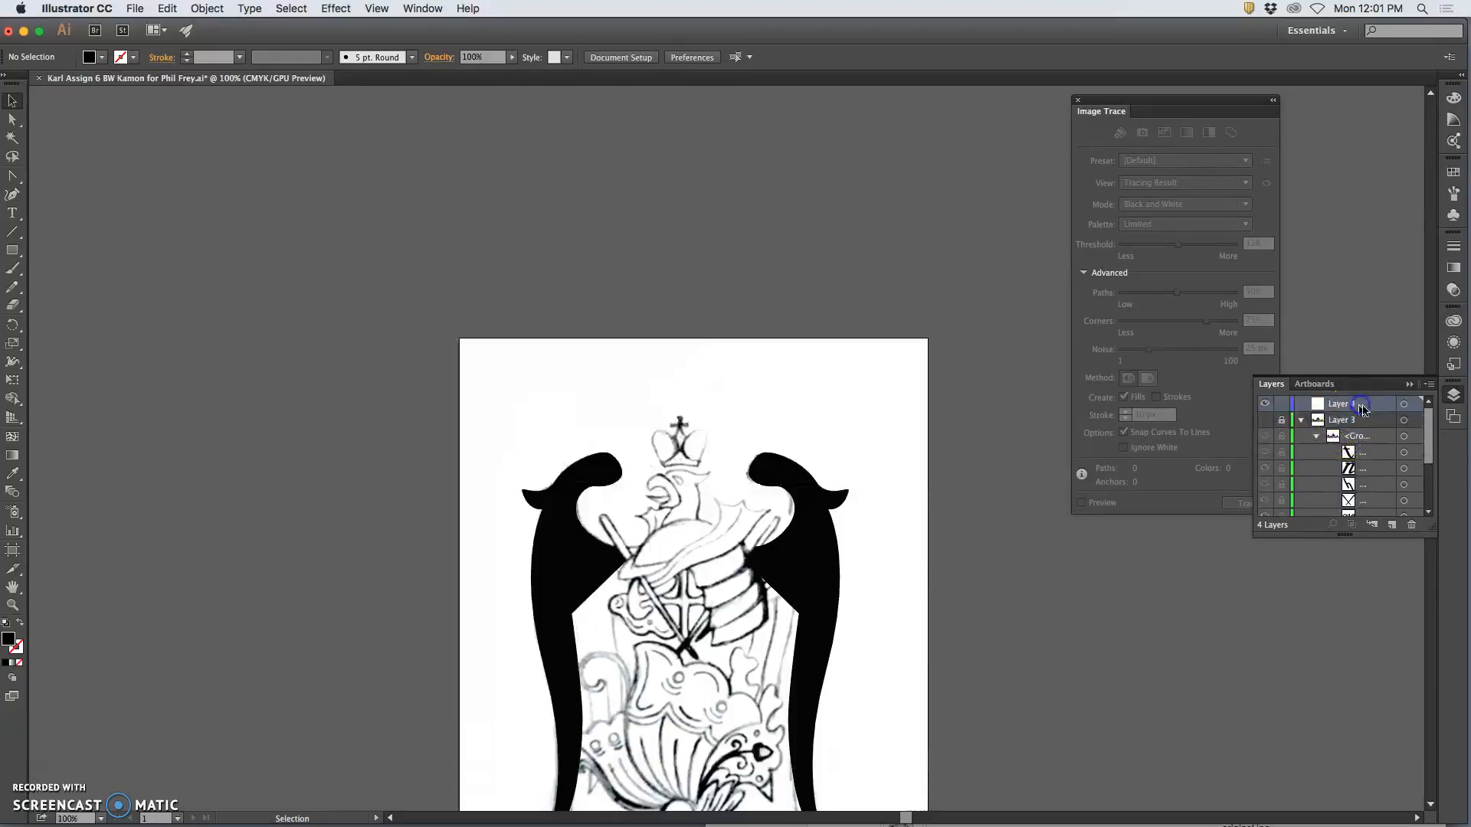
left_click(167, 8)
left_click(193, 94)
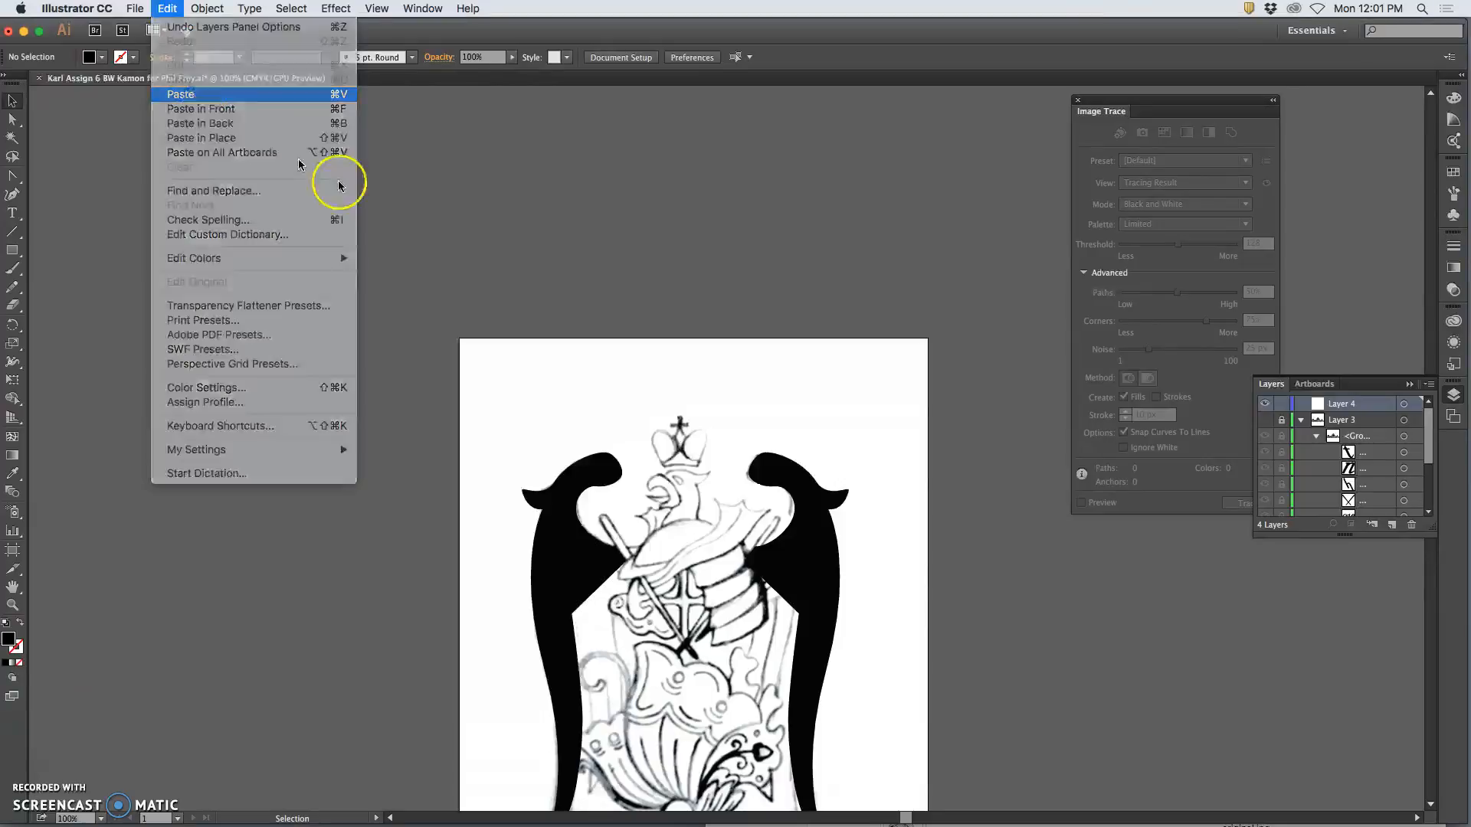
left_click(1264, 420)
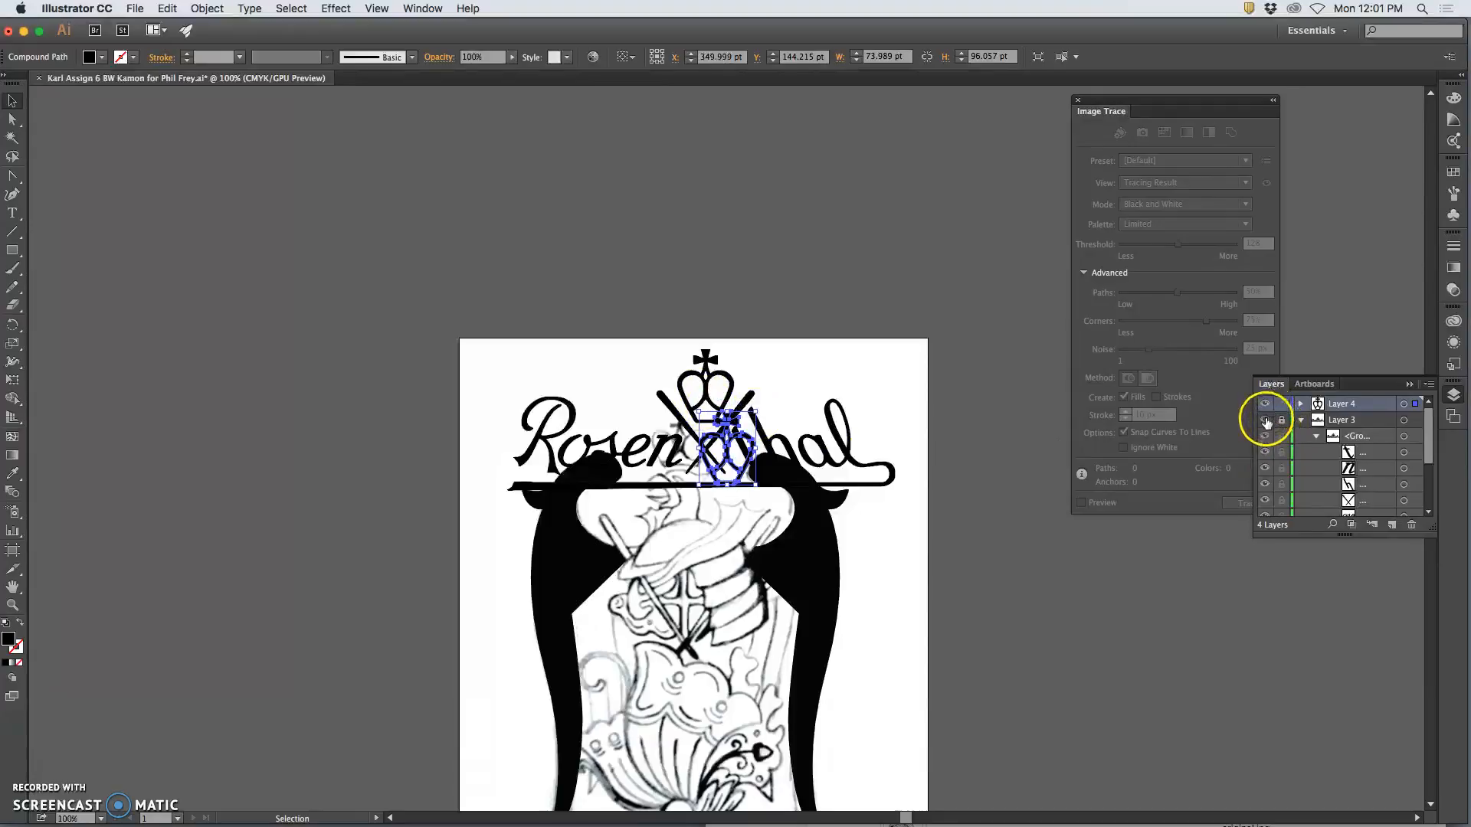
left_click(1264, 419)
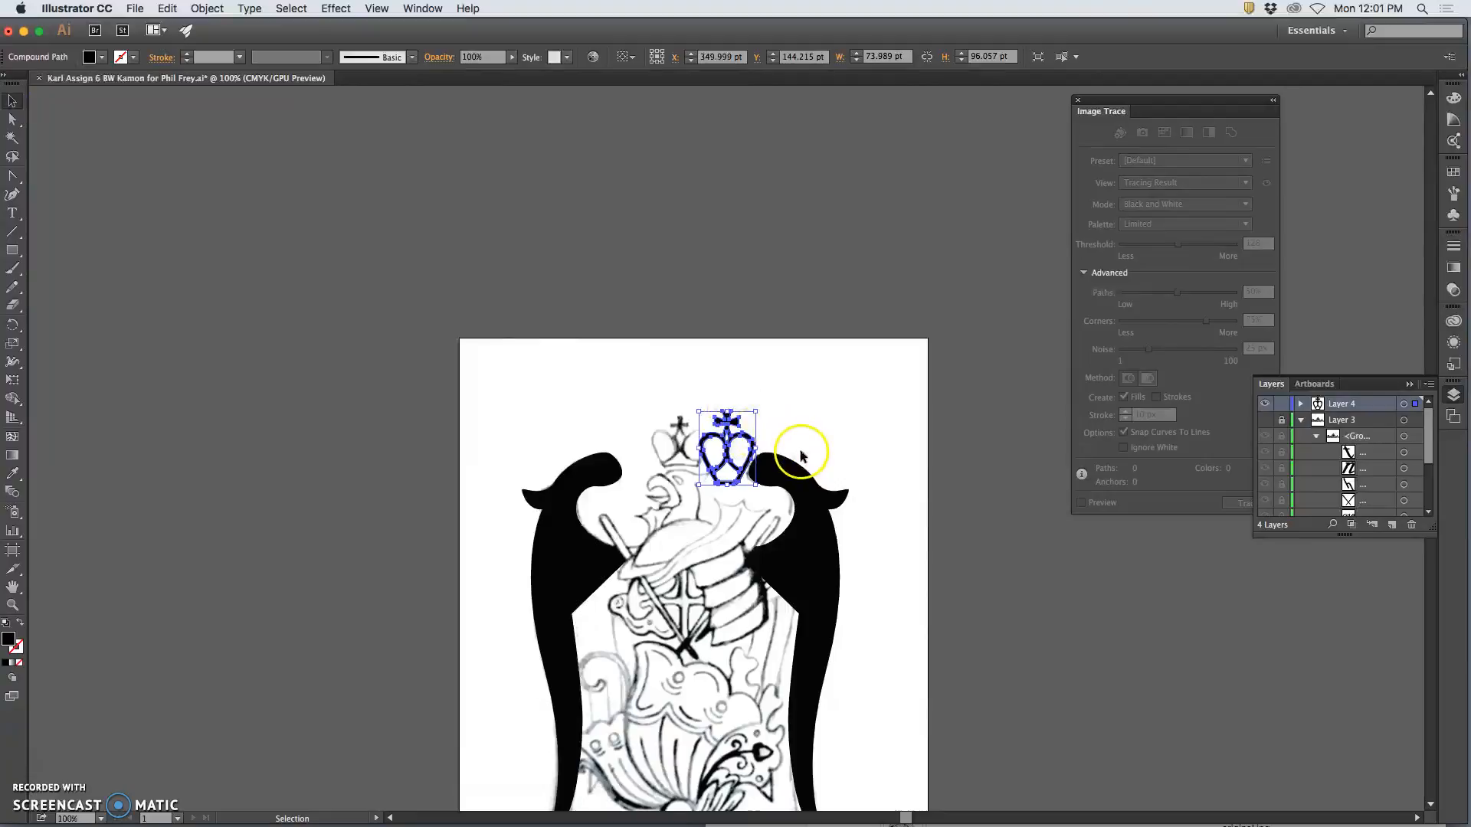
- Move the pasted crown onto the sketched crown above the bird's head and scale it to about 76.5 by 61.2 pt
scroll(799, 452, "down", 3)
key("a")
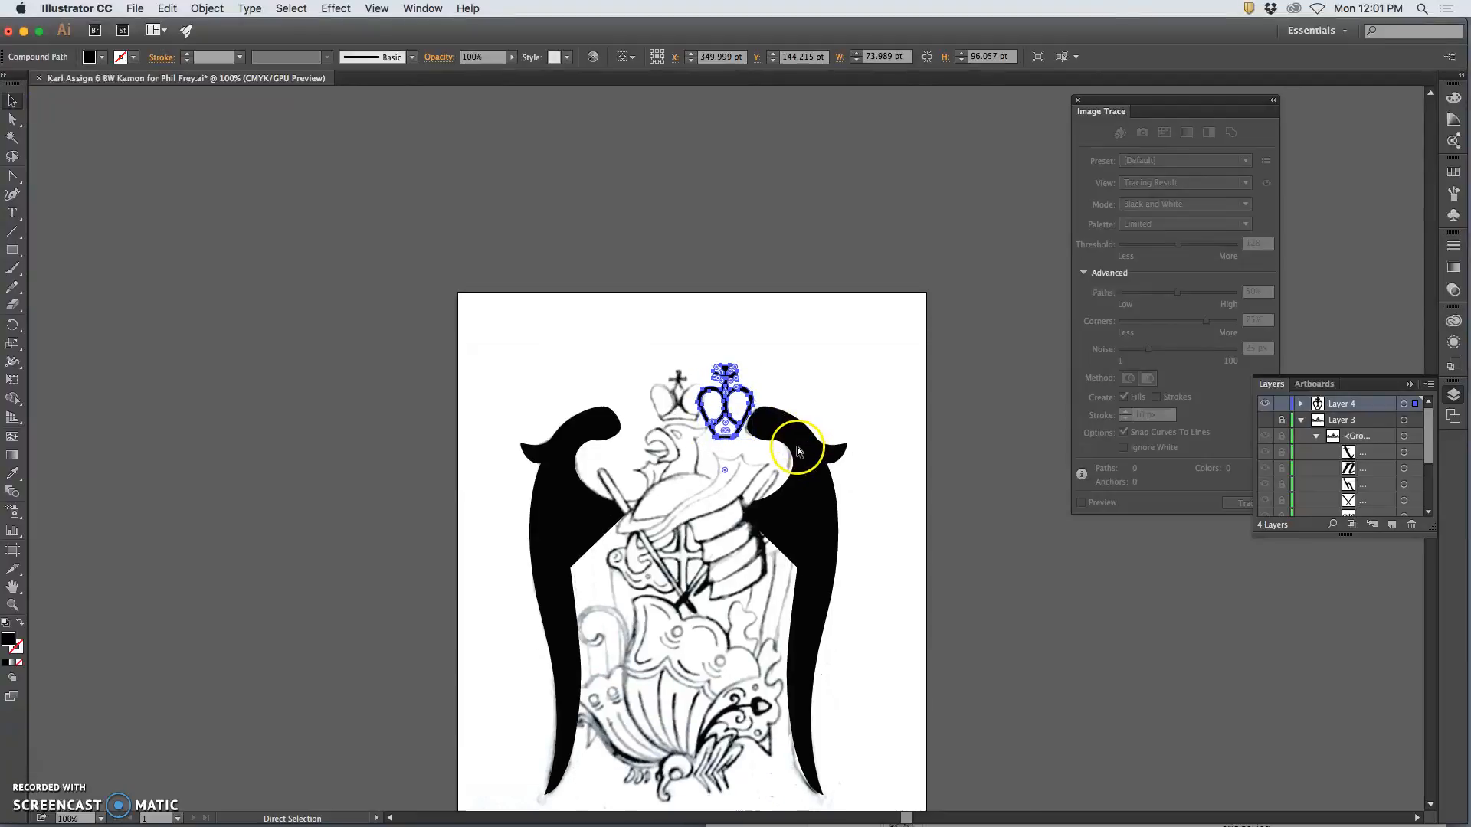
key("super+equal")
key("super+equal")
key("v")
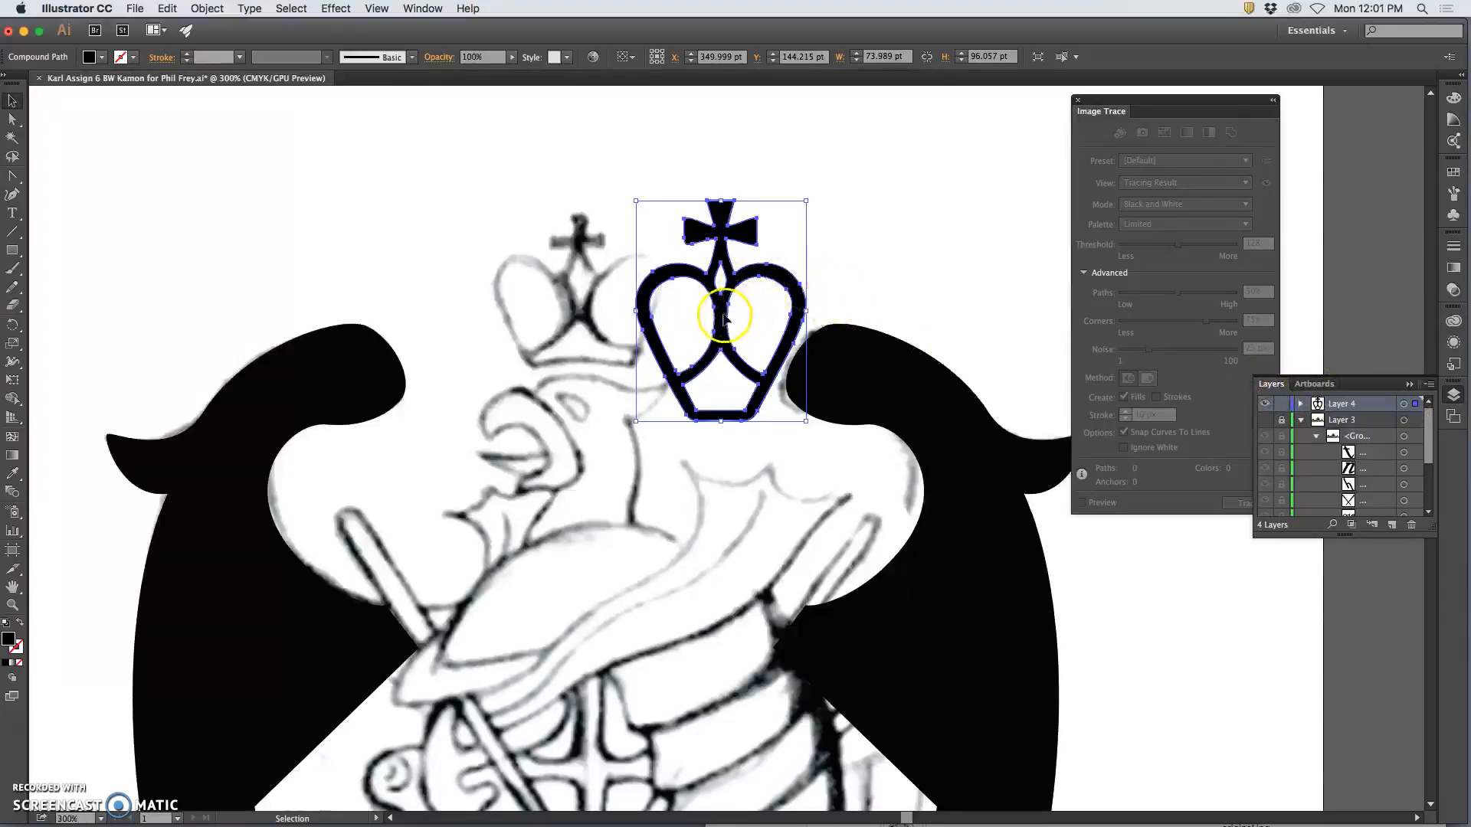
left_click_drag(712, 315, 557, 262)
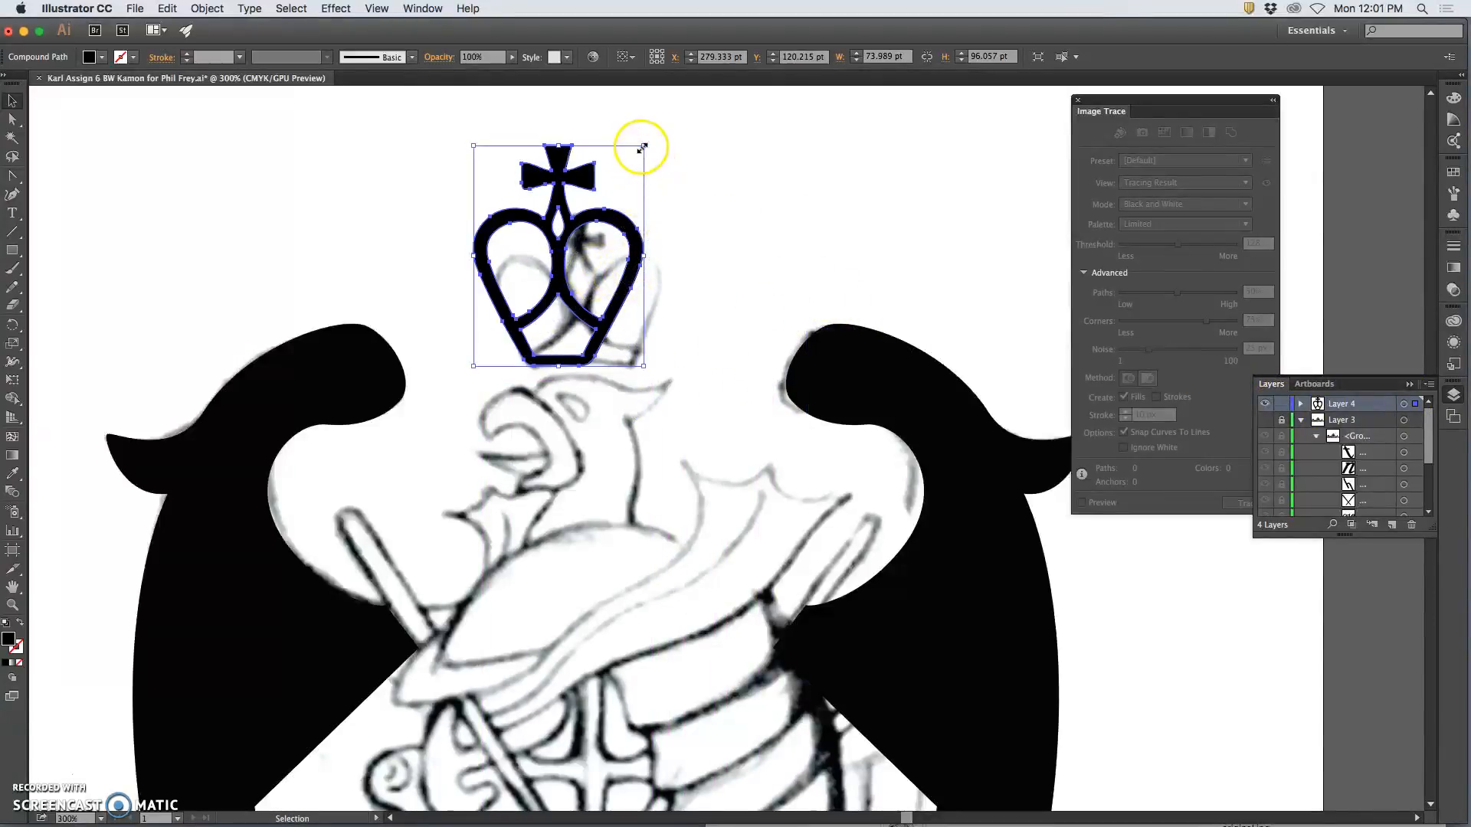
left_click_drag(645, 148, 687, 198)
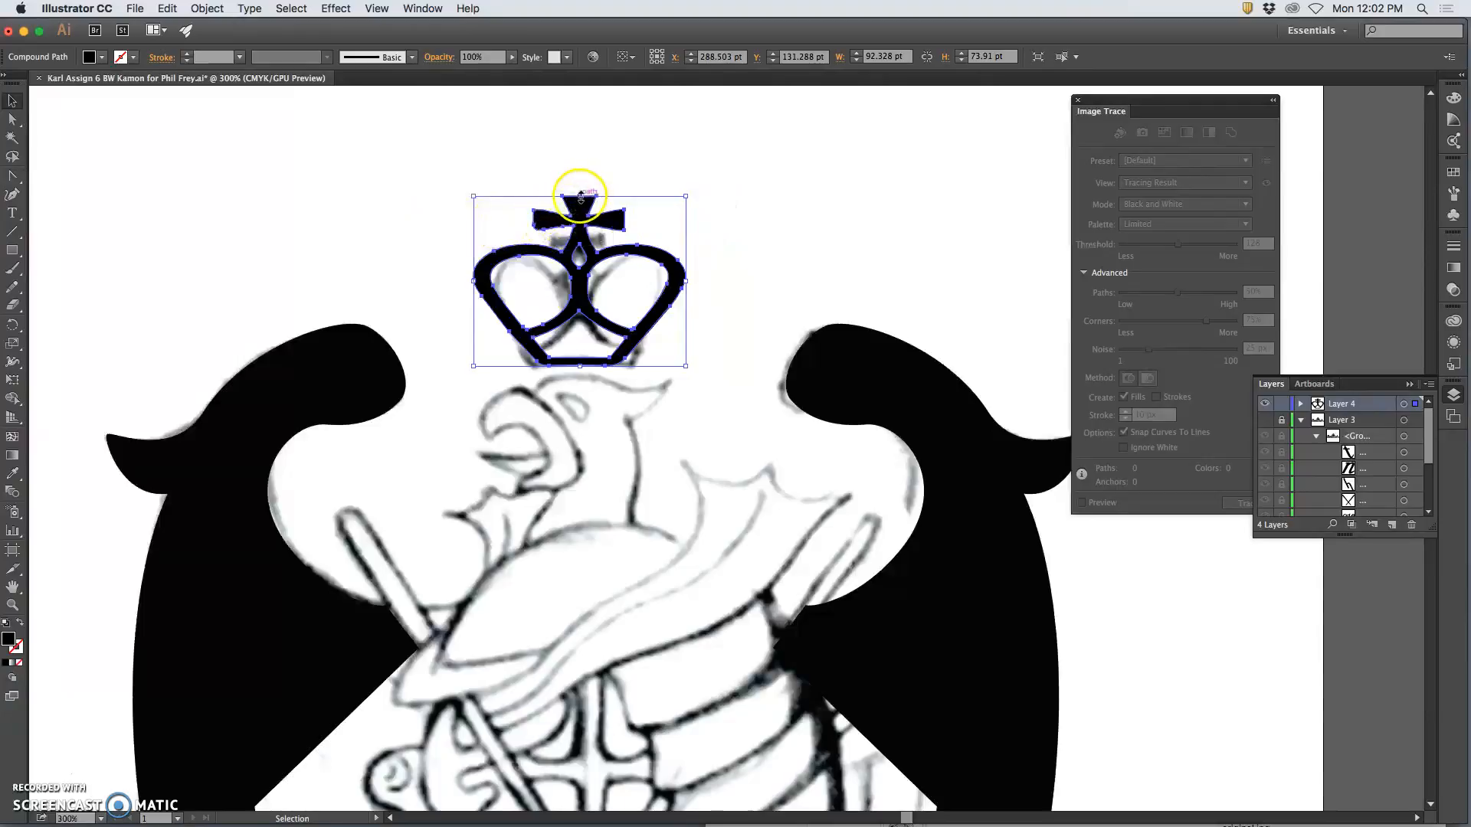
left_click_drag(687, 197, 676, 212)
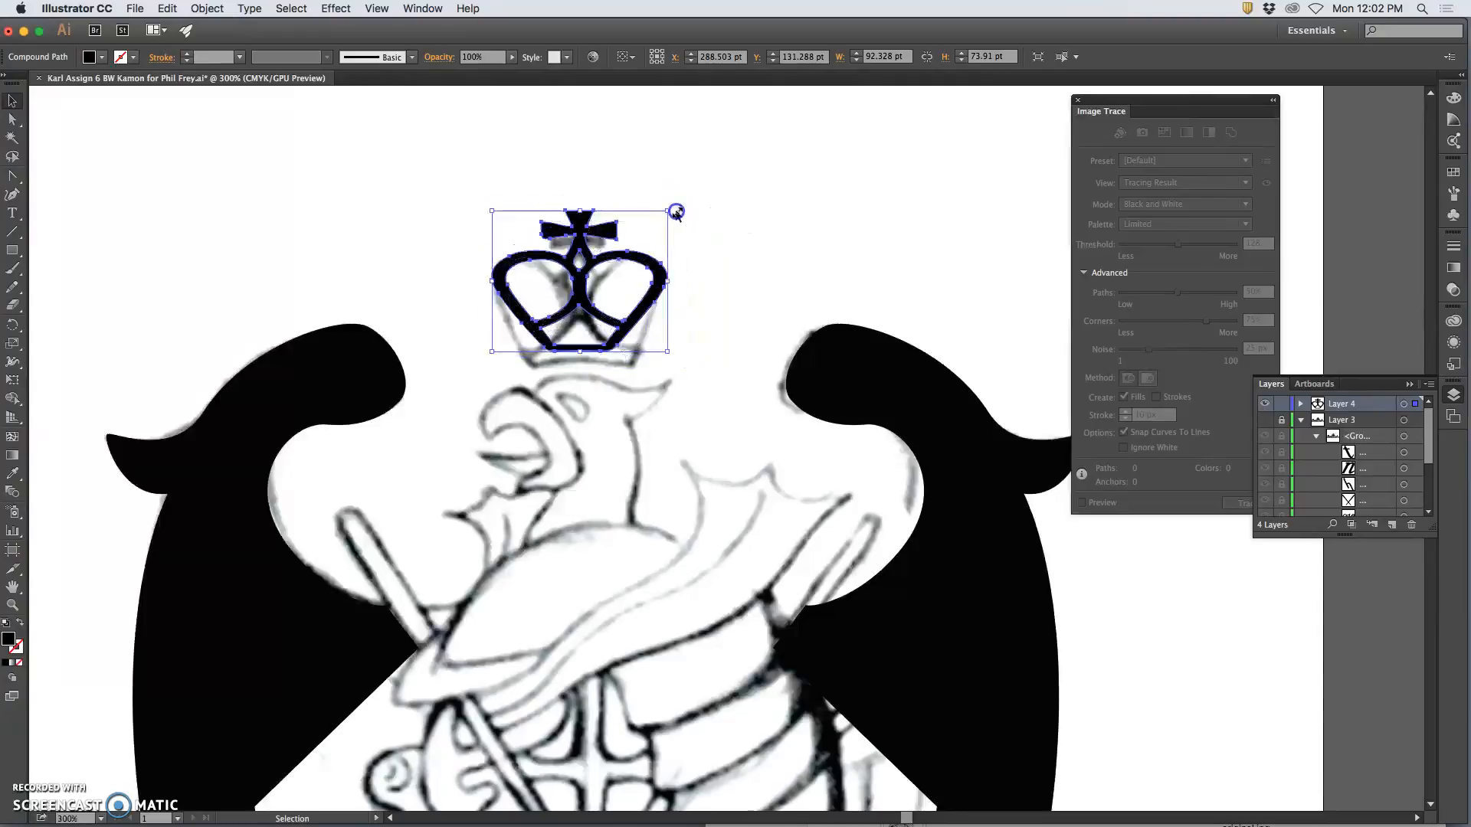
right_click(638, 342)
mouse_move(698, 453)
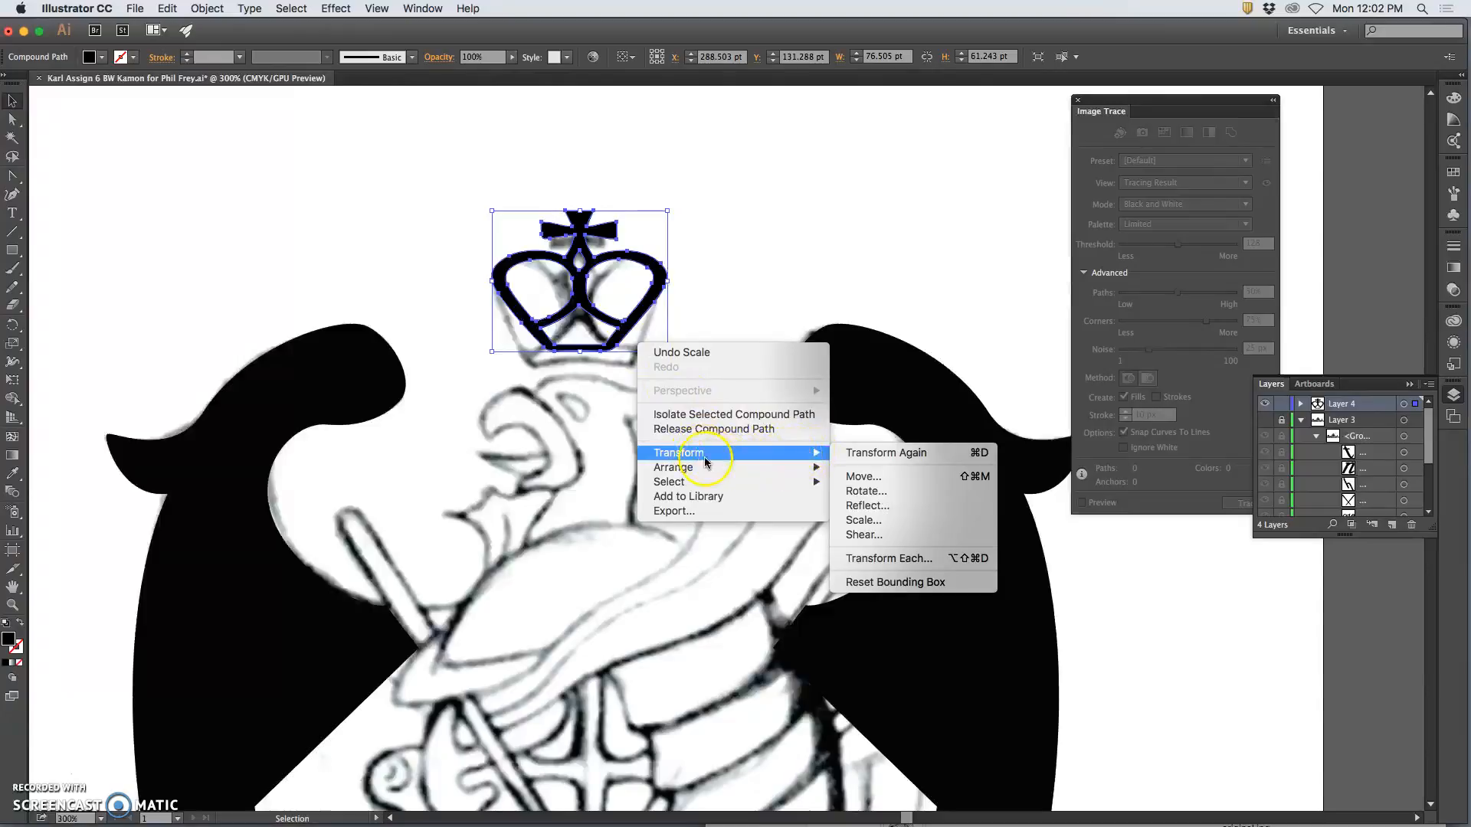
left_click(609, 297)
right_click(619, 311)
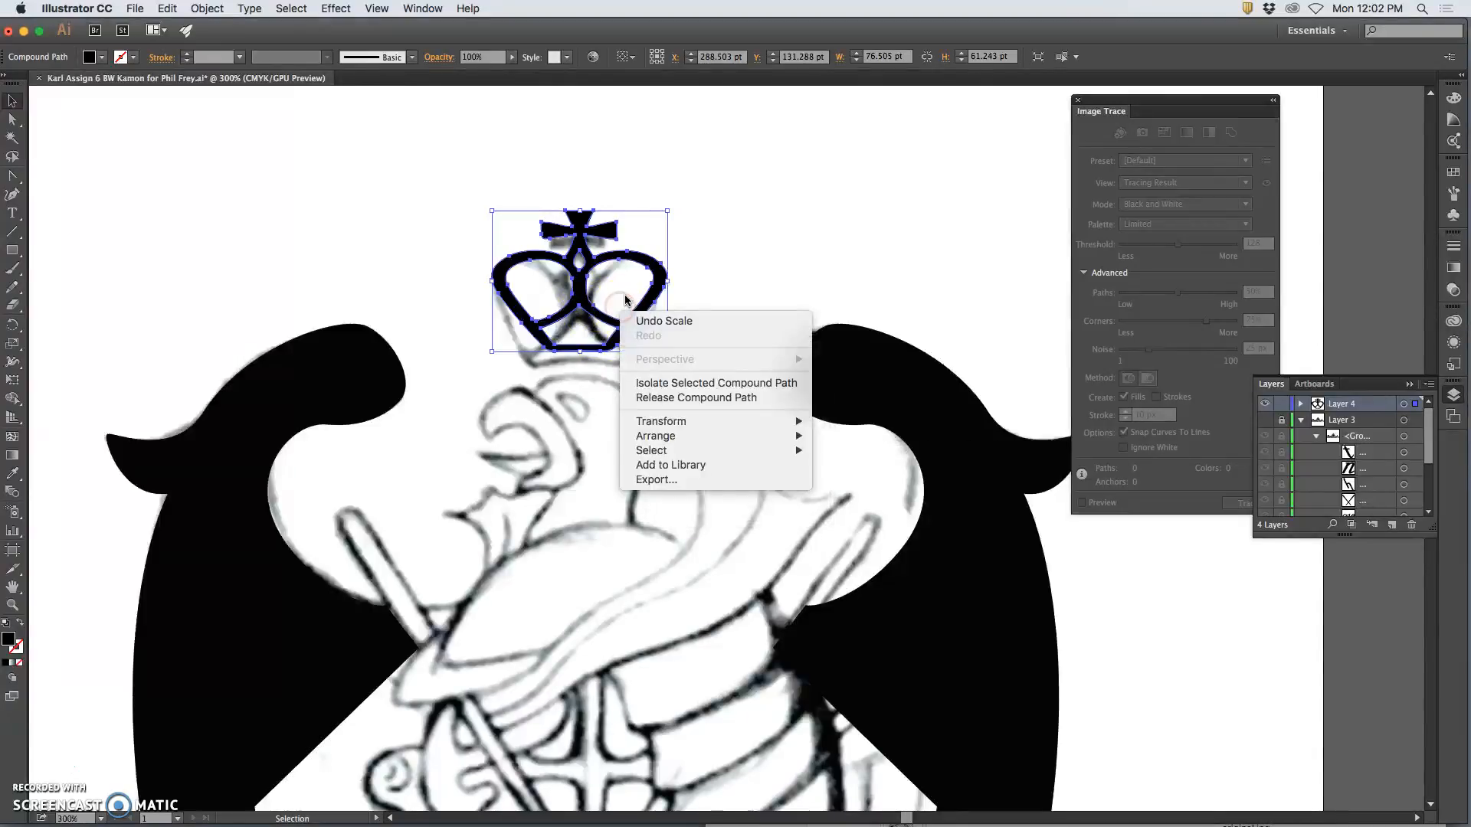
mouse_move(704, 431)
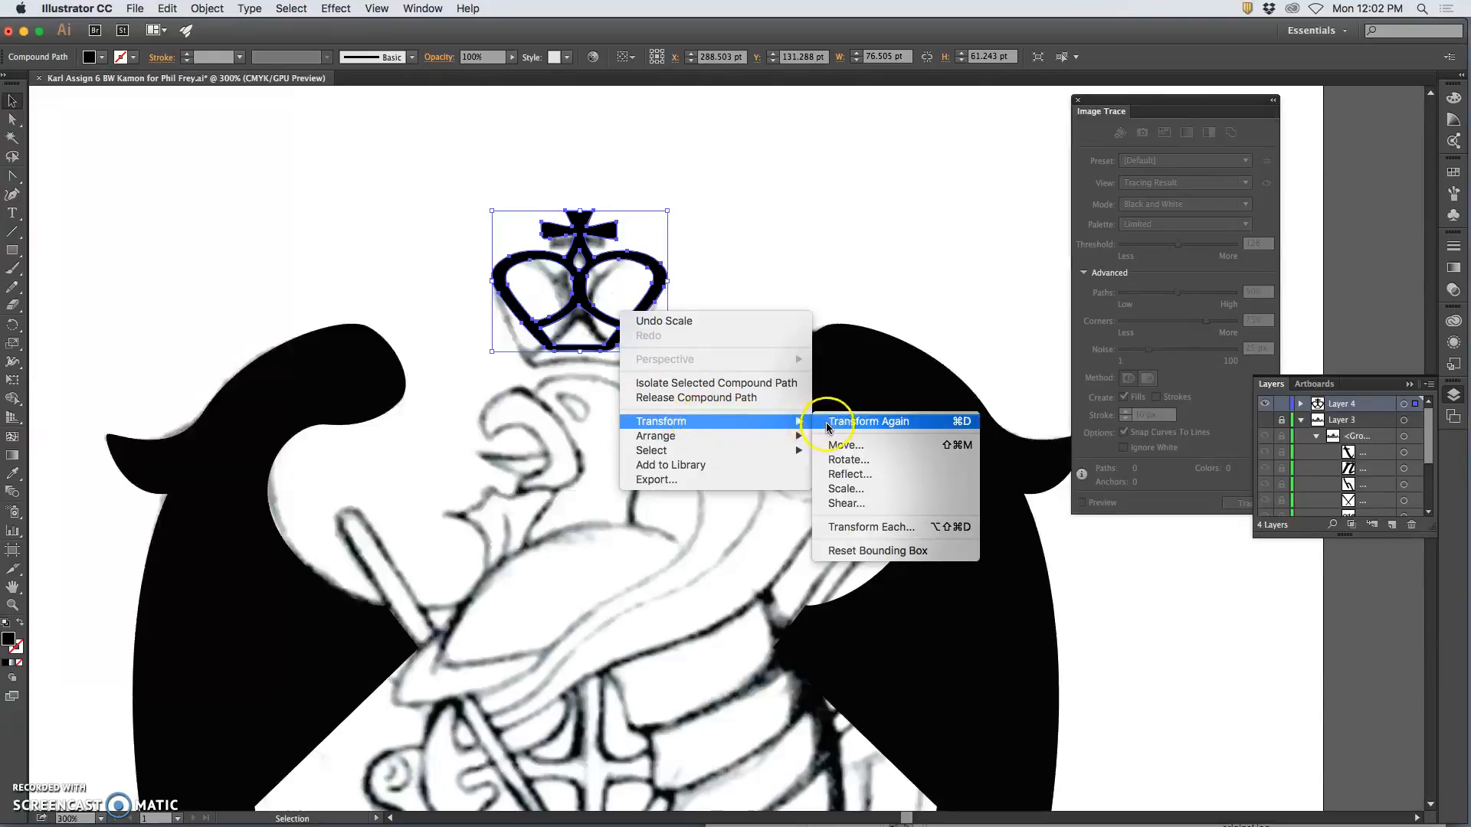
left_click(846, 503)
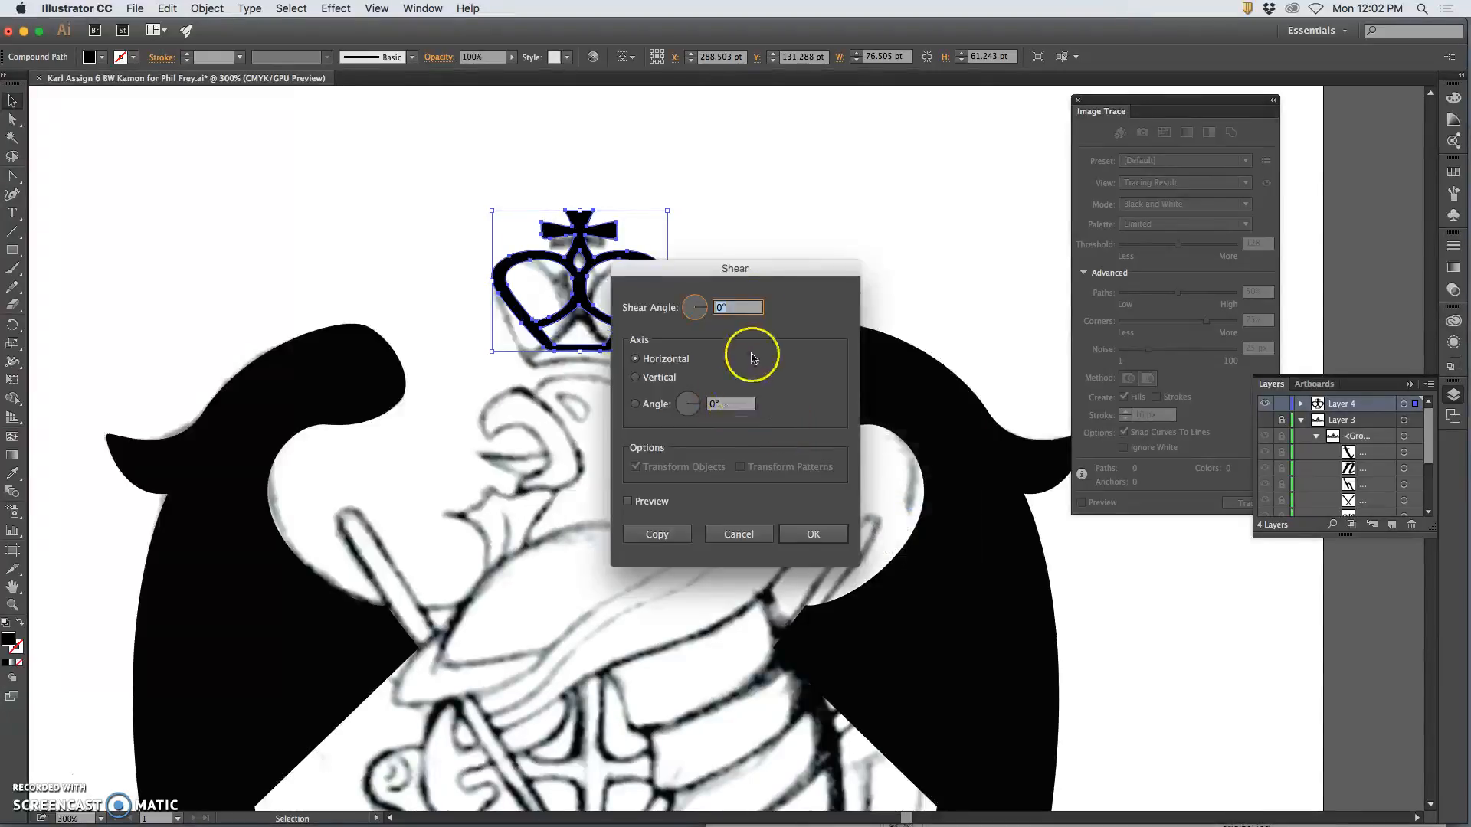
left_click_drag(757, 274, 910, 281)
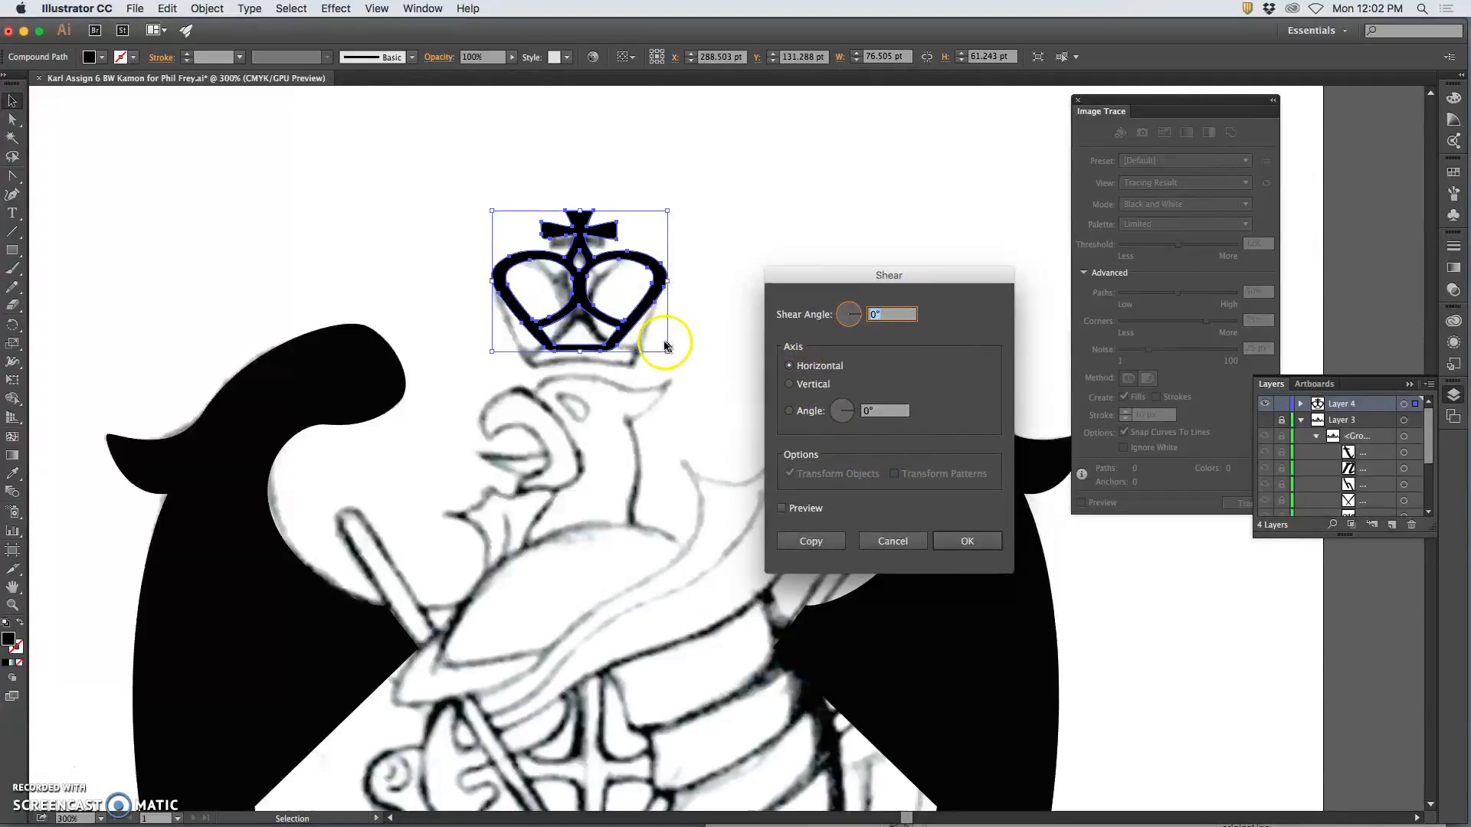
left_click(790, 386)
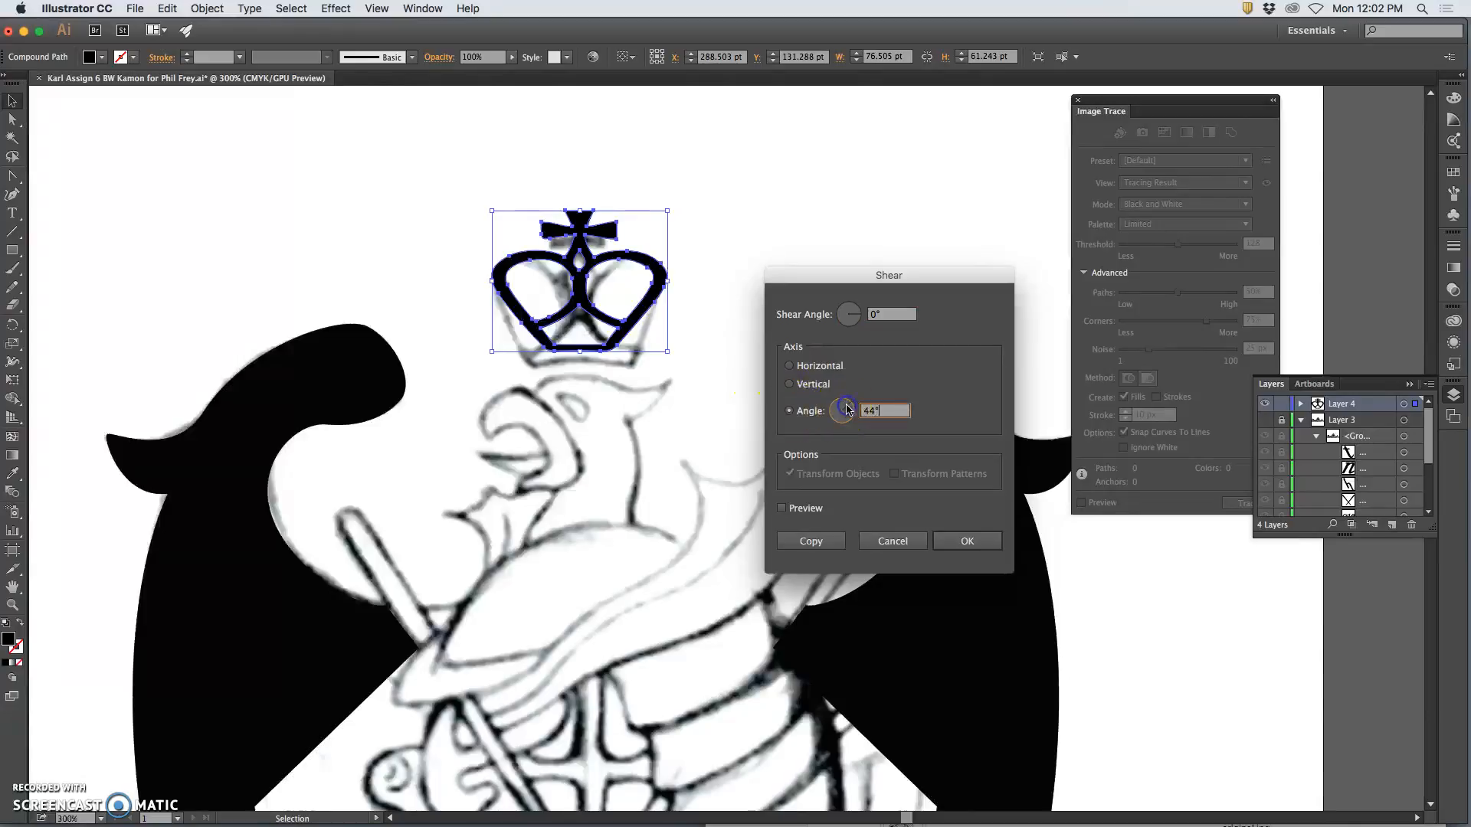
left_click(856, 317)
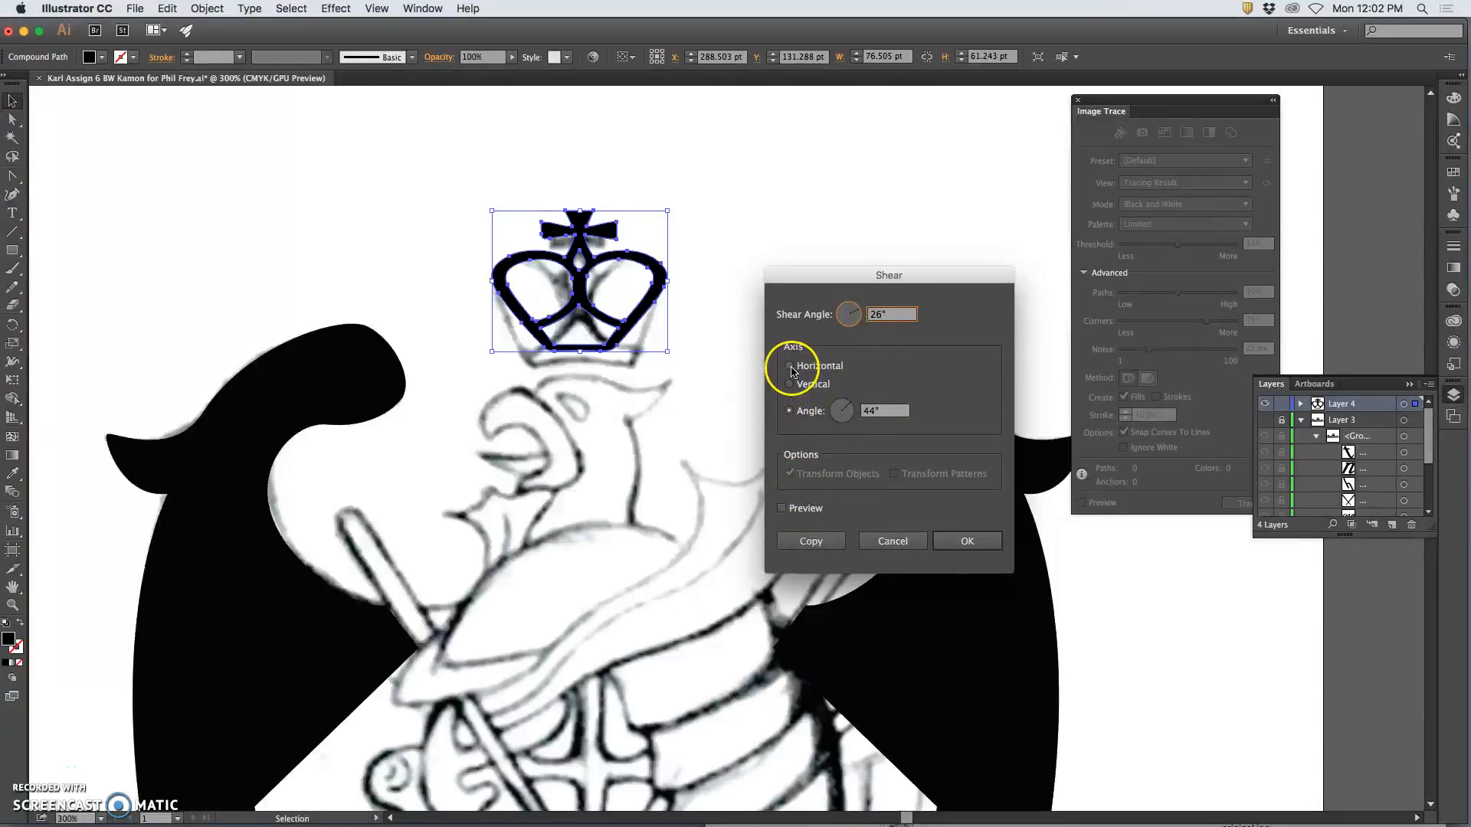
left_click(782, 509)
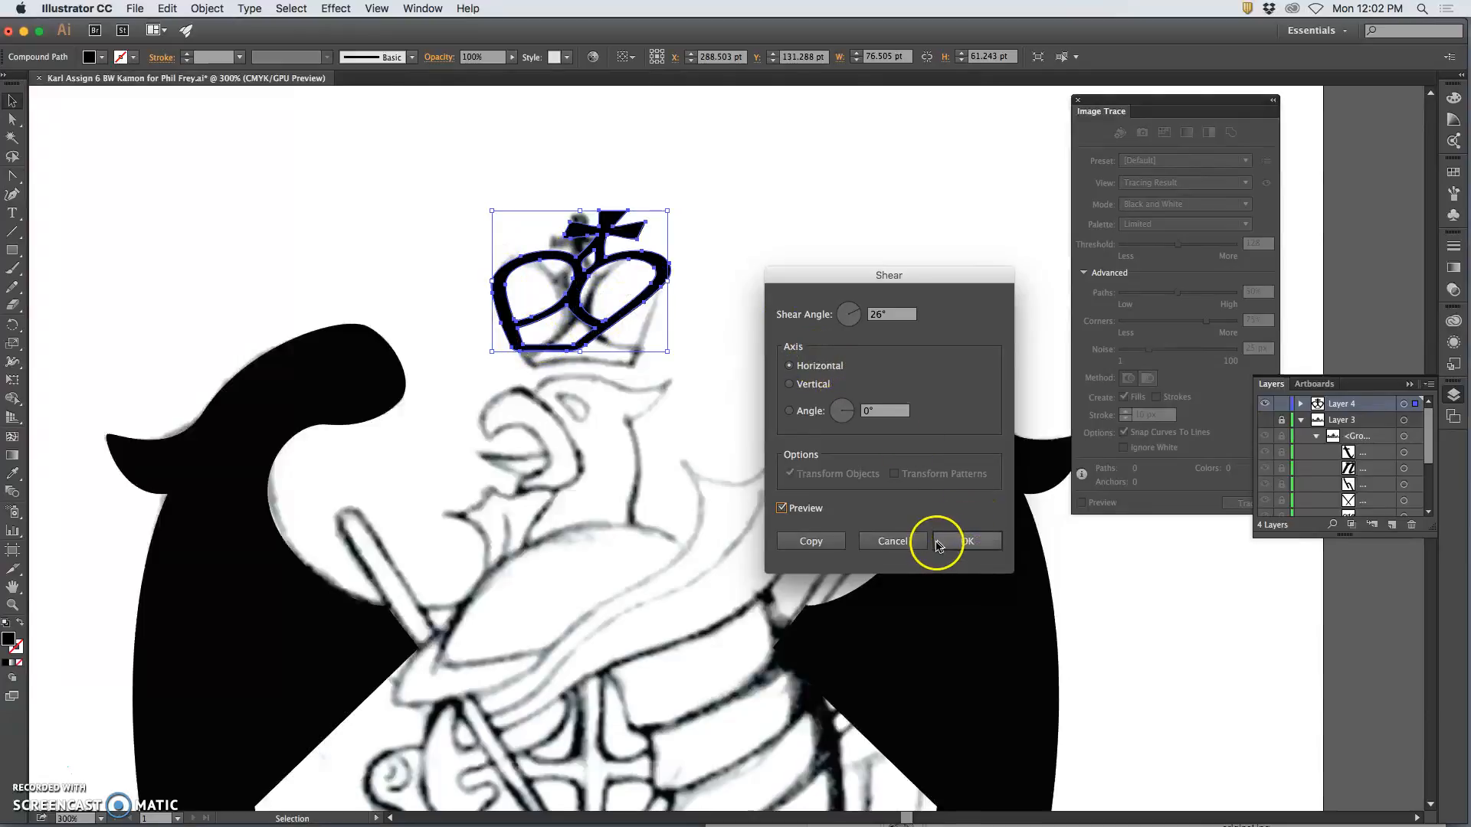
left_click(909, 542)
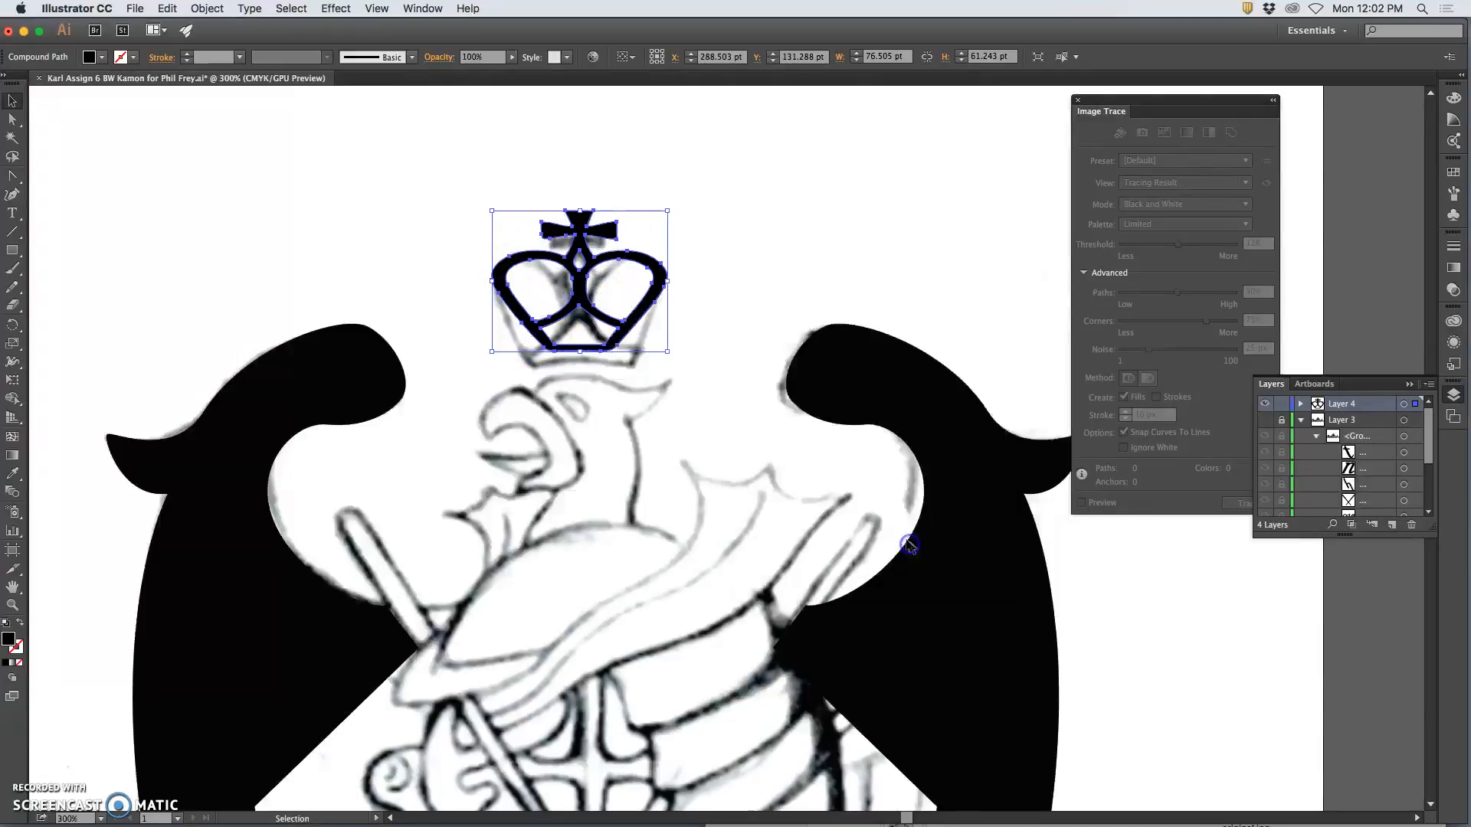
- Select the whole crown with Direct Selection and shift it about 3 pt right and 5 pt down toward the sketched crown's base
left_click(764, 289)
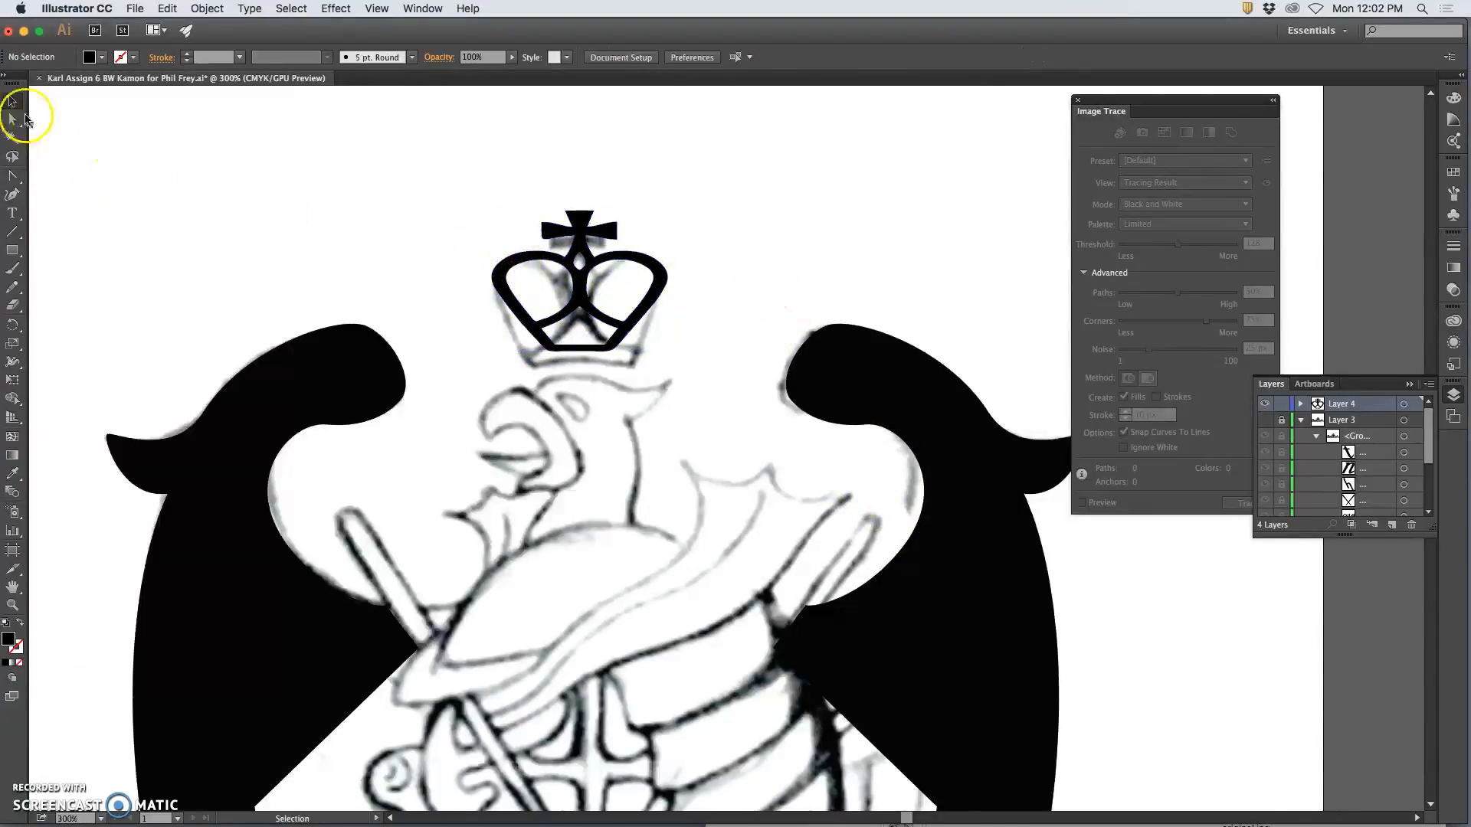
left_click(12, 120)
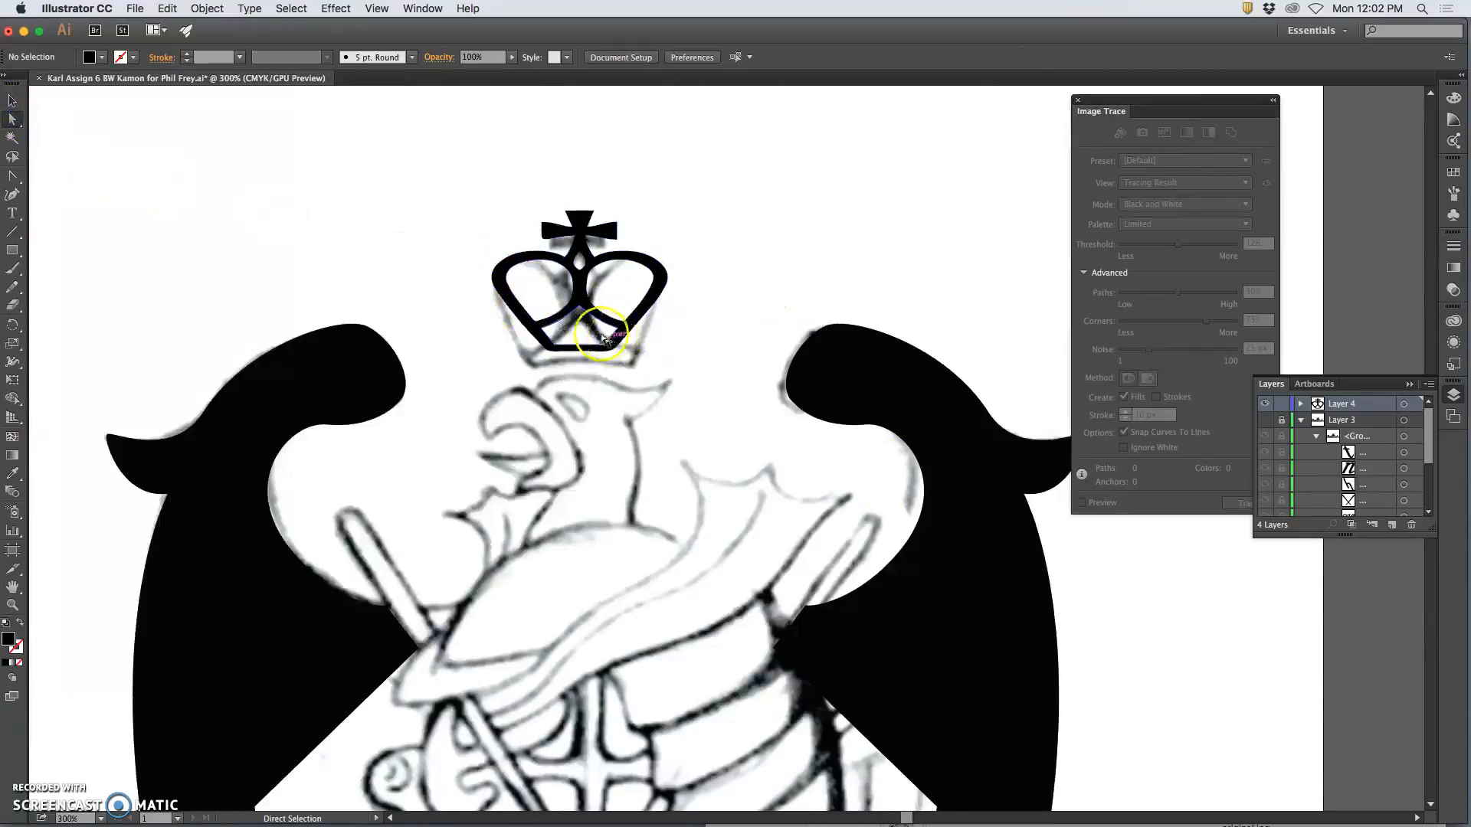
left_click(518, 309)
left_click_drag(457, 192, 692, 374)
key("super+equal")
key("super+equal")
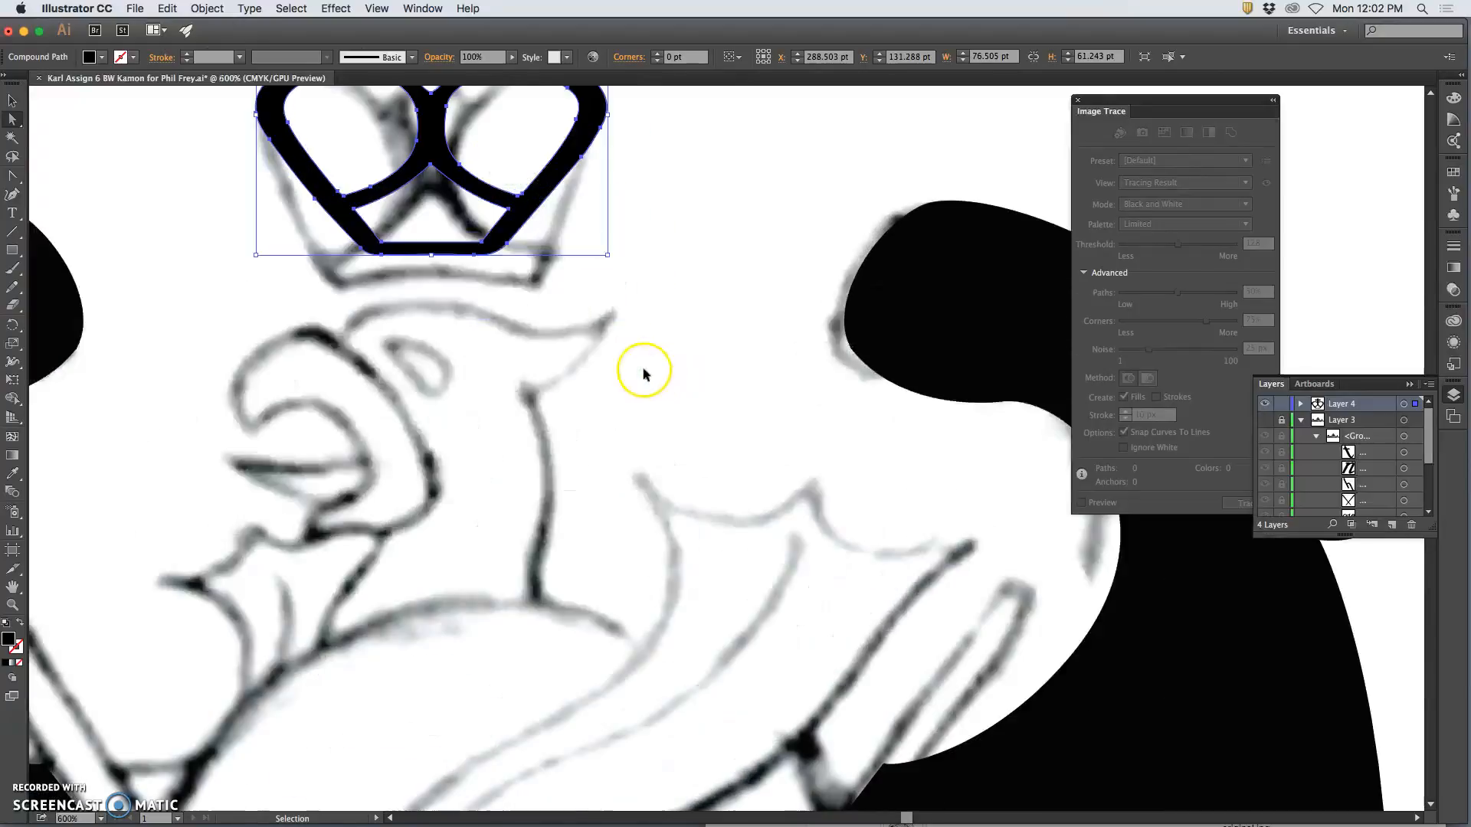
scroll(541, 306, "up", 2)
scroll(542, 314, "up", 3)
scroll(541, 312, "down", 1)
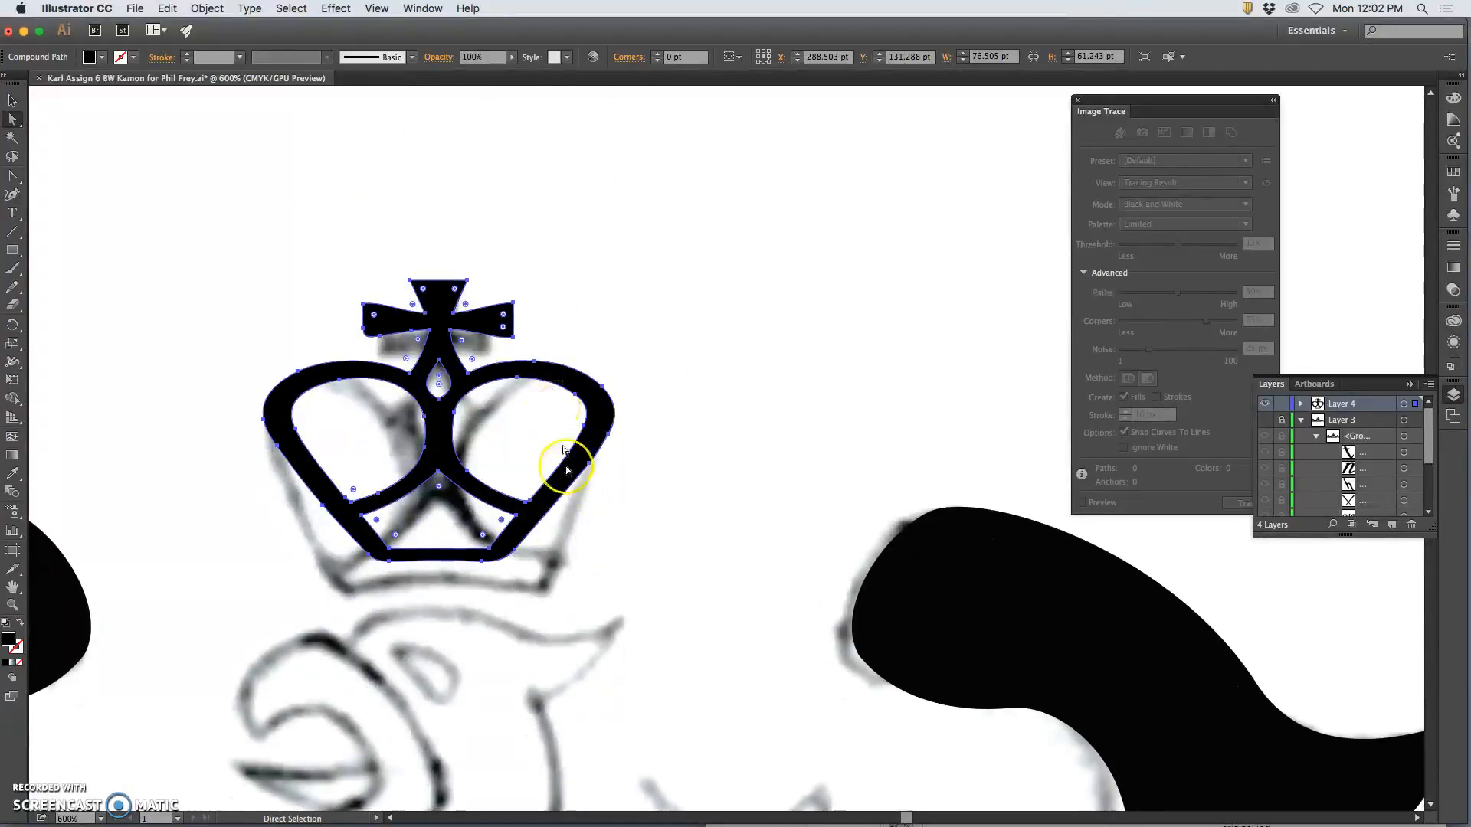
left_click_drag(515, 549, 533, 570)
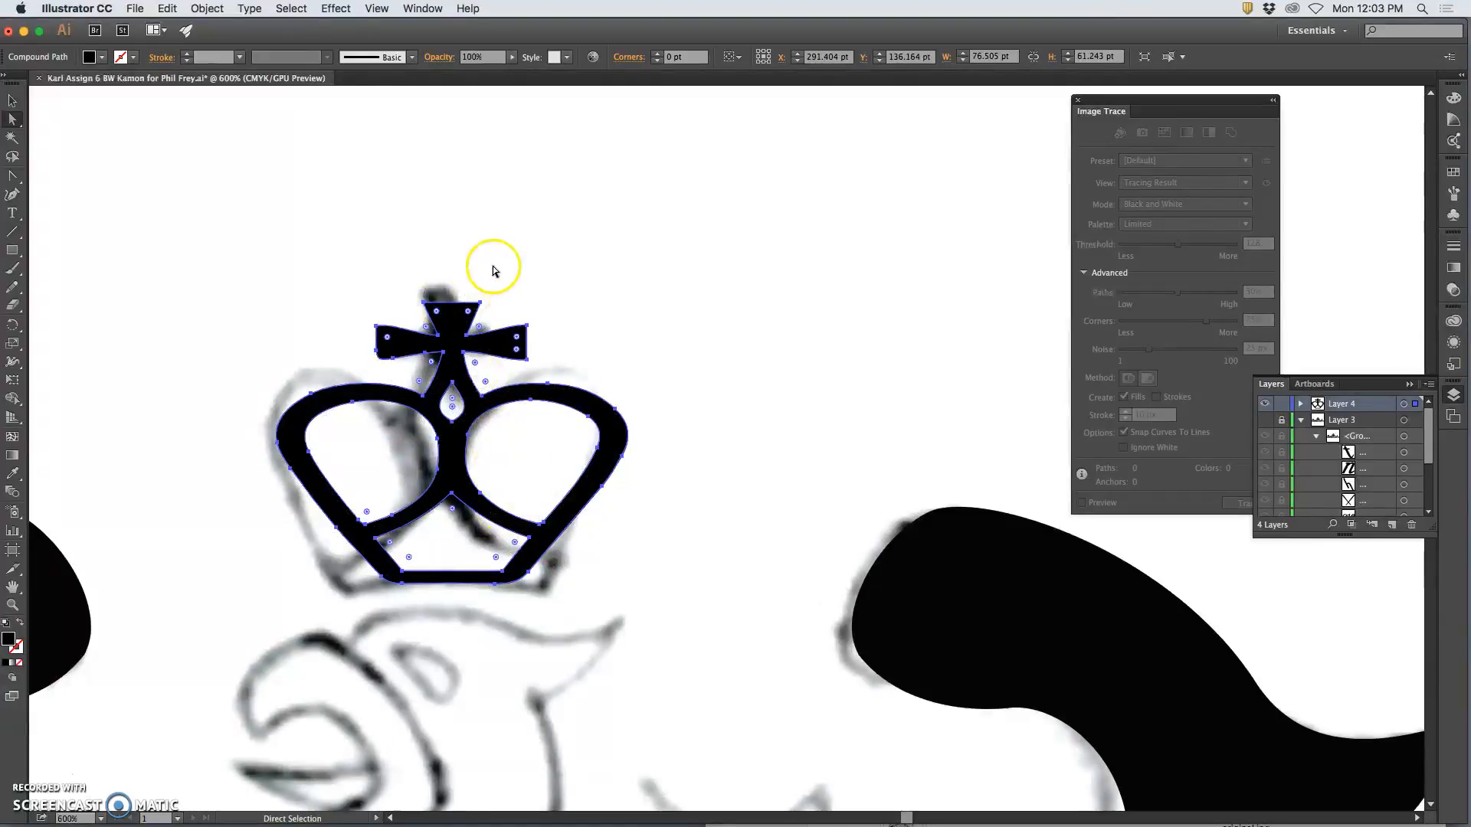
- Scale the crown to about 71.5 by 68.2 pt, centering its cross and base over the sketched crown
key("v")
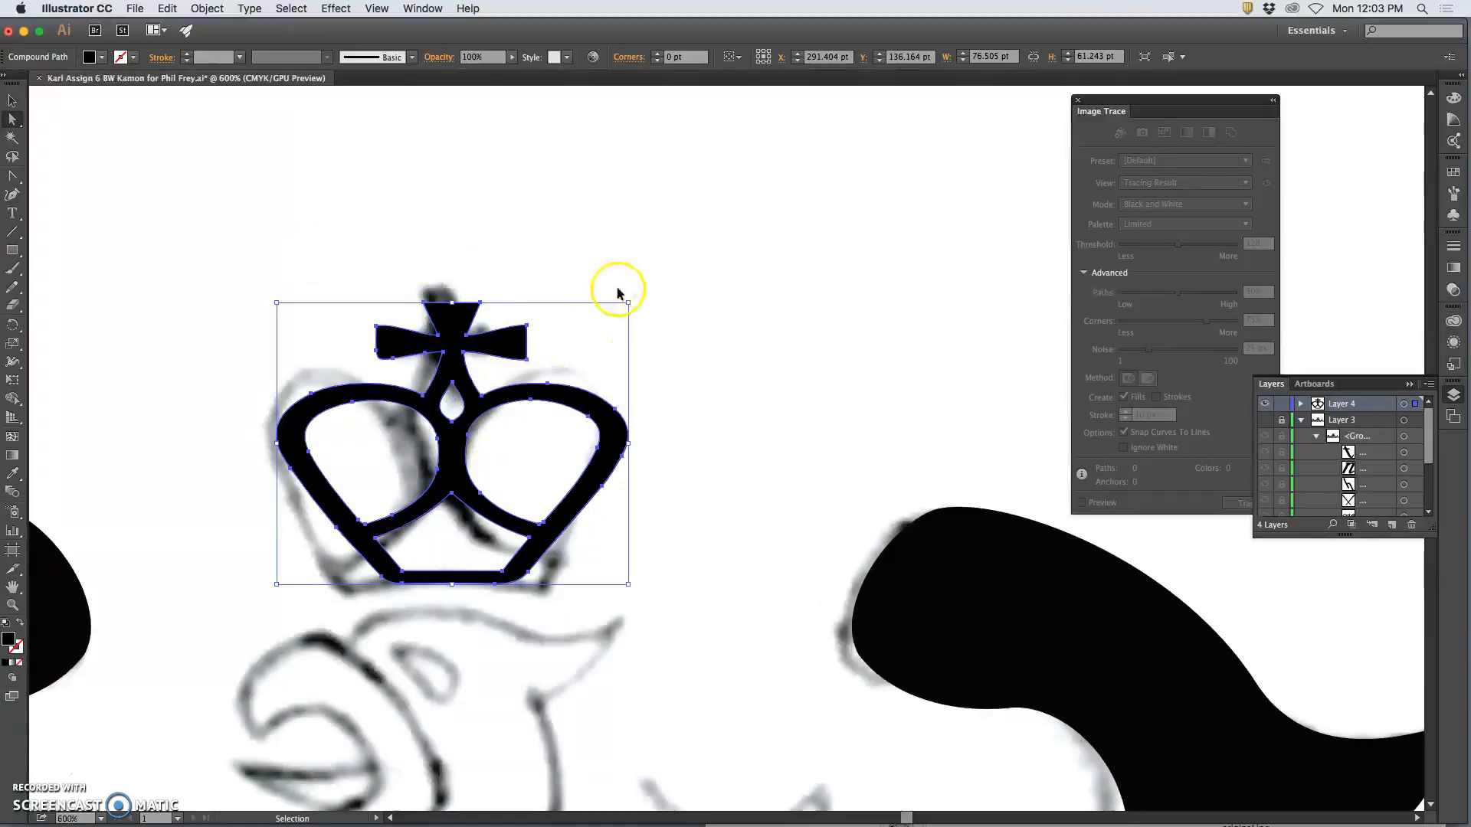
key("super+t")
left_click_drag(627, 302, 605, 291)
left_click_drag(440, 584, 447, 589)
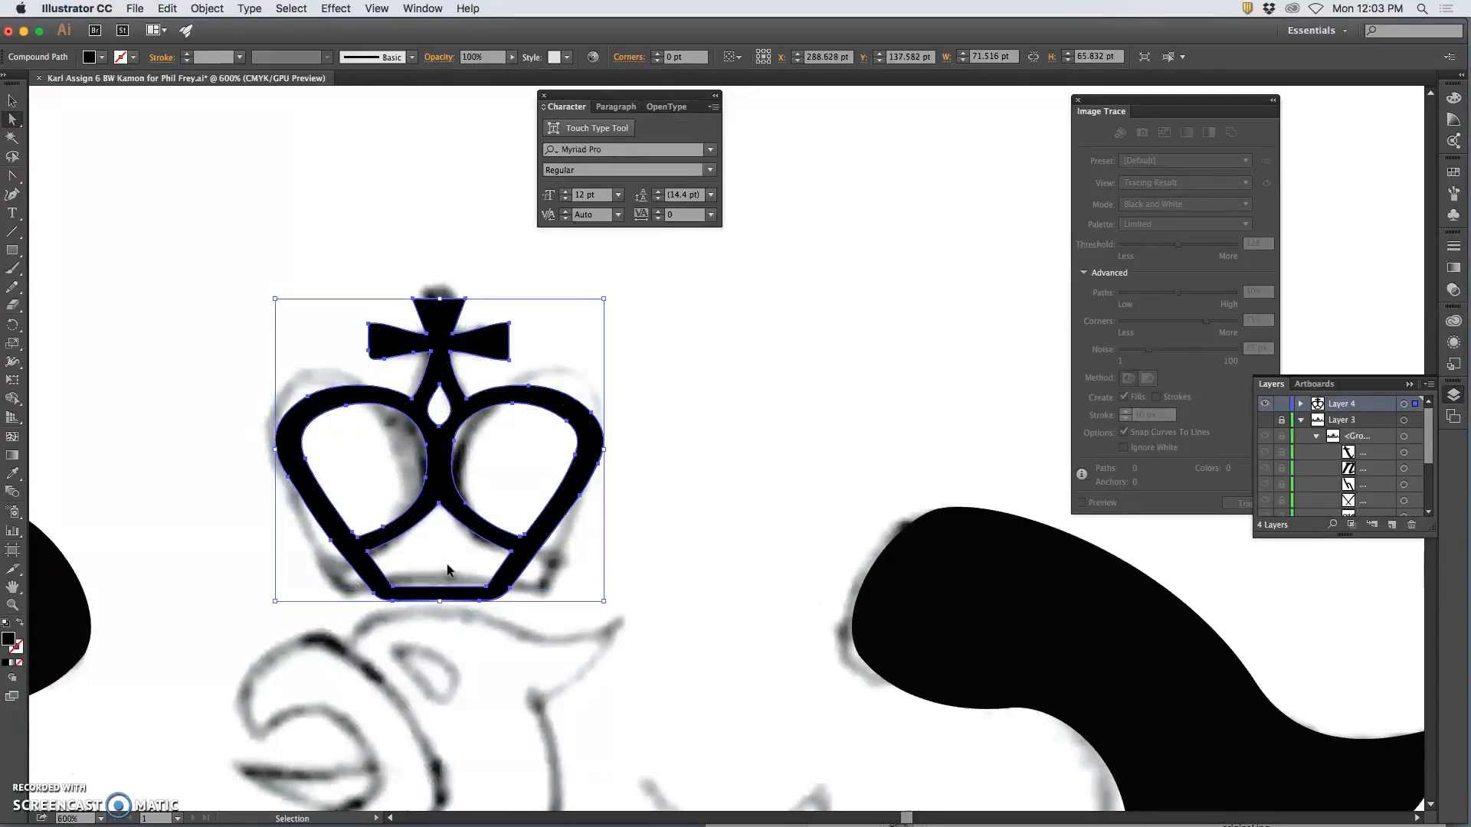
left_click_drag(439, 298, 439, 283)
left_click_drag(439, 598, 437, 595)
key("a")
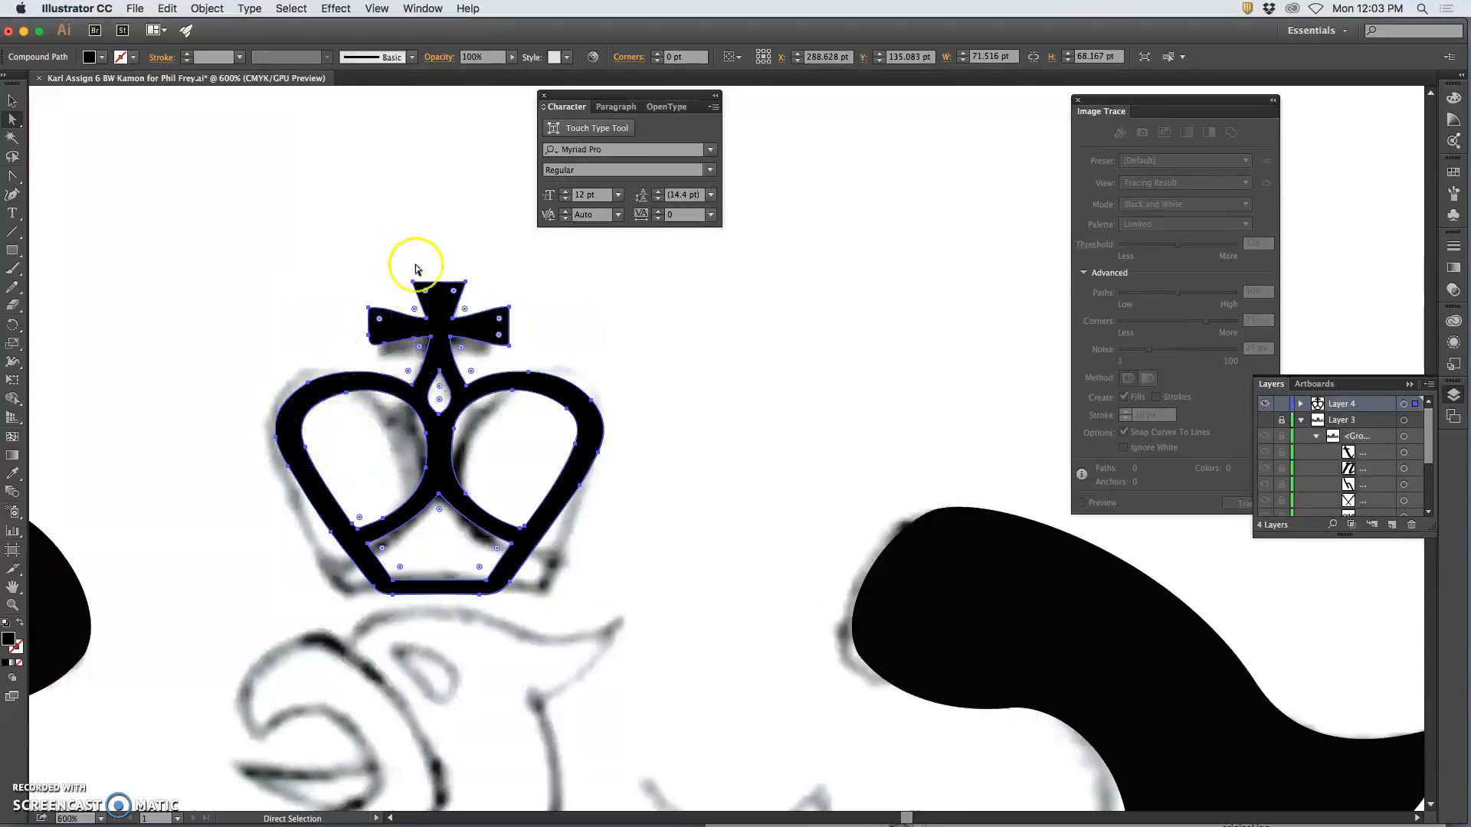
- Raise the two upper corners of the crown's cross about 2.2 pt and spread them slightly outward
left_click(356, 246)
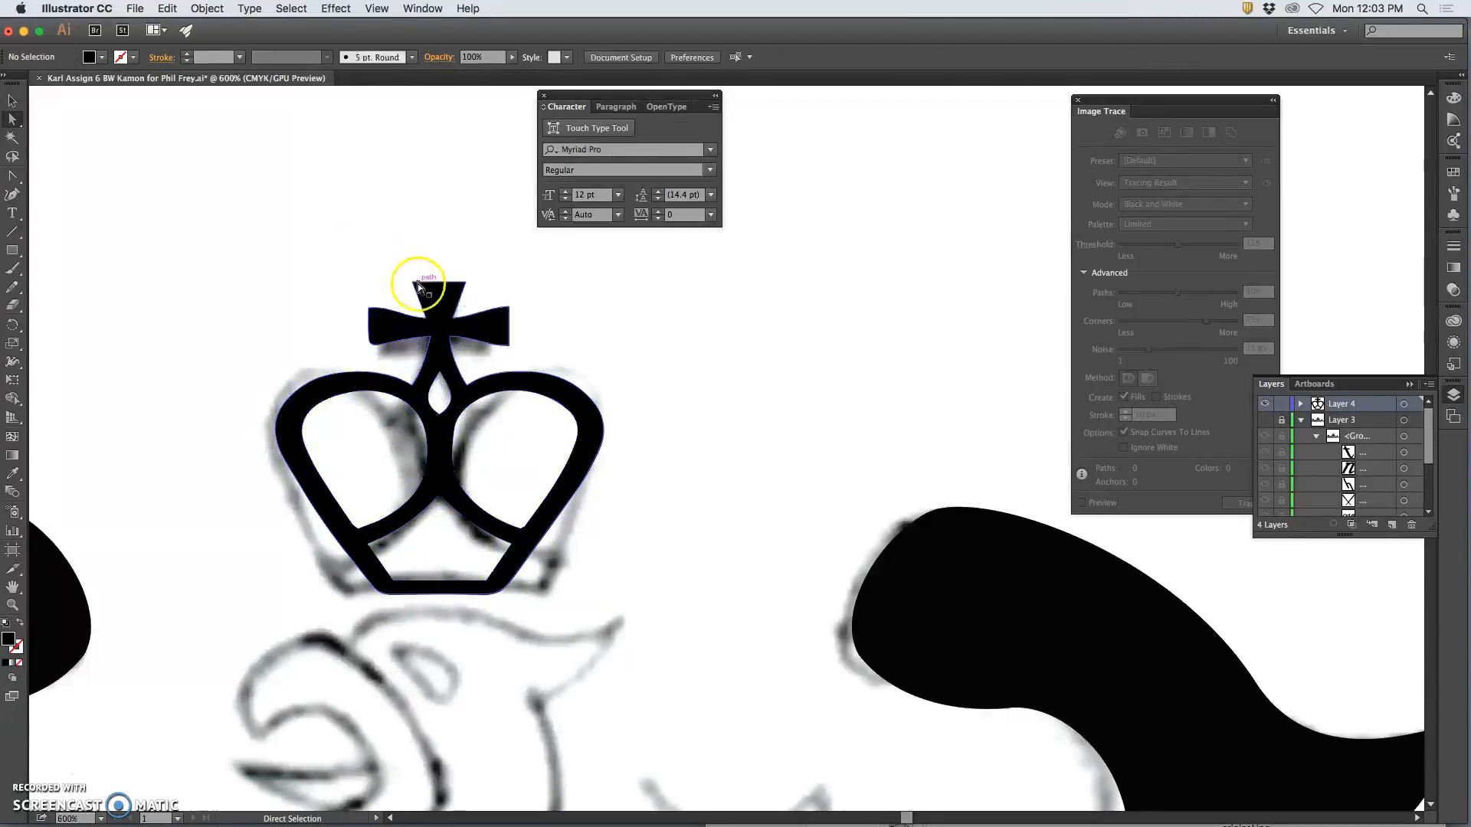
left_click_drag(414, 285, 469, 277)
left_click(469, 285)
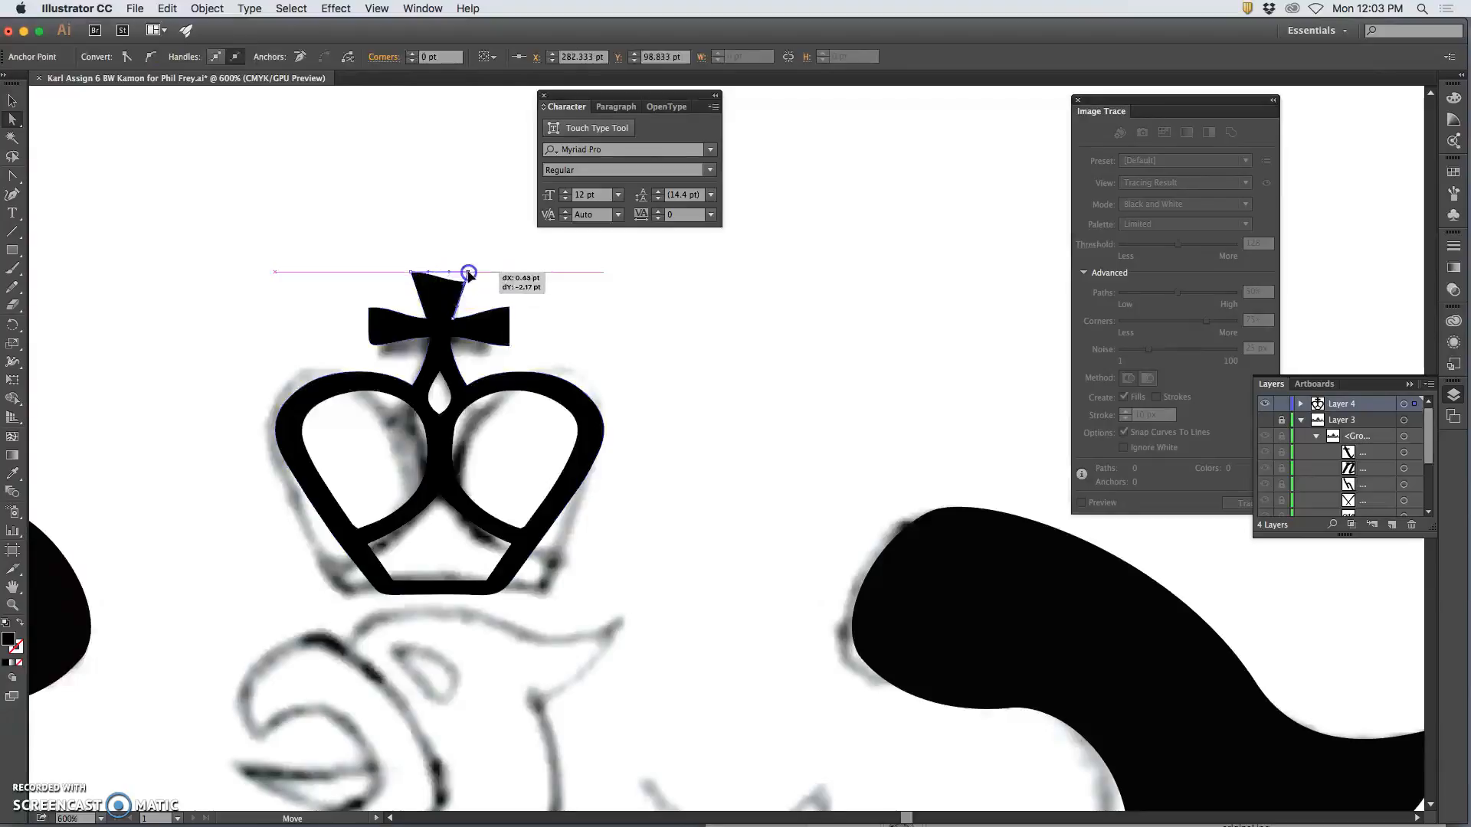
left_click_drag(470, 274, 469, 273)
left_click(429, 278)
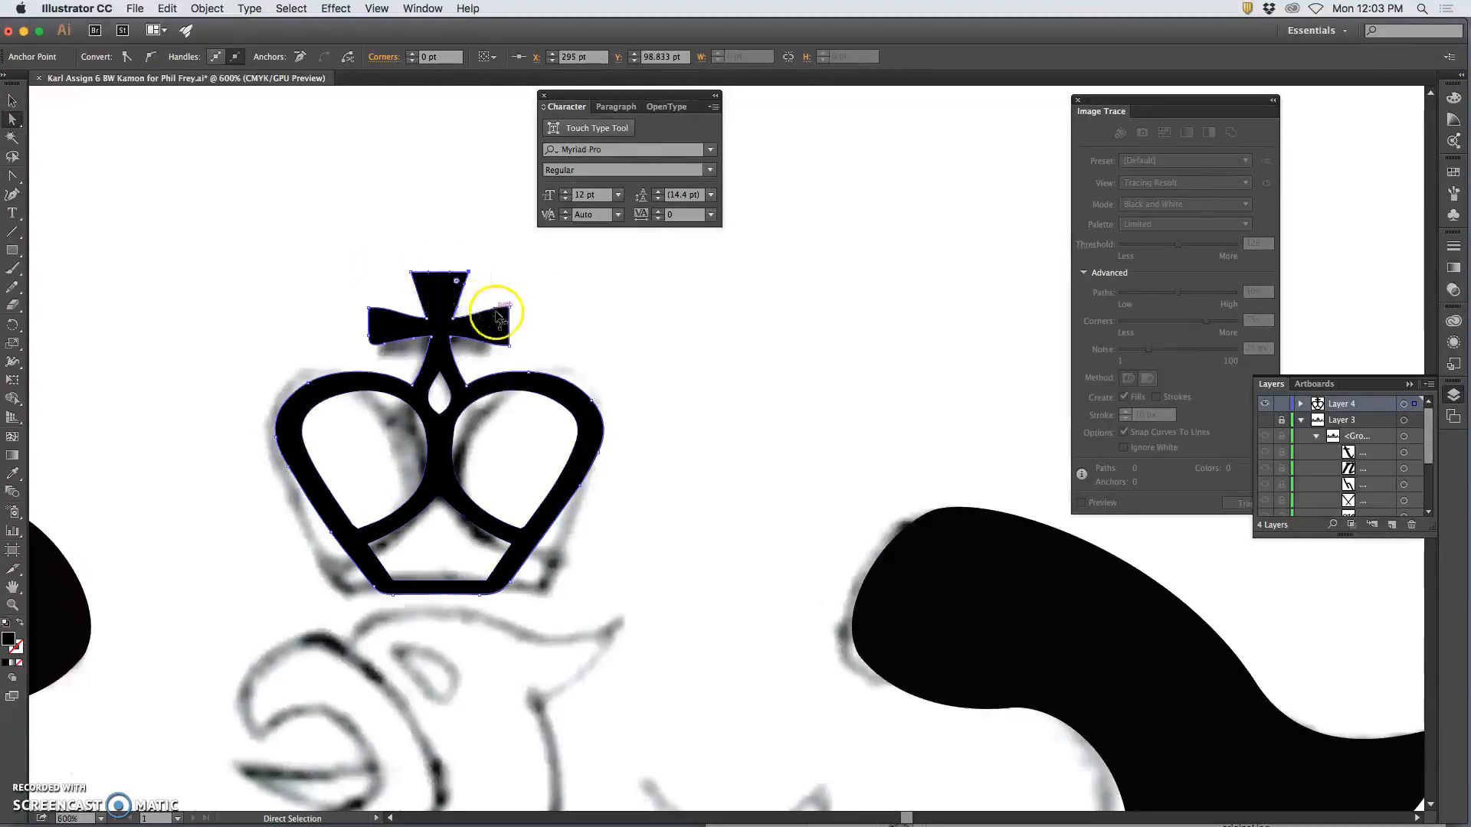
key("super+z")
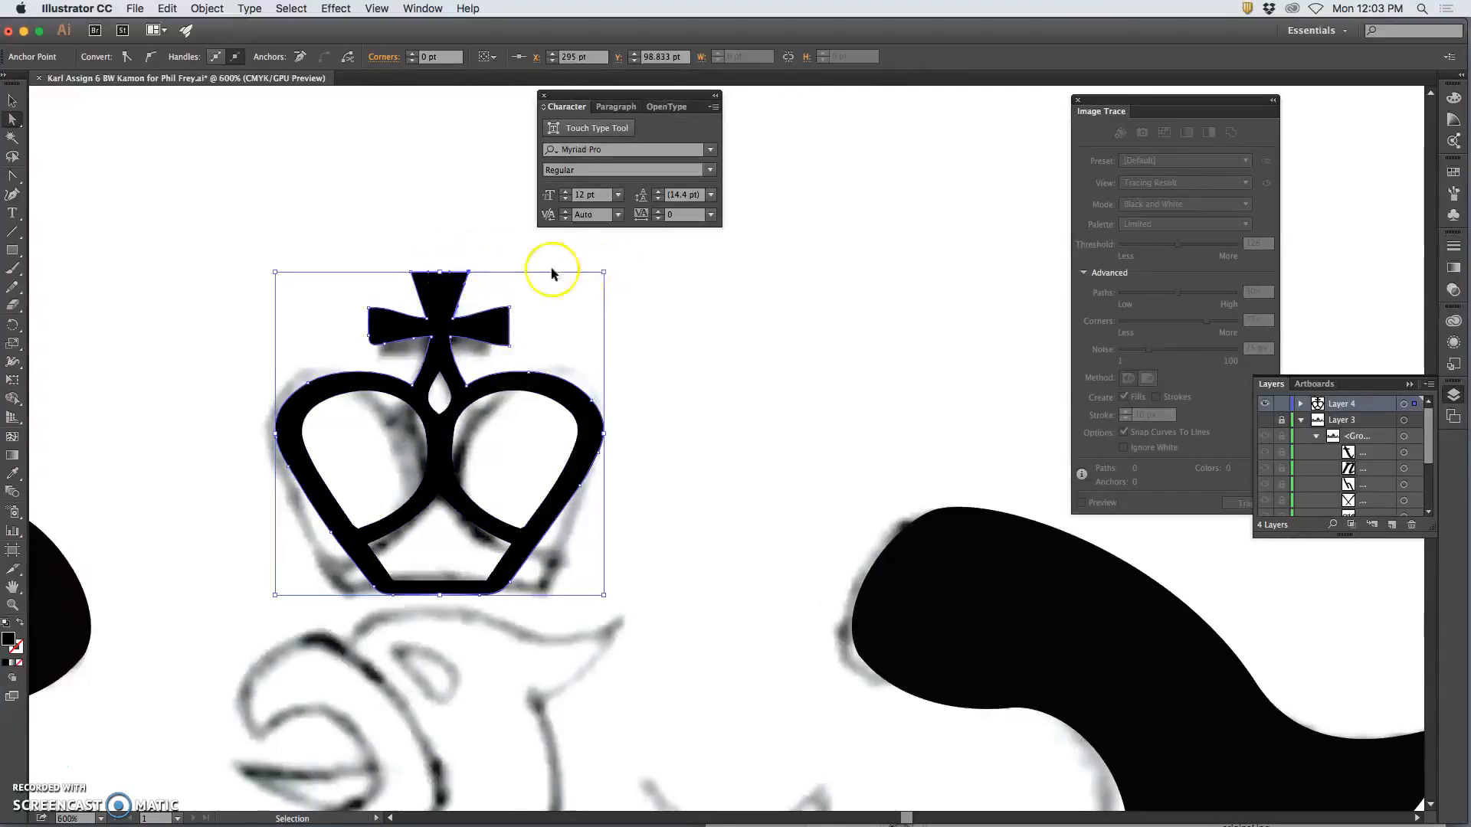
left_click_drag(441, 272, 440, 287)
left_click_drag(277, 440, 286, 440)
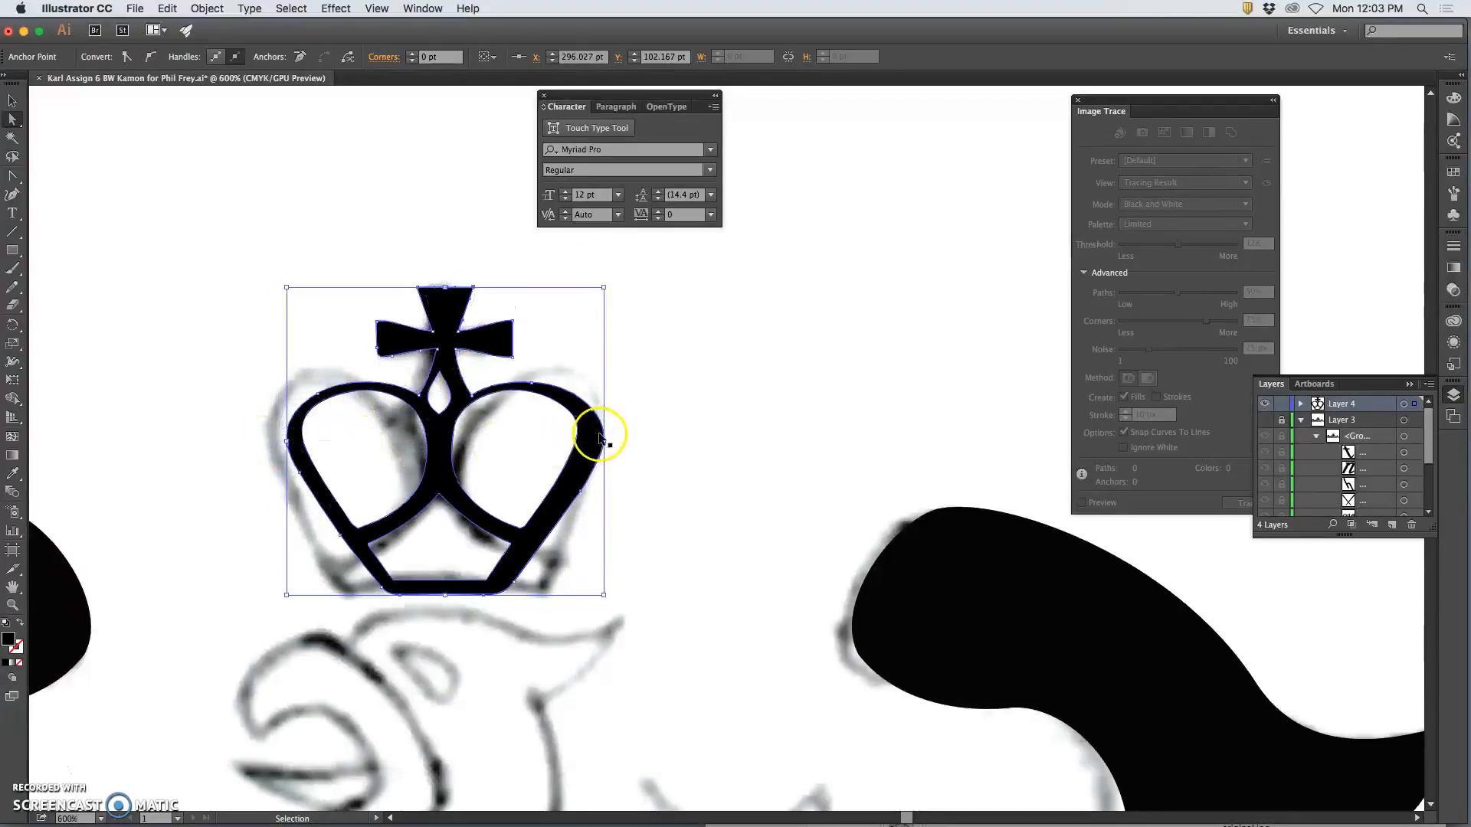
left_click_drag(287, 440, 278, 441)
left_click(634, 347)
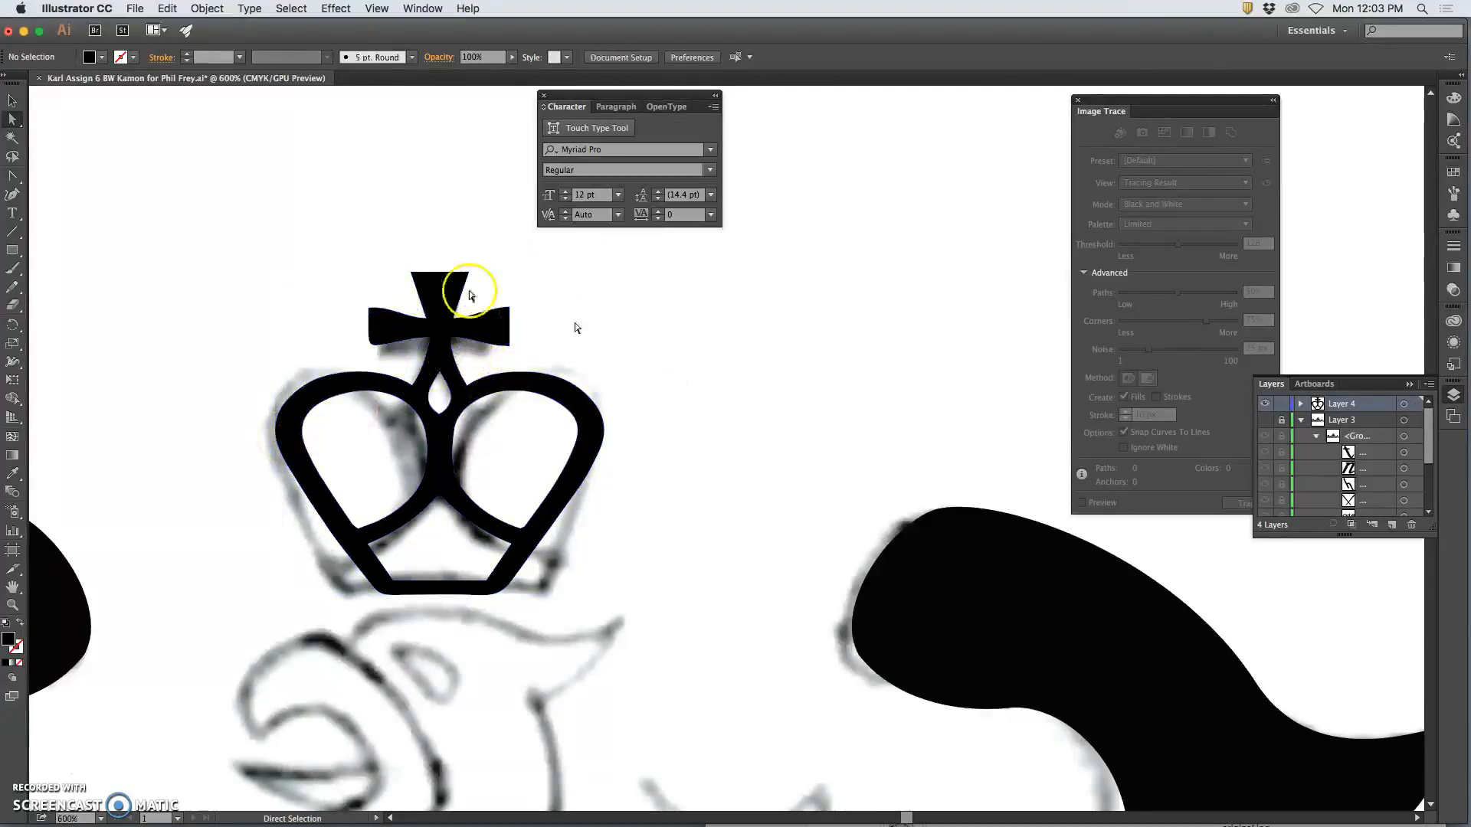
- Select the whole crown and lower its top edge to a height of 67 pt to match the sketched cross
left_click(12, 102)
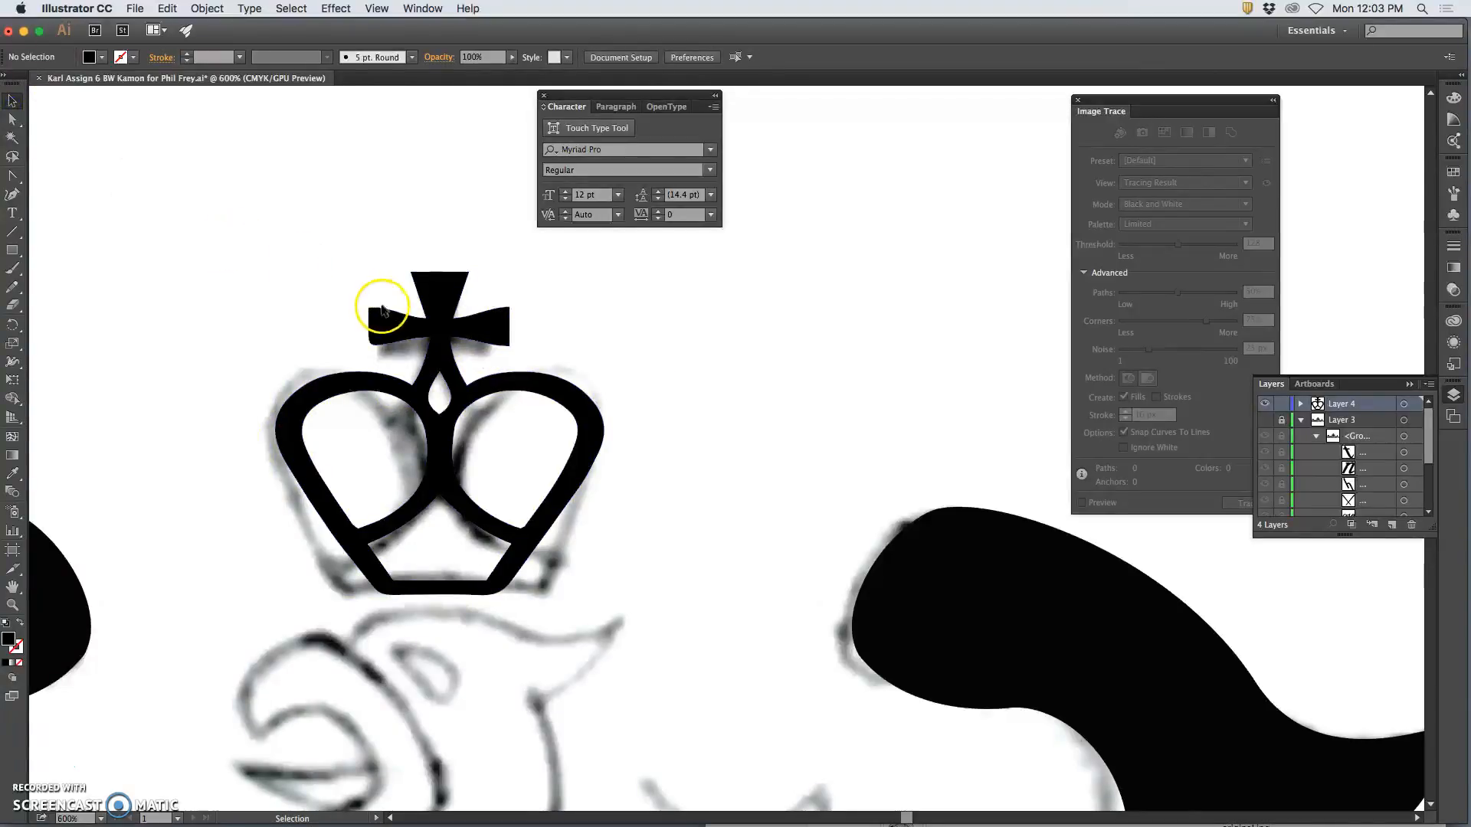
left_click(442, 323)
left_click(603, 276)
left_click(455, 272)
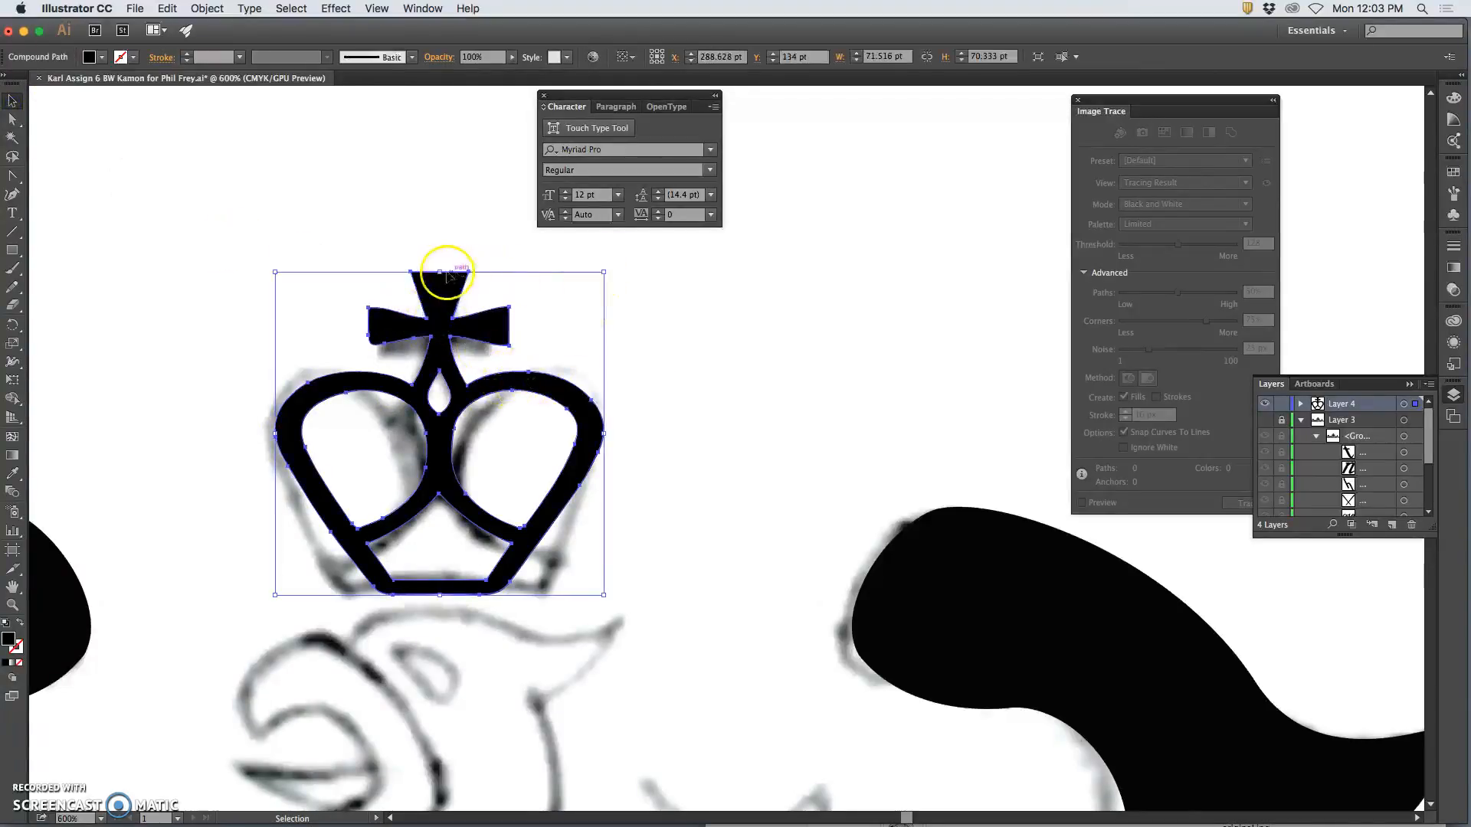
left_click_drag(441, 273, 440, 289)
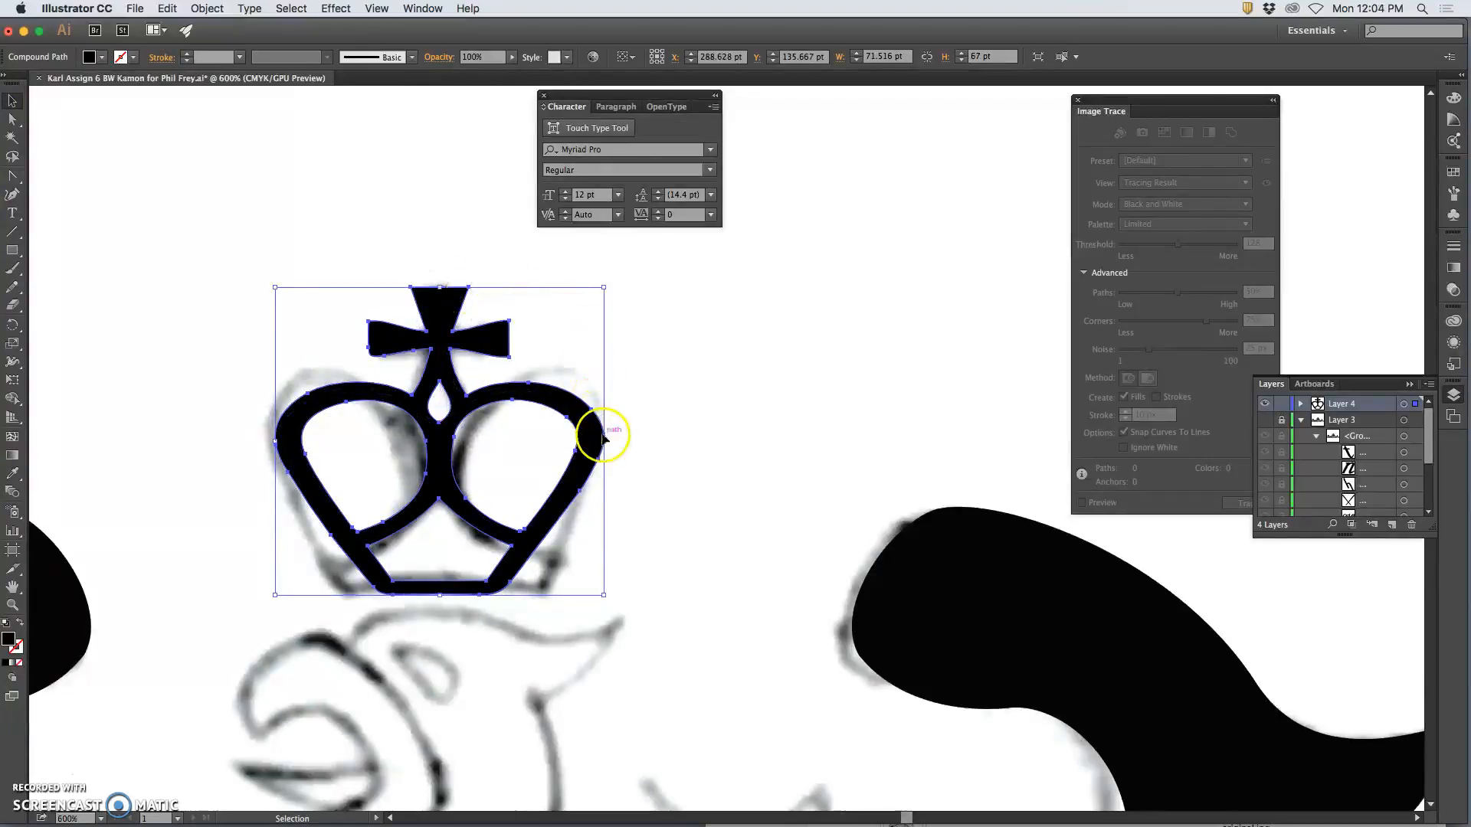
- Narrow the crown evenly about its center to a width of about 67.1 pt, keeping the 67 pt height
left_click_drag(605, 441, 595, 442)
left_click_drag(600, 441, 604, 437)
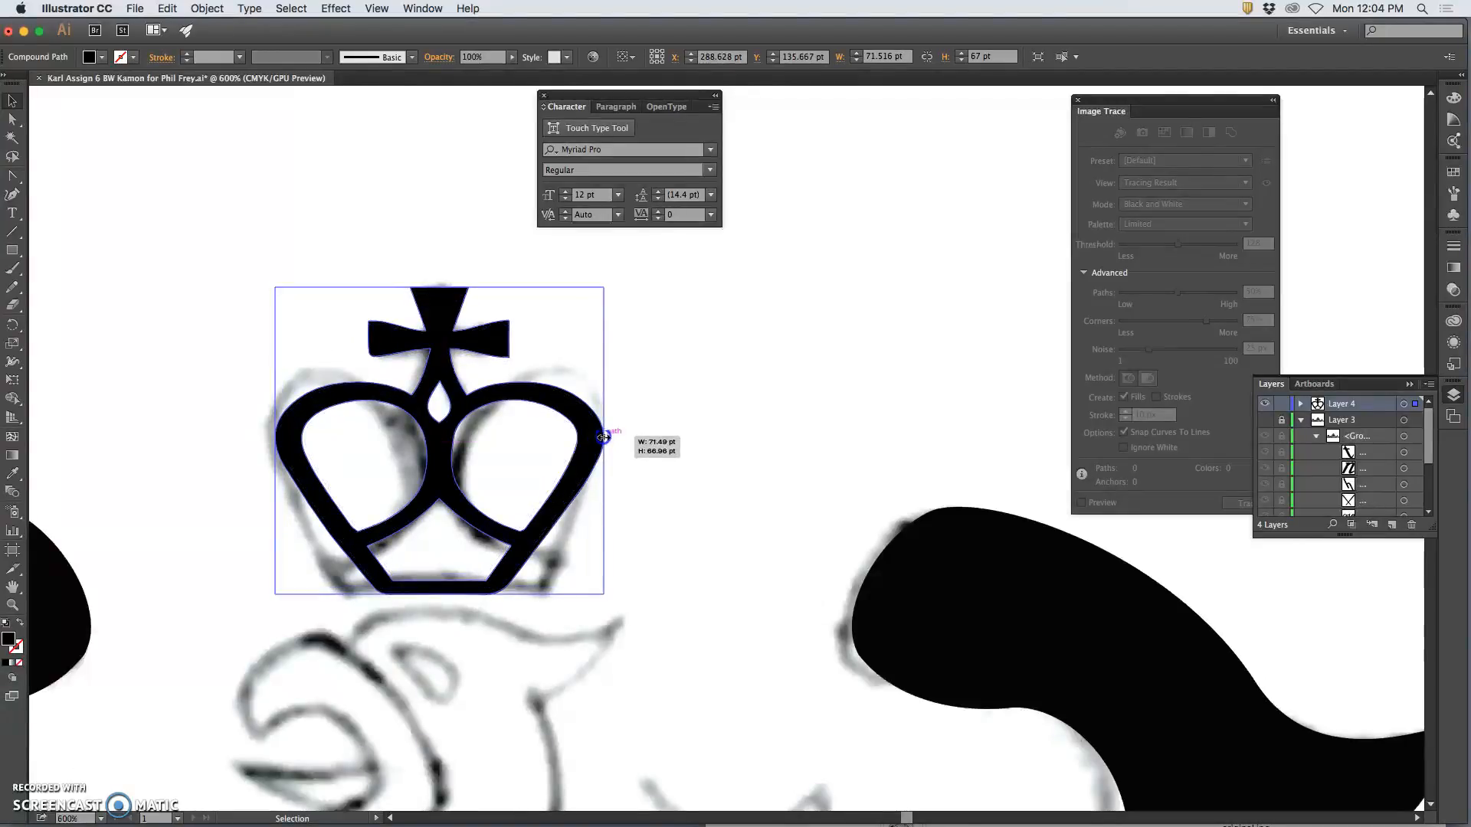
left_click_drag(604, 437, 590, 438)
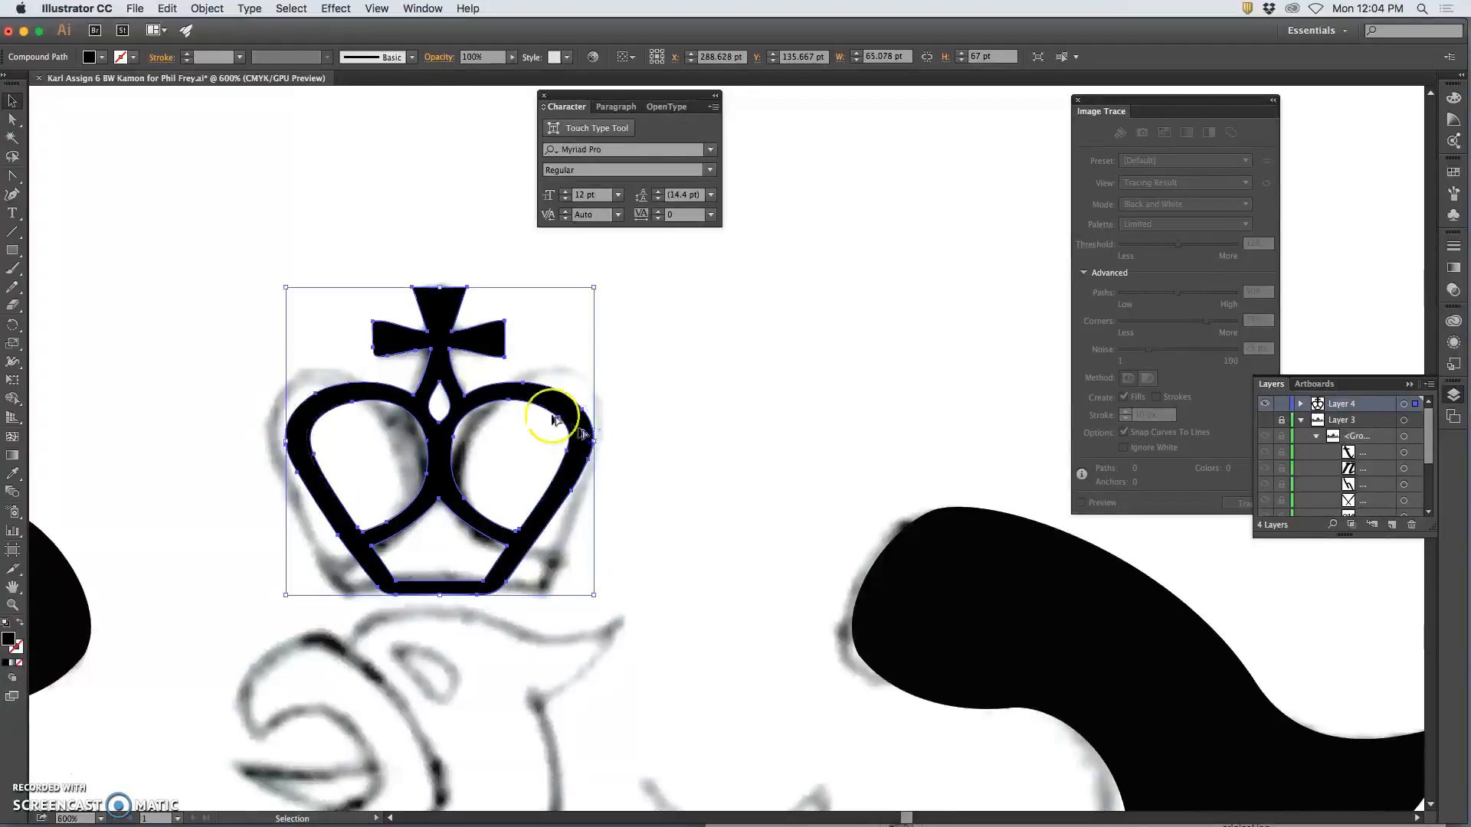
left_click(667, 370)
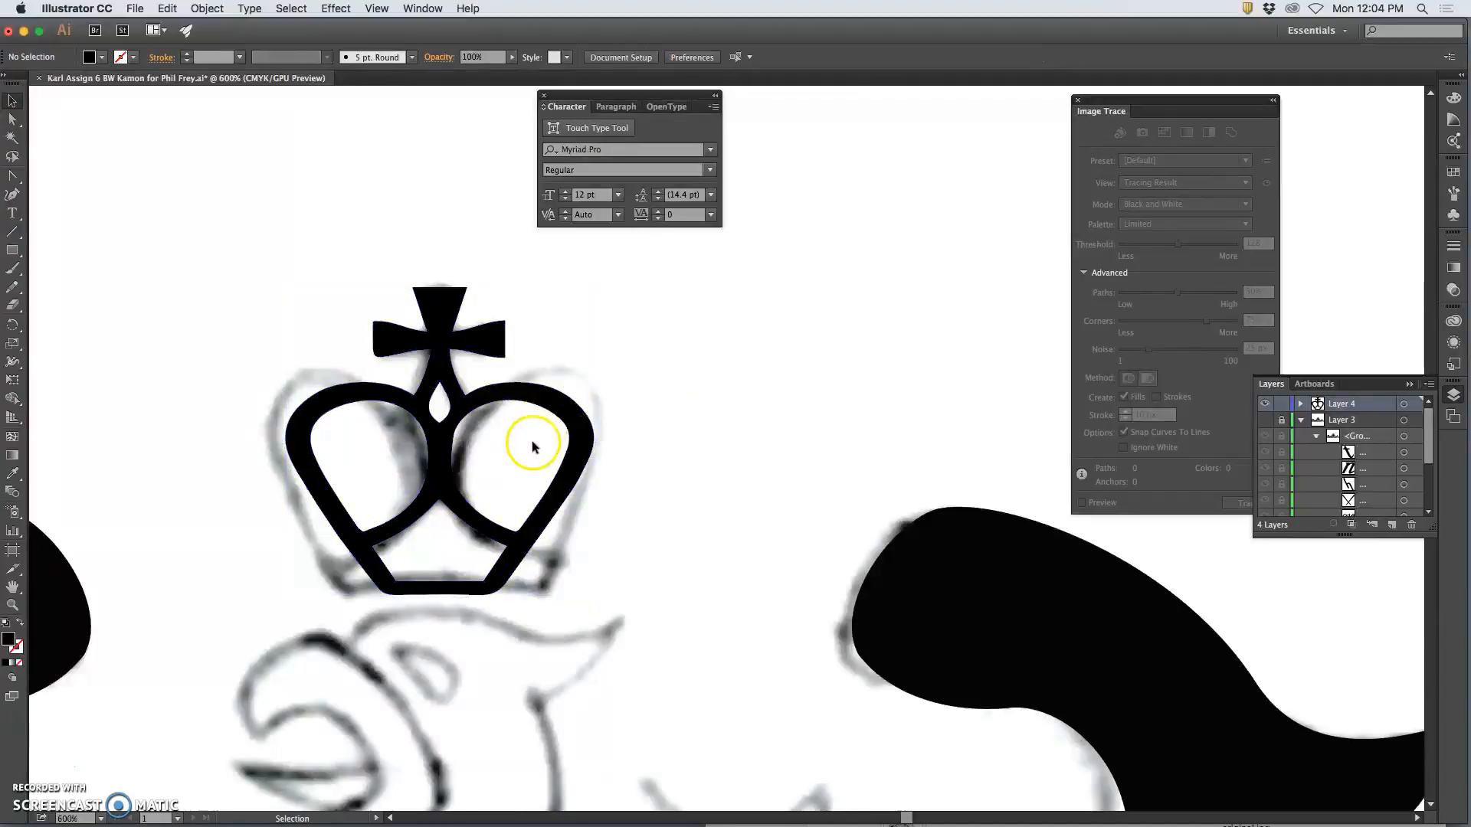
- Save the document and redraw the crown's right outer edge along the sketch down to the base with the Pencil tool
left_click(506, 398)
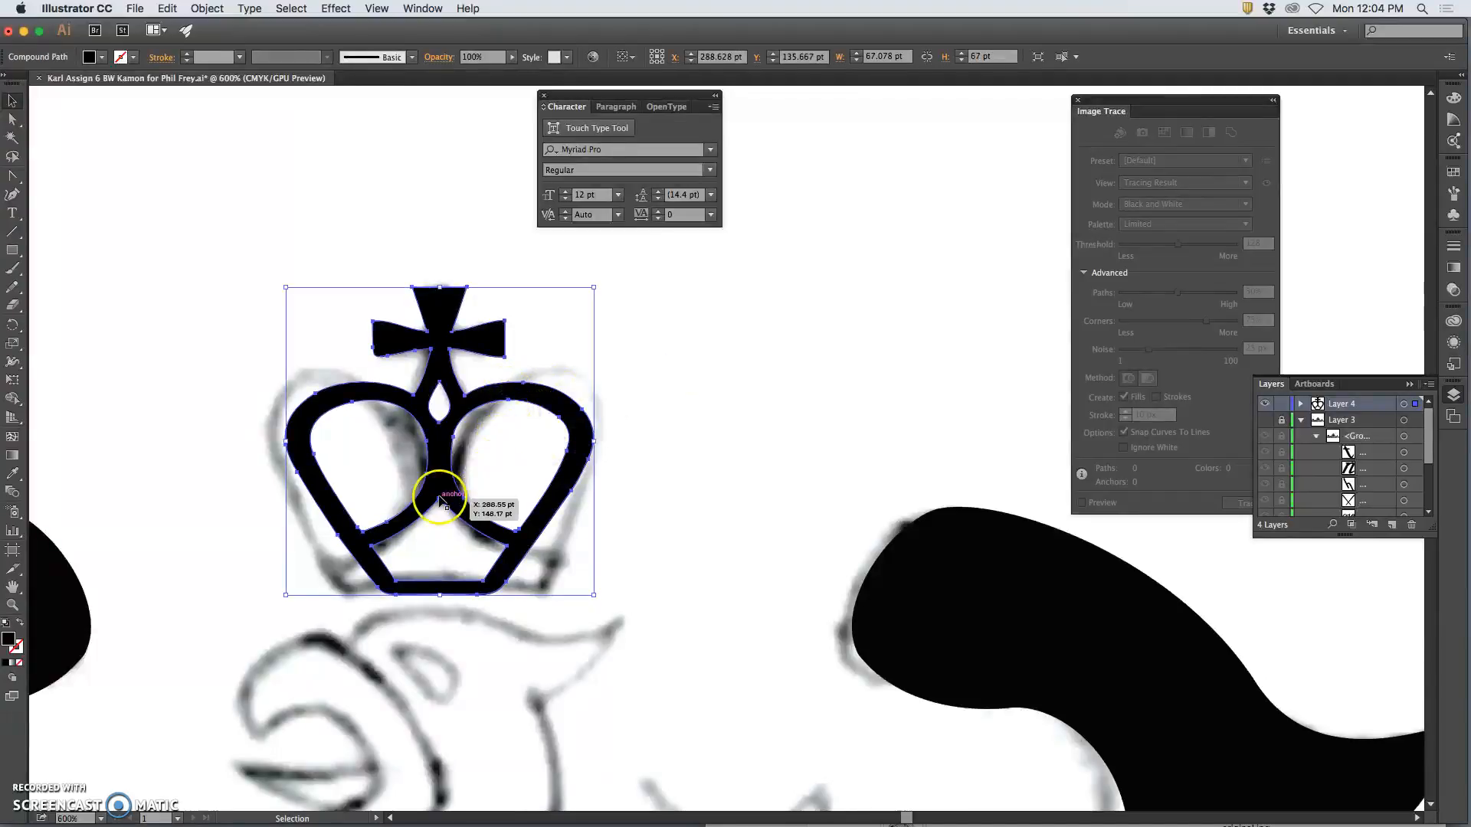
left_click(12, 288)
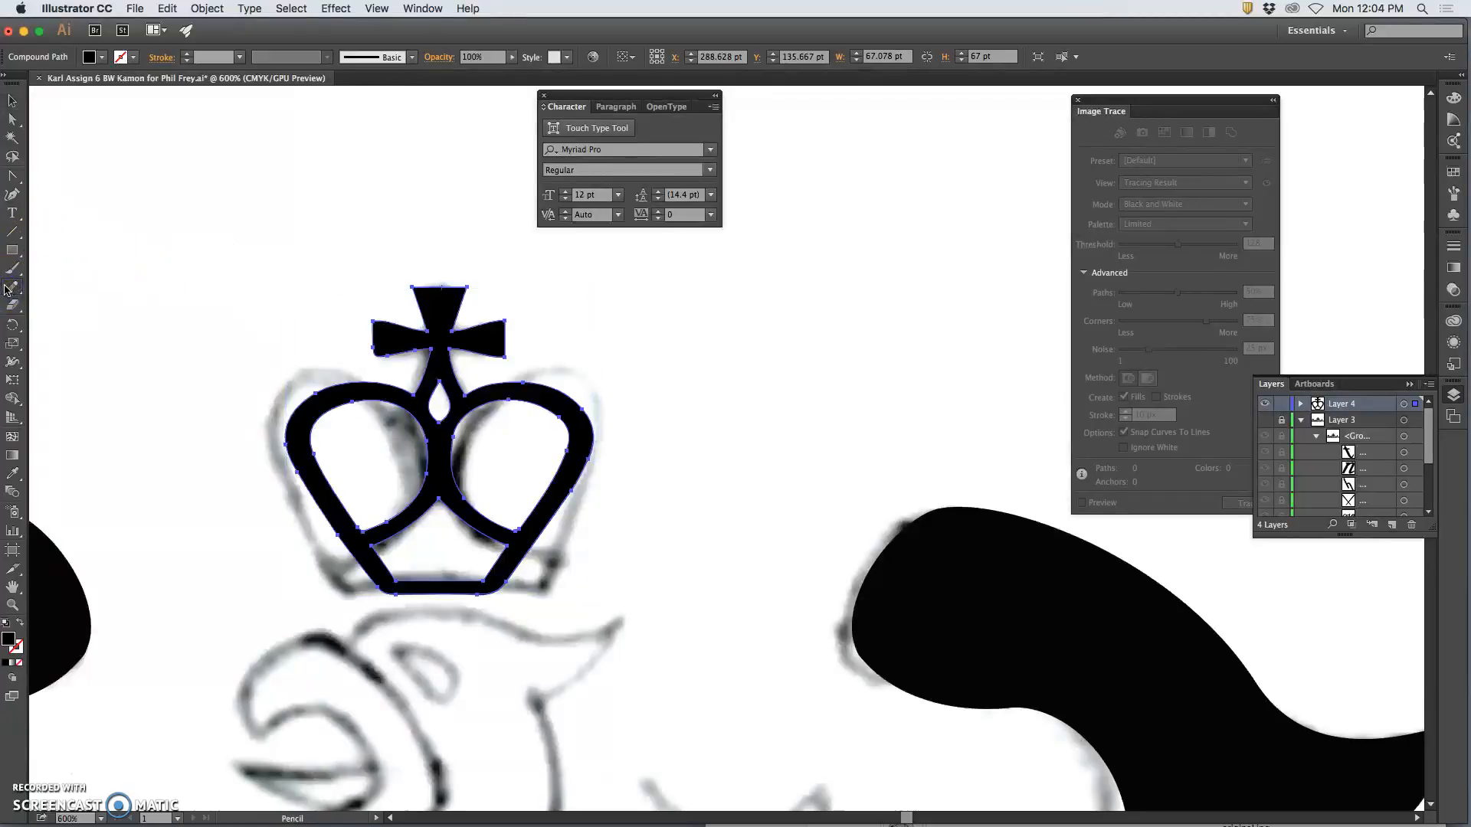
key("super")
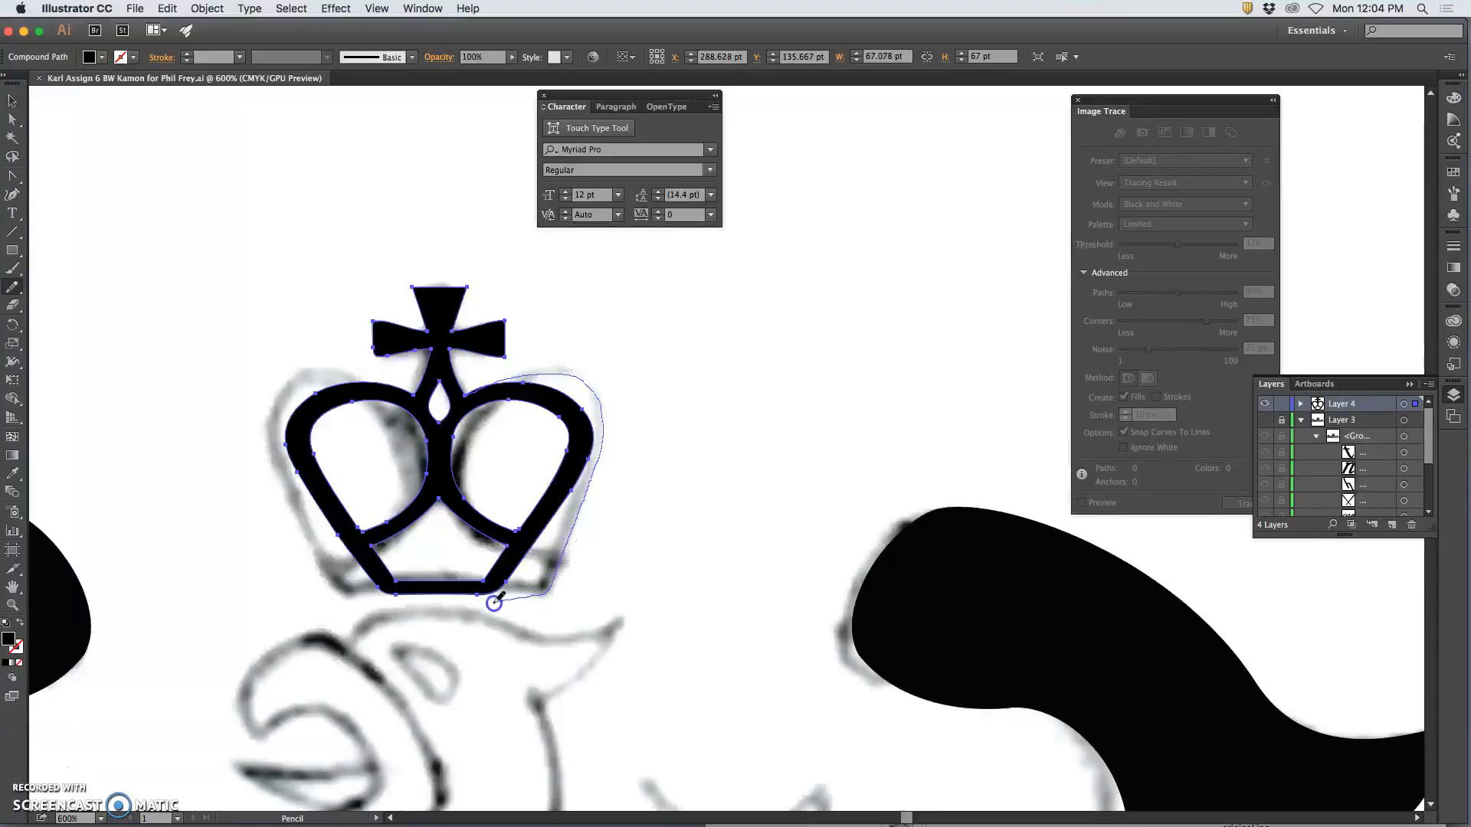
left_click_drag(458, 594, 458, 594)
mouse_move(517, 498)
left_mouse_down()
mouse_move(593, 404)
mouse_move(541, 367)
mouse_move(584, 515)
mouse_move(490, 617)
mouse_move(439, 630)
mouse_move(568, 567)
left_mouse_up()
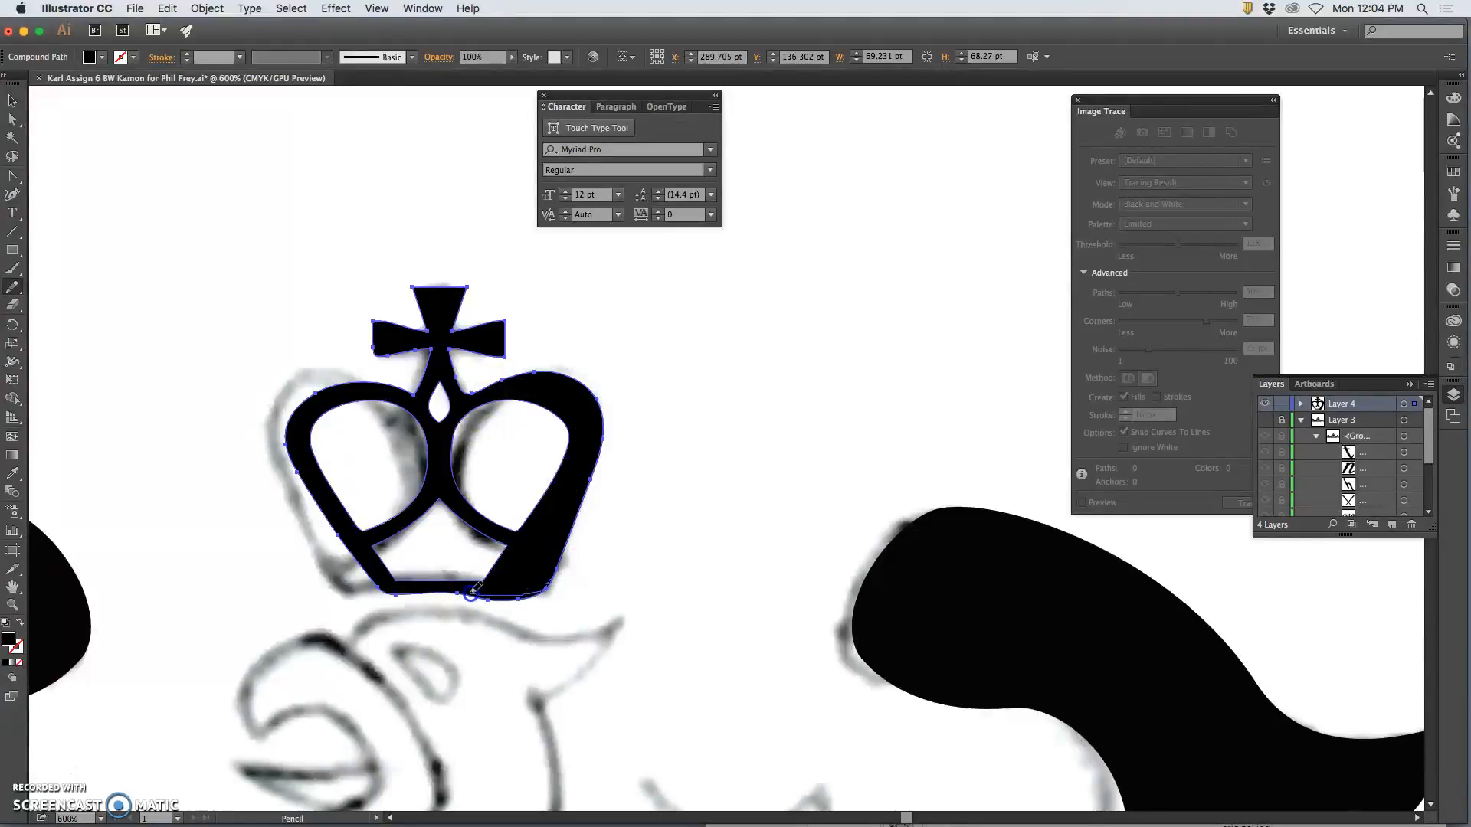
left_click_drag(455, 593, 435, 594)
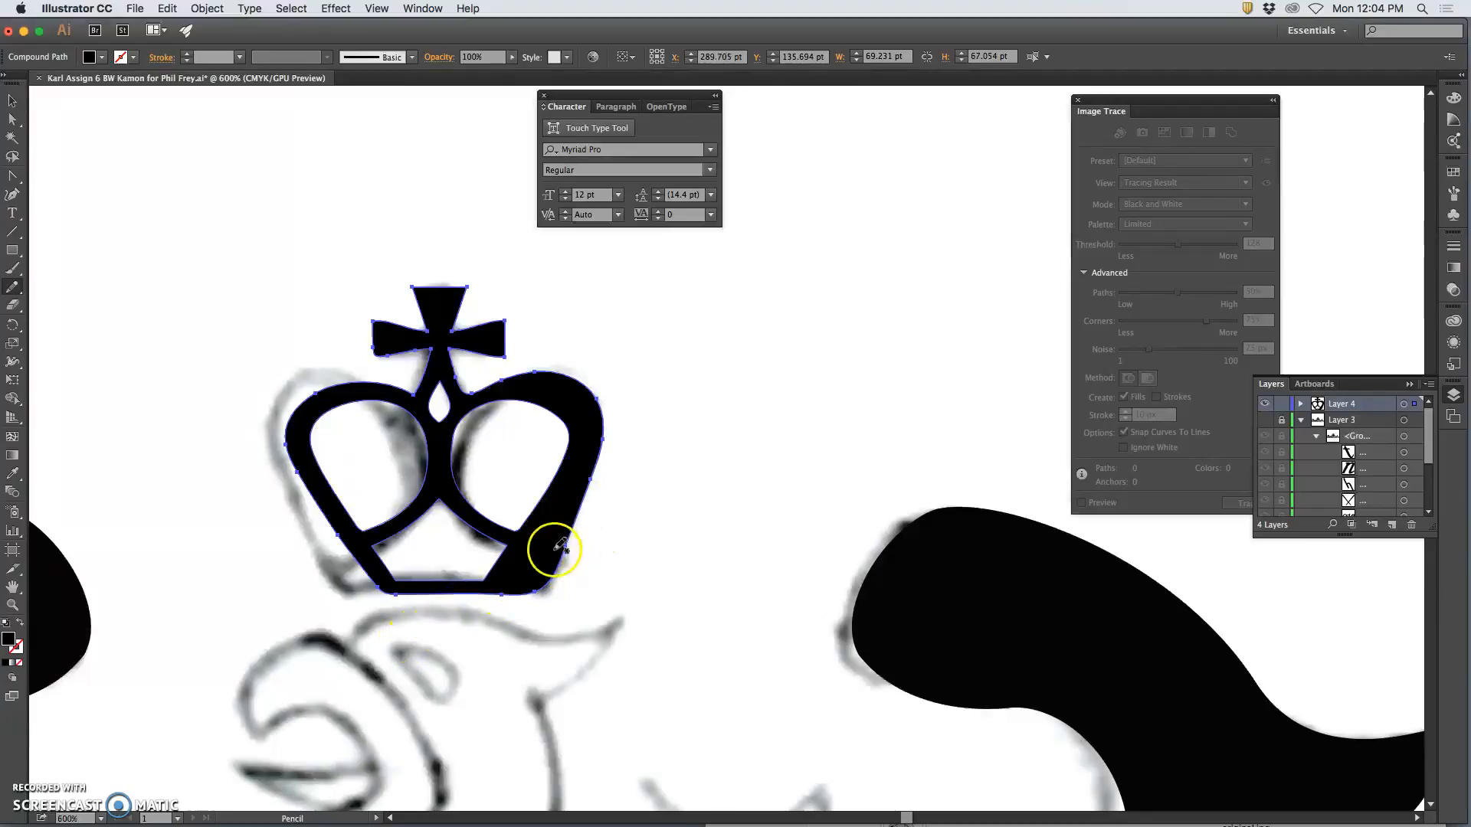
- Redraw the crown's left outer edge and lower base line along the sketch with the Pencil tool
mouse_move(348, 534)
left_mouse_down()
mouse_move(320, 387)
mouse_move(383, 372)
mouse_move(415, 398)
mouse_move(364, 387)
mouse_move(419, 389)
left_mouse_up()
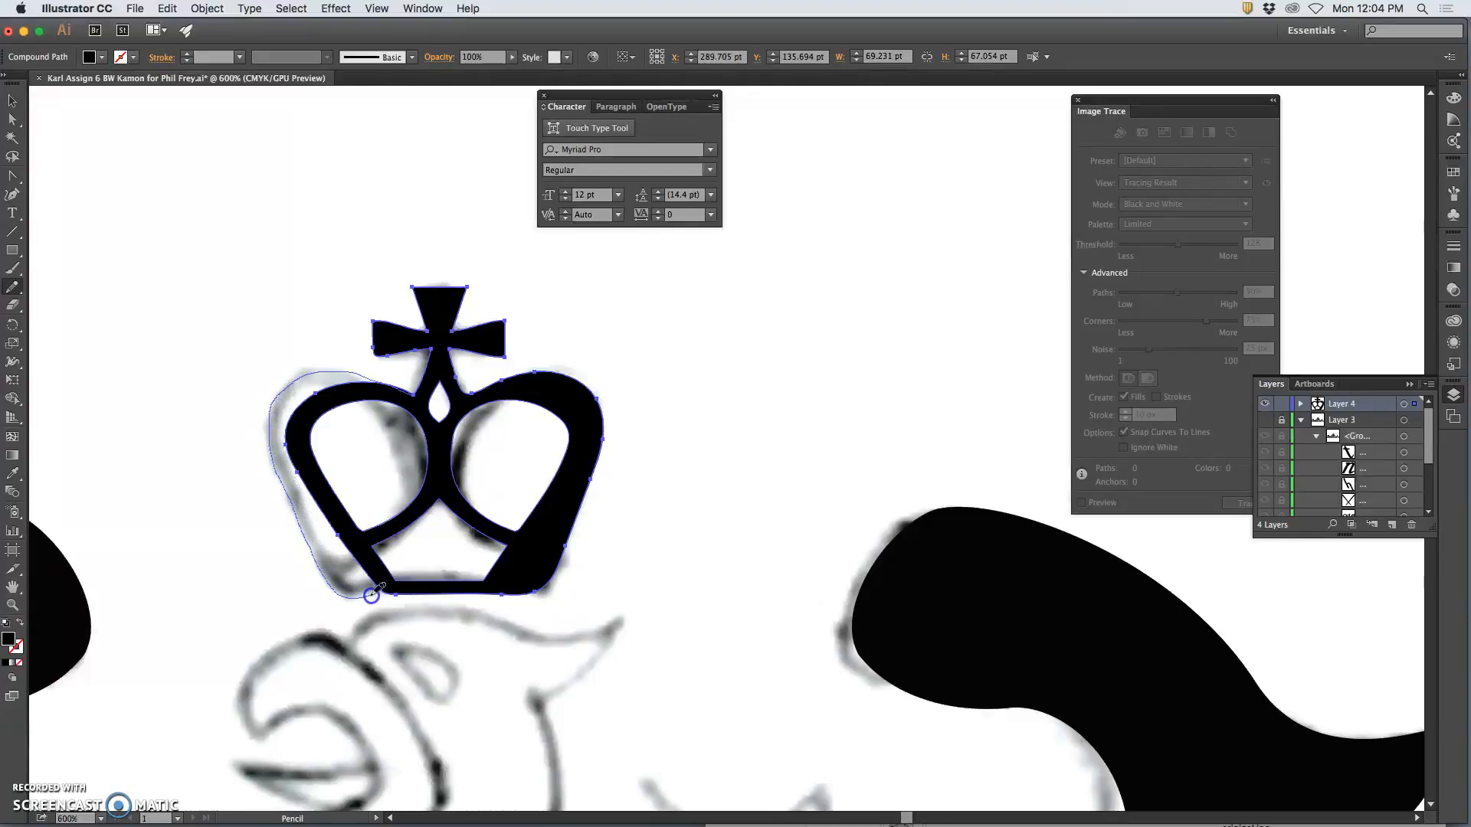
left_click_drag(393, 592, 397, 594)
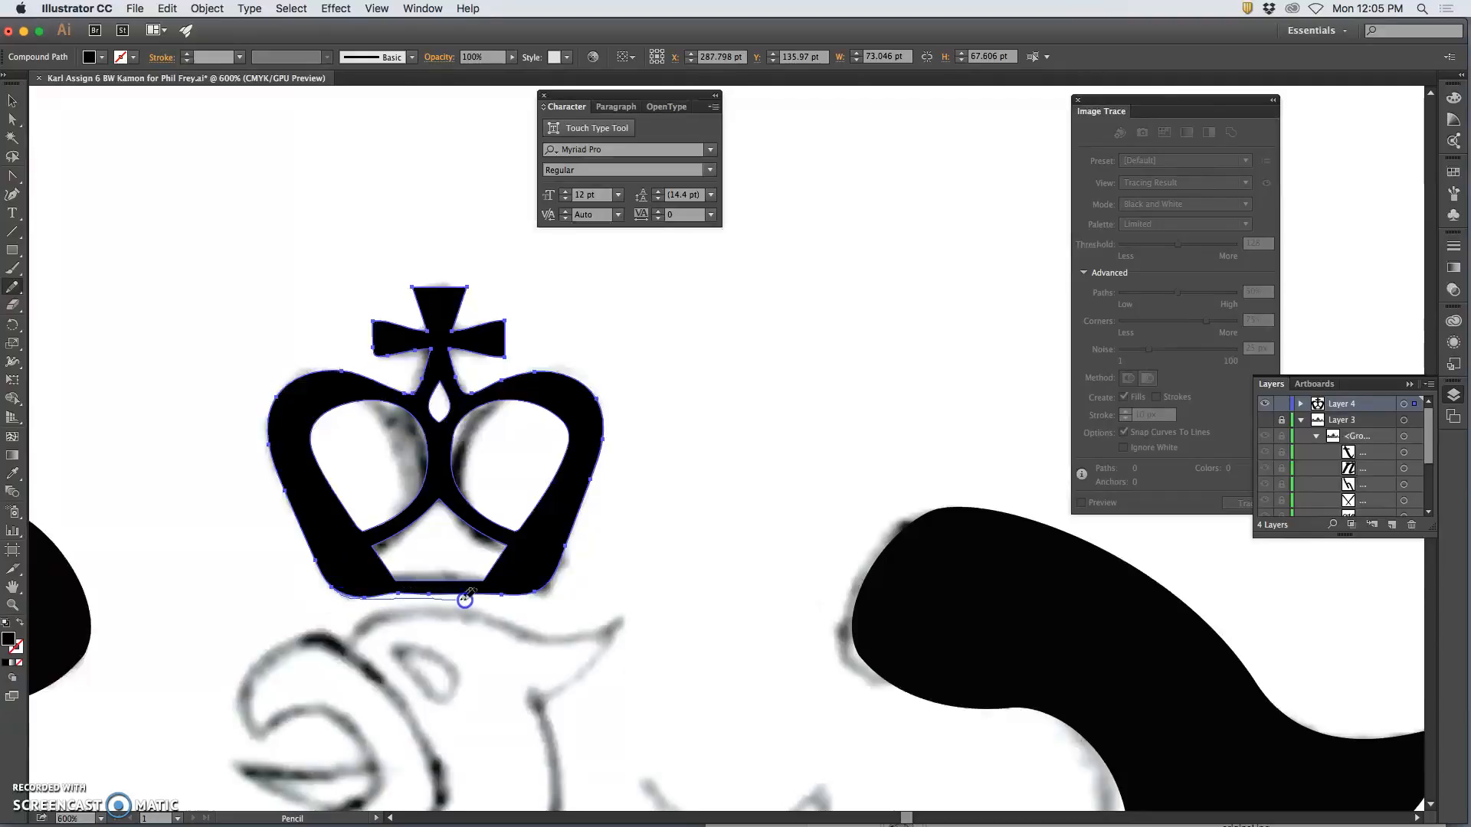
left_click_drag(532, 595, 541, 594)
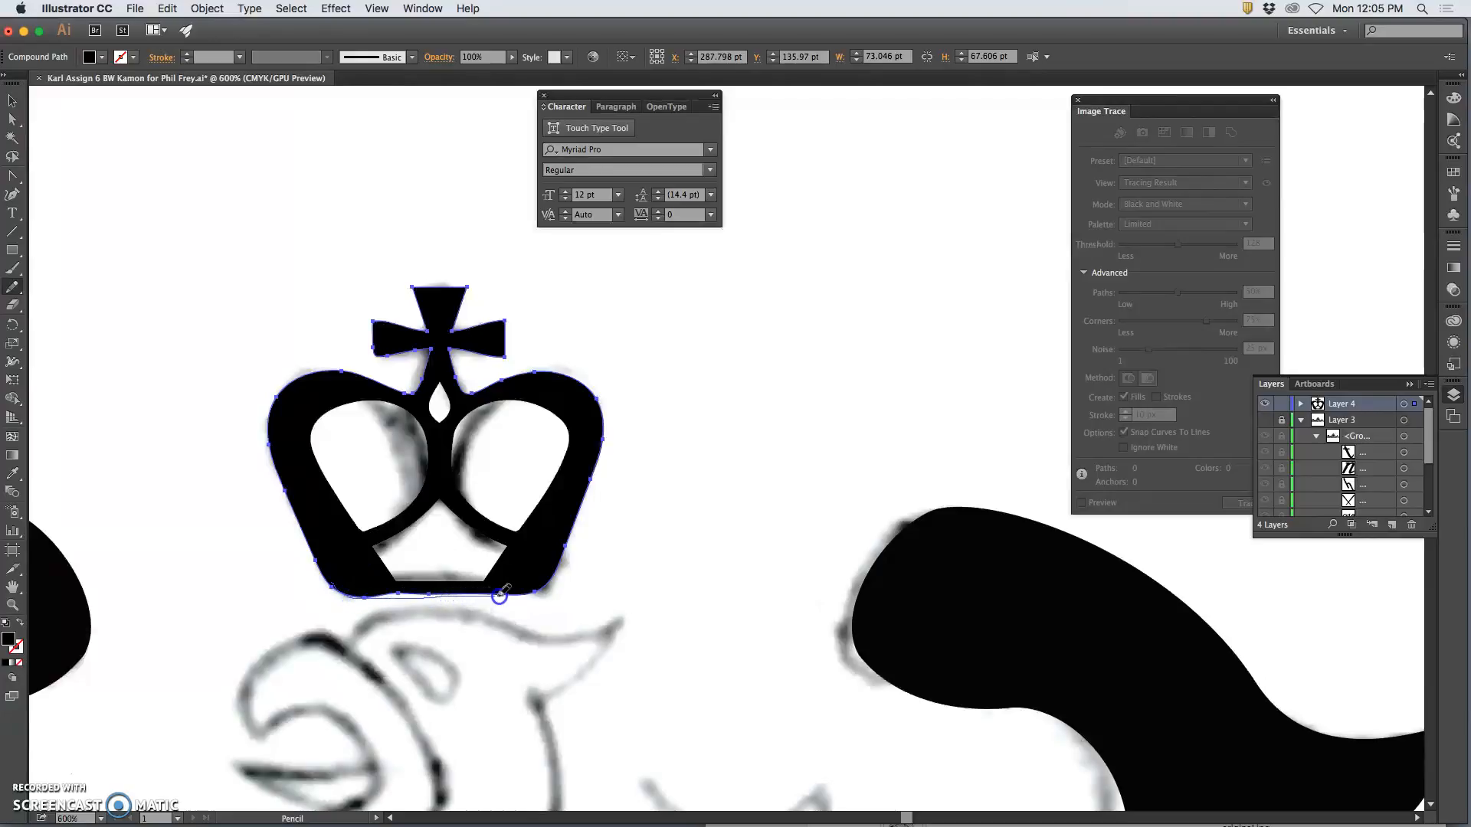
left_click_drag(541, 590, 544, 589)
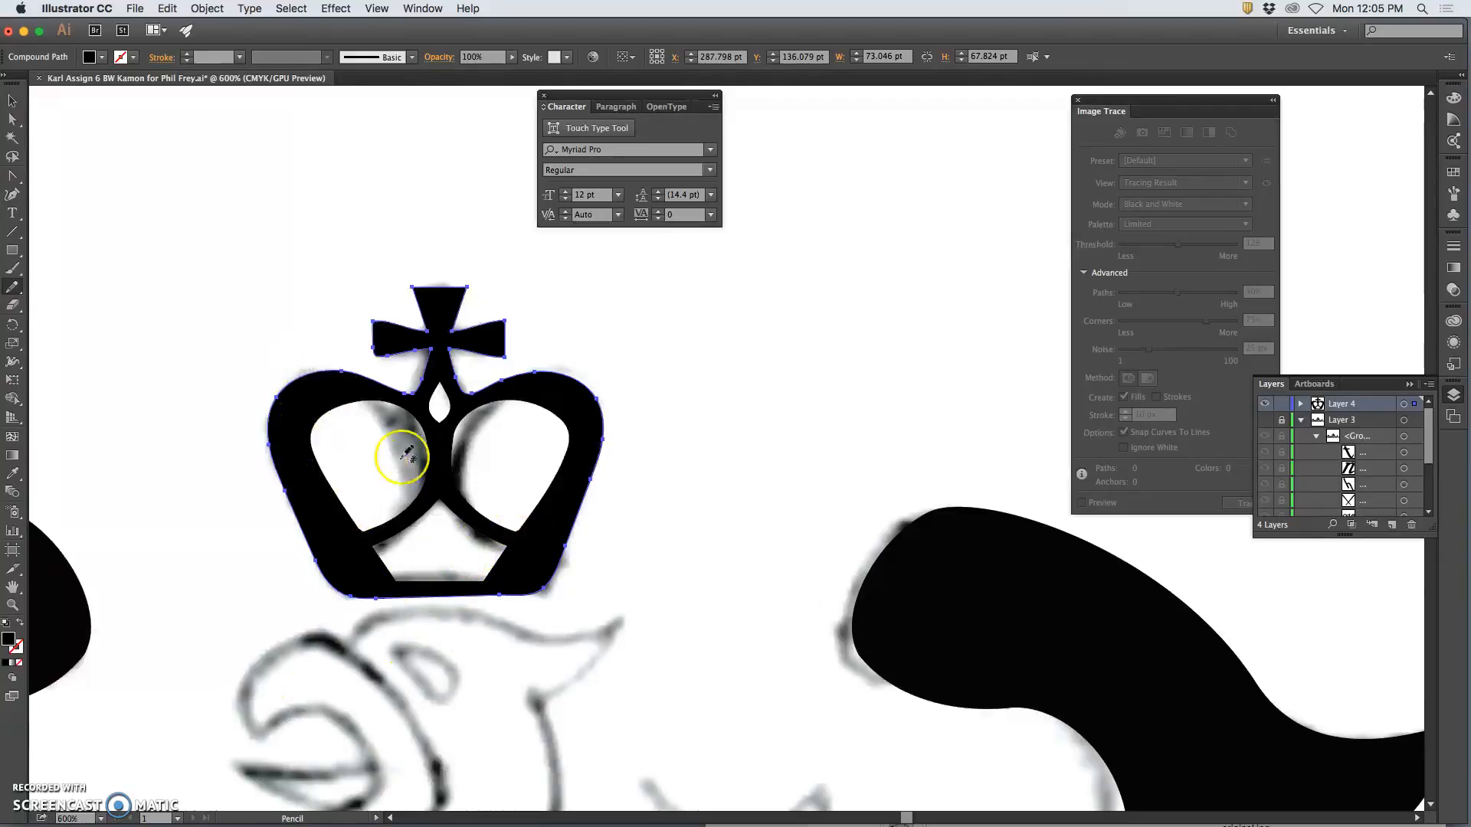
- Widen the crown's left opening by moving its lower corner and left anchors outward and adjusting their curve handles
left_click(12, 119)
left_click(105, 308)
mouse_move(363, 545)
left_mouse_down()
mouse_move(351, 532)
mouse_move(338, 547)
left_mouse_up()
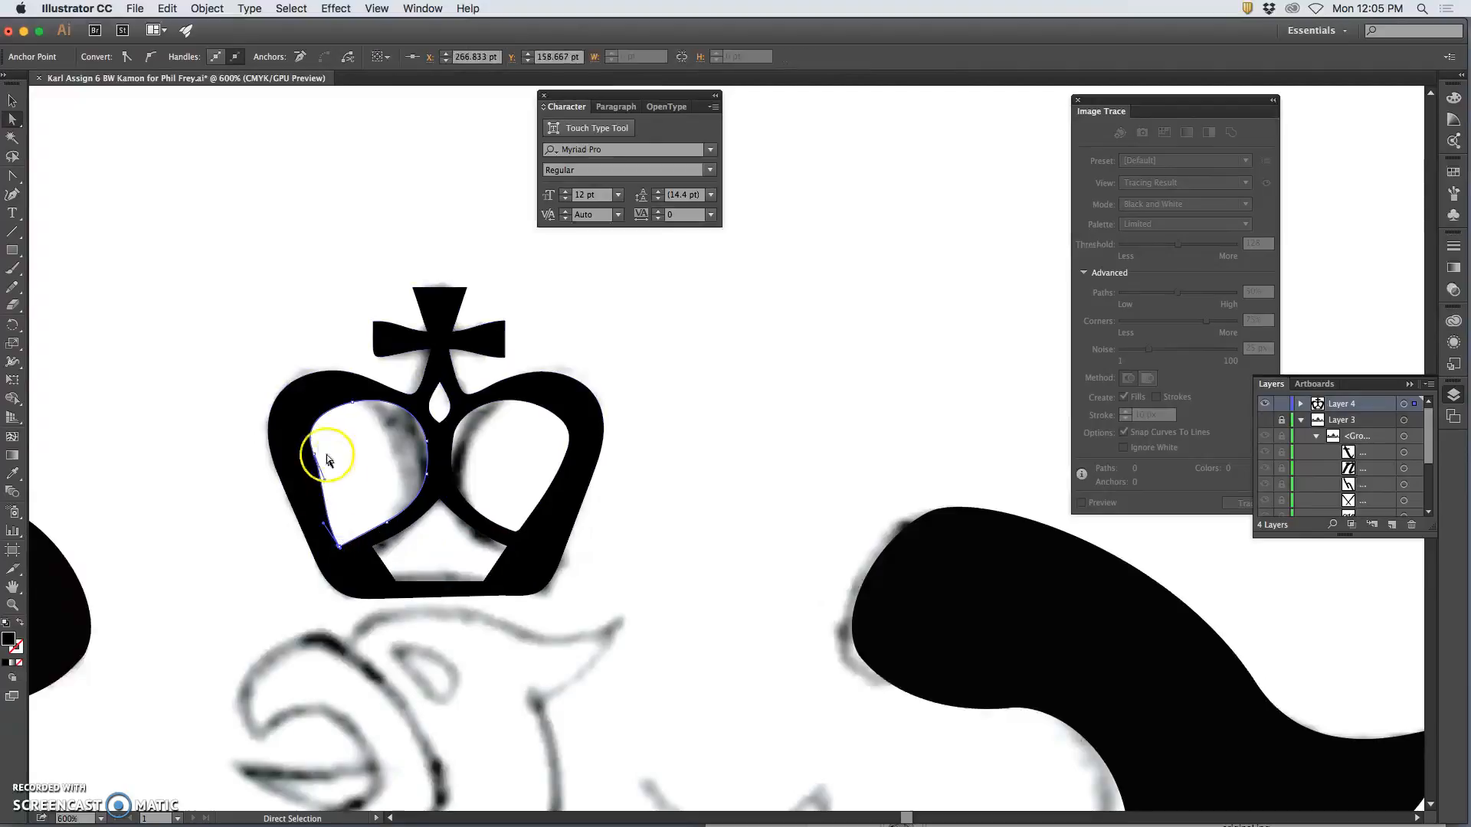
mouse_move(314, 453)
left_mouse_down()
mouse_move(297, 457)
mouse_move(341, 420)
mouse_move(317, 401)
left_mouse_up()
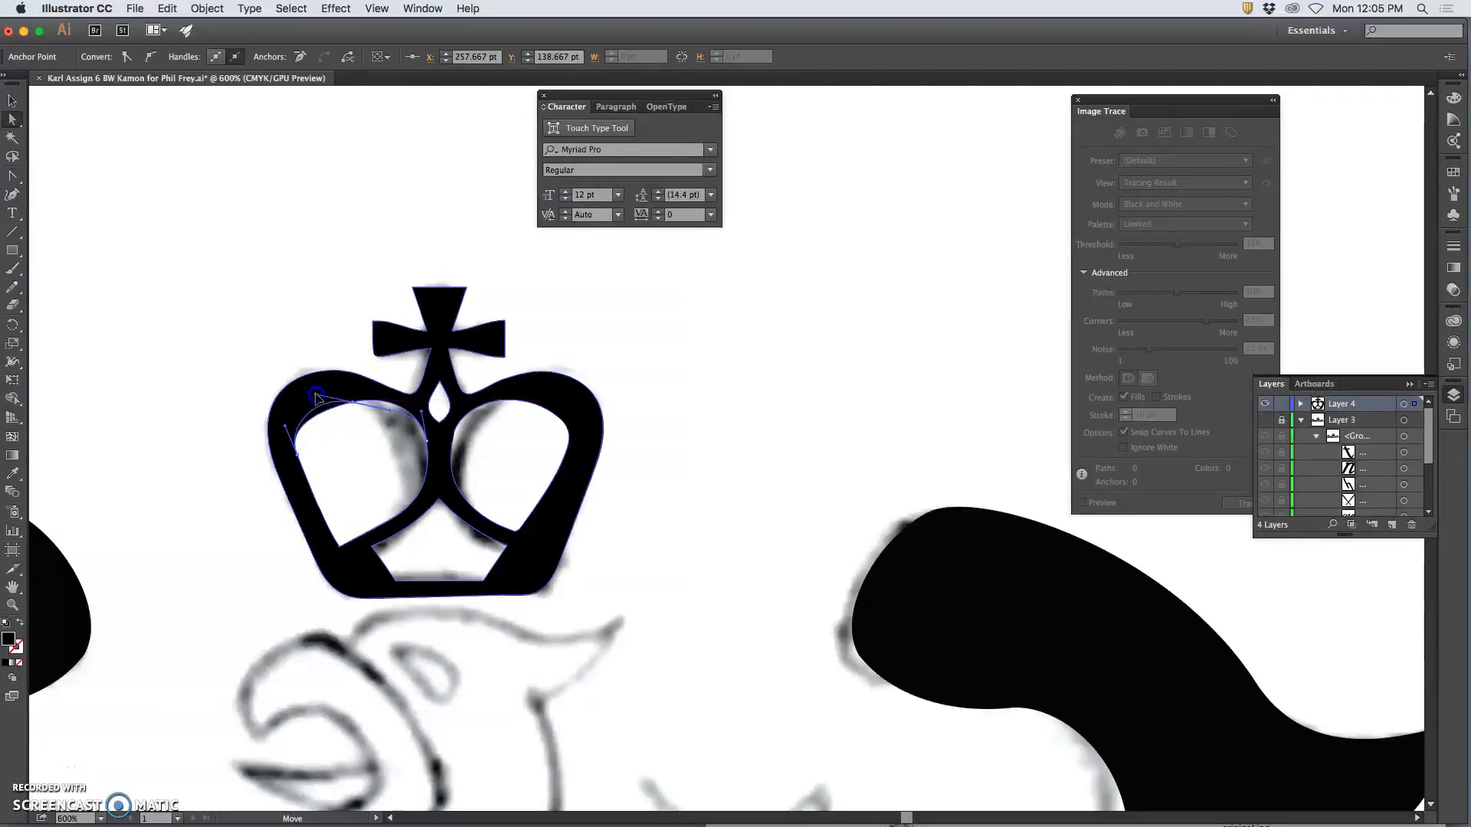
left_click(290, 458)
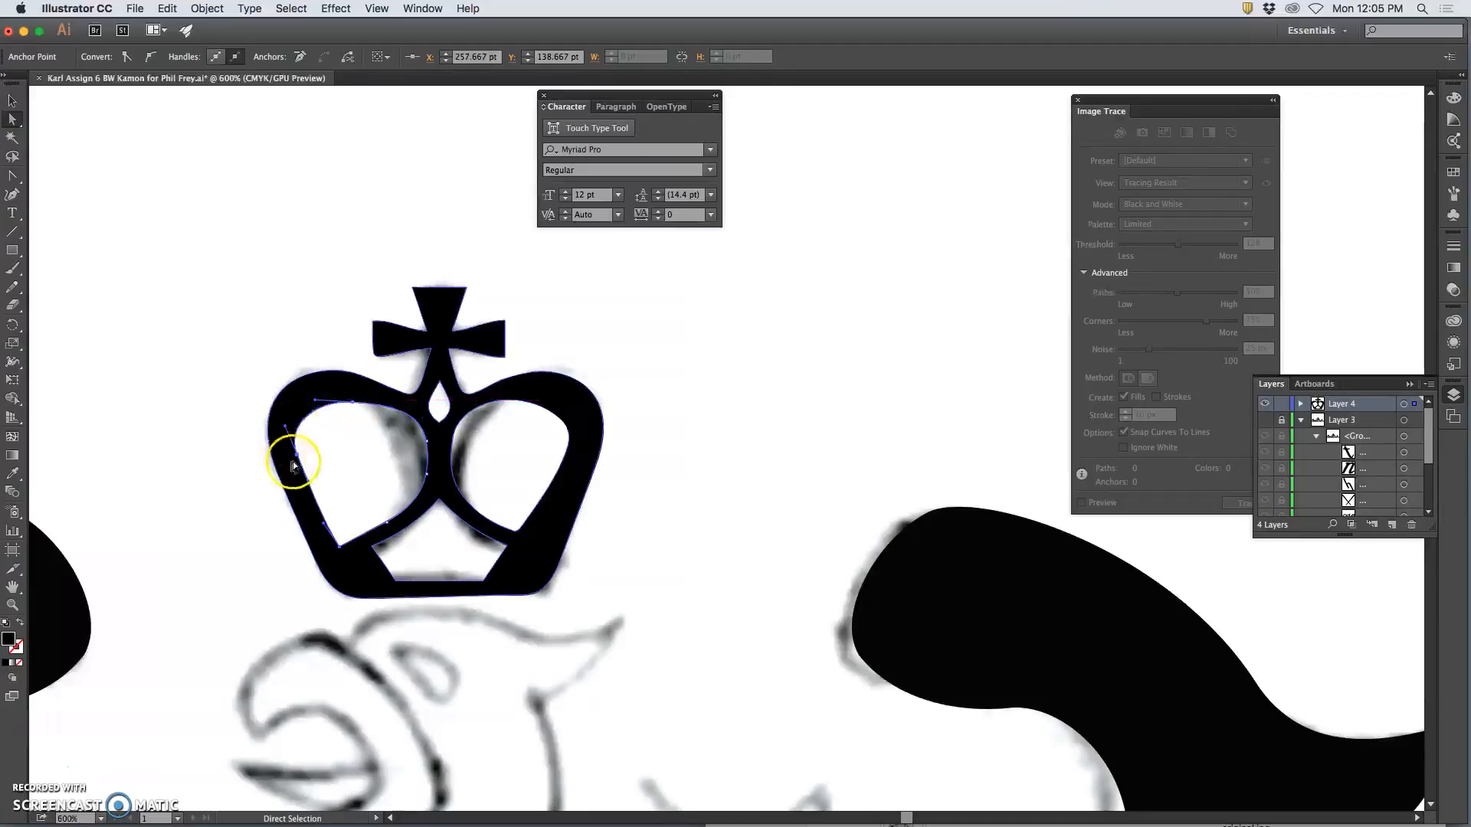
left_click_drag(287, 429, 283, 401)
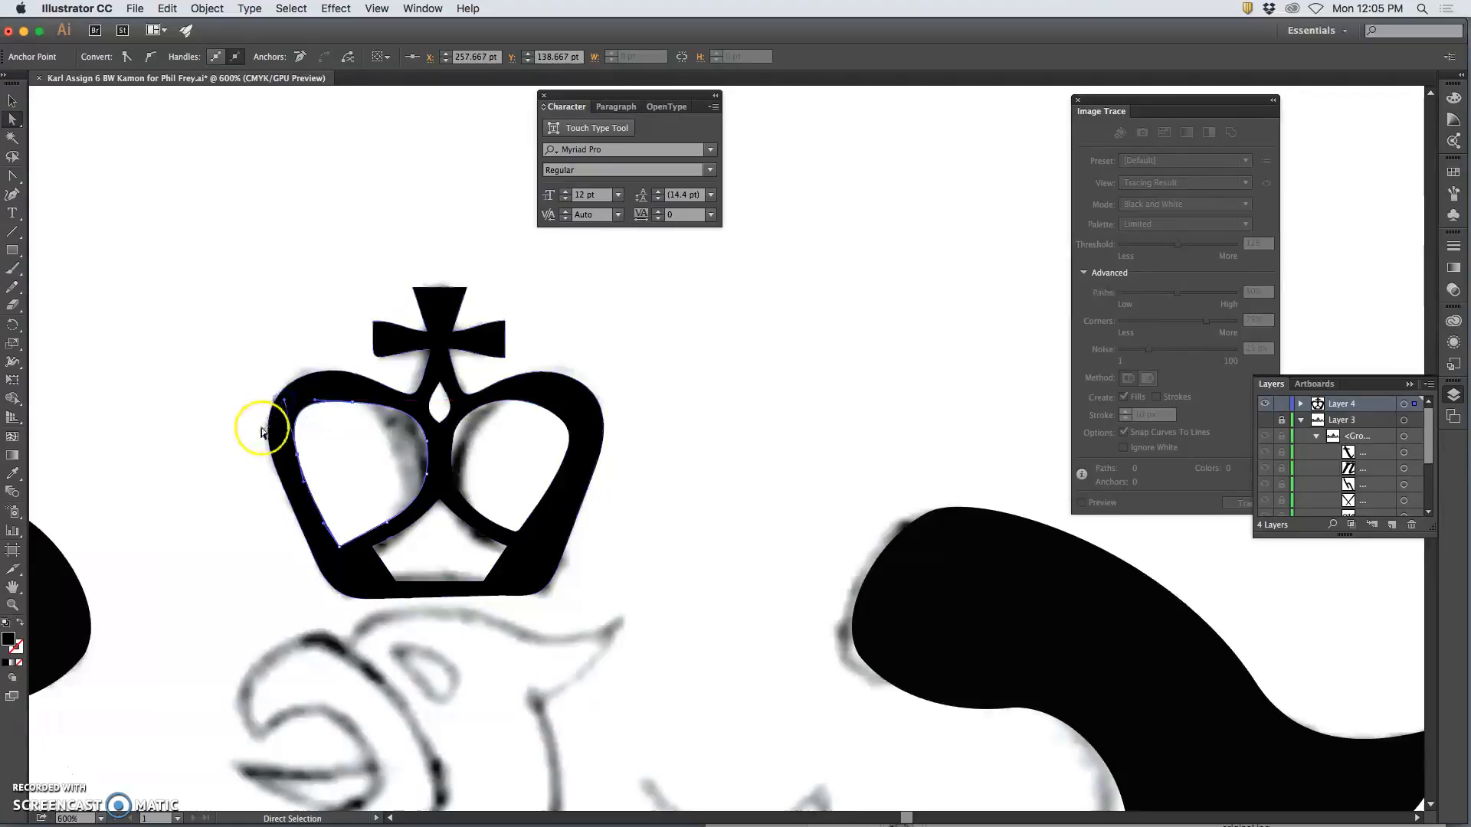
left_click(379, 574)
left_click_drag(370, 547, 362, 553)
key("super+z")
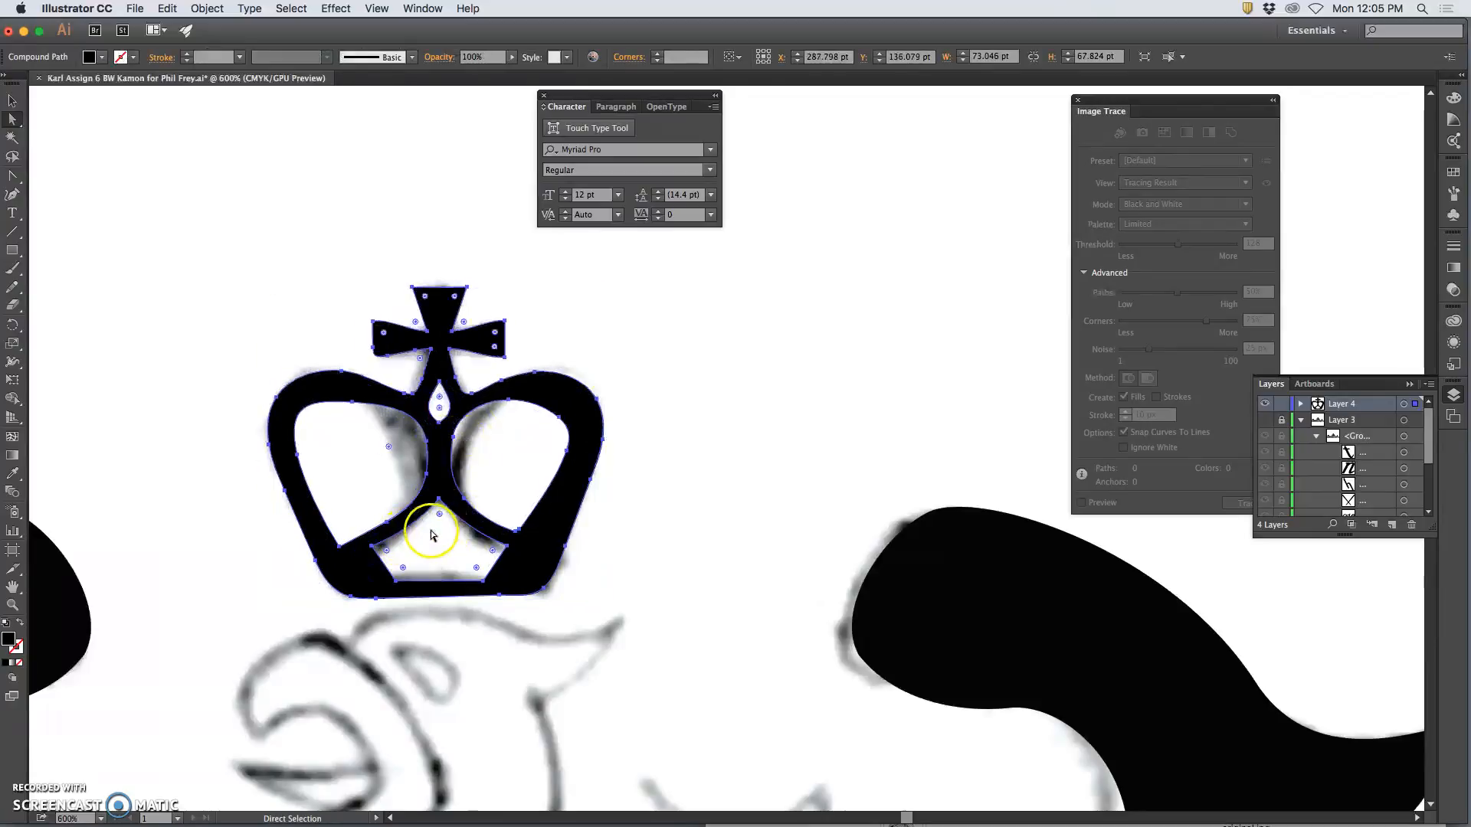
- Move the two left corners of the crown's base opening outward so the left band becomes evenly thin
left_click(428, 547)
left_click_drag(373, 548, 365, 586)
left_click(369, 591)
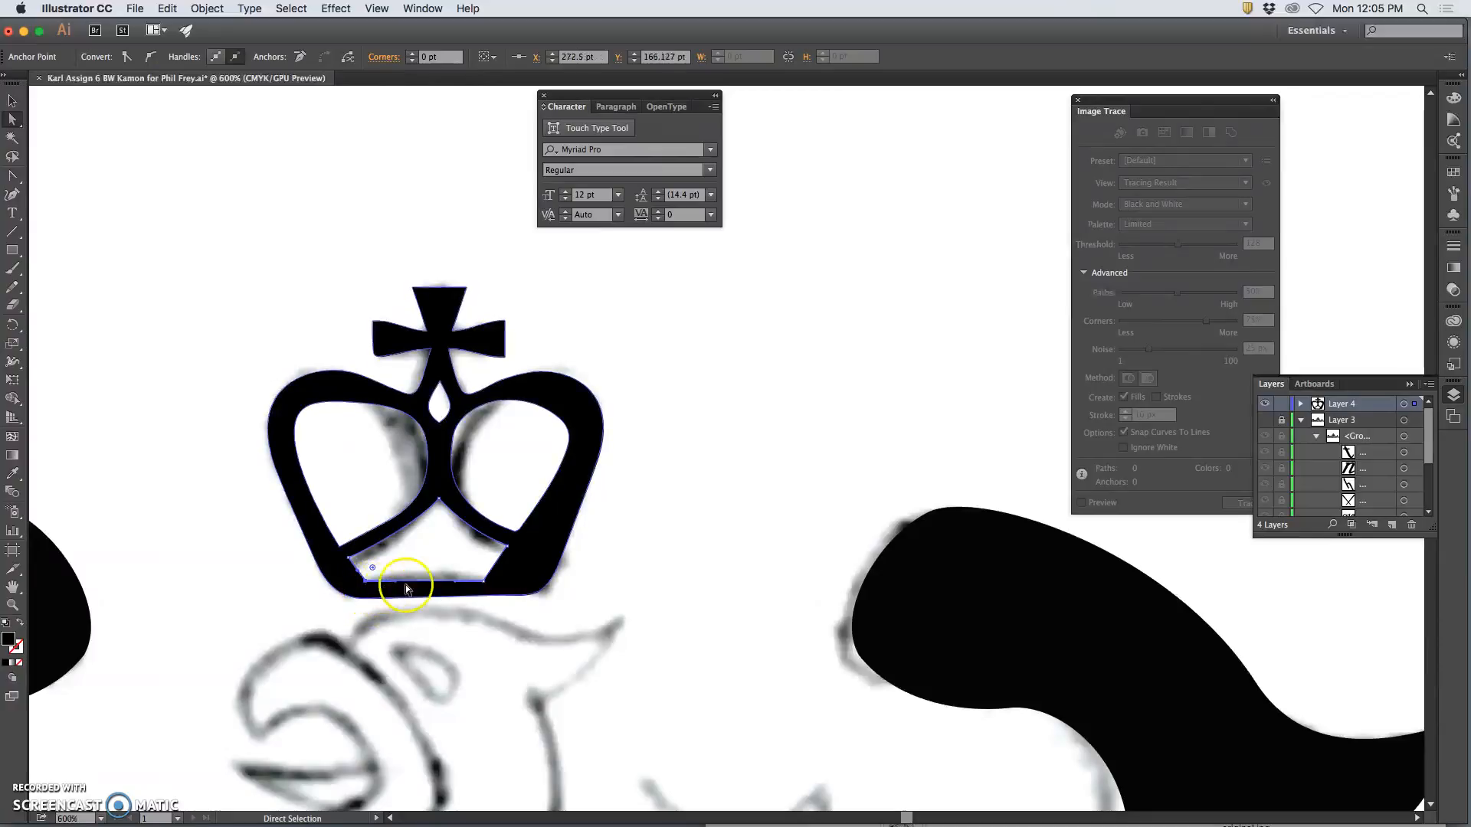
left_click(565, 634)
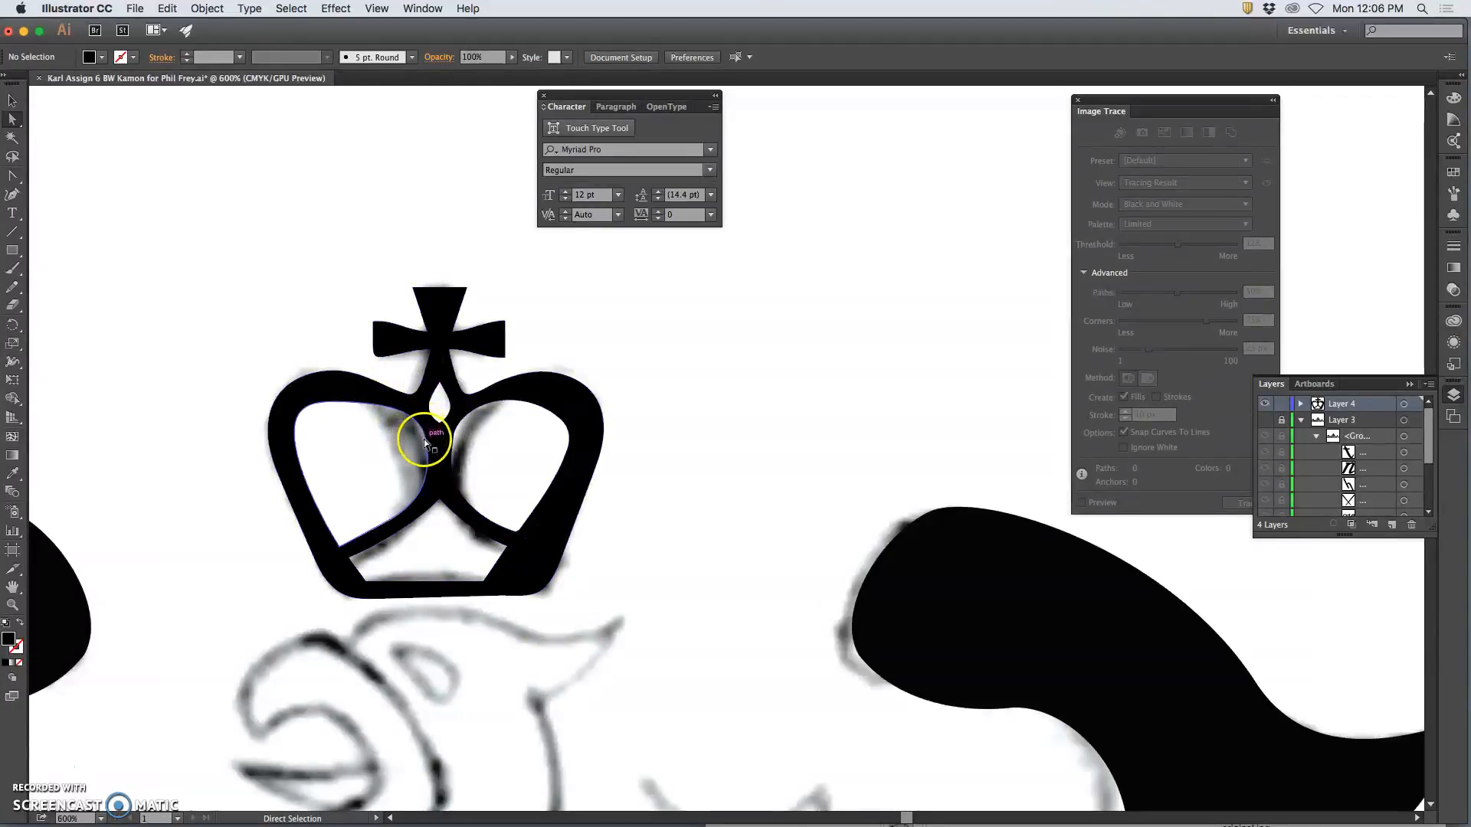
- Adjust the upper curve handle of the anchor on the left opening's edge beside the crown's central stem
left_click(427, 414)
left_click_drag(422, 414, 414, 418)
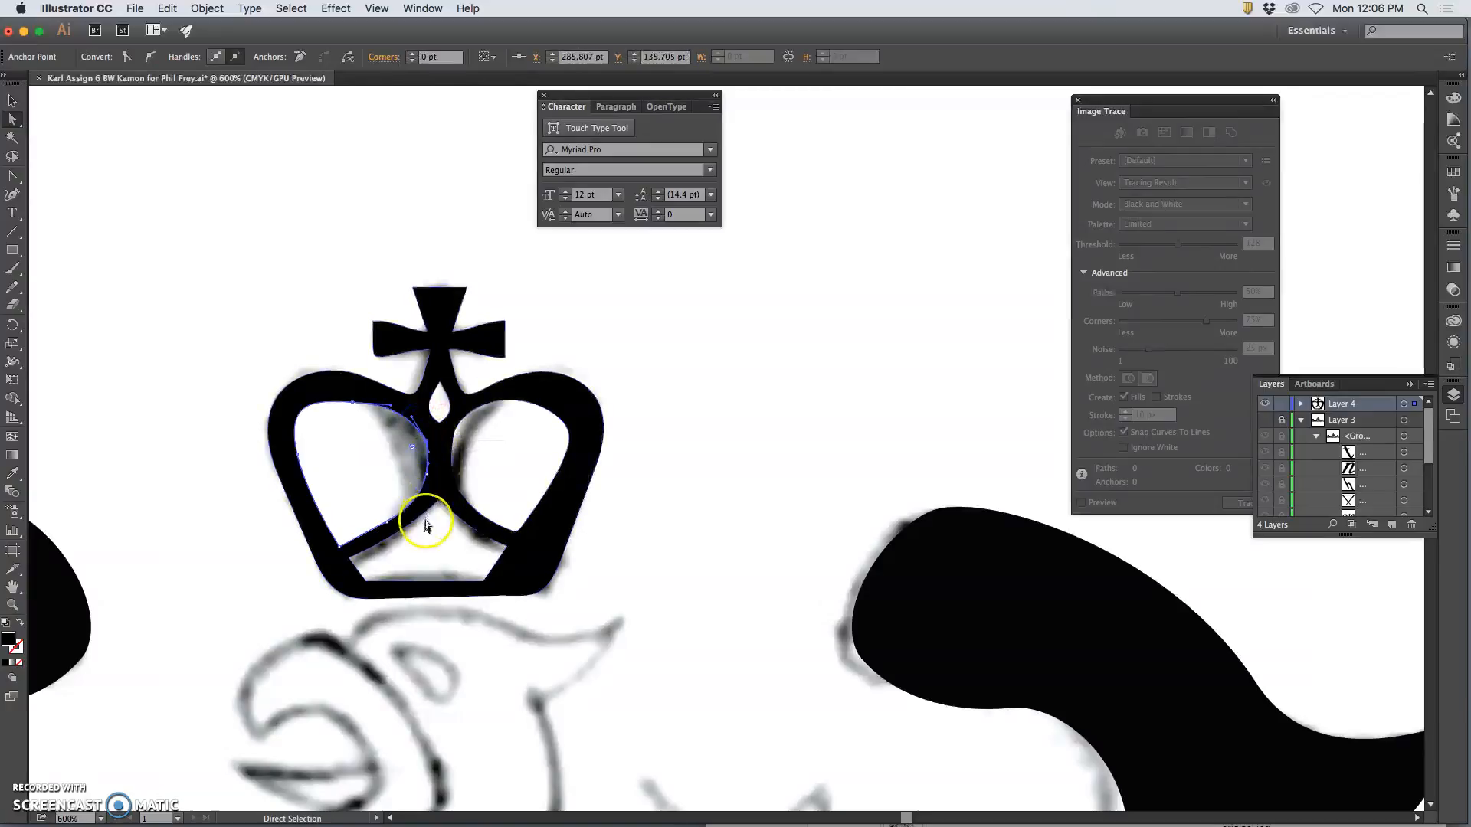
left_click(671, 518)
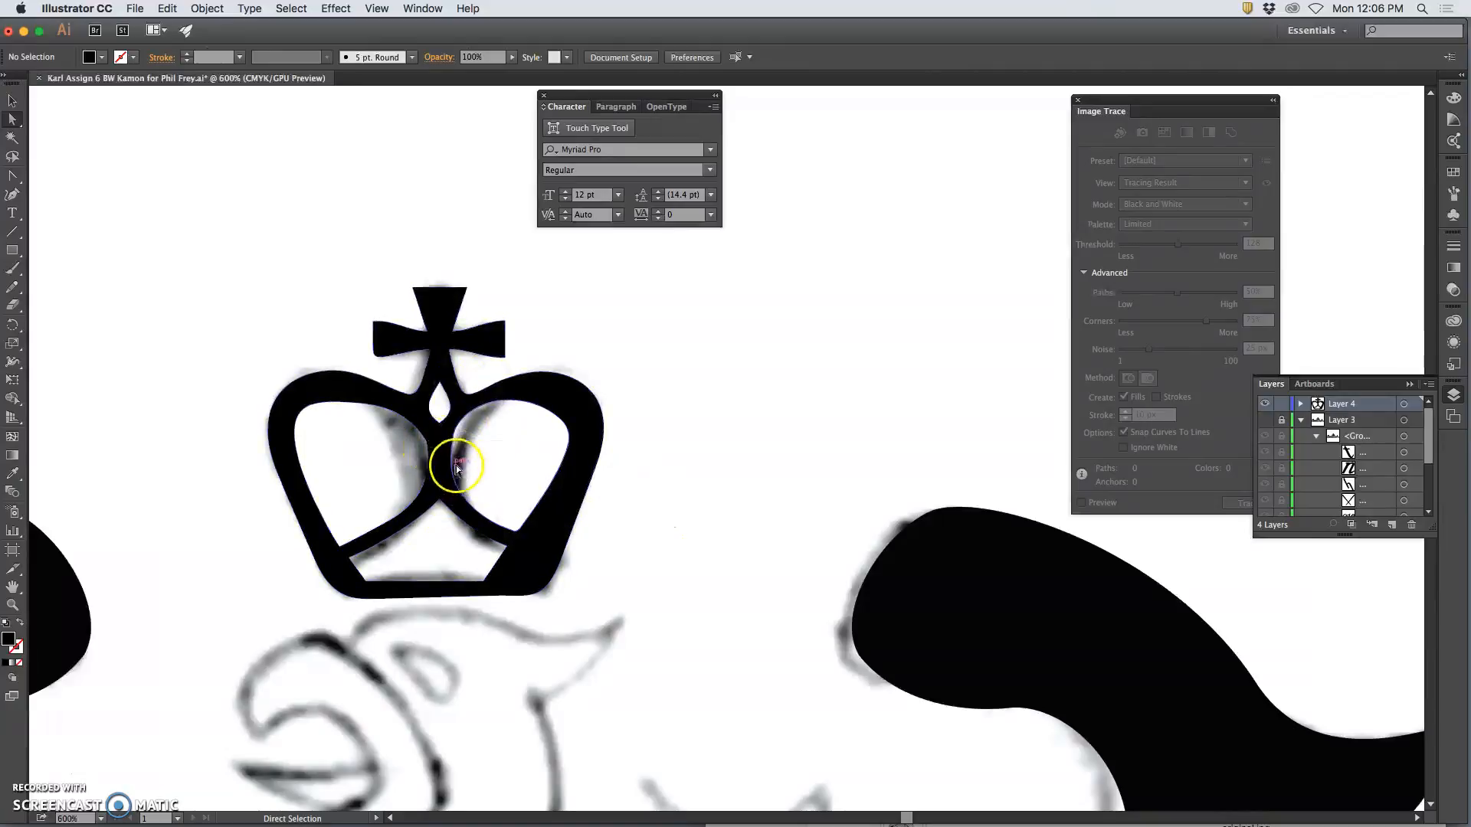
- Smooth the curved edge of the crown's left opening beside the central stem with the Smooth tool
key("super+equal")
key("super+equal")
key("super+equal")
left_click_drag(333, 438, 788, 469)
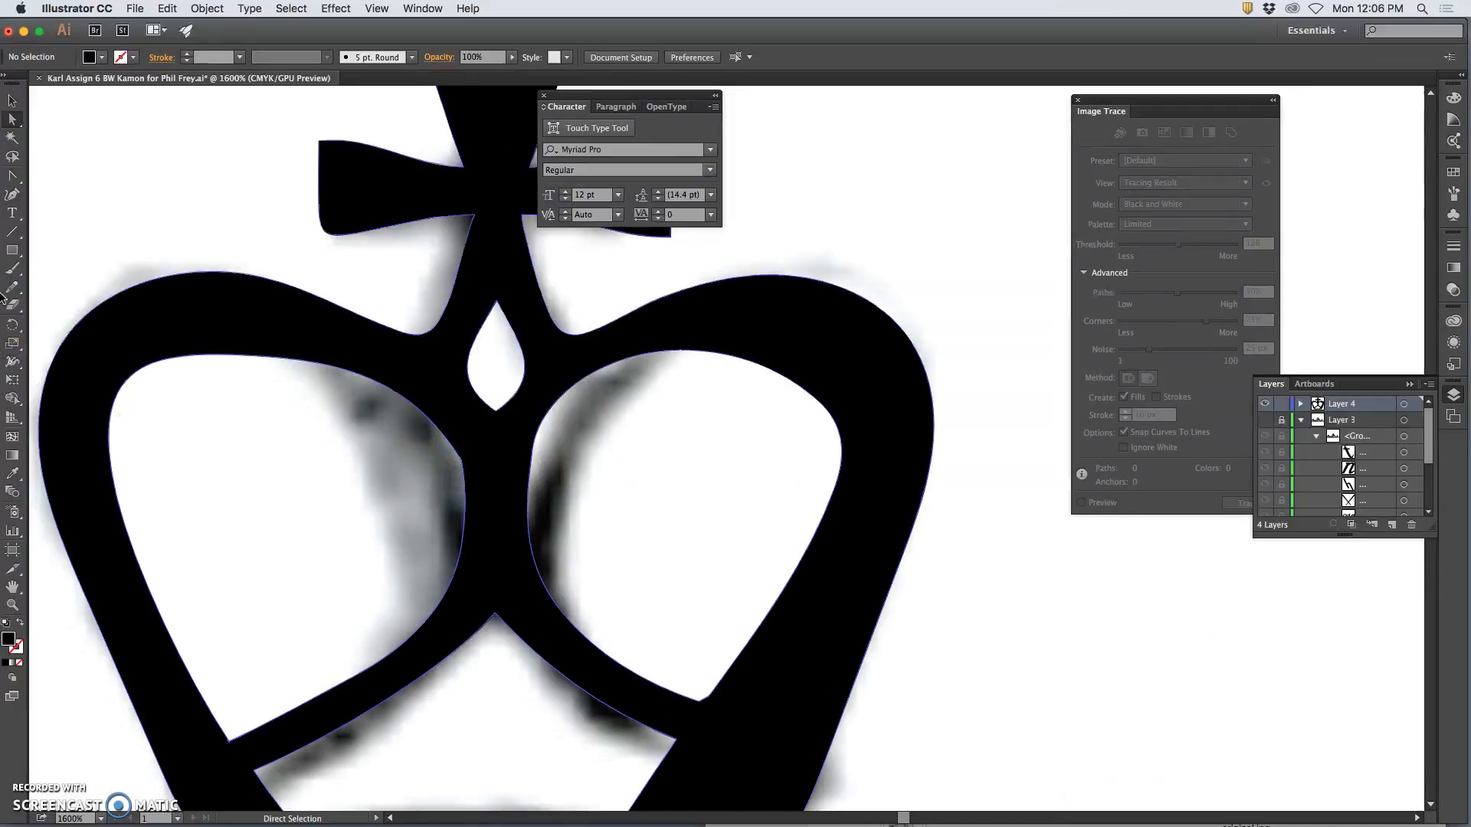
left_click_drag(15, 289, 55, 321)
key("a")
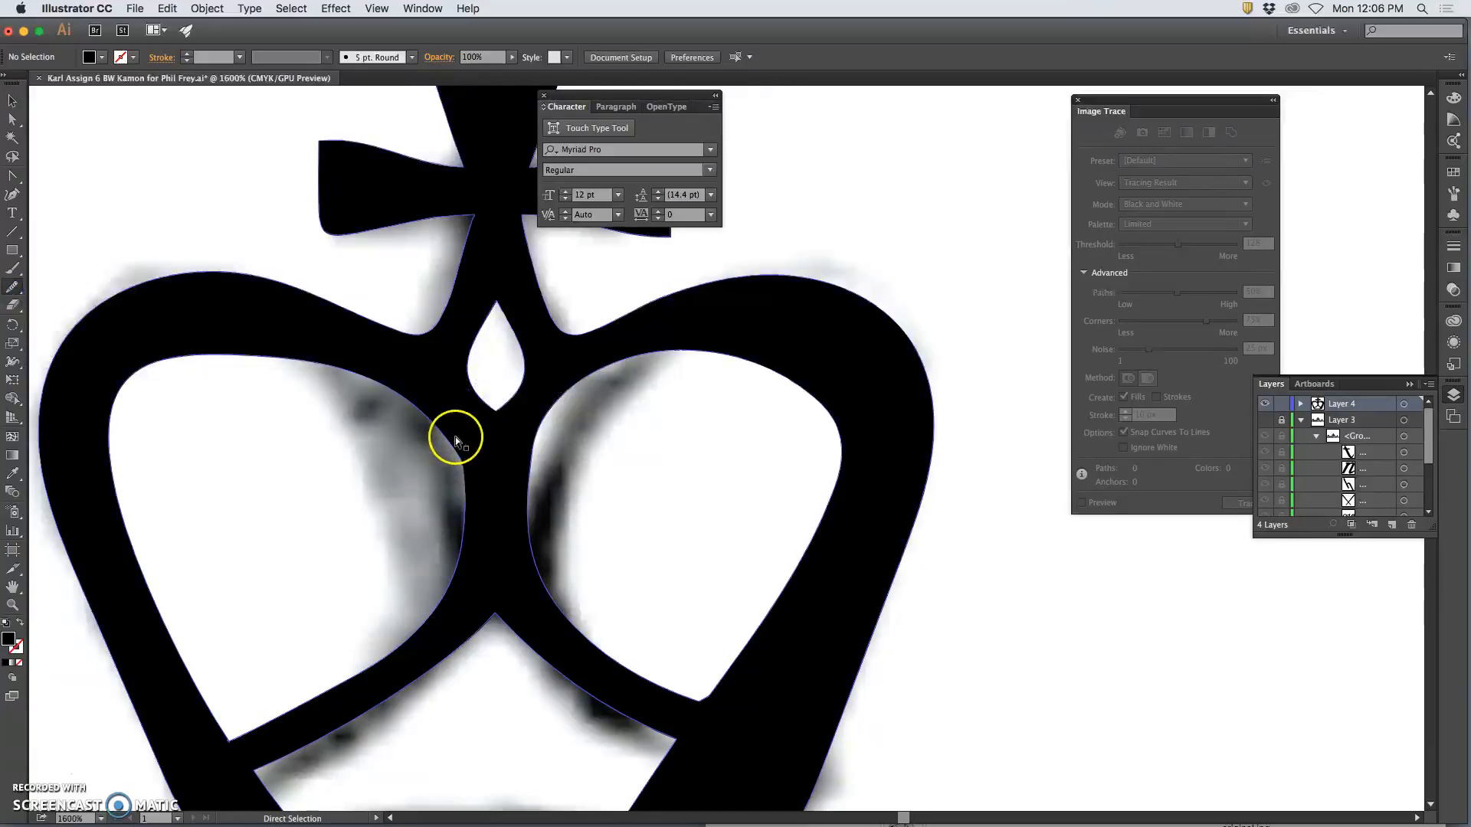
left_click(454, 435, "super")
left_click_drag(452, 433, 462, 475)
mouse_move(461, 528)
left_mouse_down()
mouse_move(441, 592)
mouse_move(446, 435)
mouse_move(447, 586)
mouse_move(449, 446)
left_mouse_up()
mouse_move(453, 563)
left_mouse_down()
mouse_move(423, 632)
mouse_move(431, 414)
mouse_move(452, 454)
mouse_move(432, 575)
left_mouse_up()
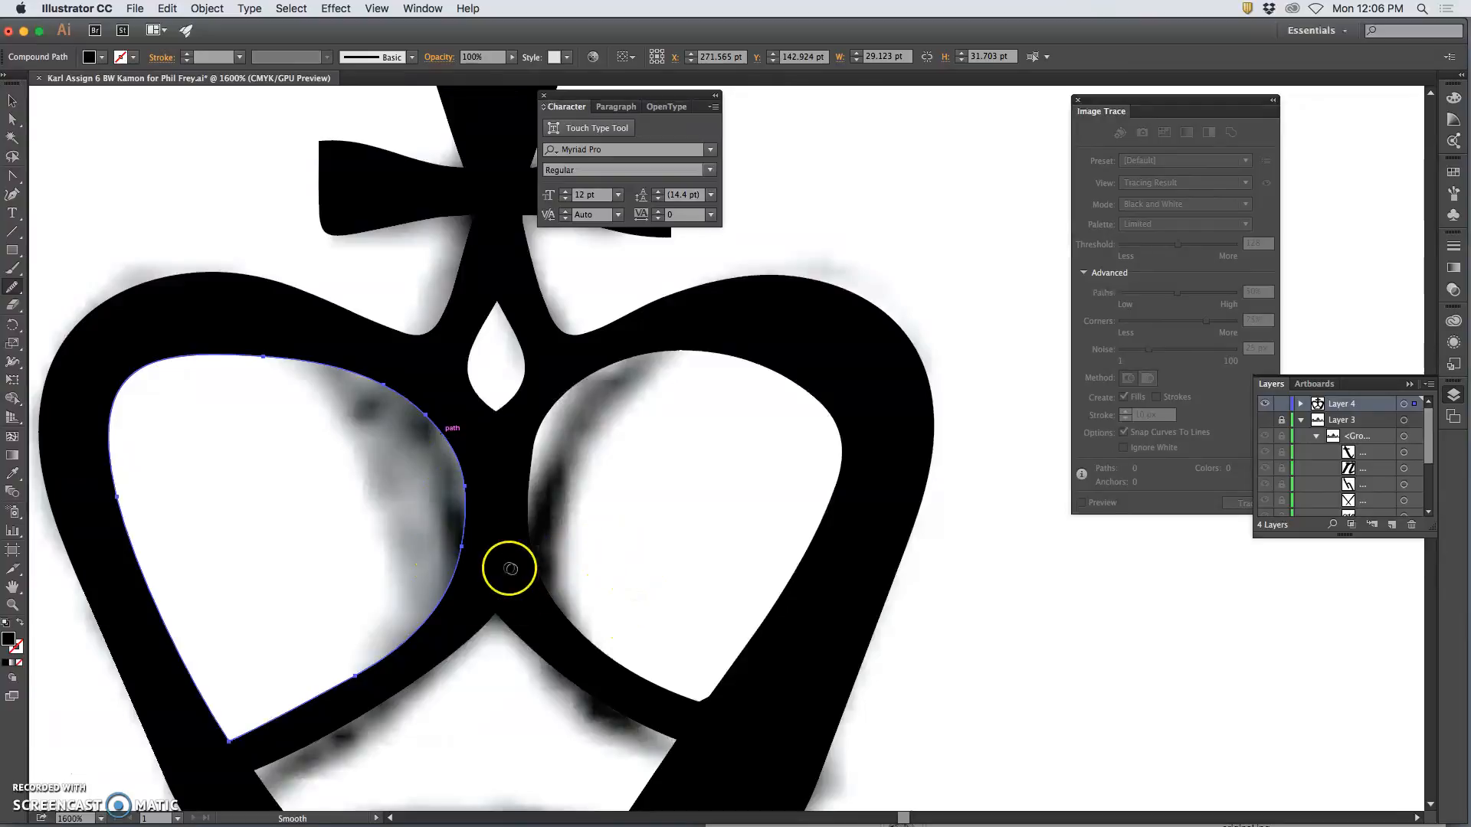
left_click_drag(515, 594, 585, 385)
mouse_move(318, 594)
left_mouse_down()
mouse_move(376, 659)
mouse_move(439, 630)
mouse_move(524, 428)
mouse_move(534, 262)
mouse_move(502, 386)
mouse_move(544, 345)
left_mouse_up()
key("super+minus")
key("super+minus")
key("super+minus")
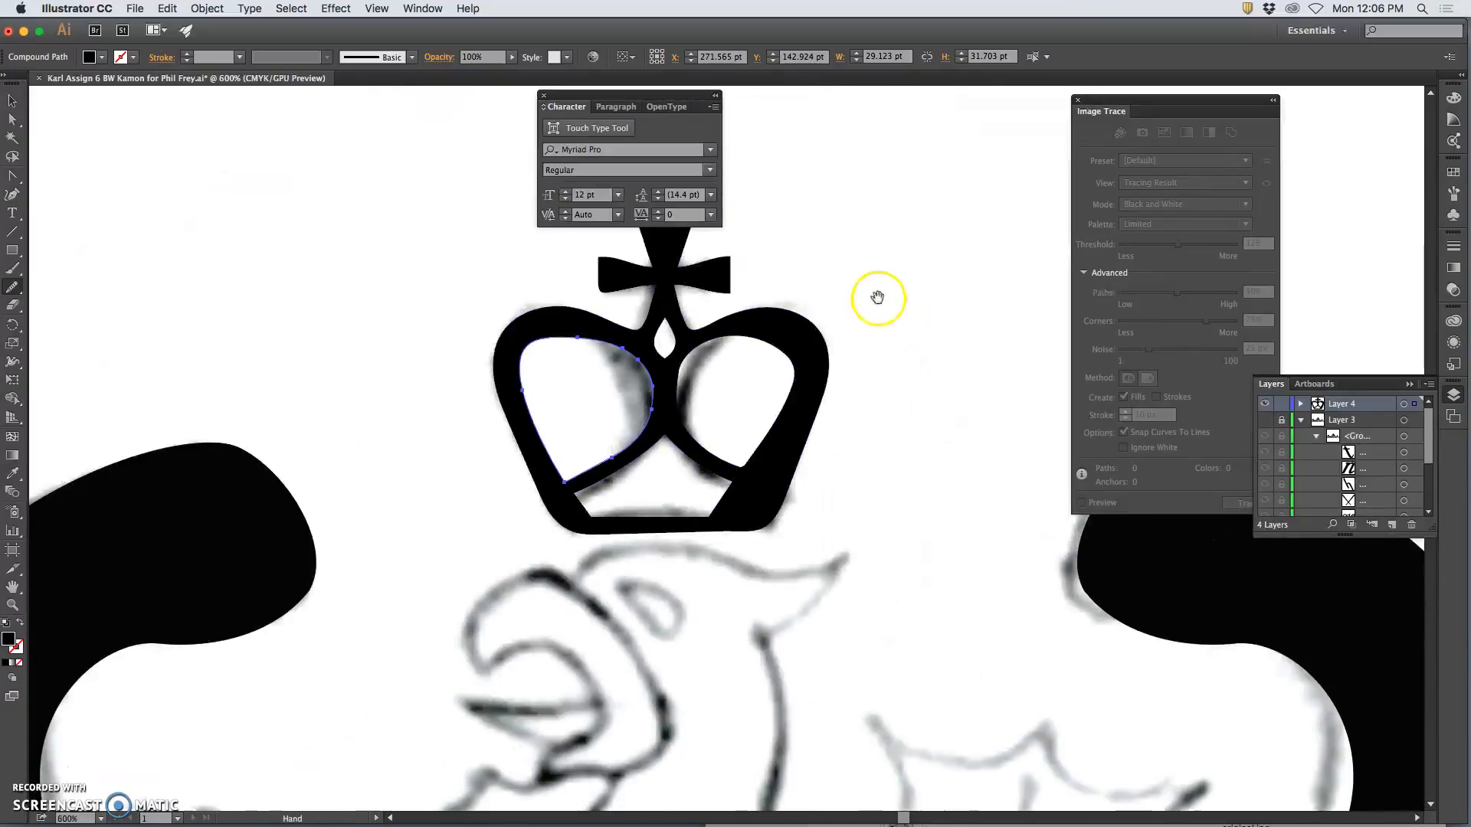
left_click_drag(880, 298, 789, 411)
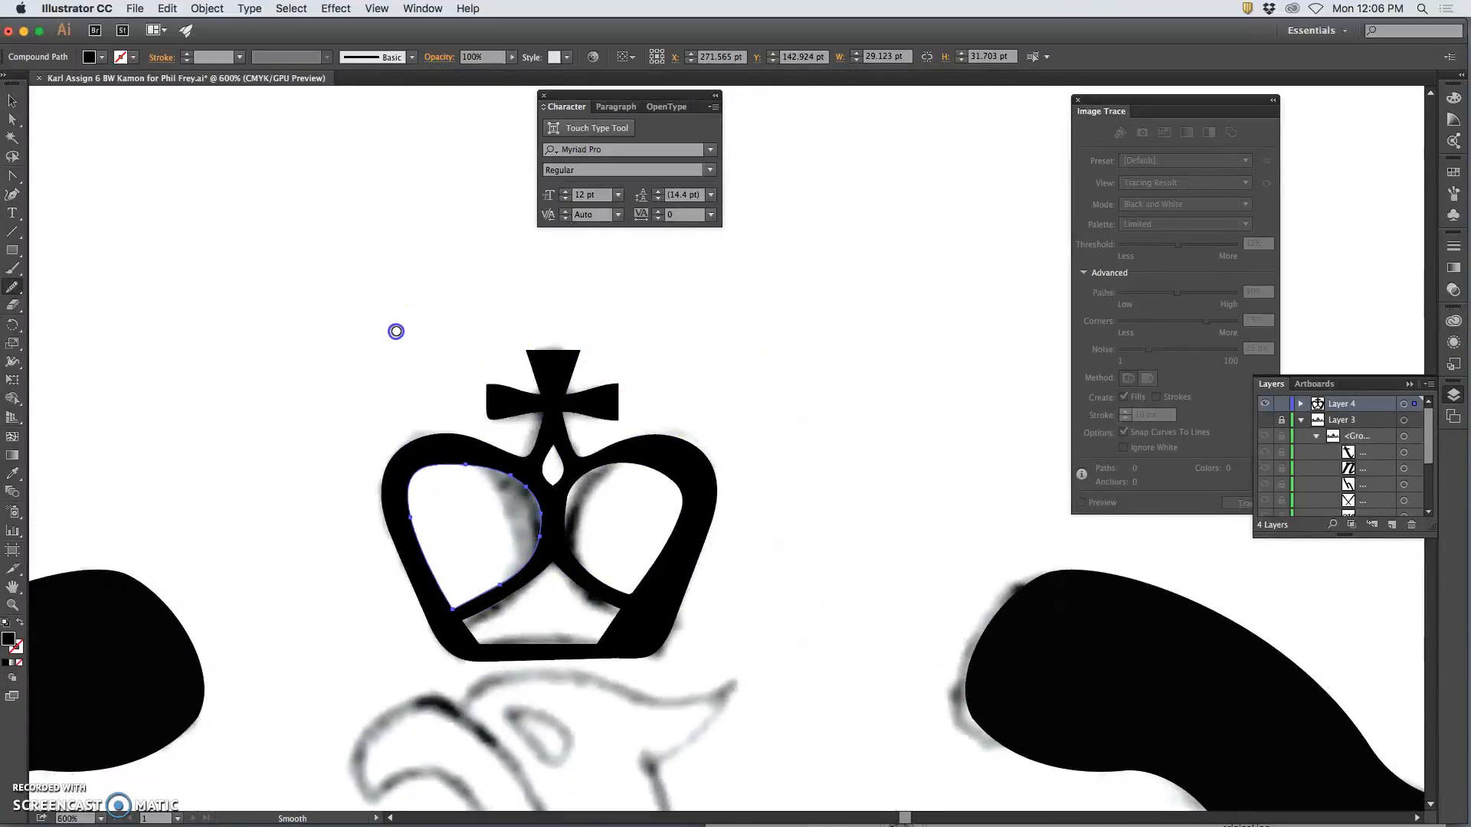
left_click(12, 119)
left_click(138, 148)
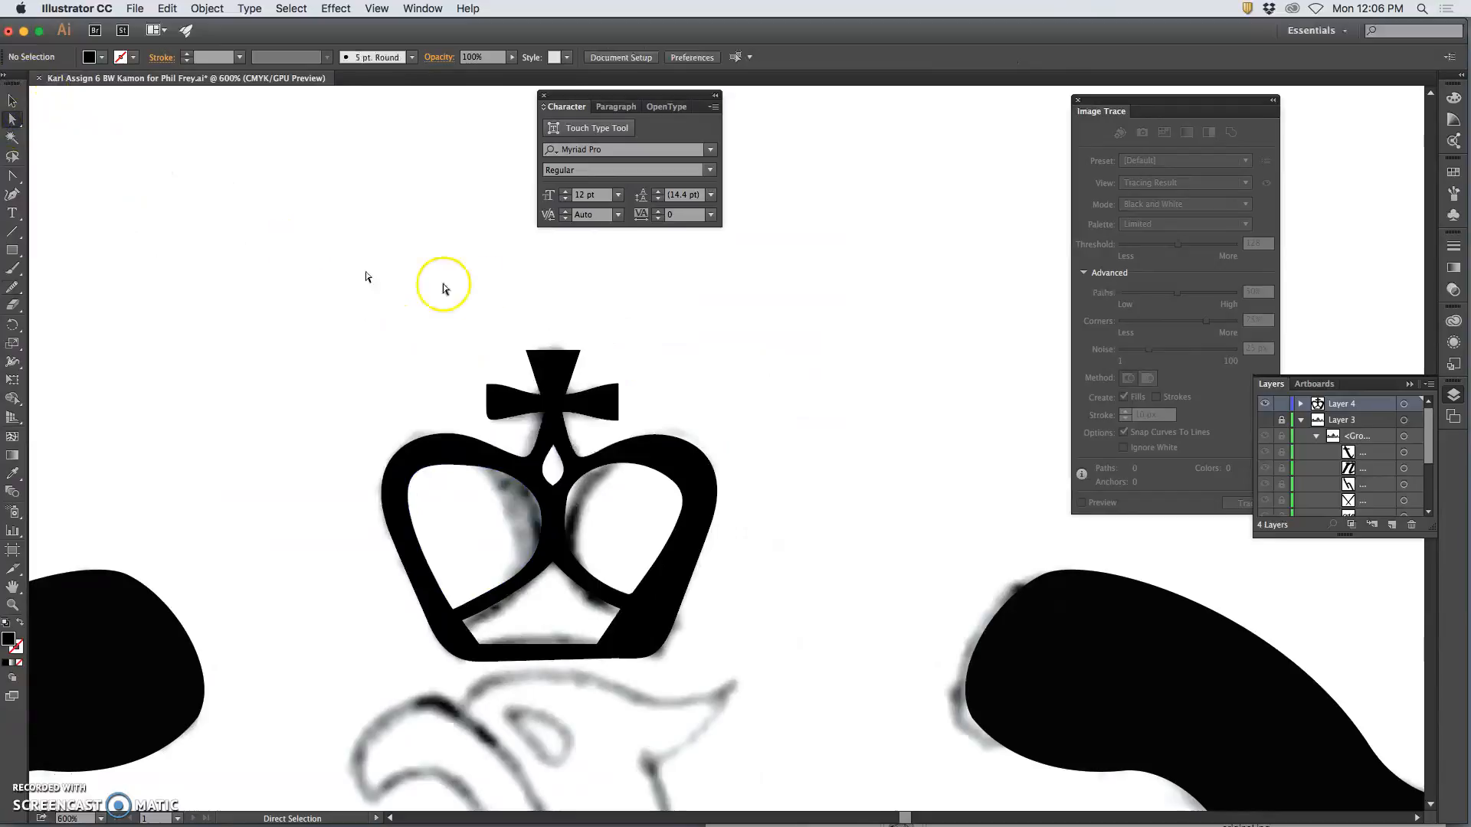
- Erase the crown's right half from just past its center line with the Eraser tool and delete the leftover lower fragment
left_click(13, 101)
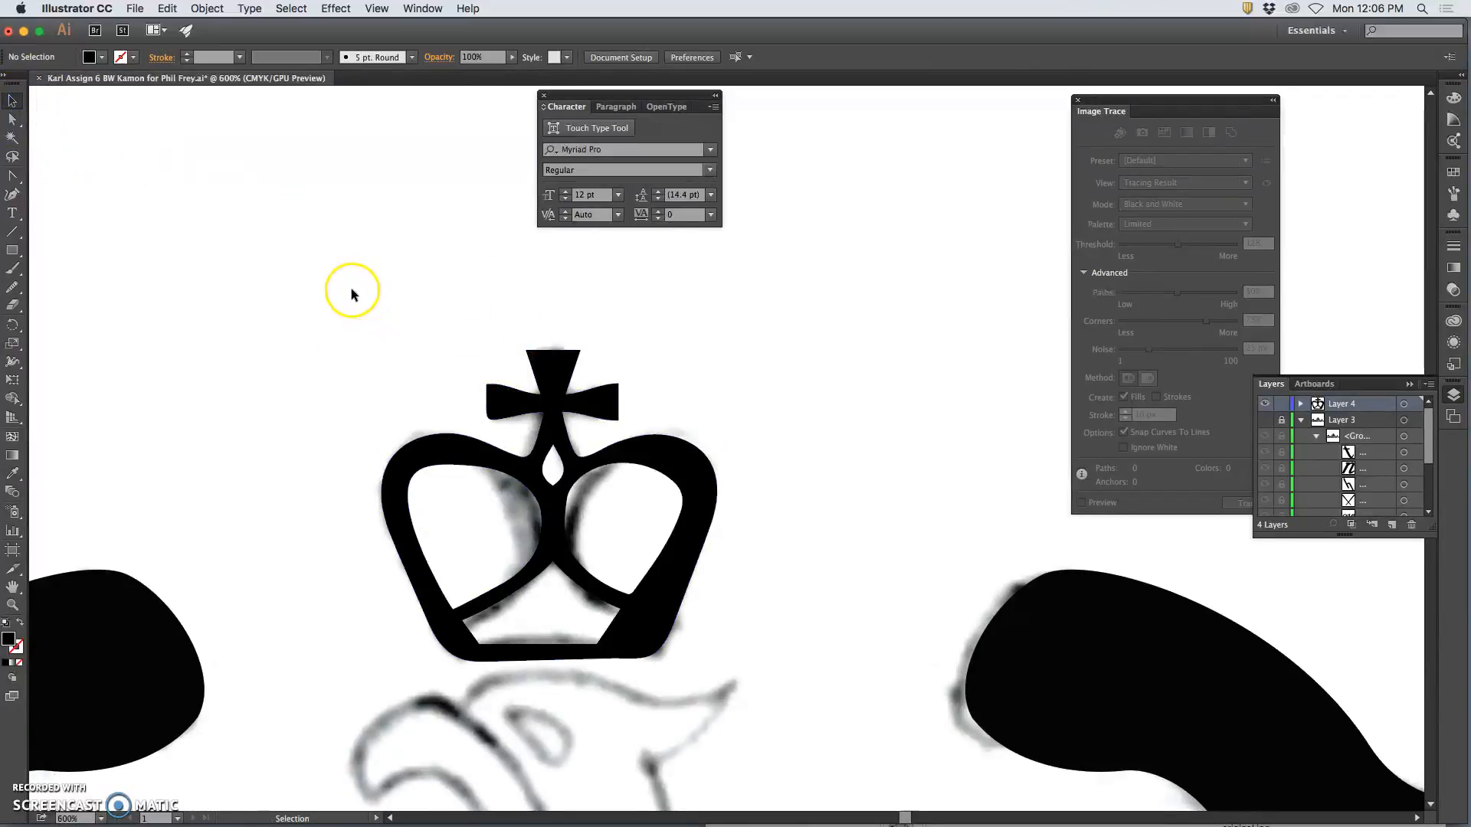
left_click_drag(353, 337, 558, 694)
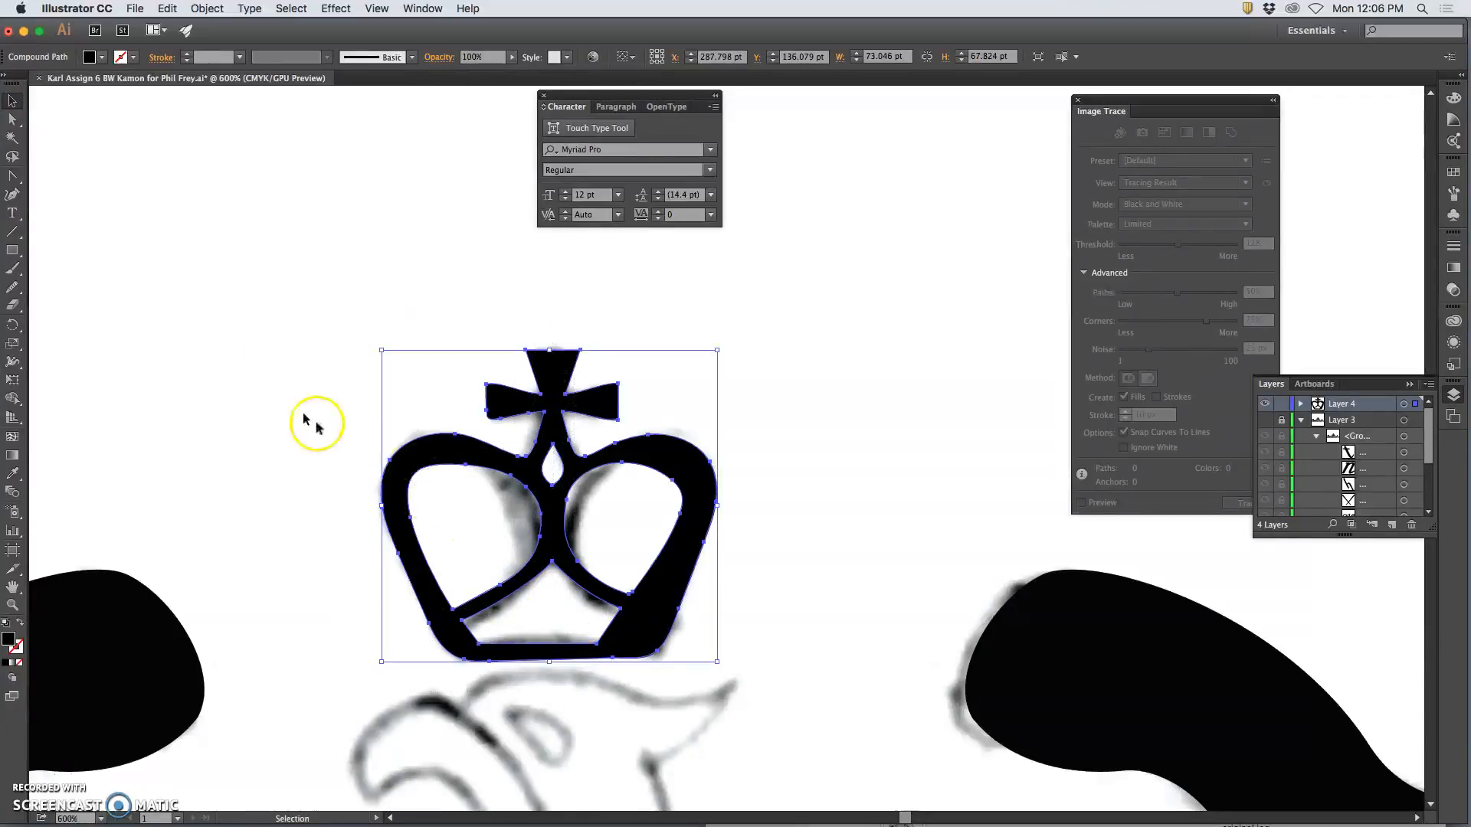
left_click(16, 307)
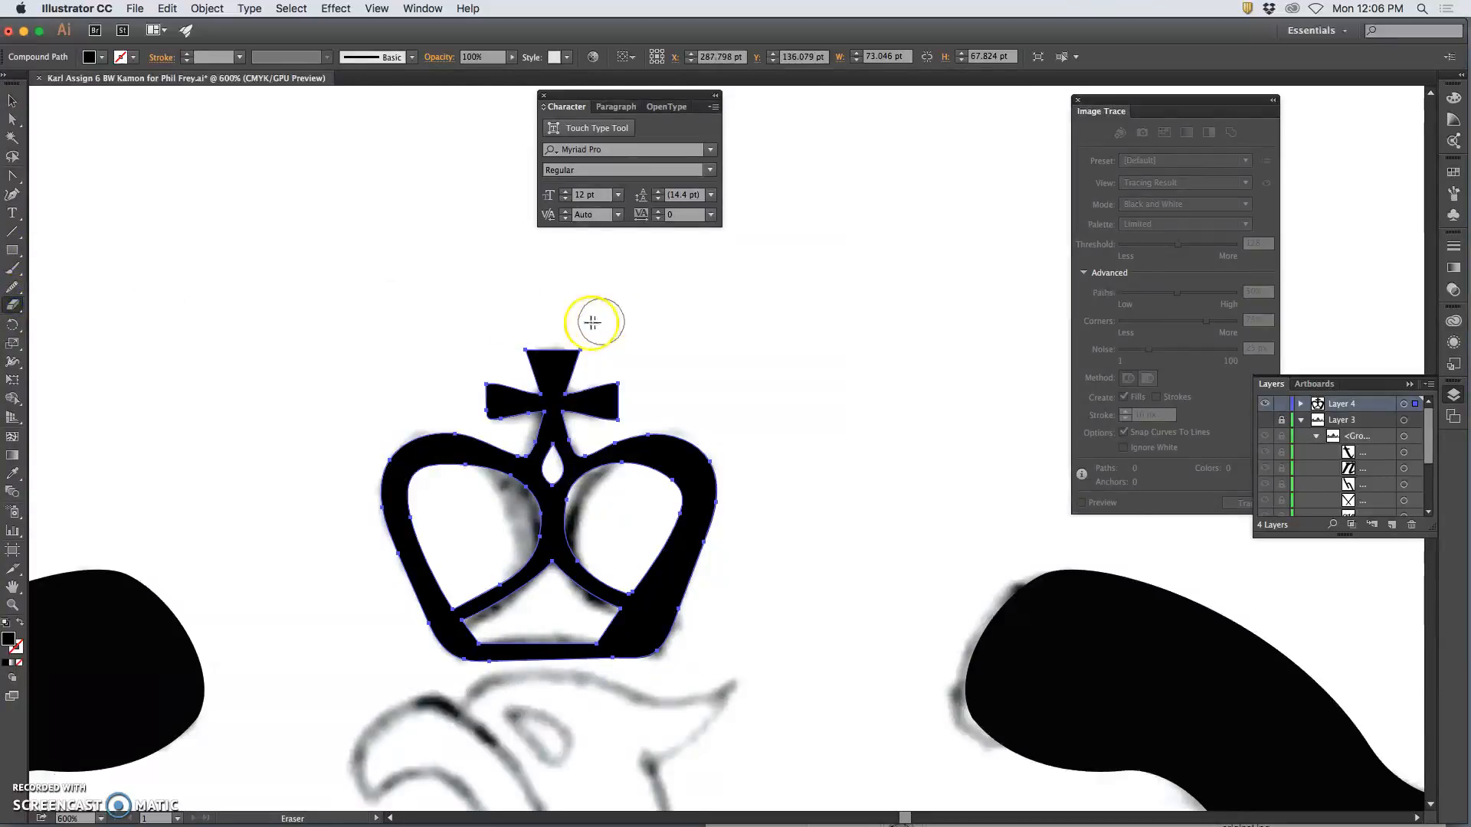
mouse_move(576, 334)
left_mouse_down()
mouse_move(581, 665)
mouse_move(599, 690)
left_mouse_up()
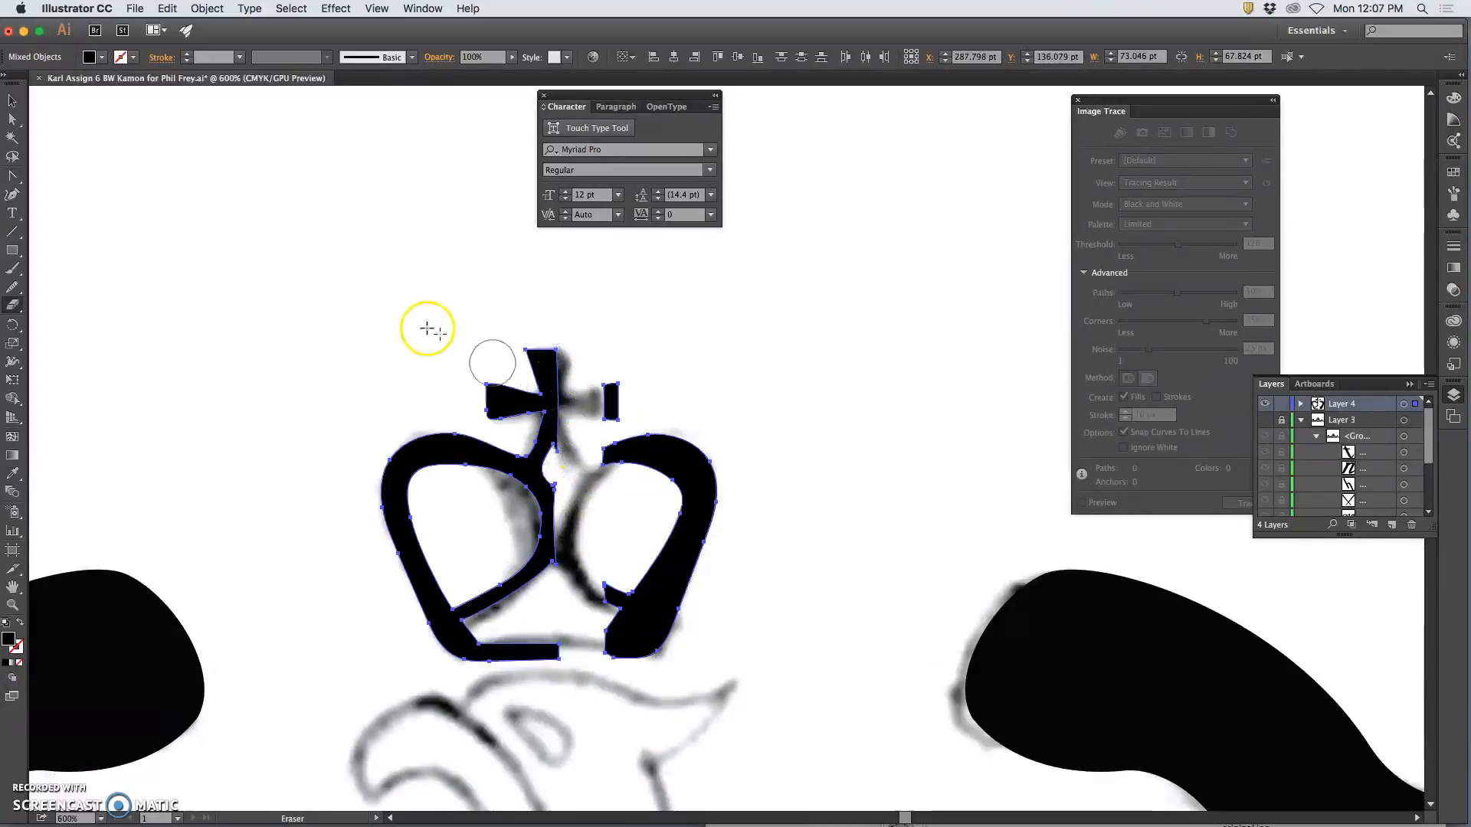
mouse_move(629, 398)
left_mouse_down()
mouse_move(612, 466)
mouse_move(673, 389)
mouse_move(685, 430)
mouse_move(645, 559)
mouse_move(685, 521)
left_mouse_up()
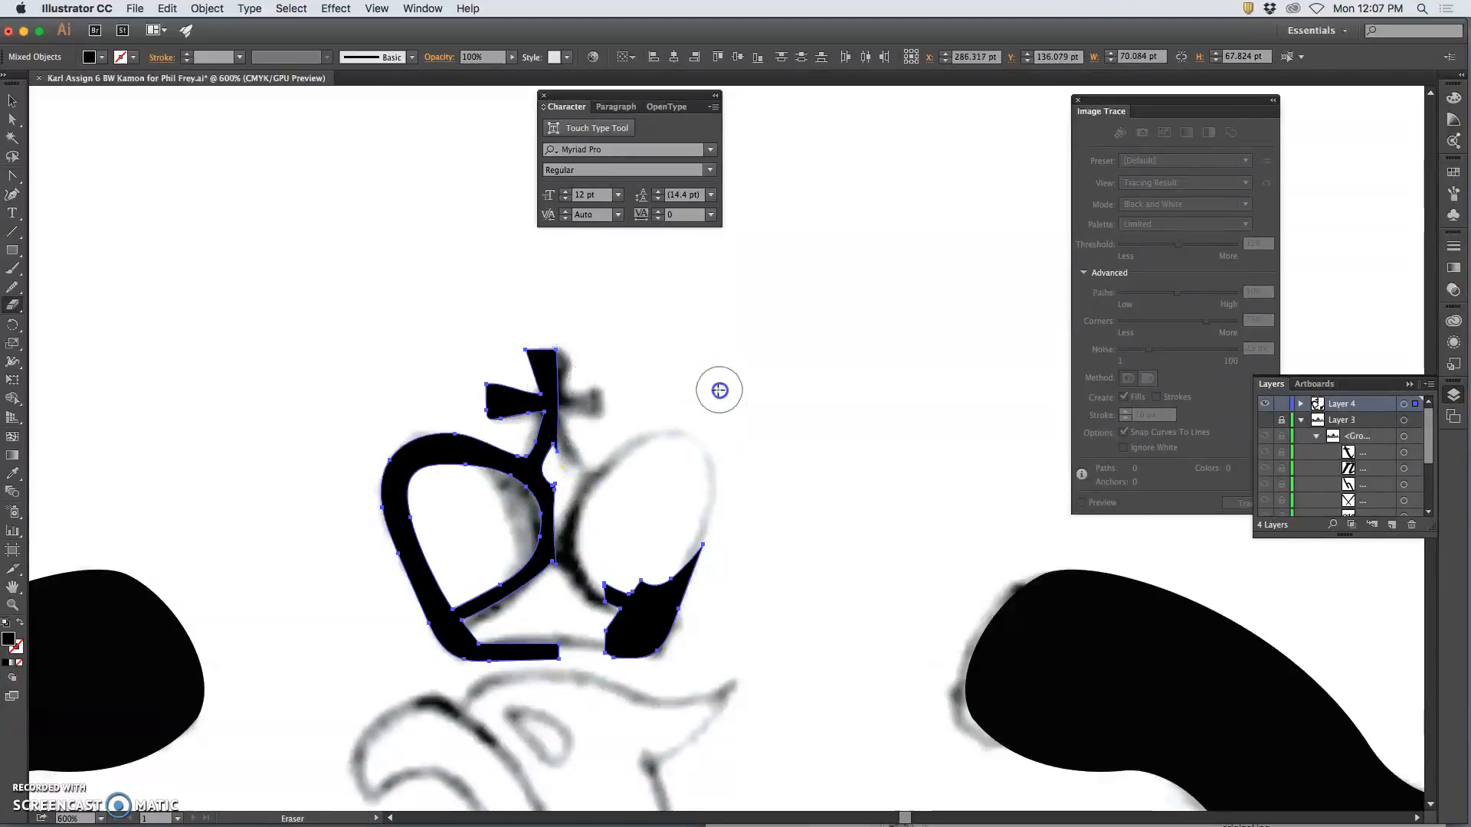
left_click(12, 123)
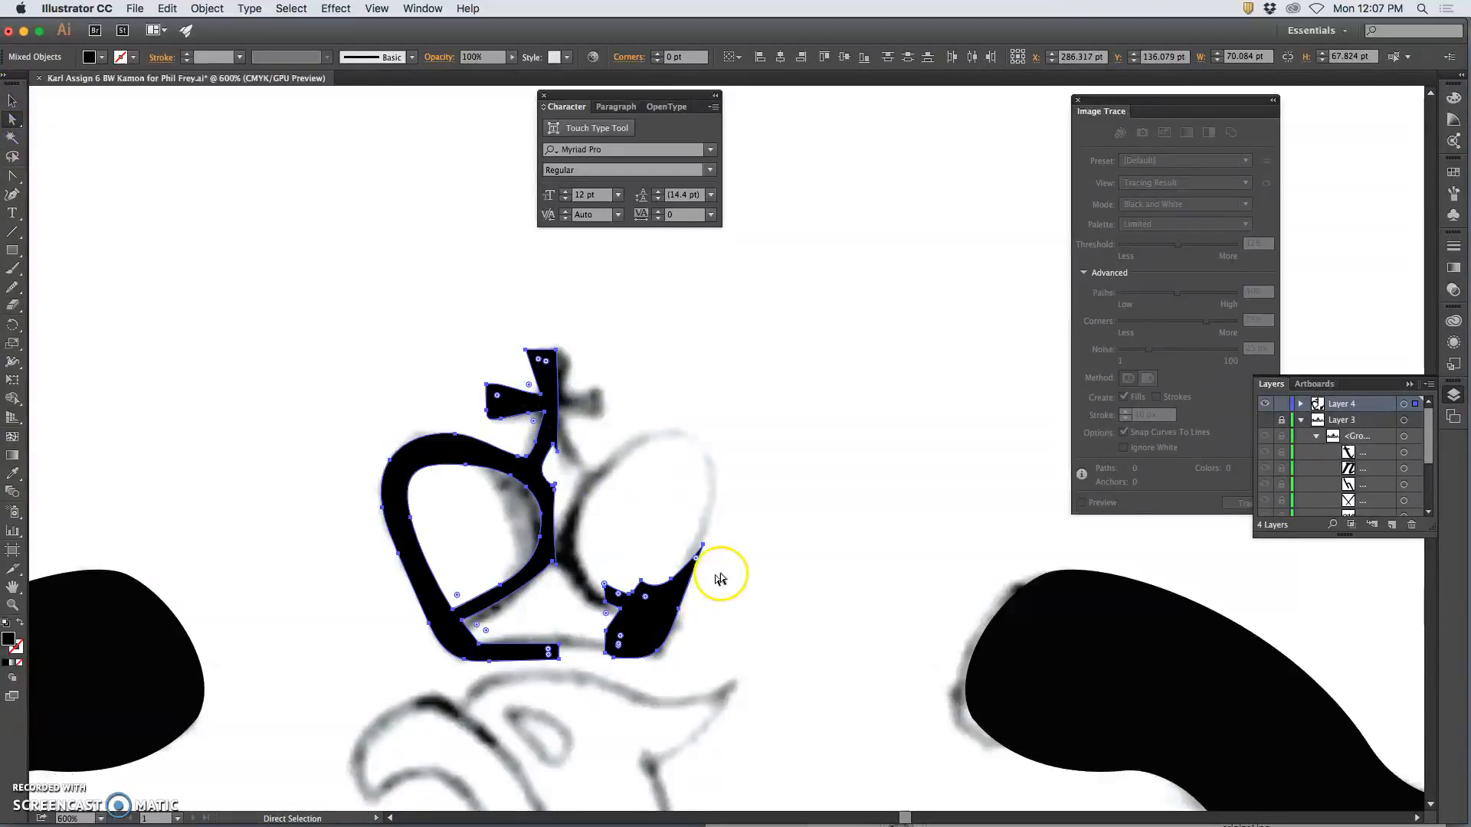
key("Delete")
left_click(655, 600)
key("Delete")
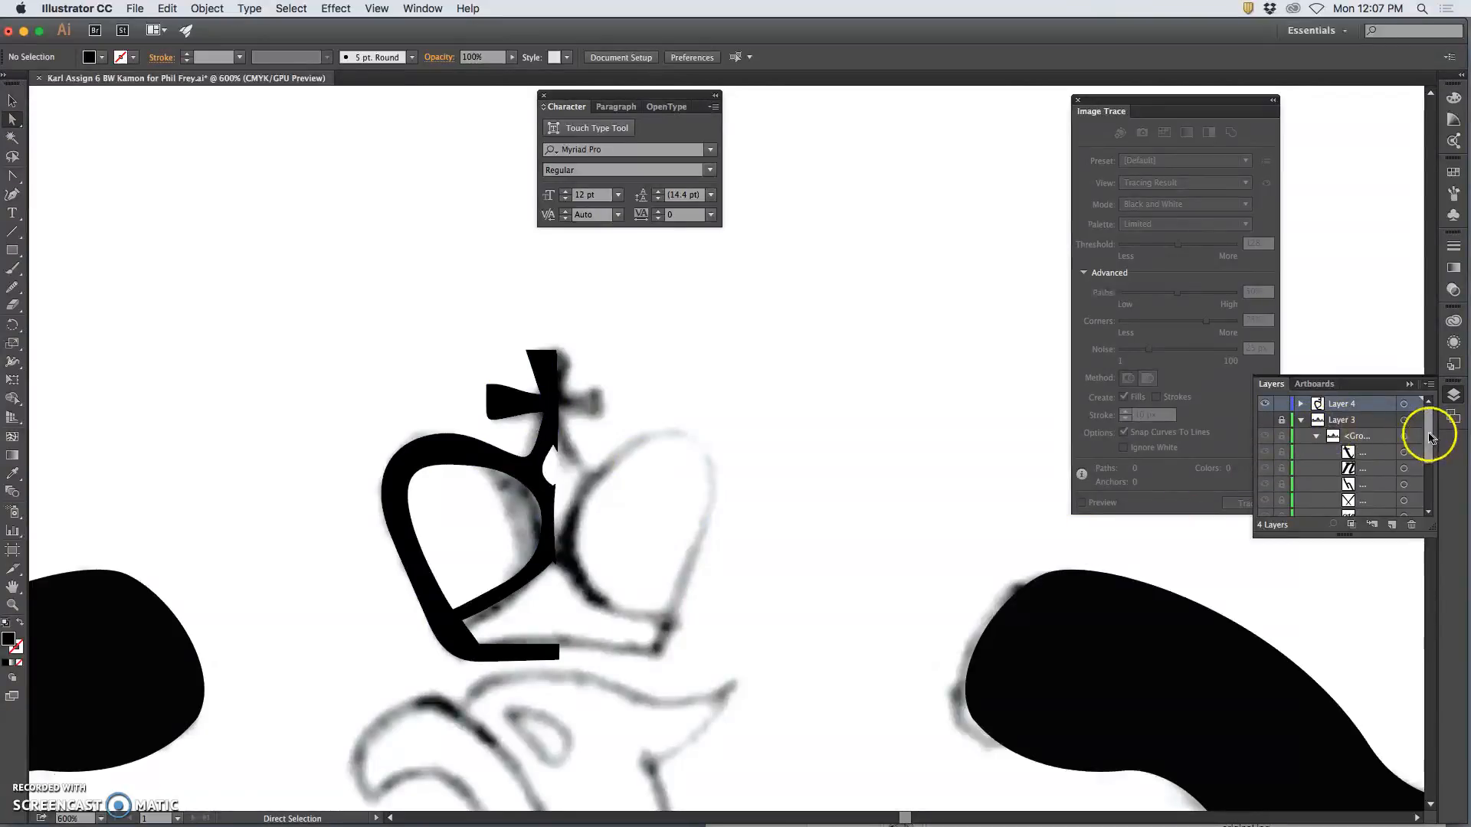
- Hide the sketch on Layer 1 and paste a copy of the remaining left half of the crown in place
left_click(1300, 420)
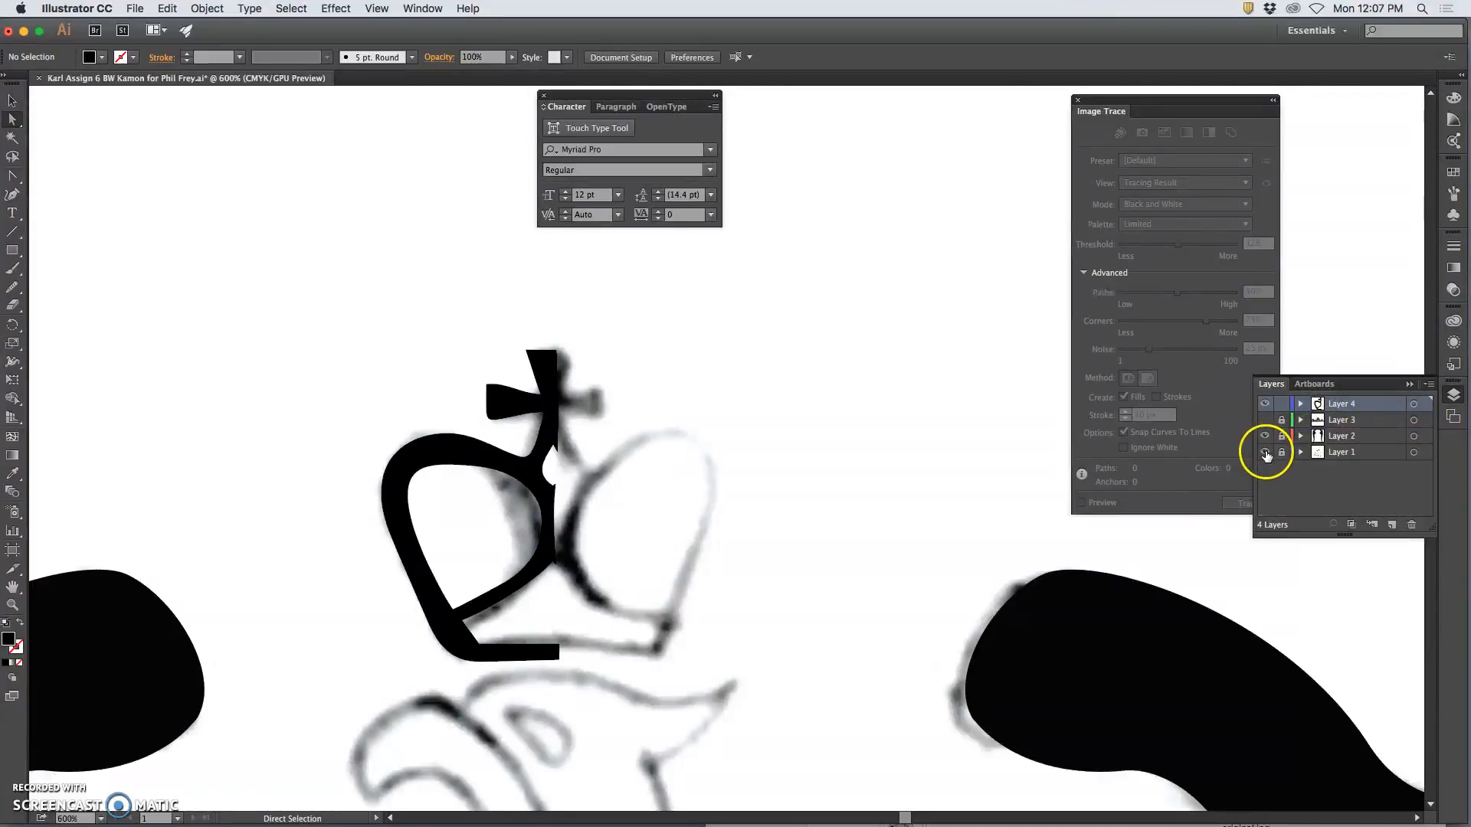
left_click(1264, 453)
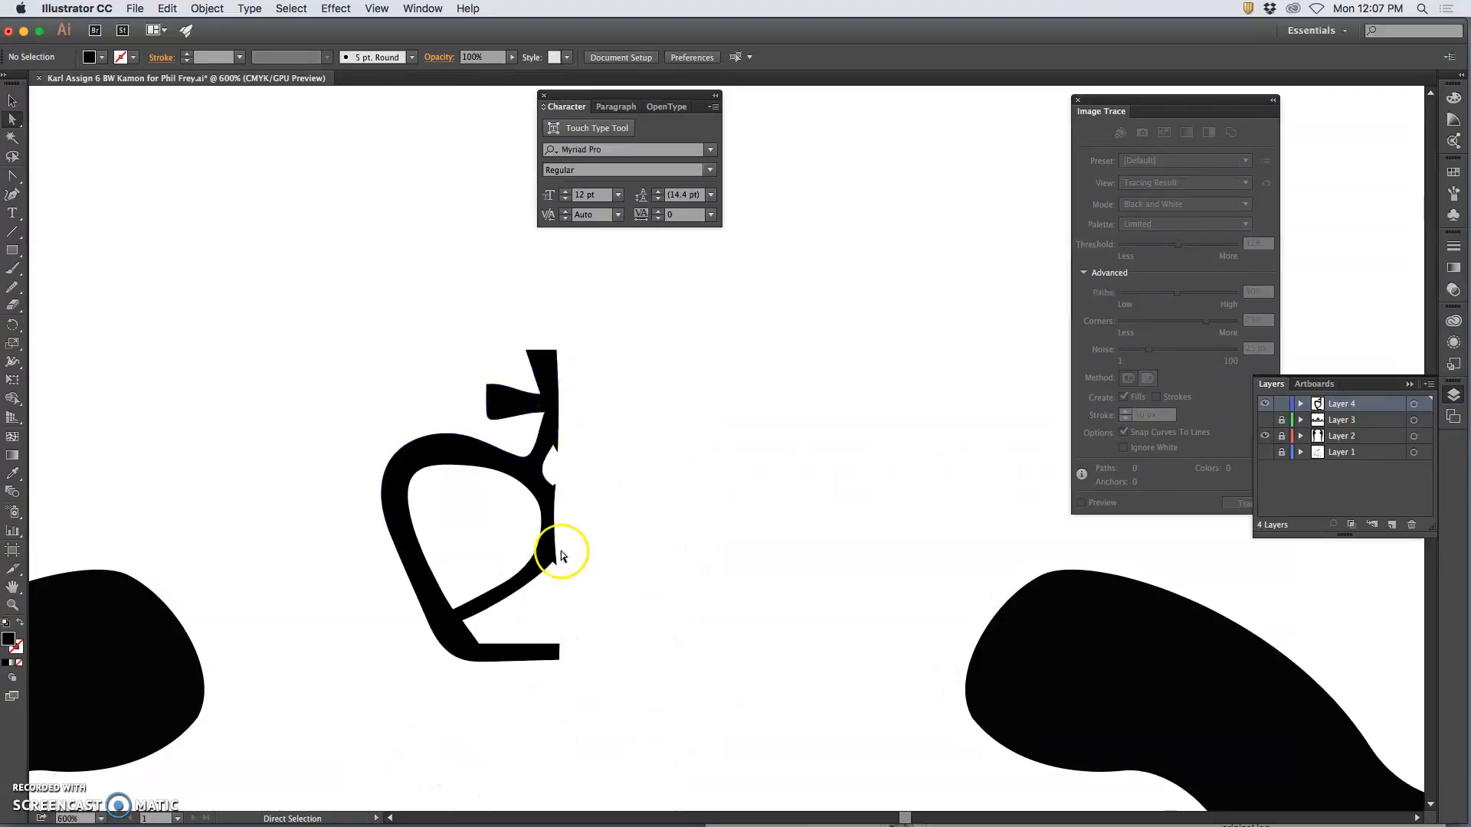
left_click(1414, 404)
left_click(684, 386)
key("v")
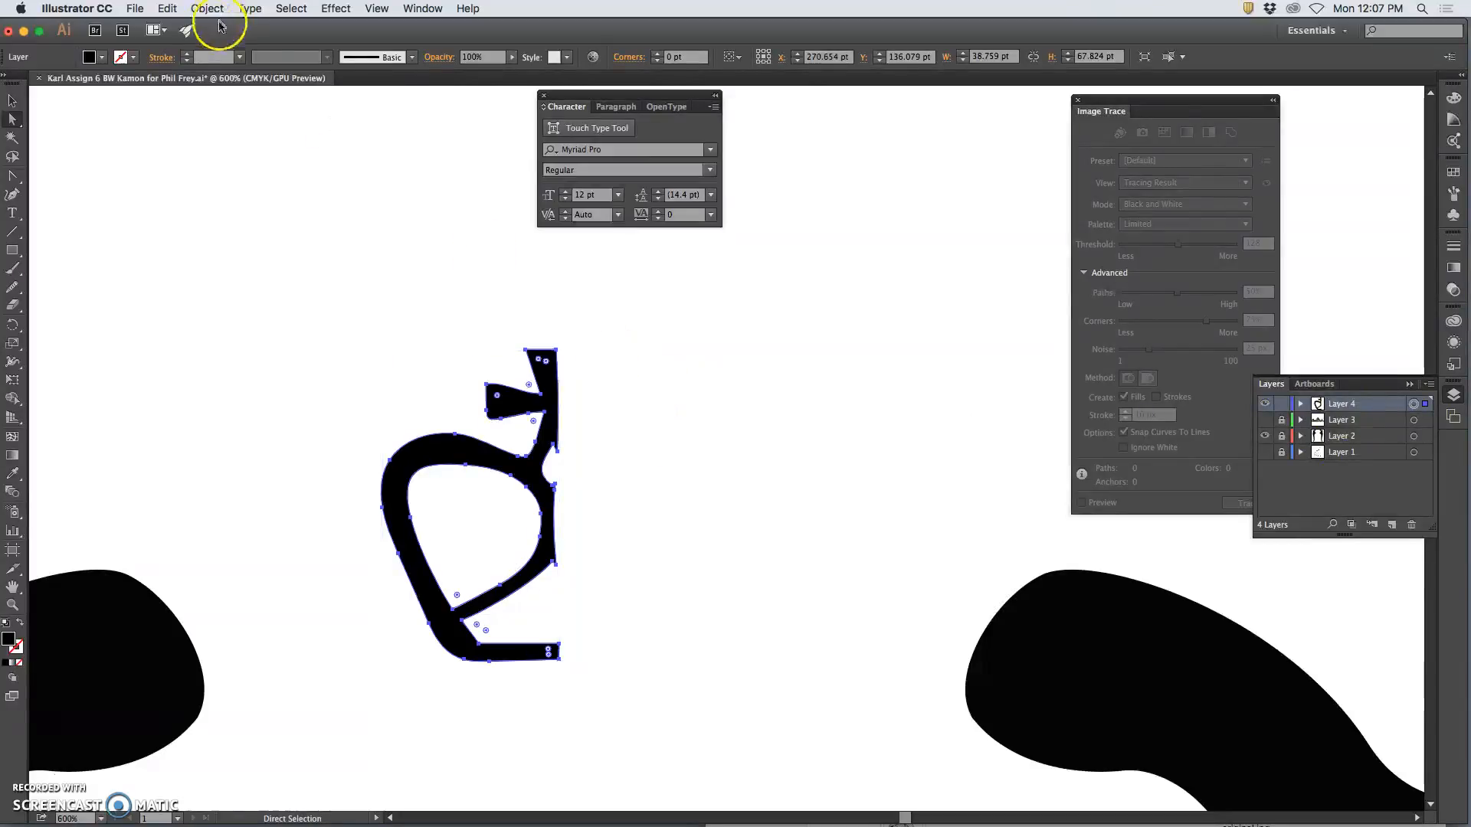
left_click(168, 8)
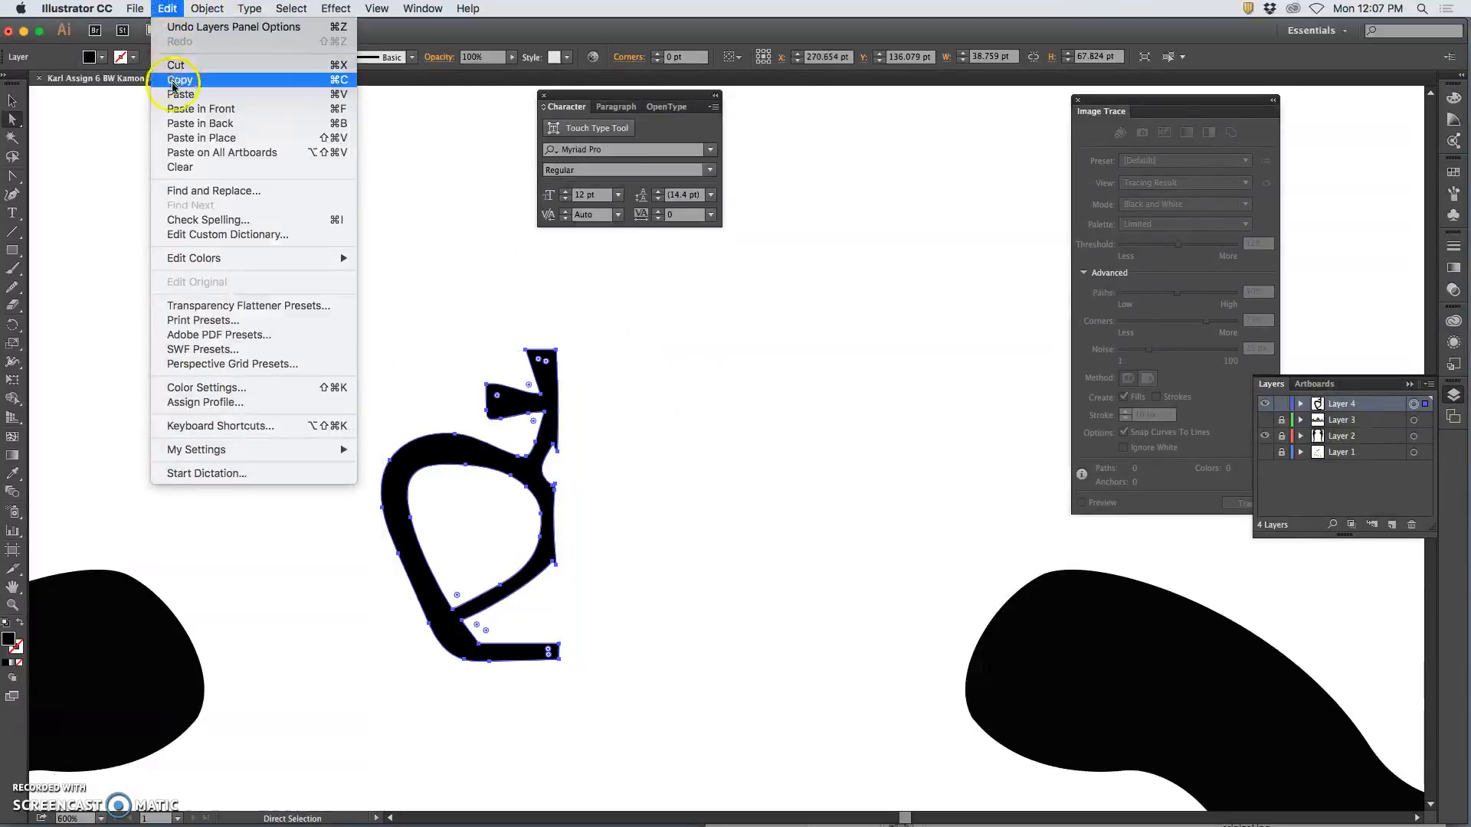
left_click(178, 138)
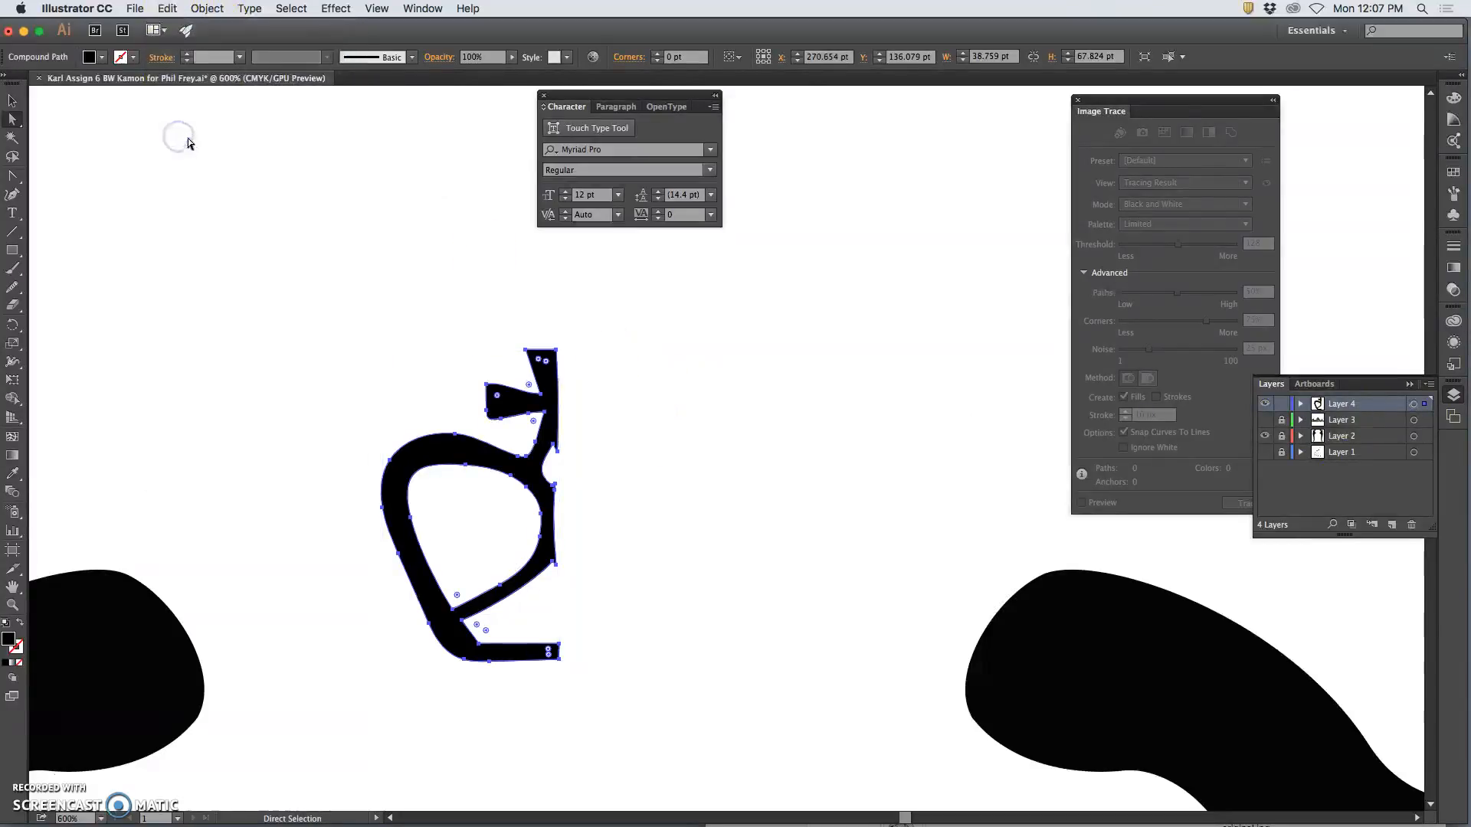
- Reflect the pasted half-crown copy across the vertical axis
left_click(167, 9)
left_click(219, 32)
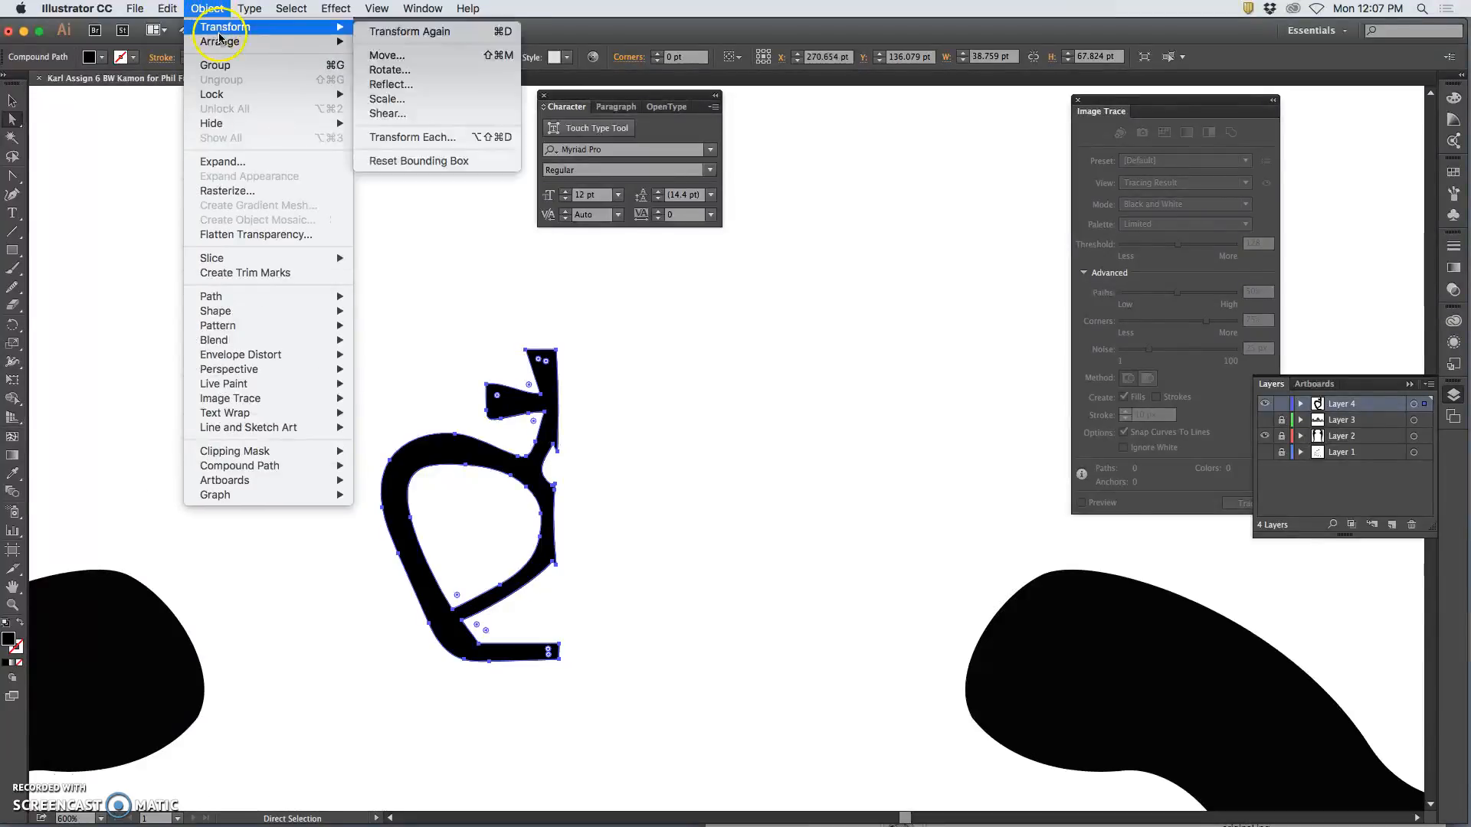
left_click(391, 84)
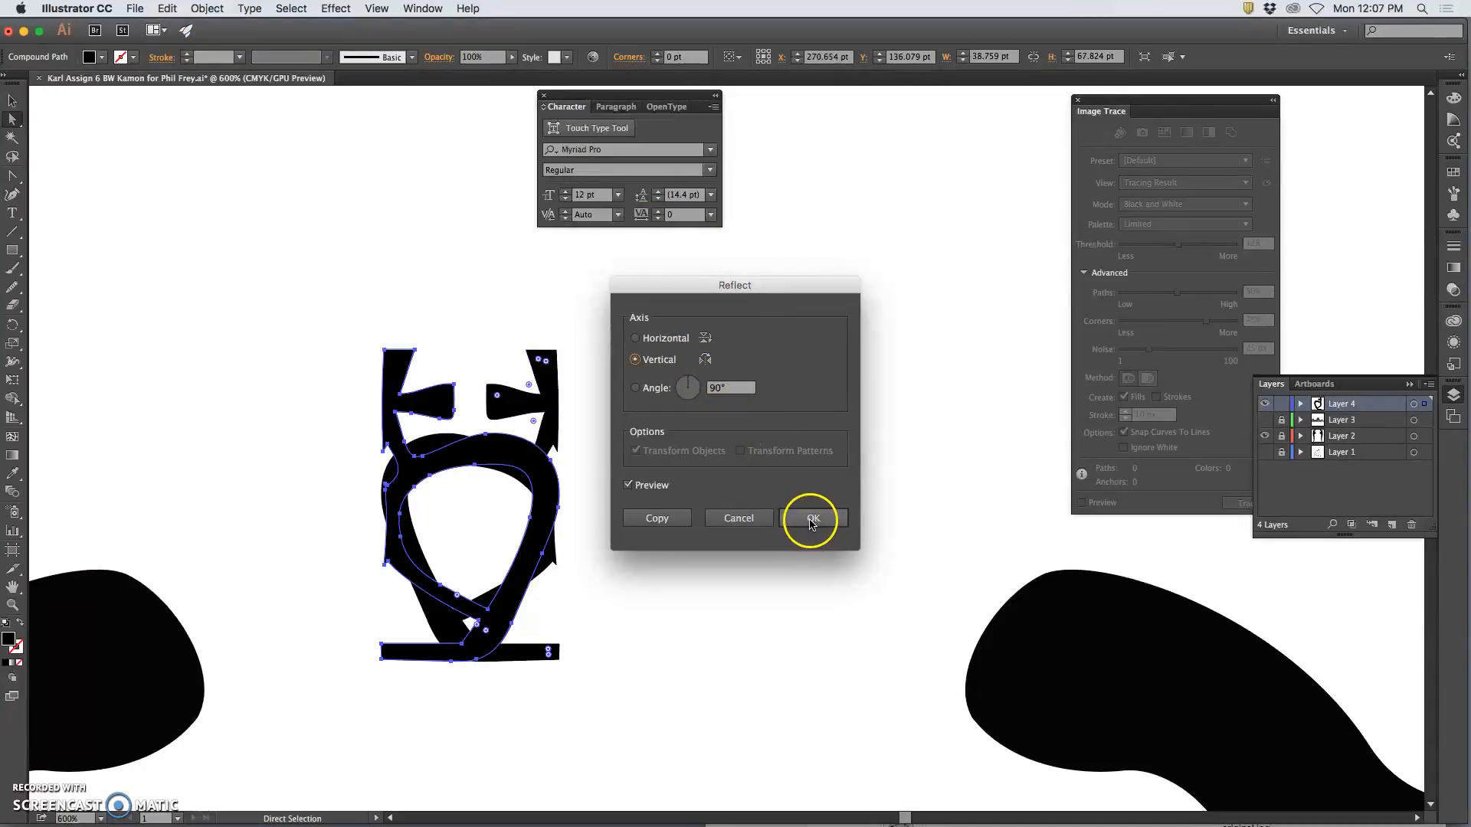
left_click(809, 521)
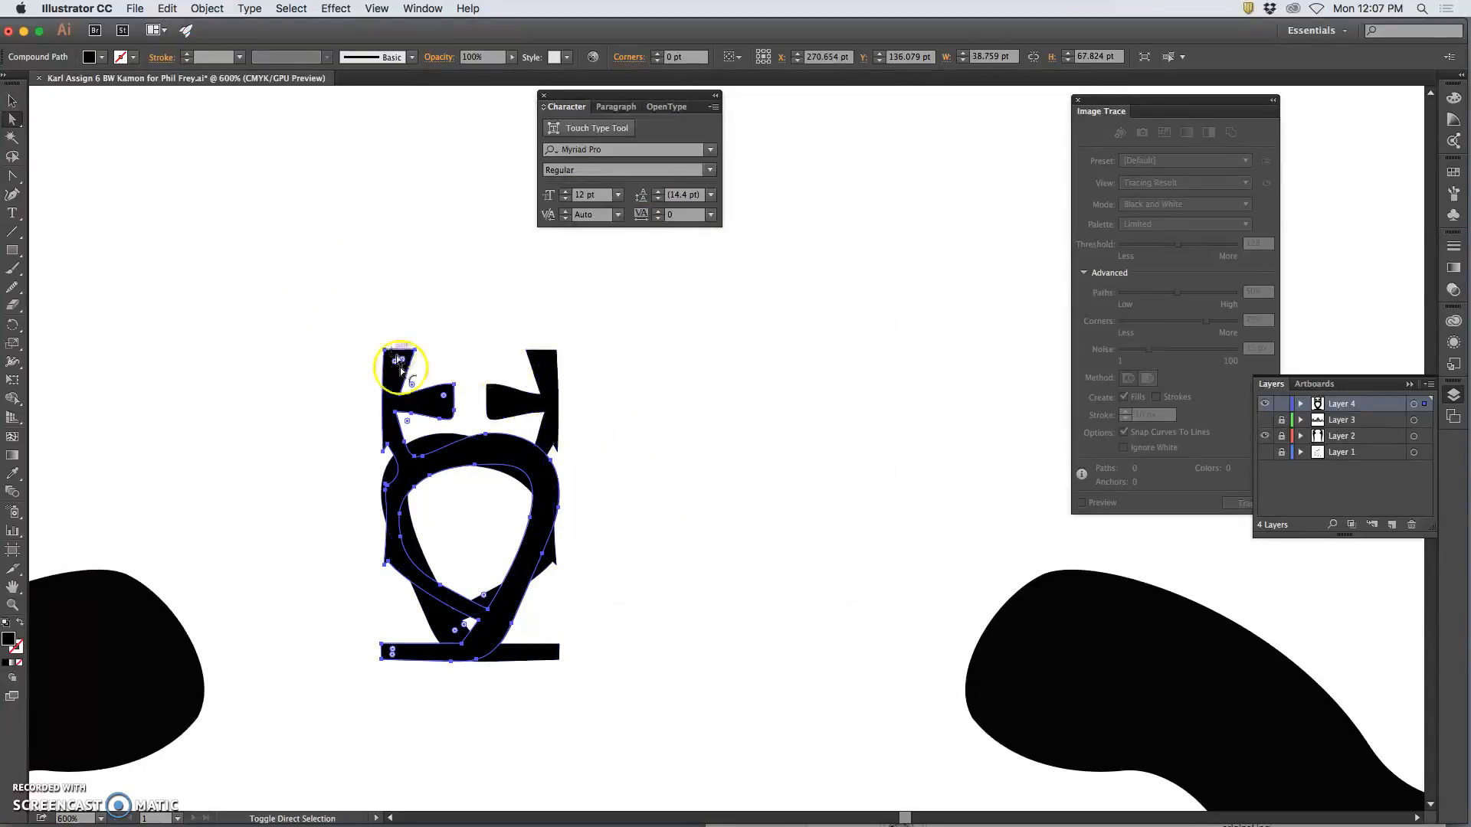
- Undo and restore the copy's reflection while expanding Layer 4 to list its two half-crown compound paths
key("super+shift+a")
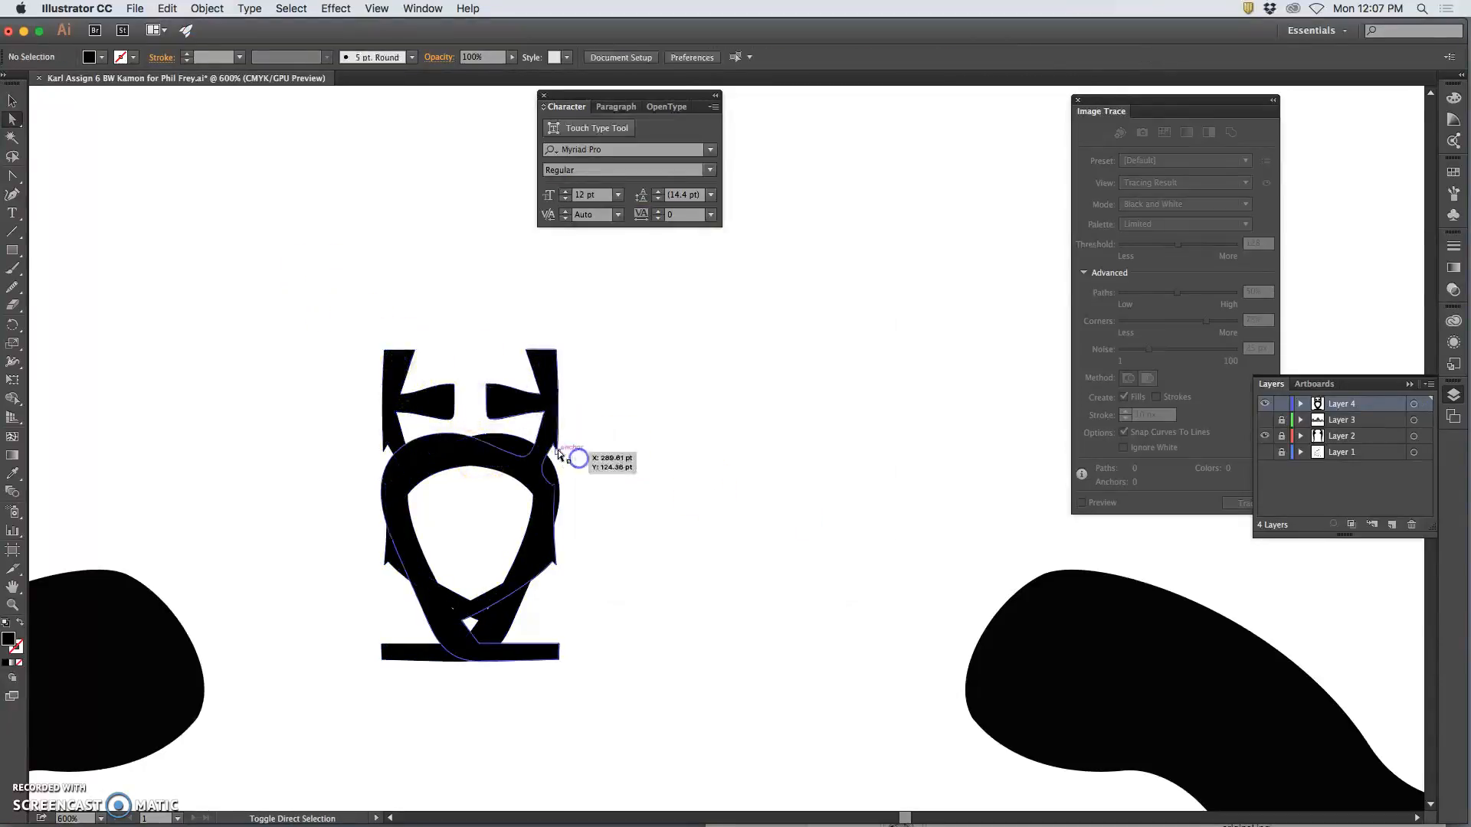
left_click(13, 101)
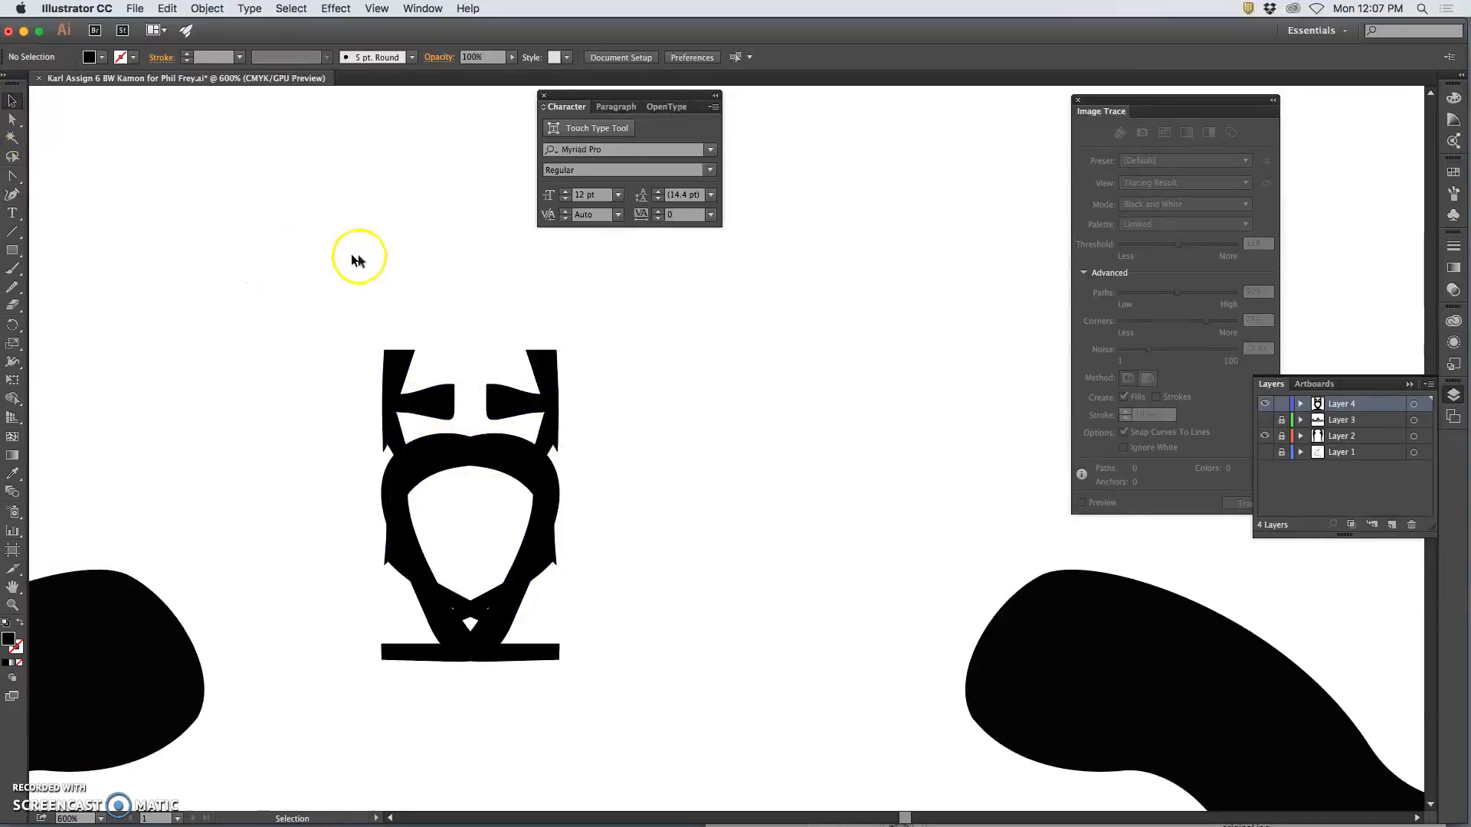
key("super+z")
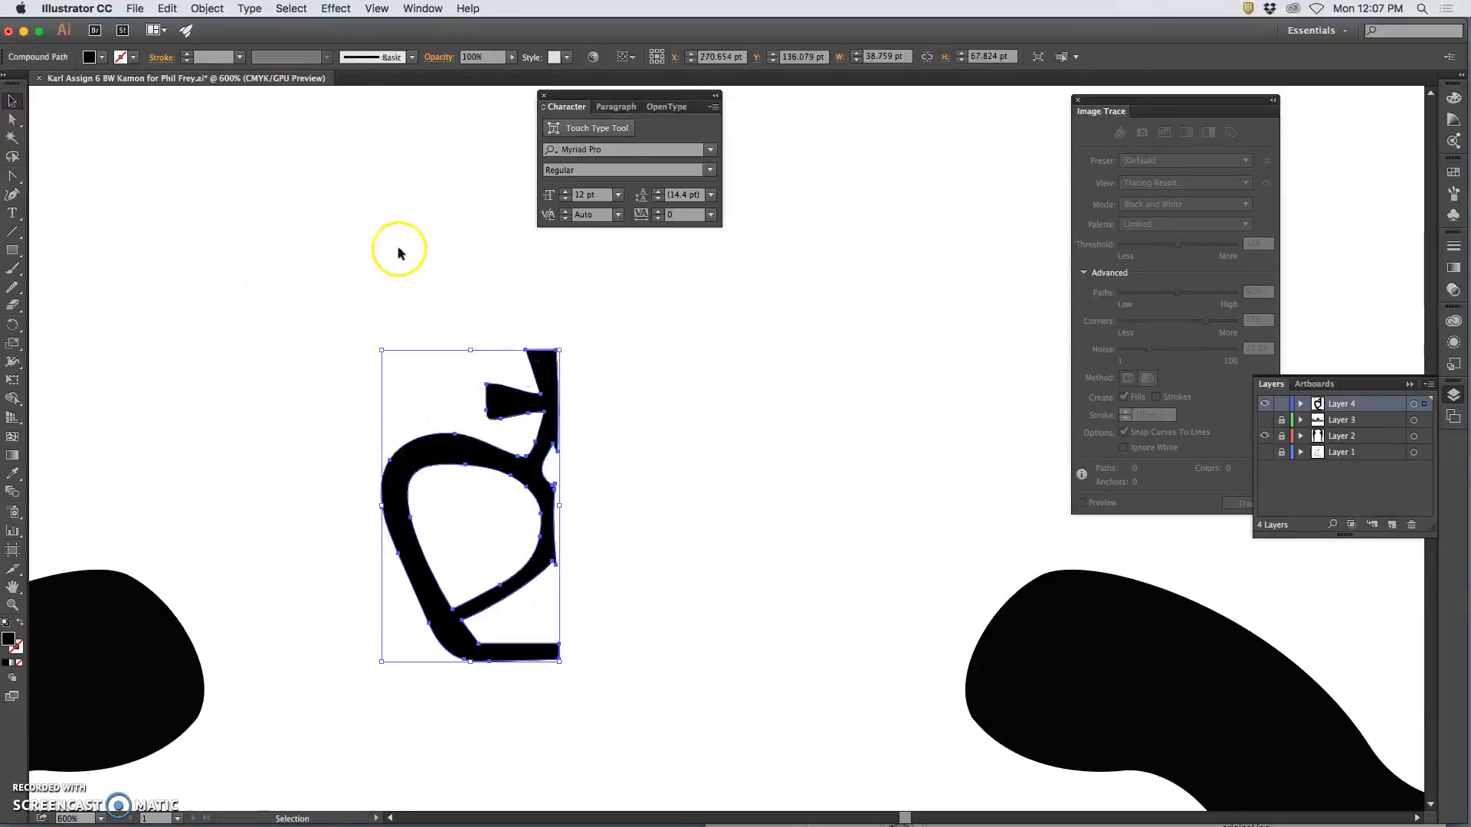
left_click(1301, 405)
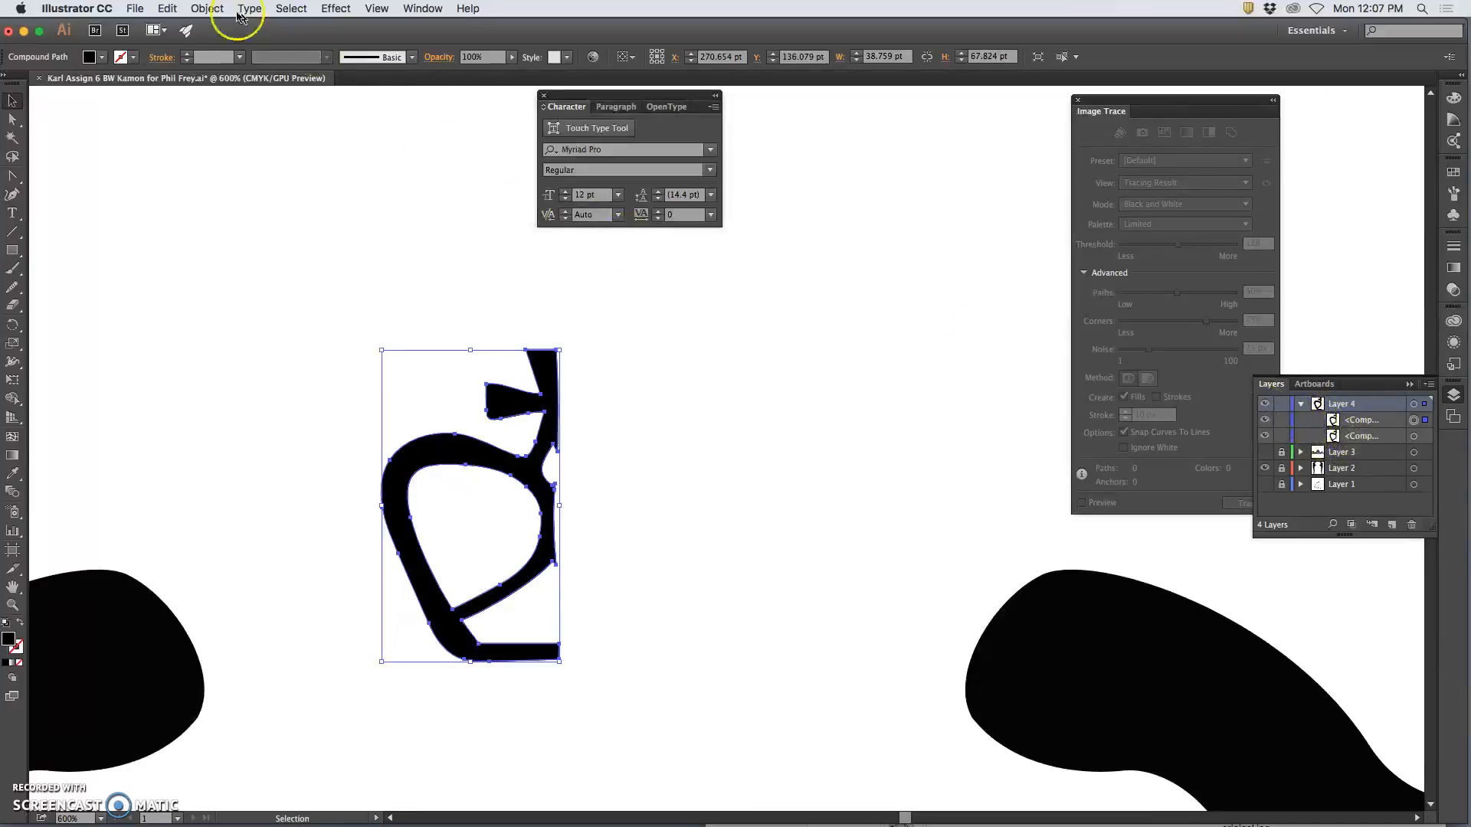
left_click(169, 8)
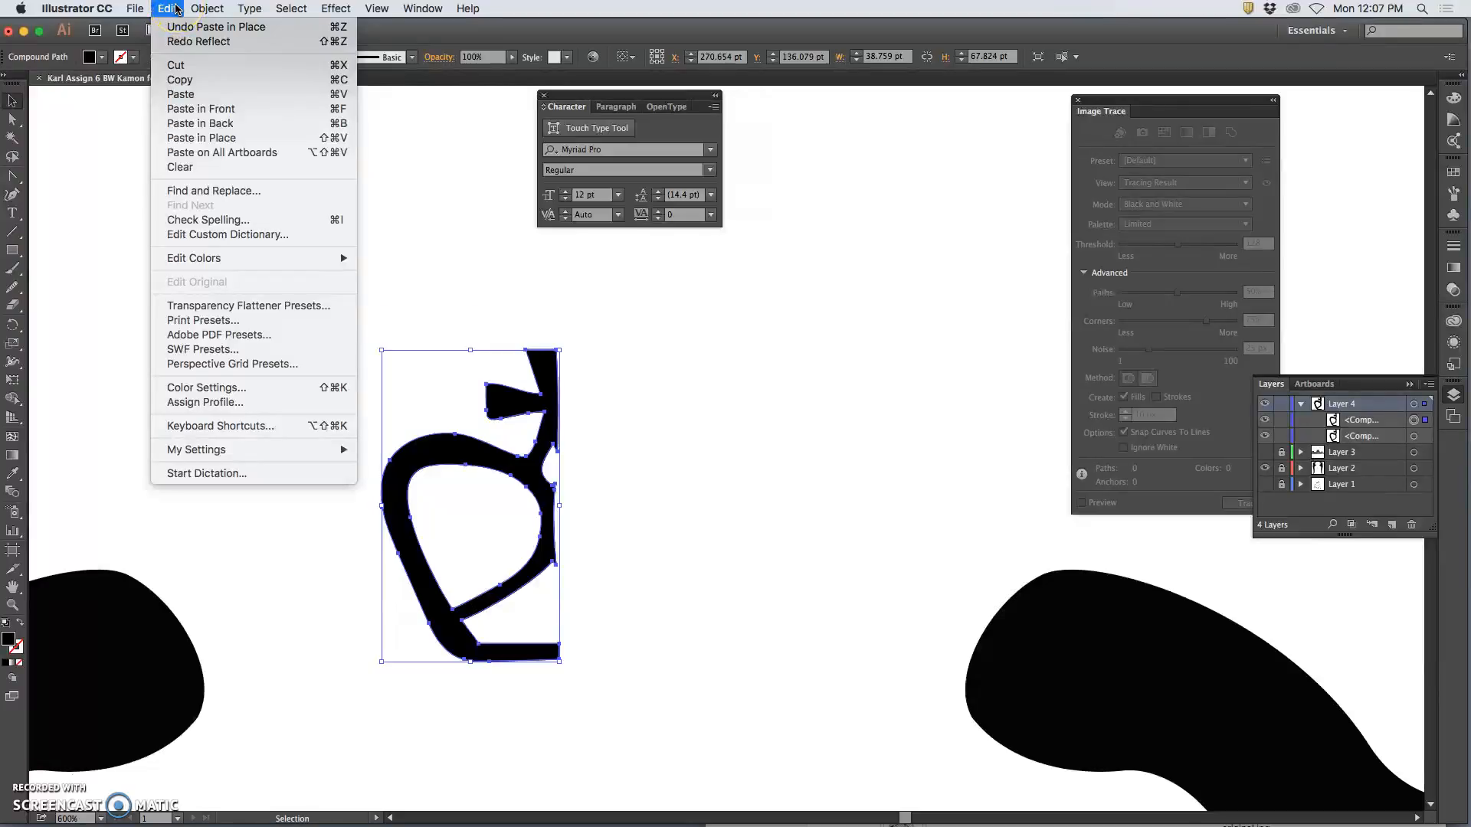
left_click(203, 43)
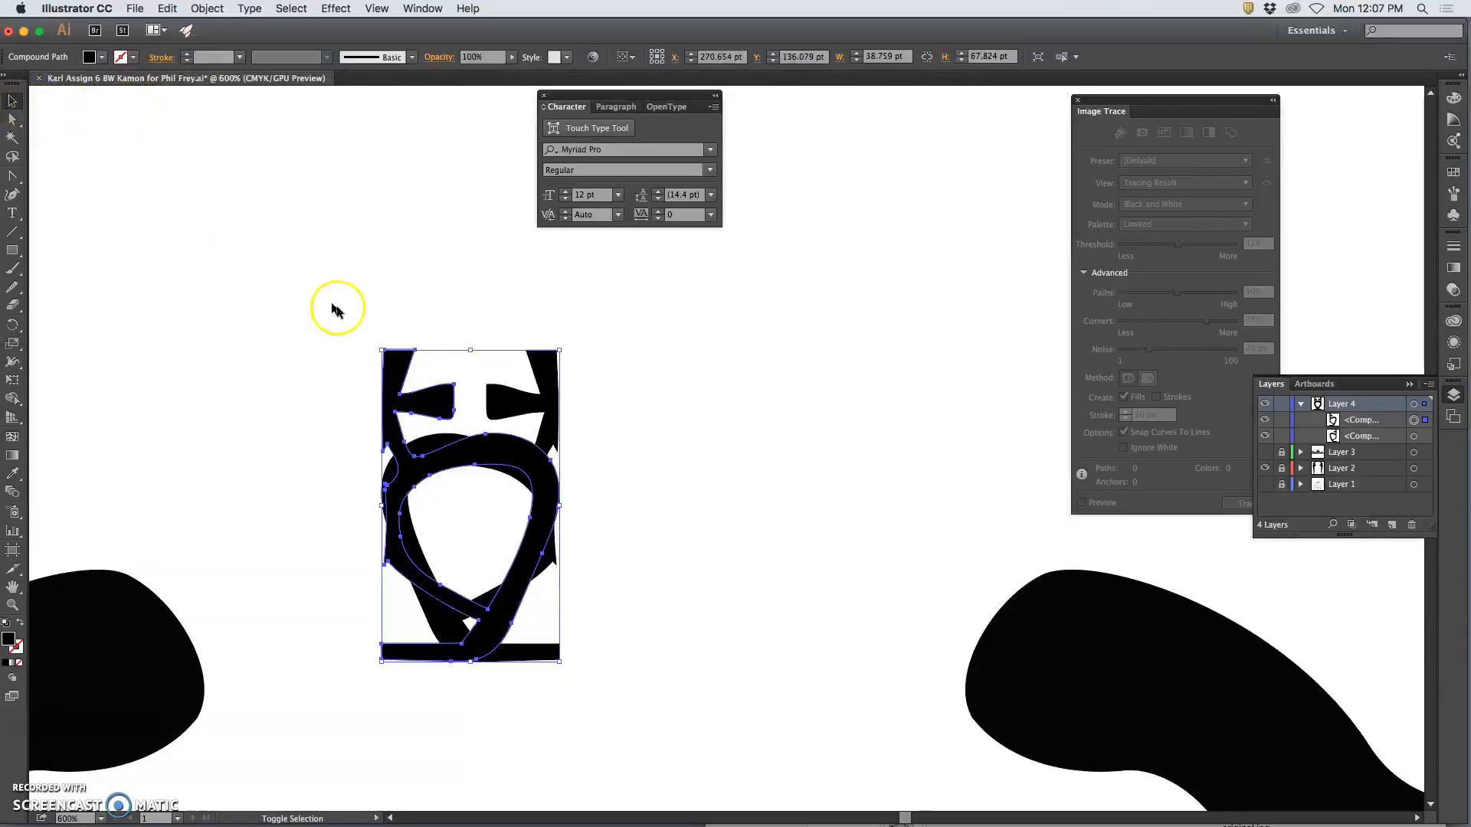
- Select the reflected half-crown path in Layer 4 and move it 40 pt to the right
left_click(557, 465)
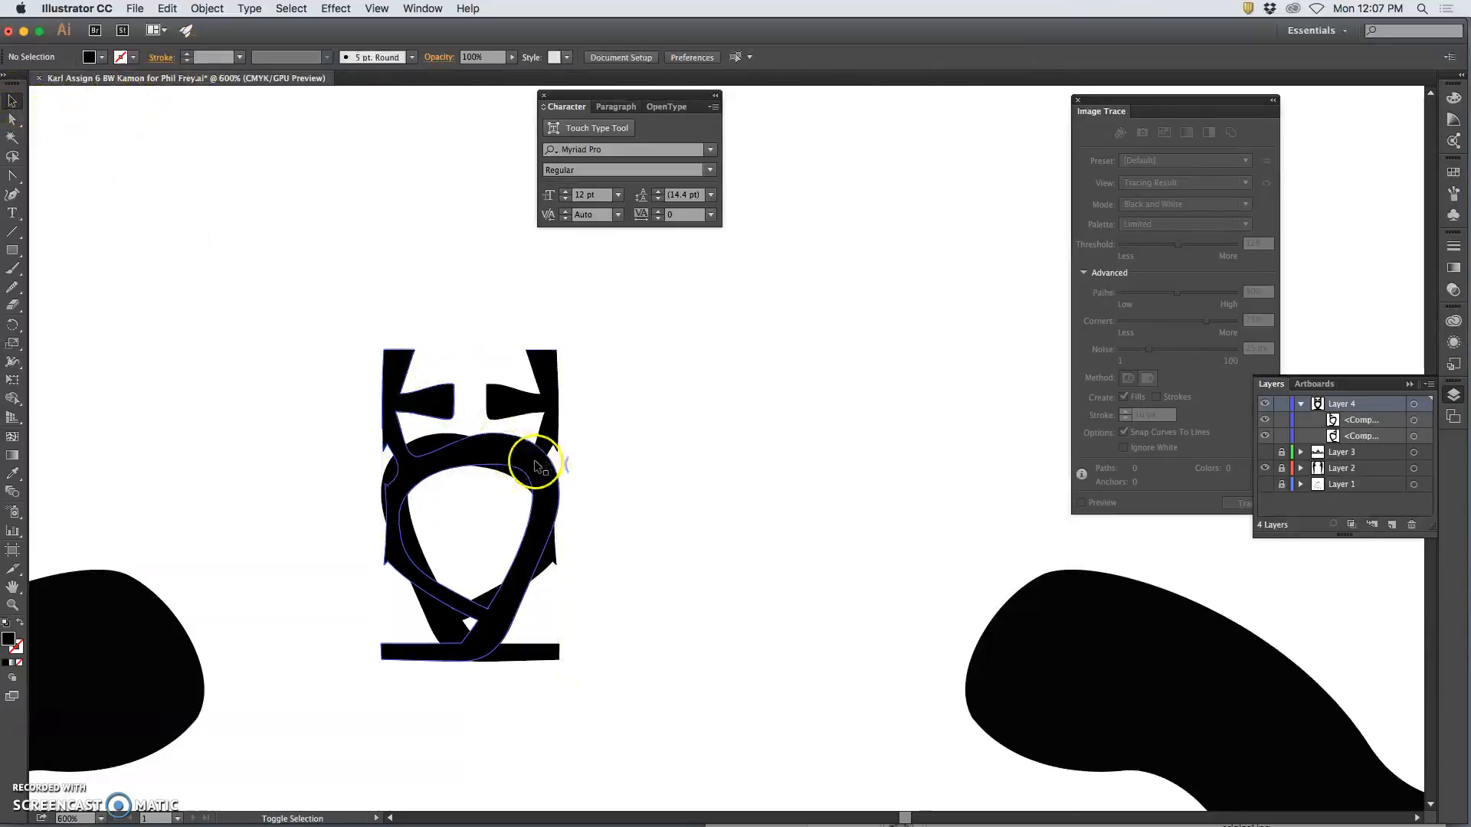
left_click(1409, 421)
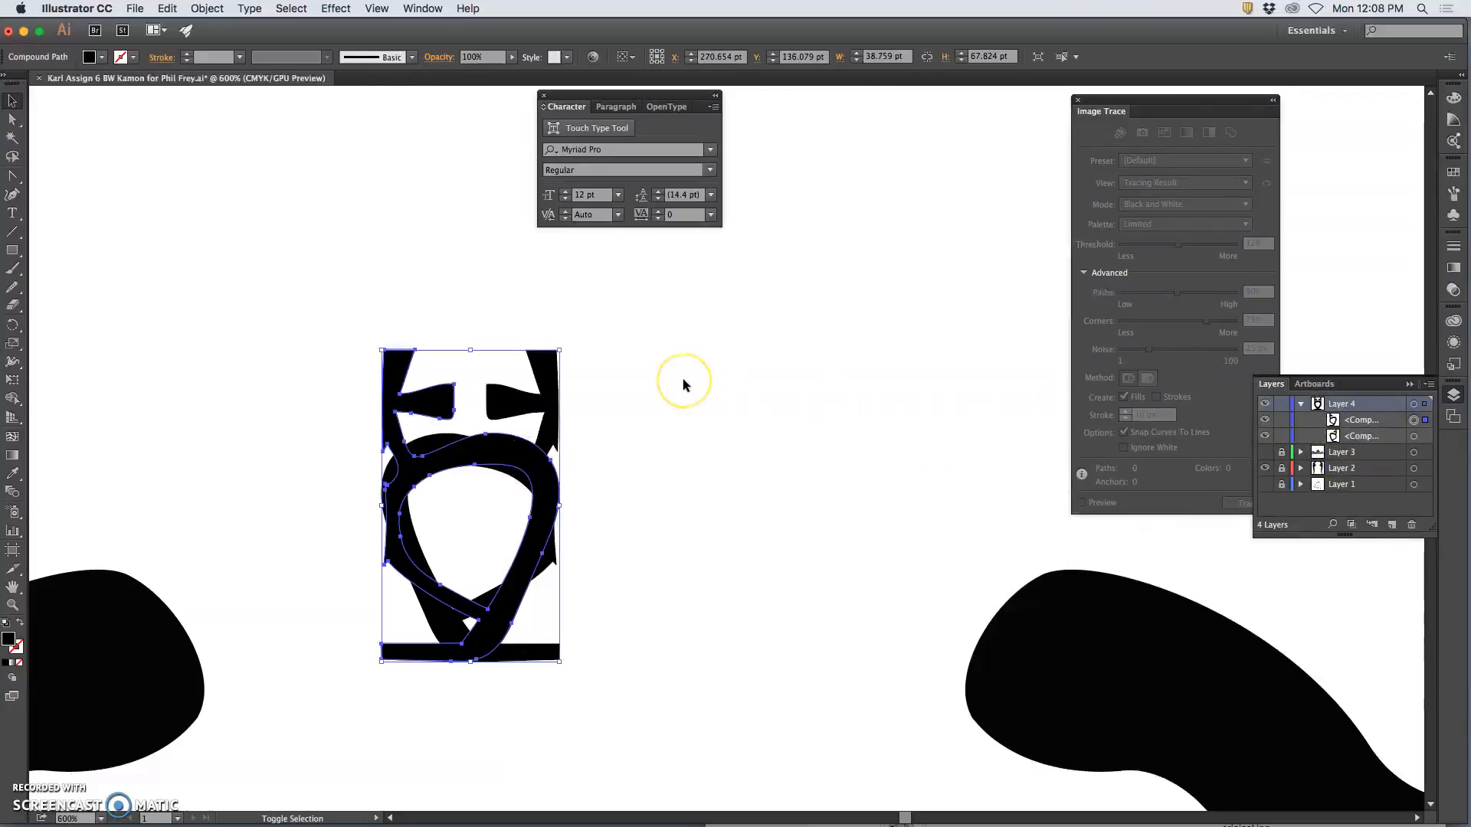
key("shift+Right")
key("shift+Right")
key("shift+Right")
key("shift+Right")
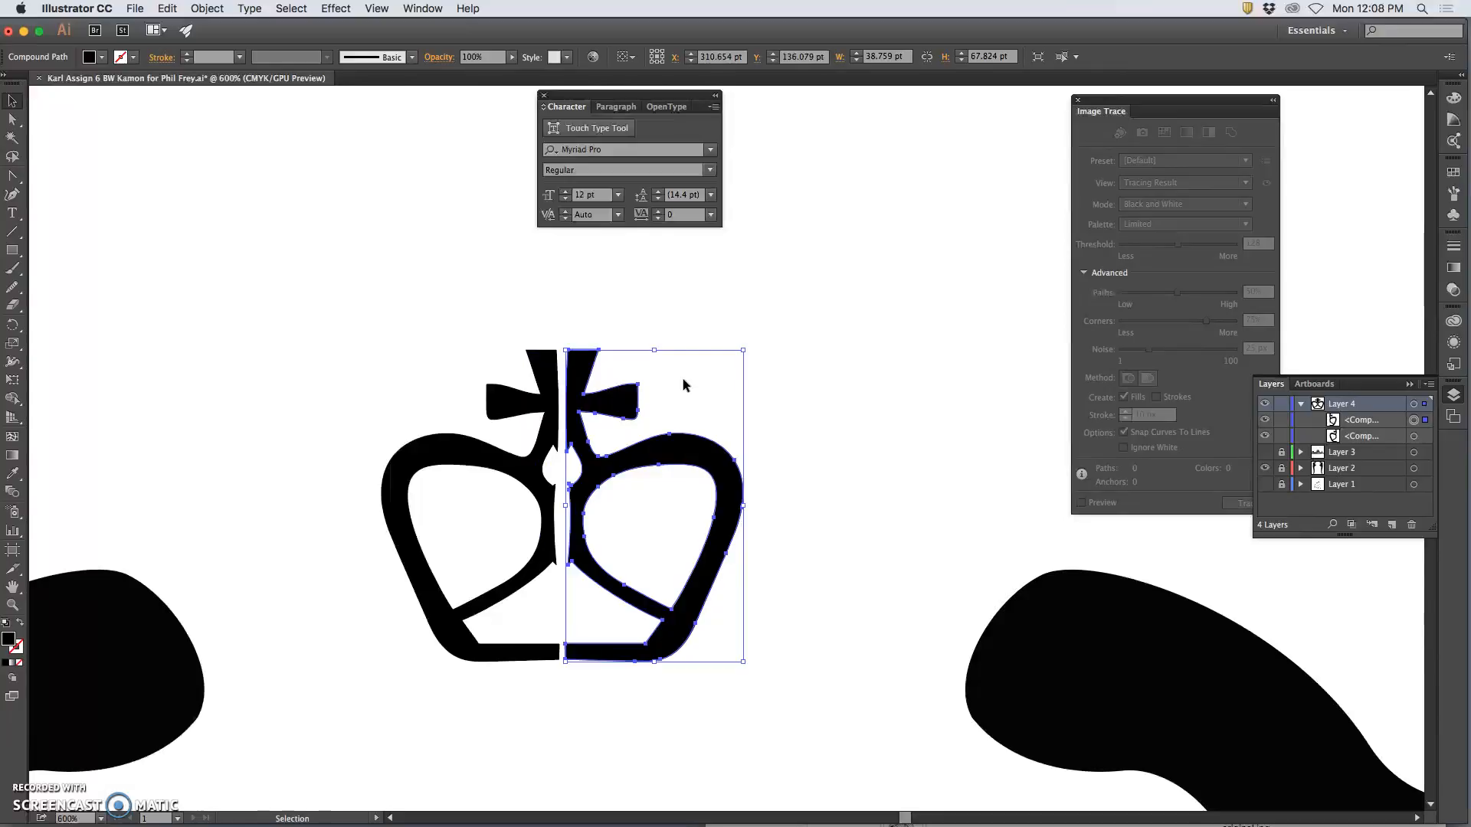
- Move the reflected half back toward the left half to X 306.413 pt, closing the gap along the central stem
left_click(687, 455, "shift")
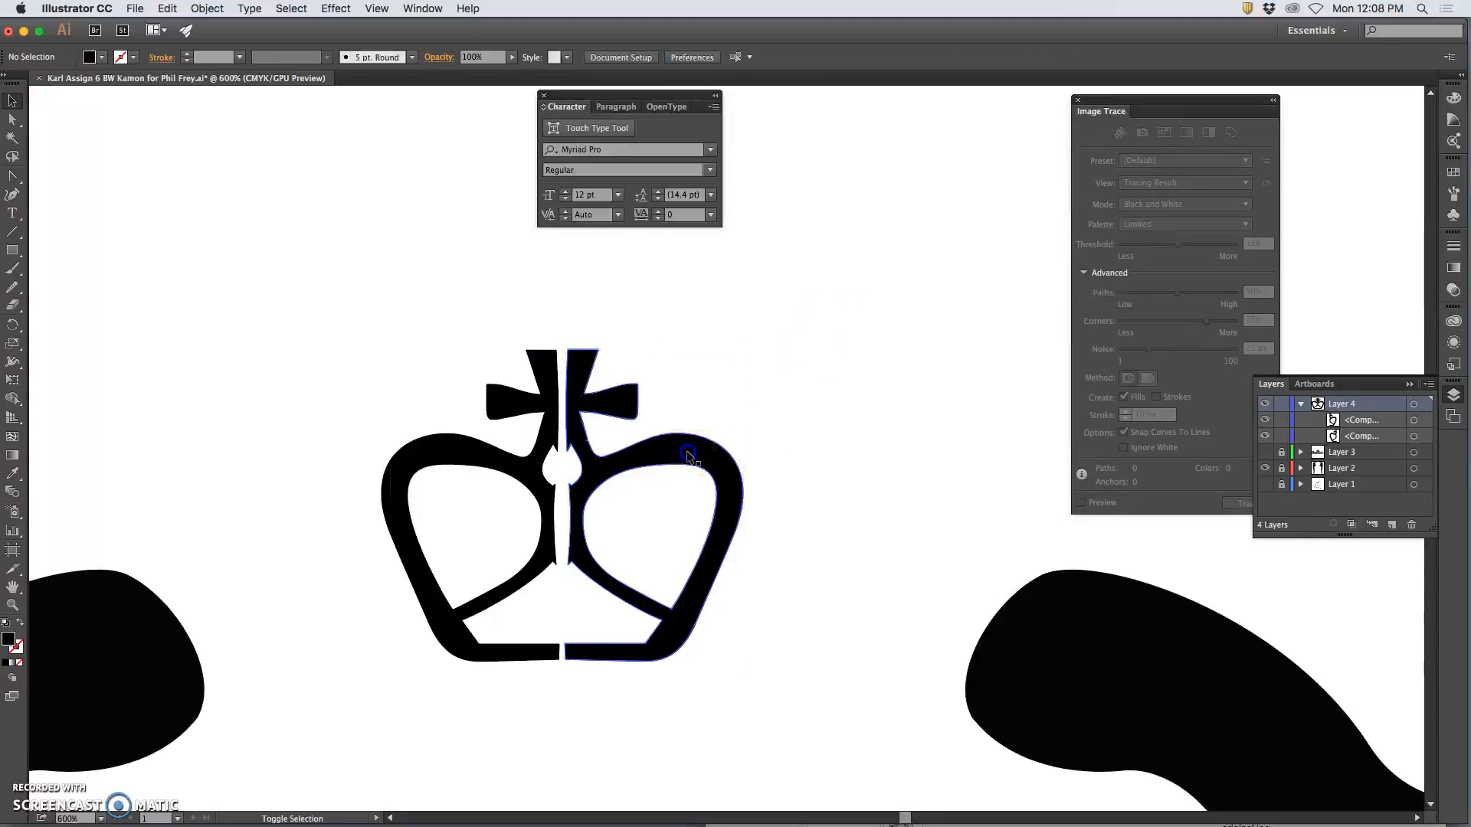
left_click_drag(686, 456, 684, 446)
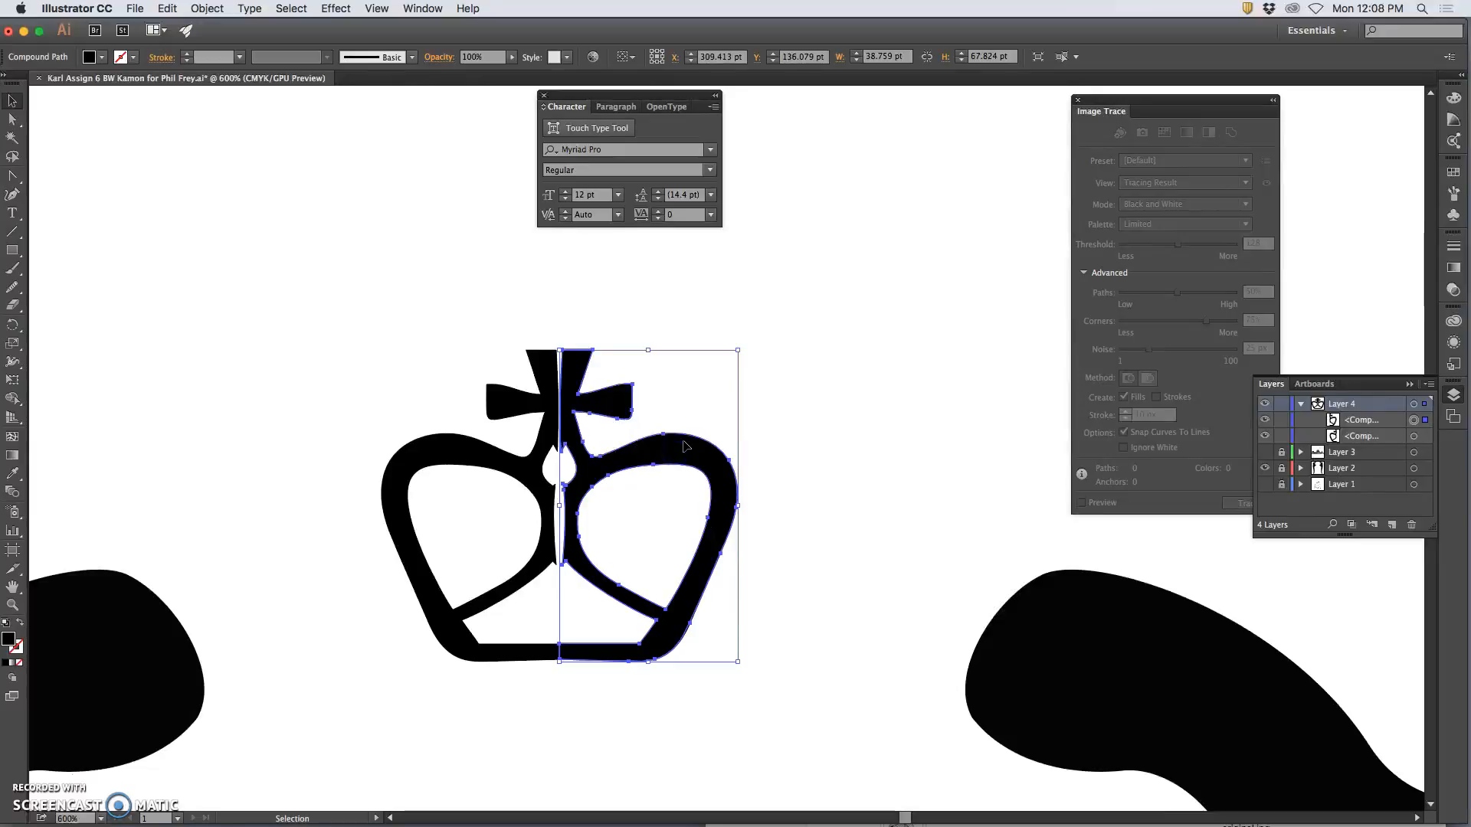
key("Left")
key("Left")
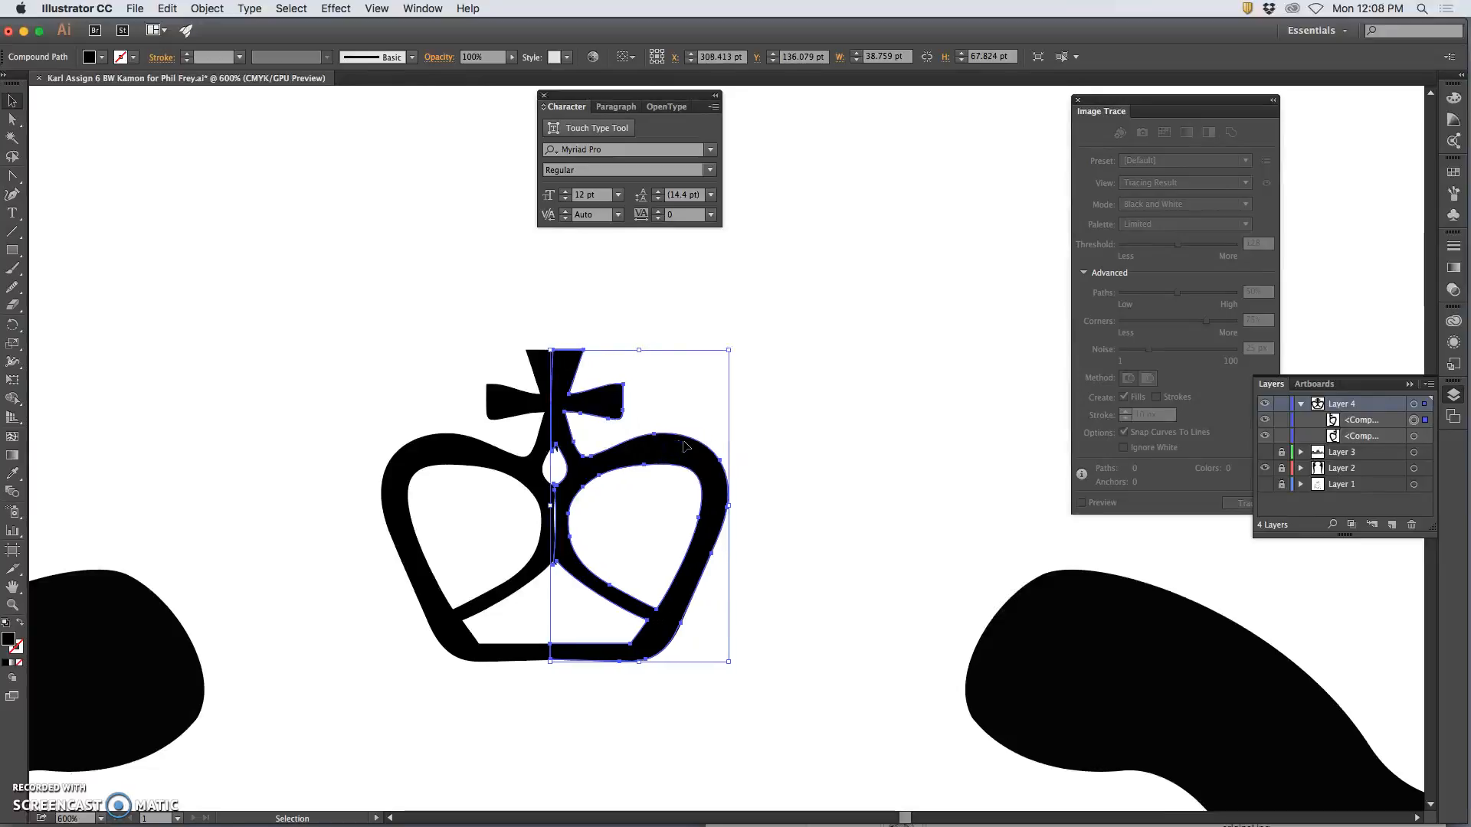
key("Left")
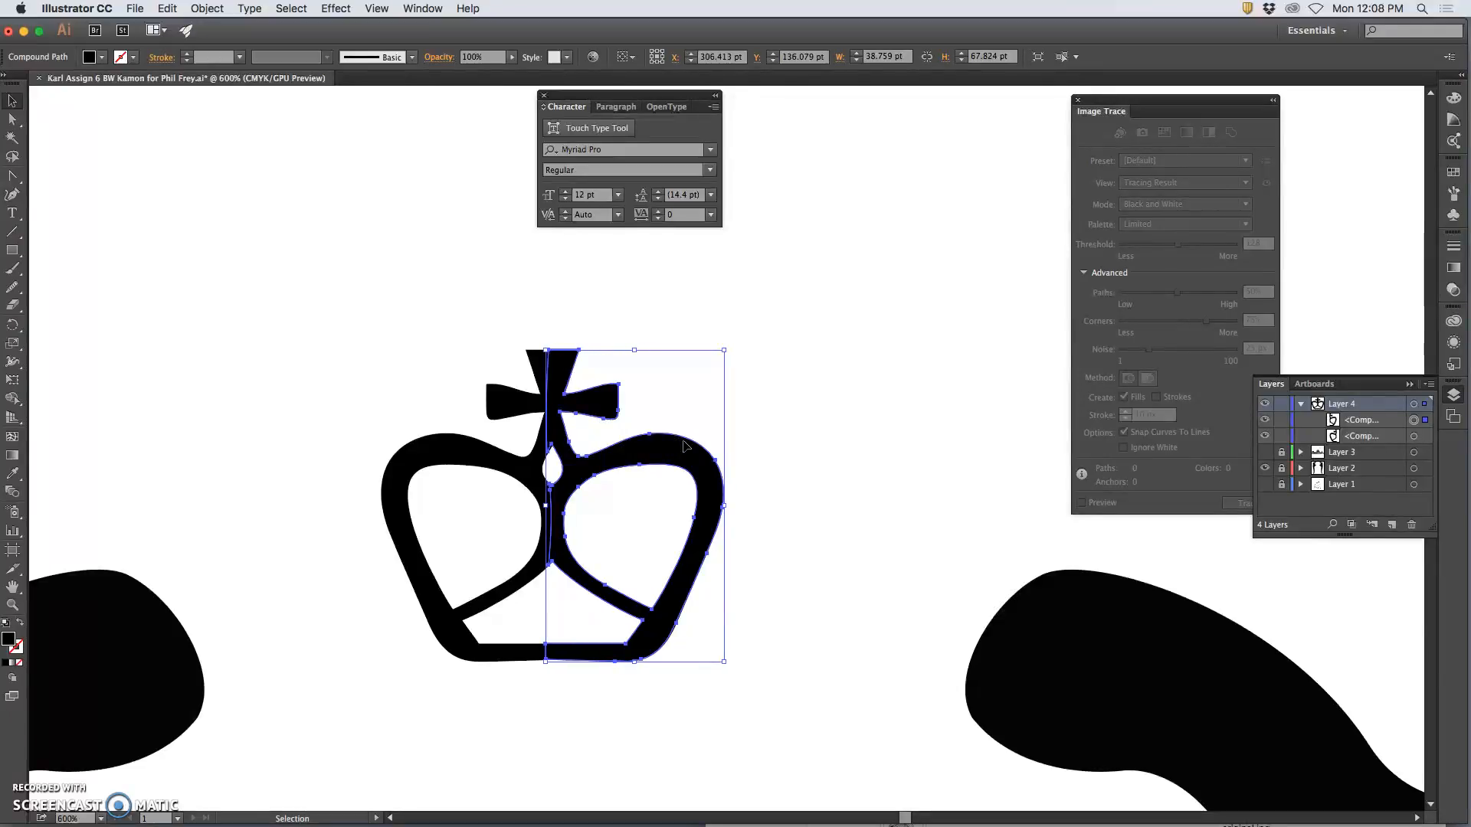
left_click(832, 466)
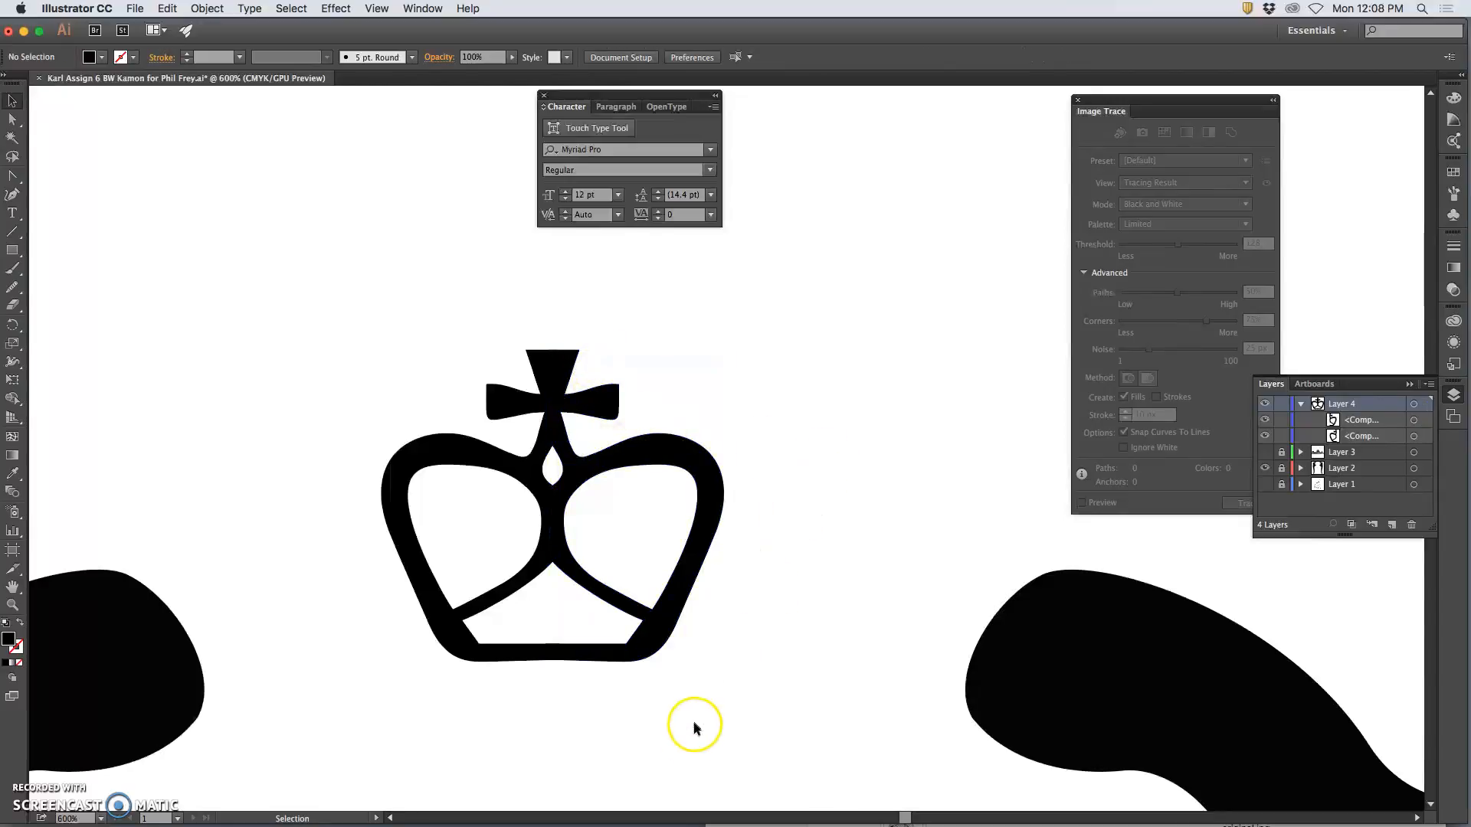
- Collapse Layer 4 and lock it to protect the finished crown
key("super+minus")
key("super+minus")
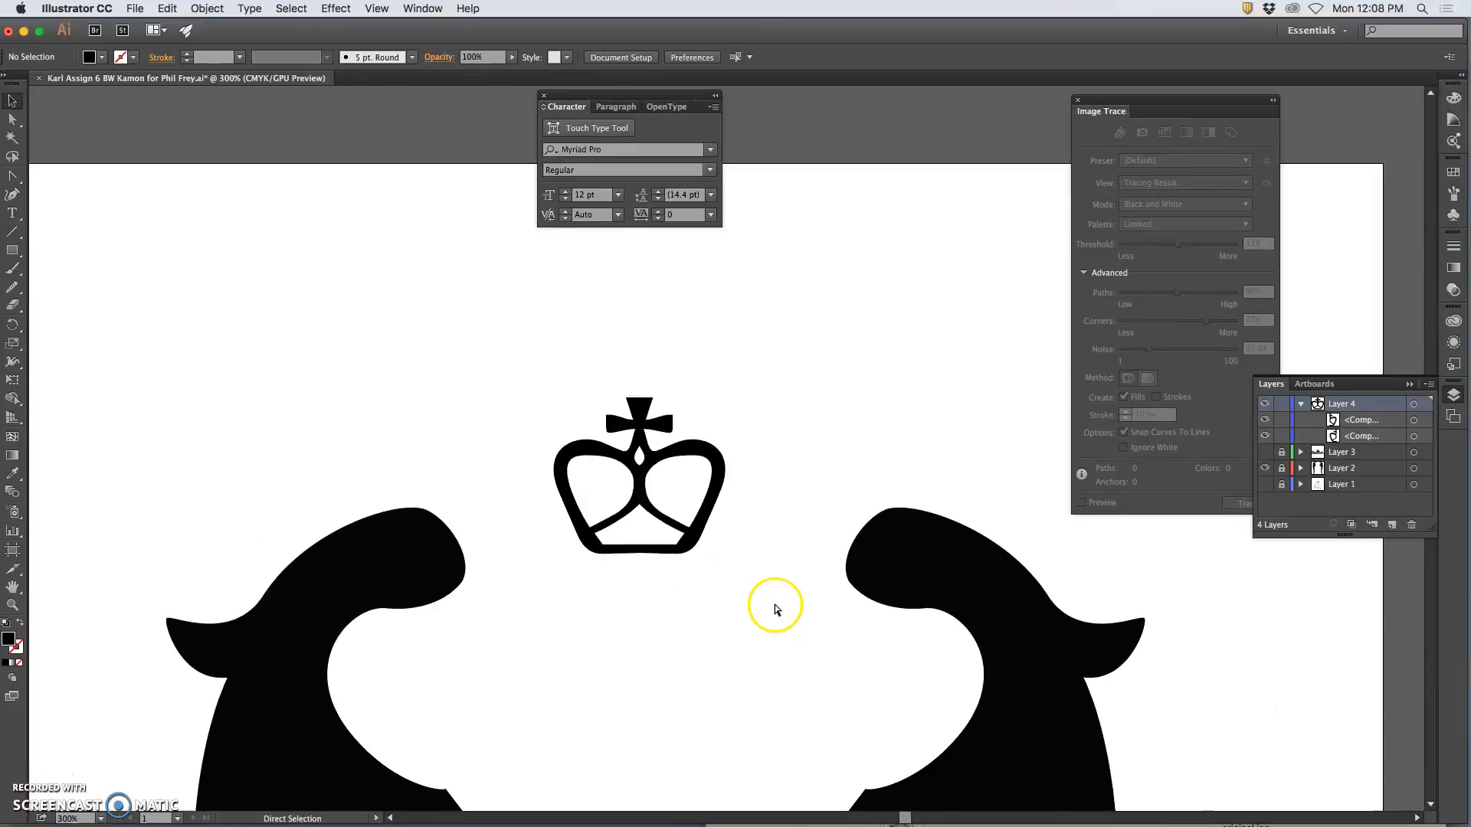
key("super+plus")
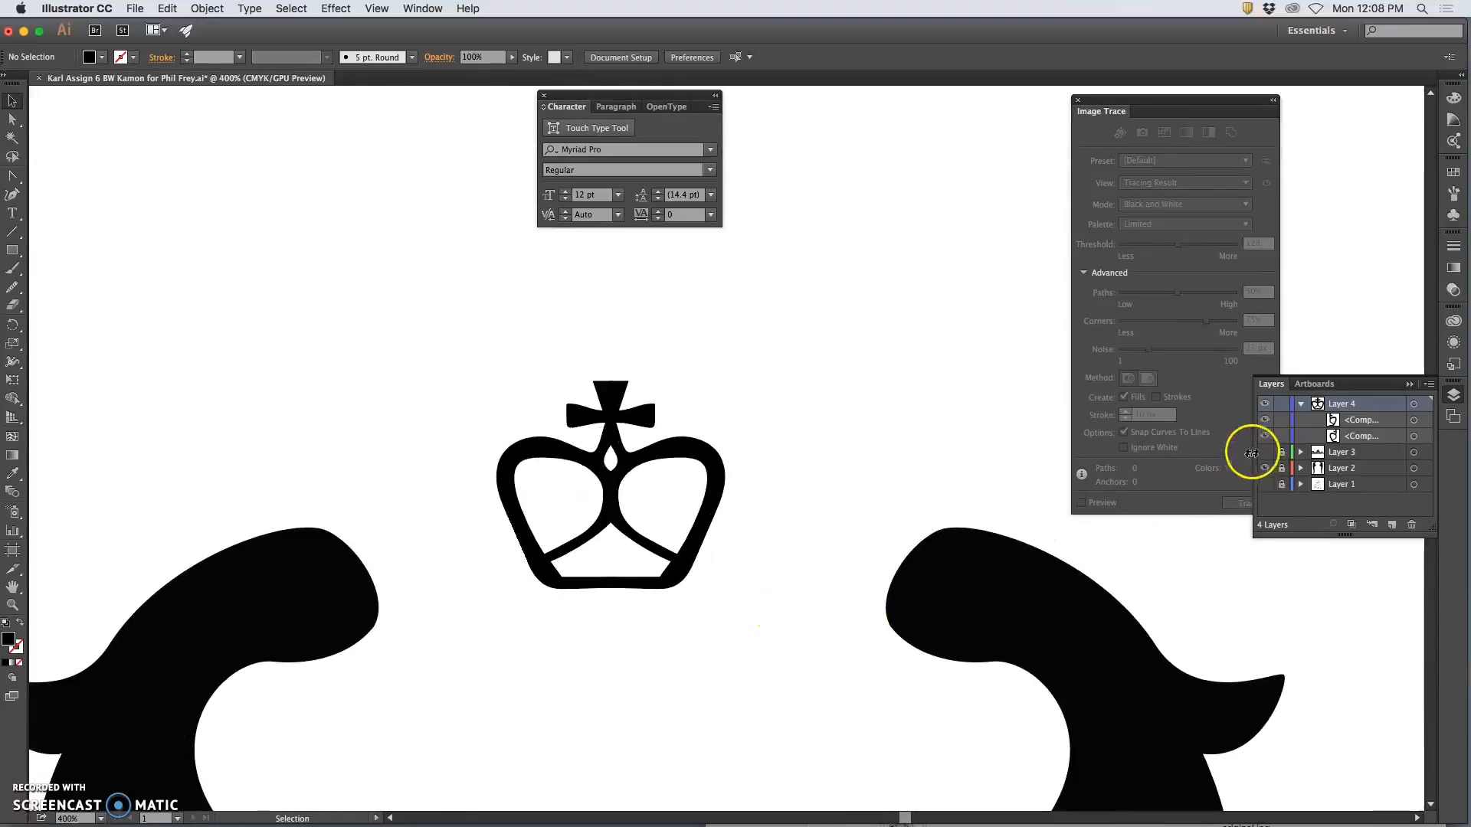
left_click(1301, 405)
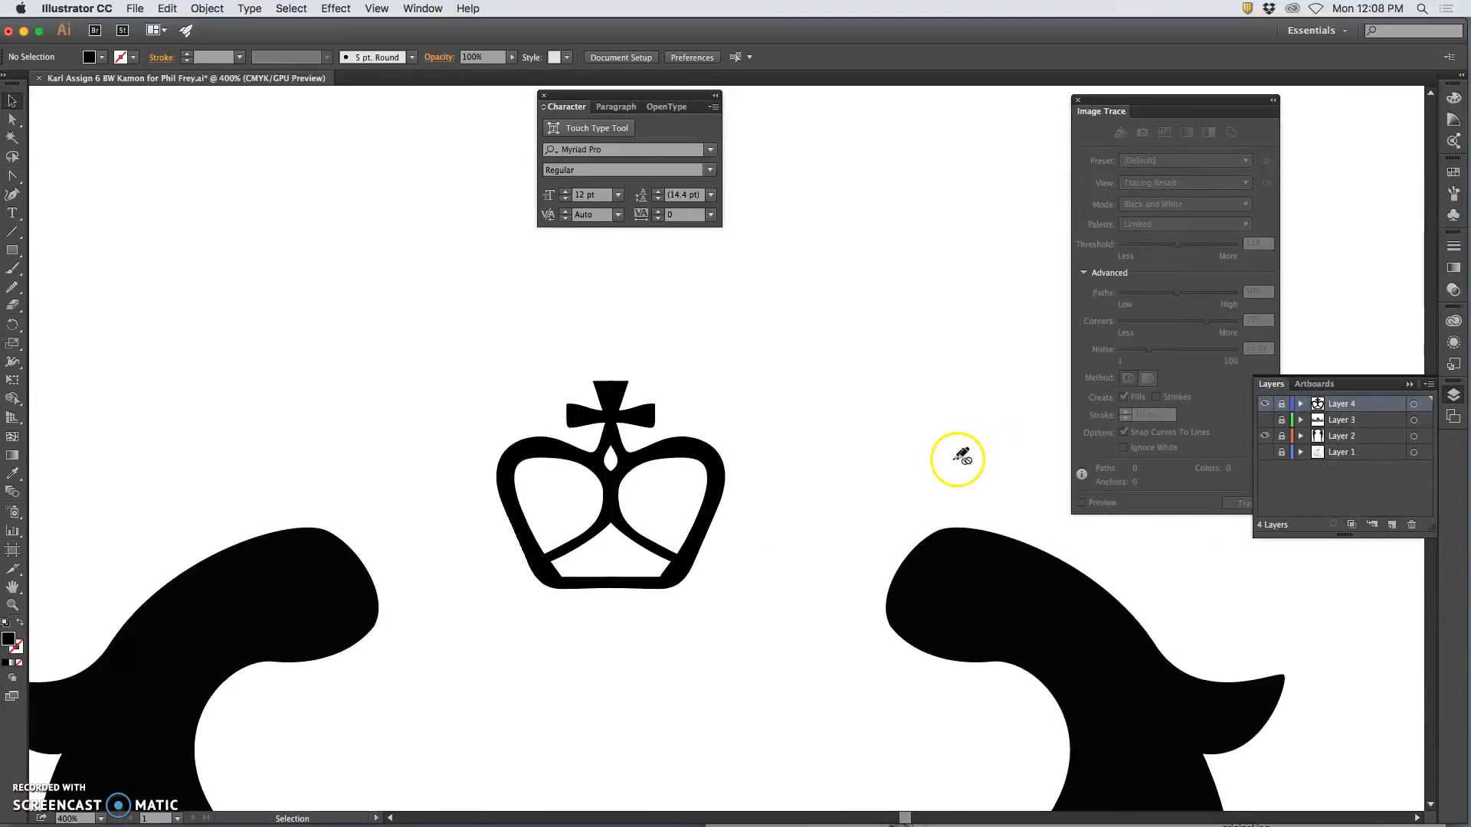
- Show the sketch on Layer 1 beneath the crown and wings, and frame the bird's head area
key("super+minus")
key("super+minus")
key("super+minus")
key("super+minus")
key("super+minus")
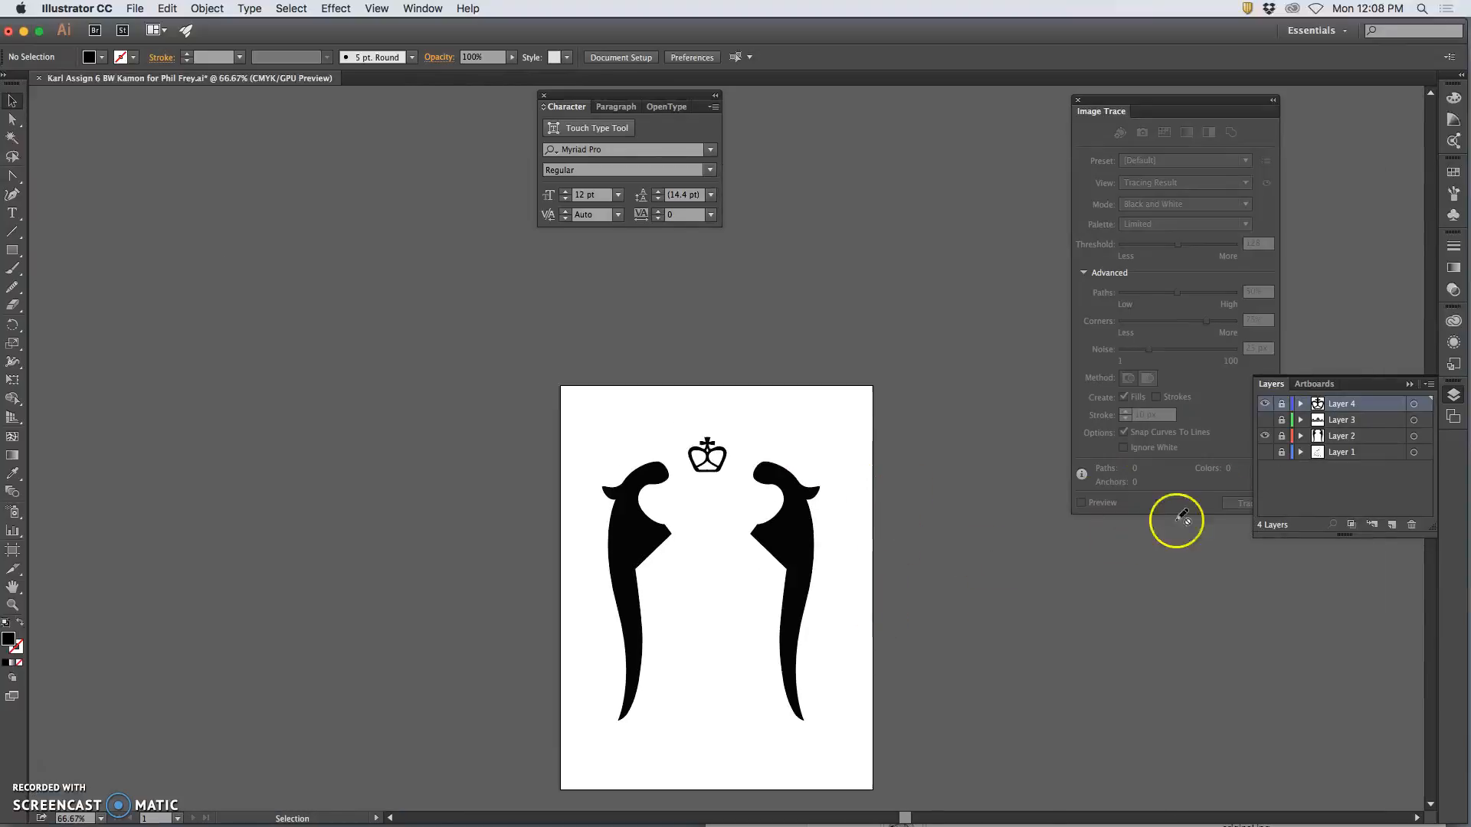
left_click(1265, 453)
left_click(896, 555)
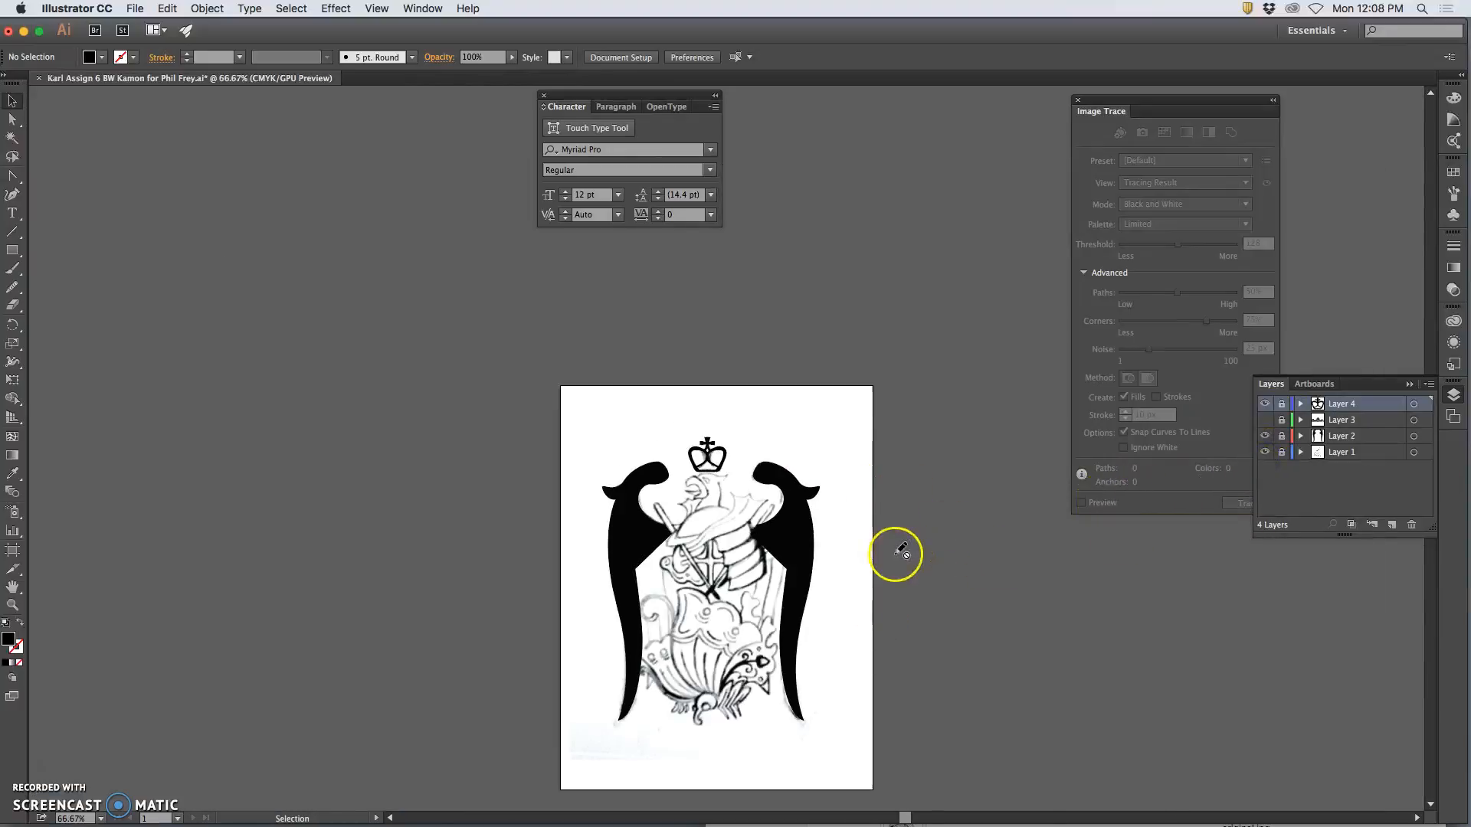
key("super+plus")
key("super+plus")
key("super+plus")
left_click_drag(771, 545, 591, 312)
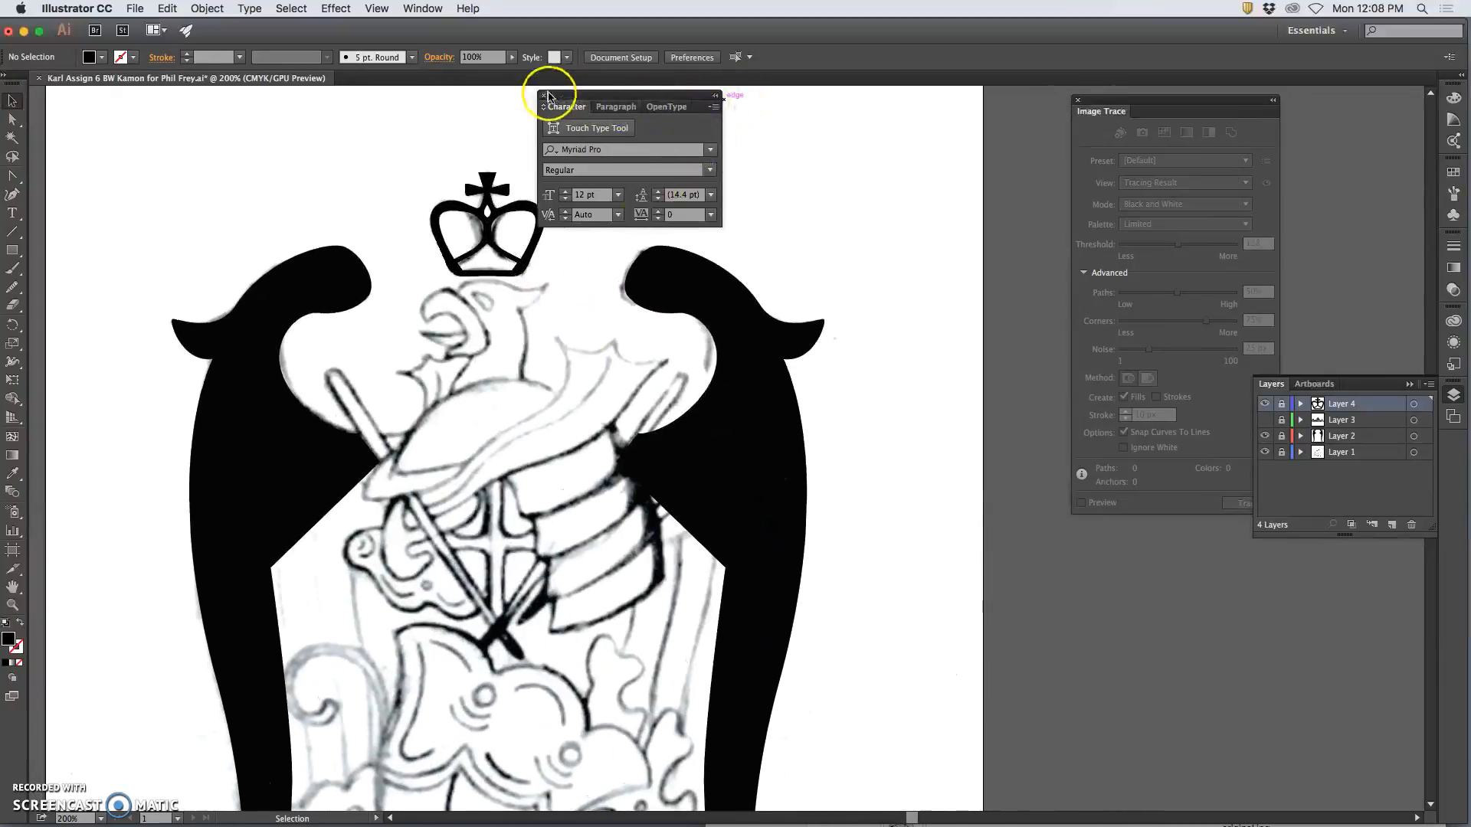
- Close the floating Character panel that covers the artwork near the crown
left_click(555, 121)
left_click(547, 95)
left_click(459, 273)
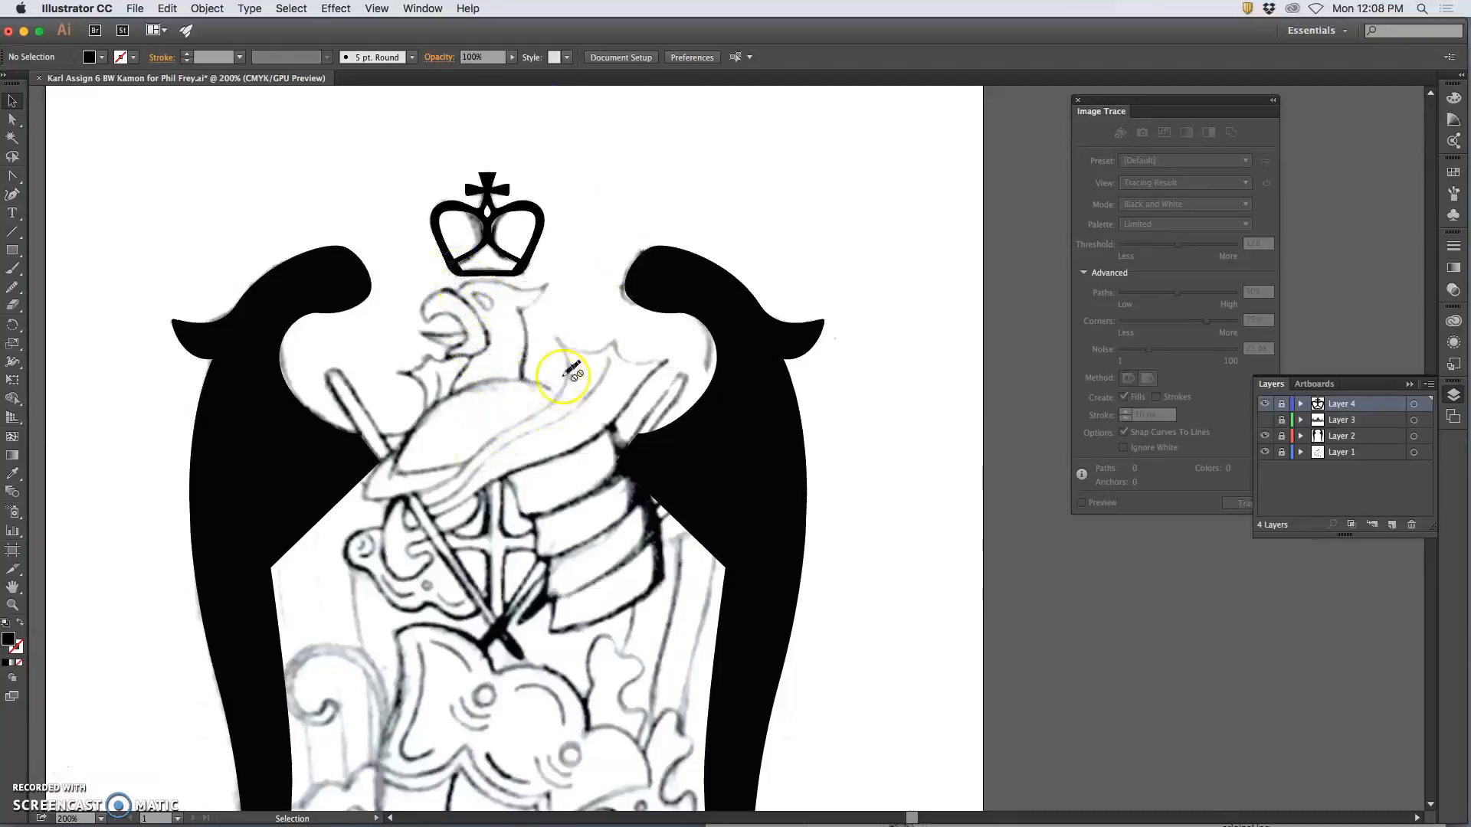
- Bring up the Coat_of_arms_of_Germany.svg.png reference in Preview, examine its eagle head, and return to Illustrator
mouse_move(1111, 819)
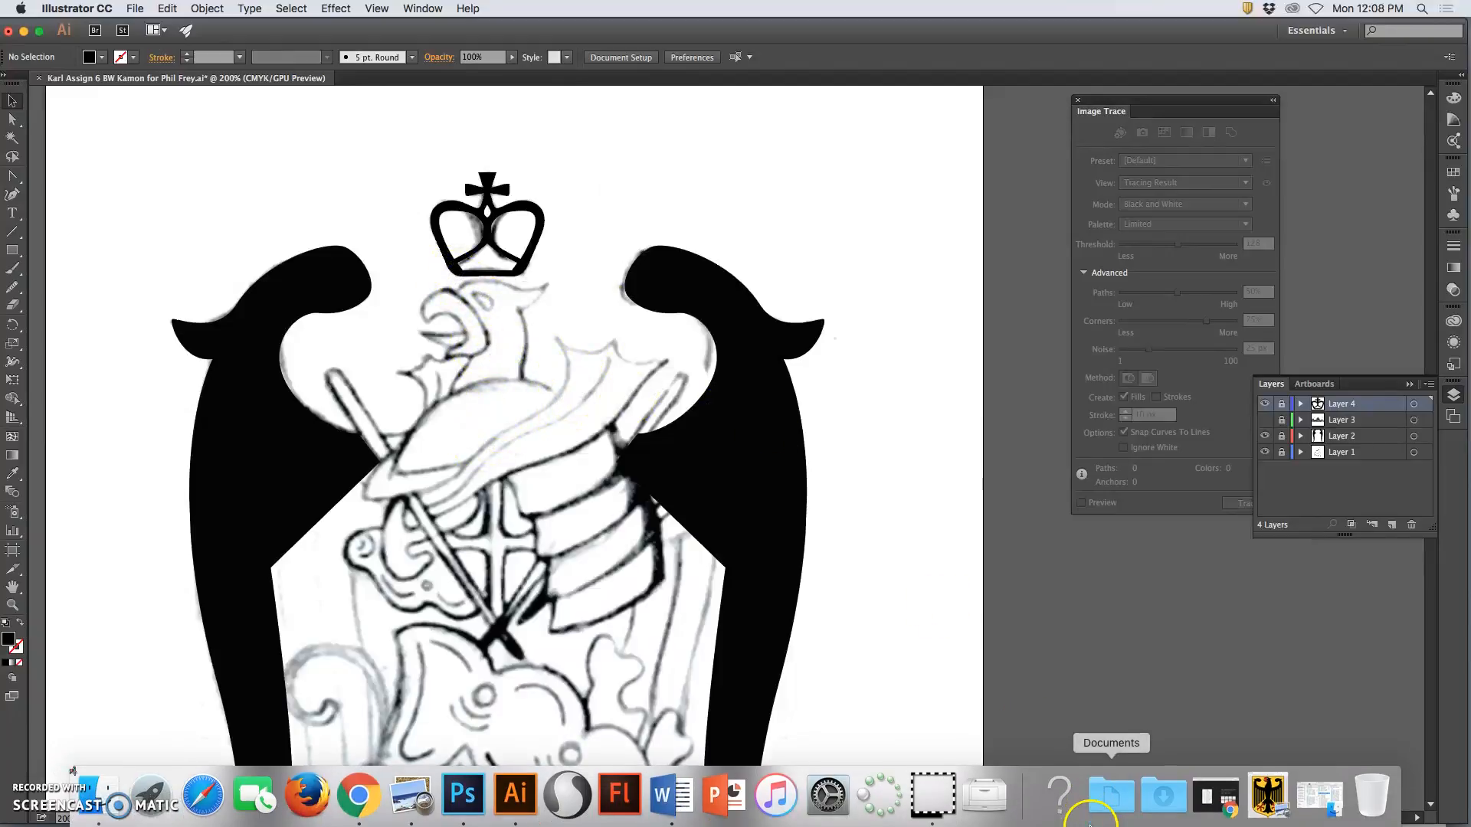
left_click(1269, 814)
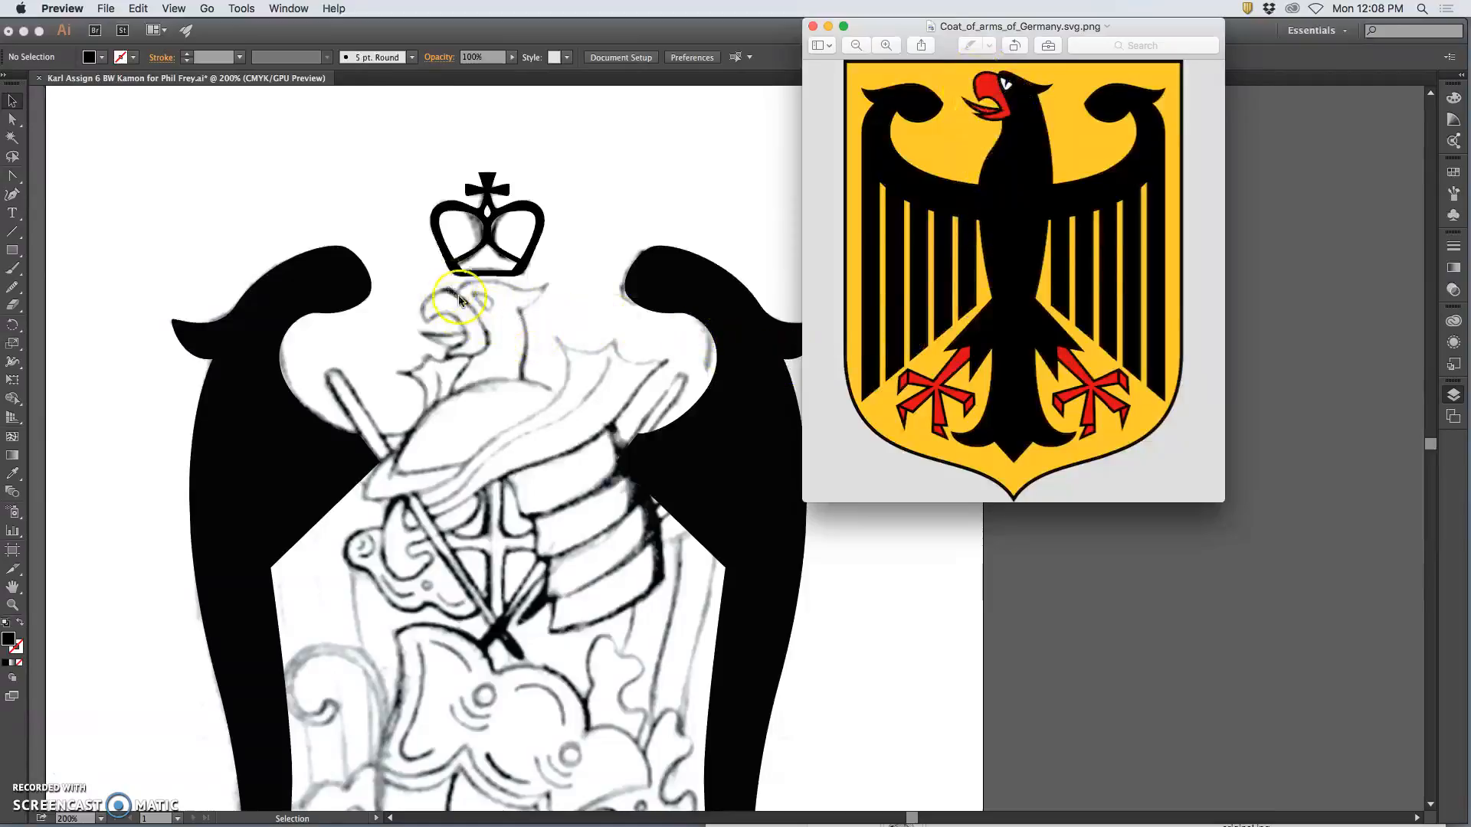
left_click(232, 32)
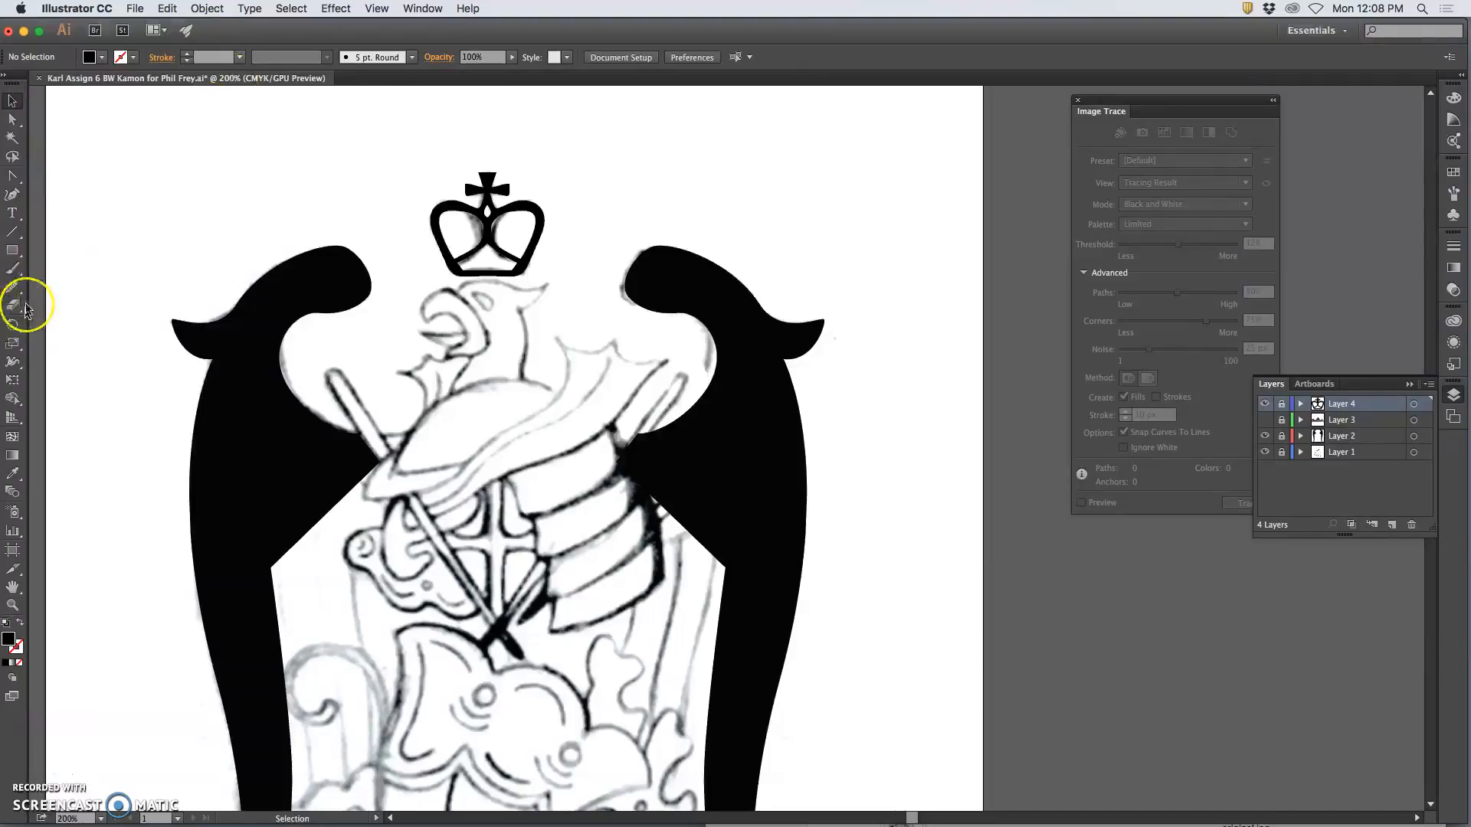
- Activate the Blob Brush, accept its 6 pt pressure-sensitive size with 6 pt variation, and add a new layer above Layer 4
left_click_drag(15, 274, 85, 292)
double_click(14, 270)
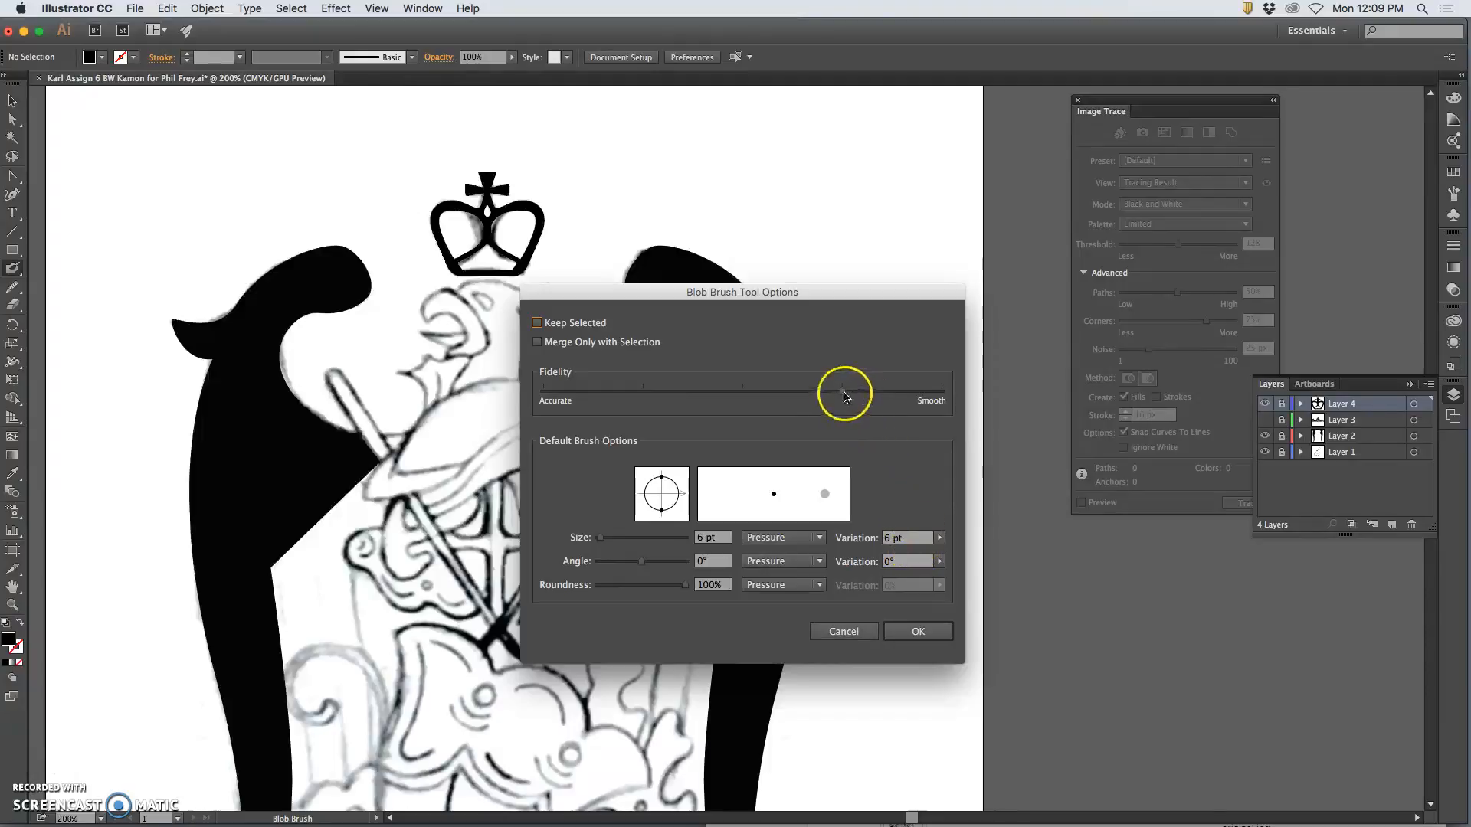
left_click_drag(842, 393, 847, 394)
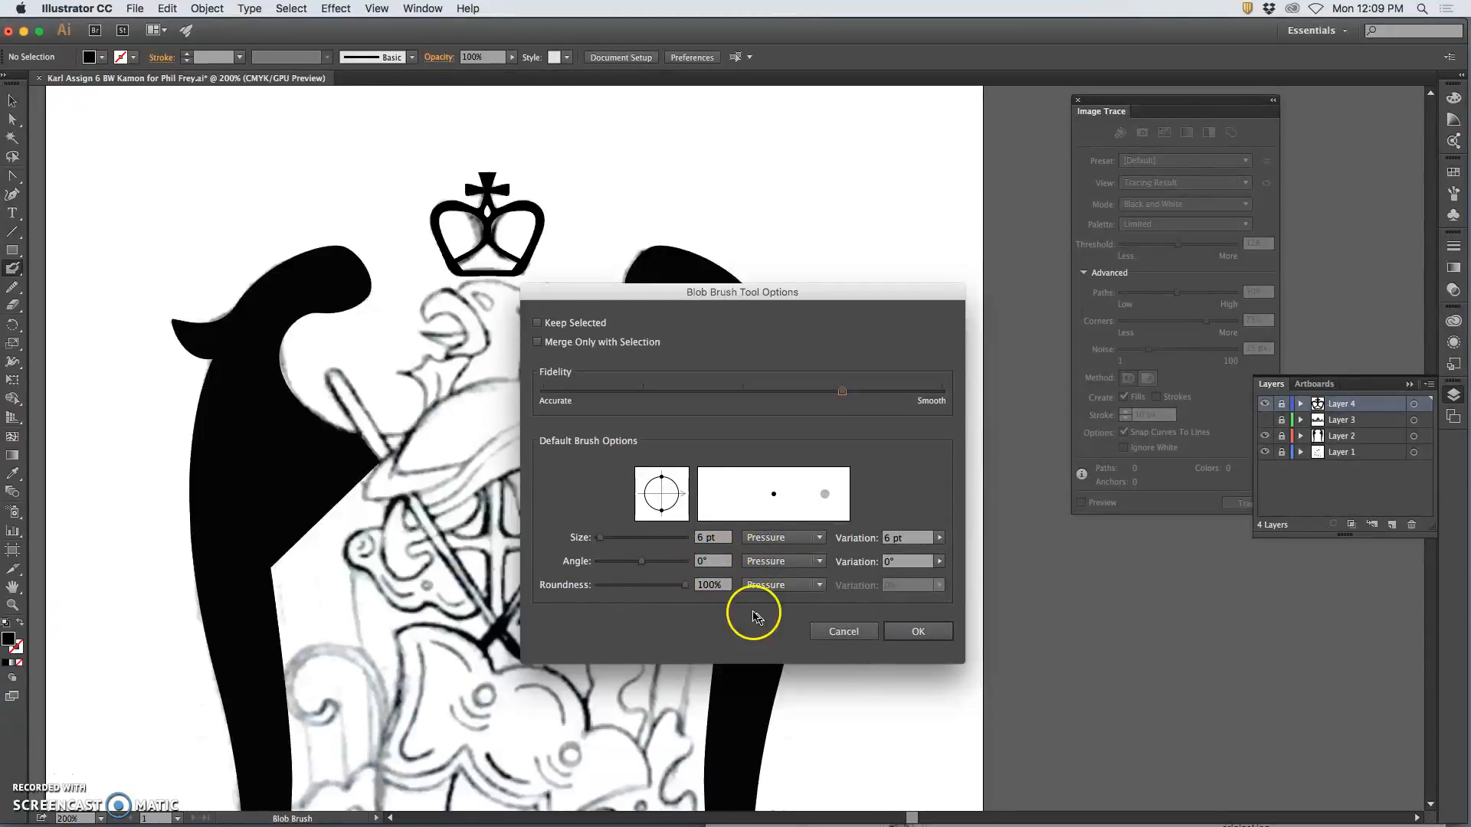
left_click(917, 633)
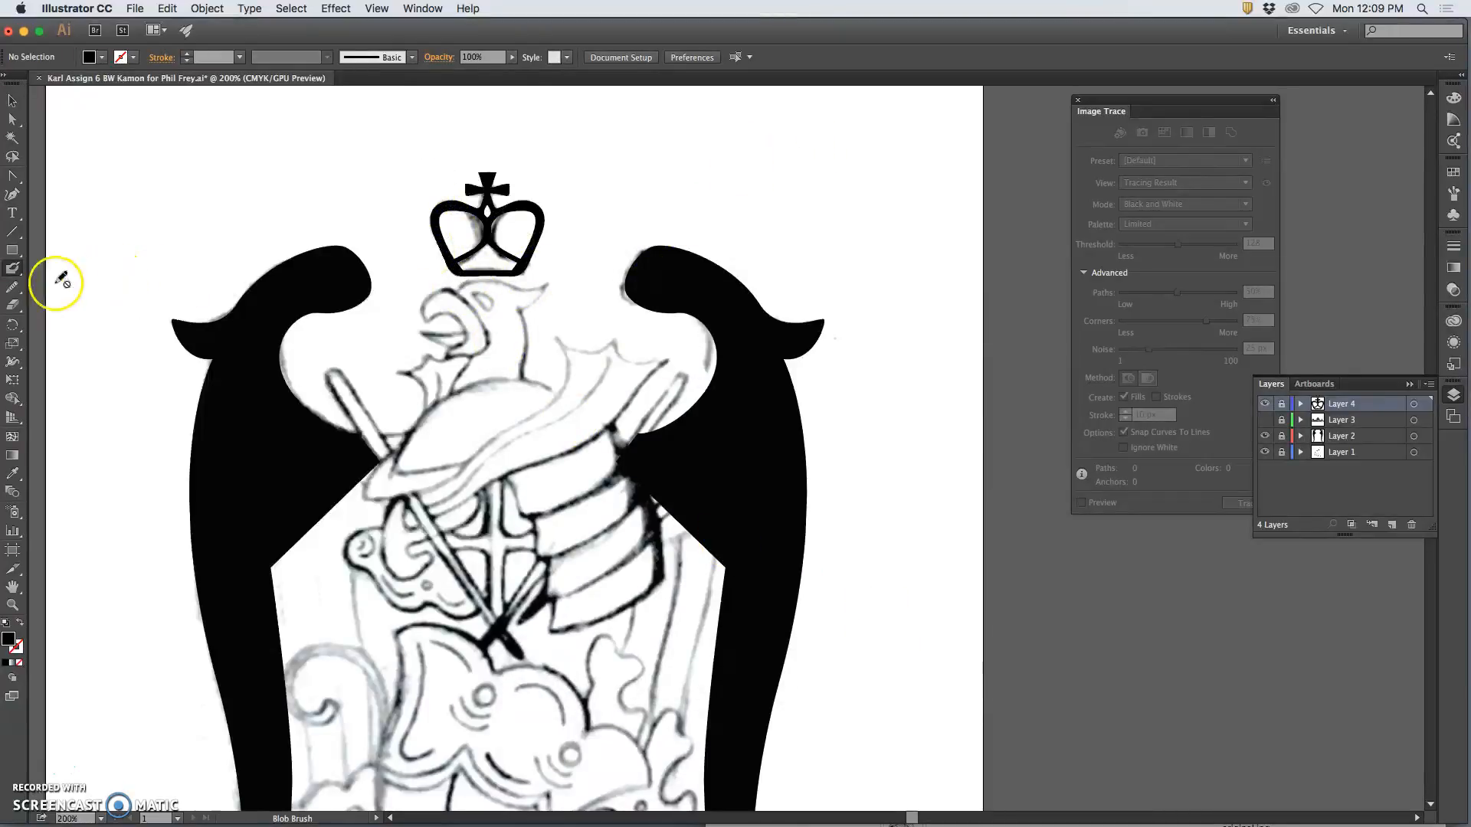
left_click(1392, 526)
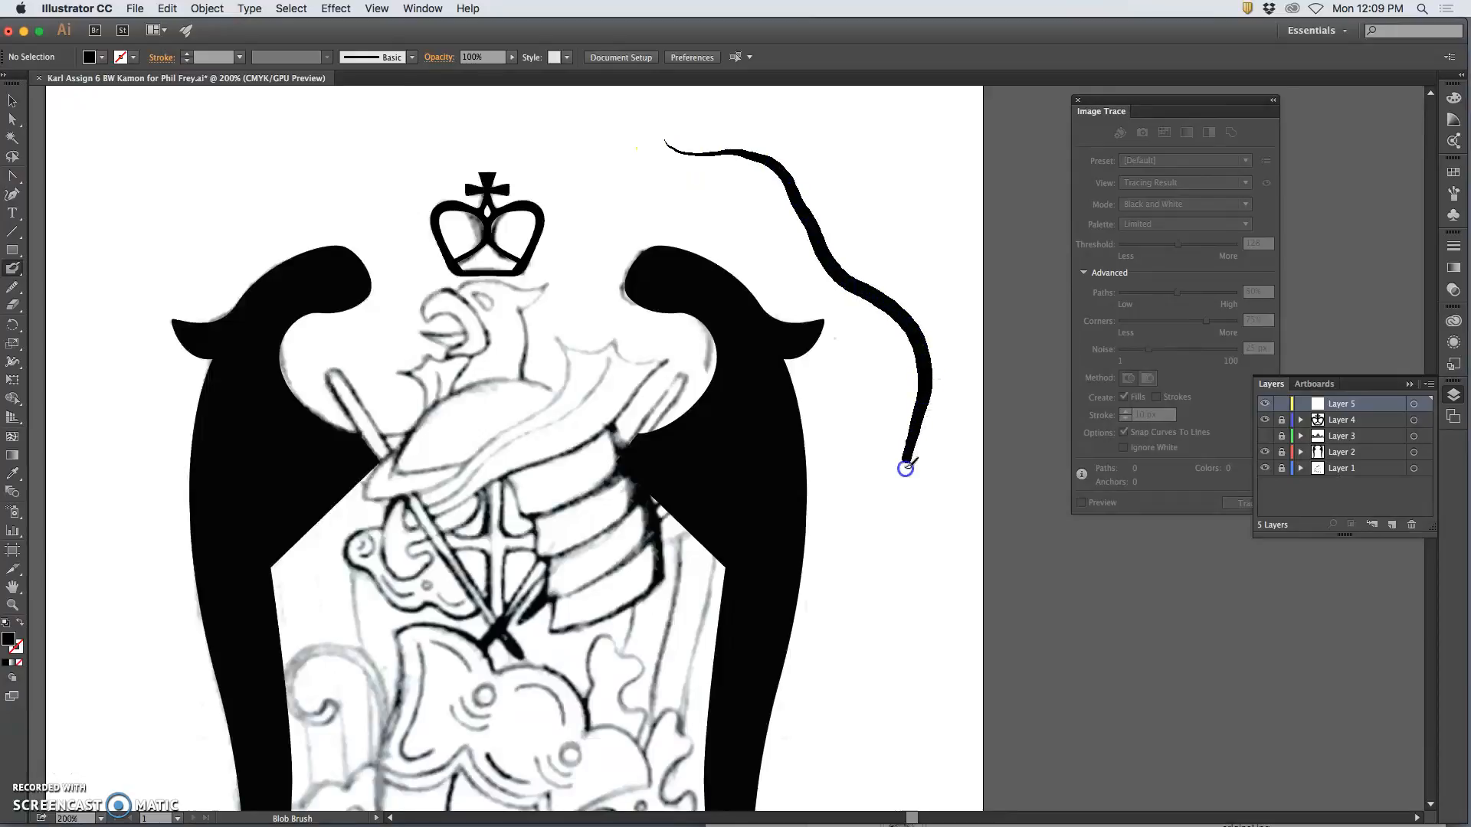
- Try the Blob Brush with freehand test strokes outside the right wing and delete them
left_click_drag(900, 527, 893, 595)
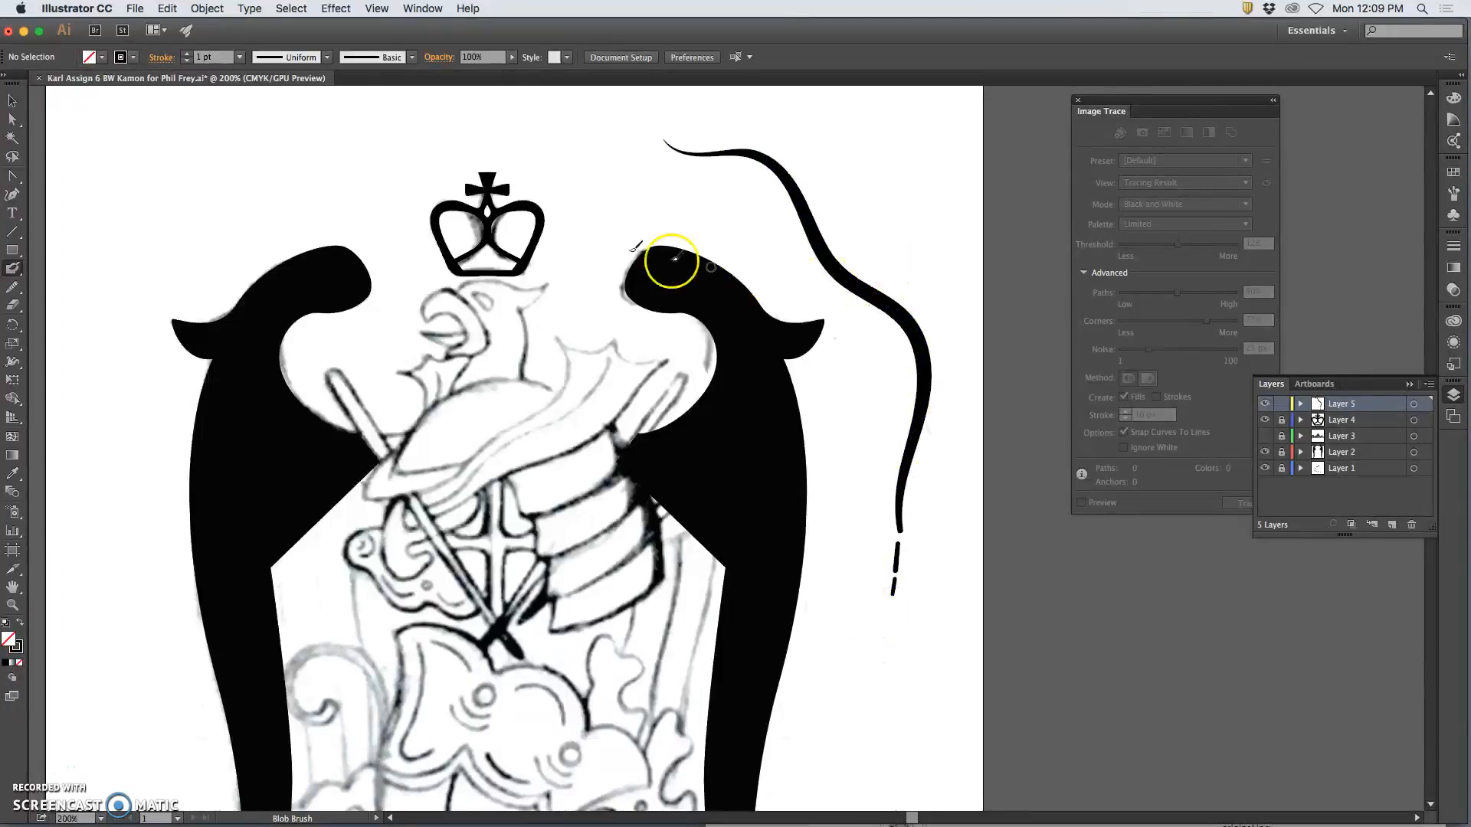
left_click(13, 119)
left_click(837, 275)
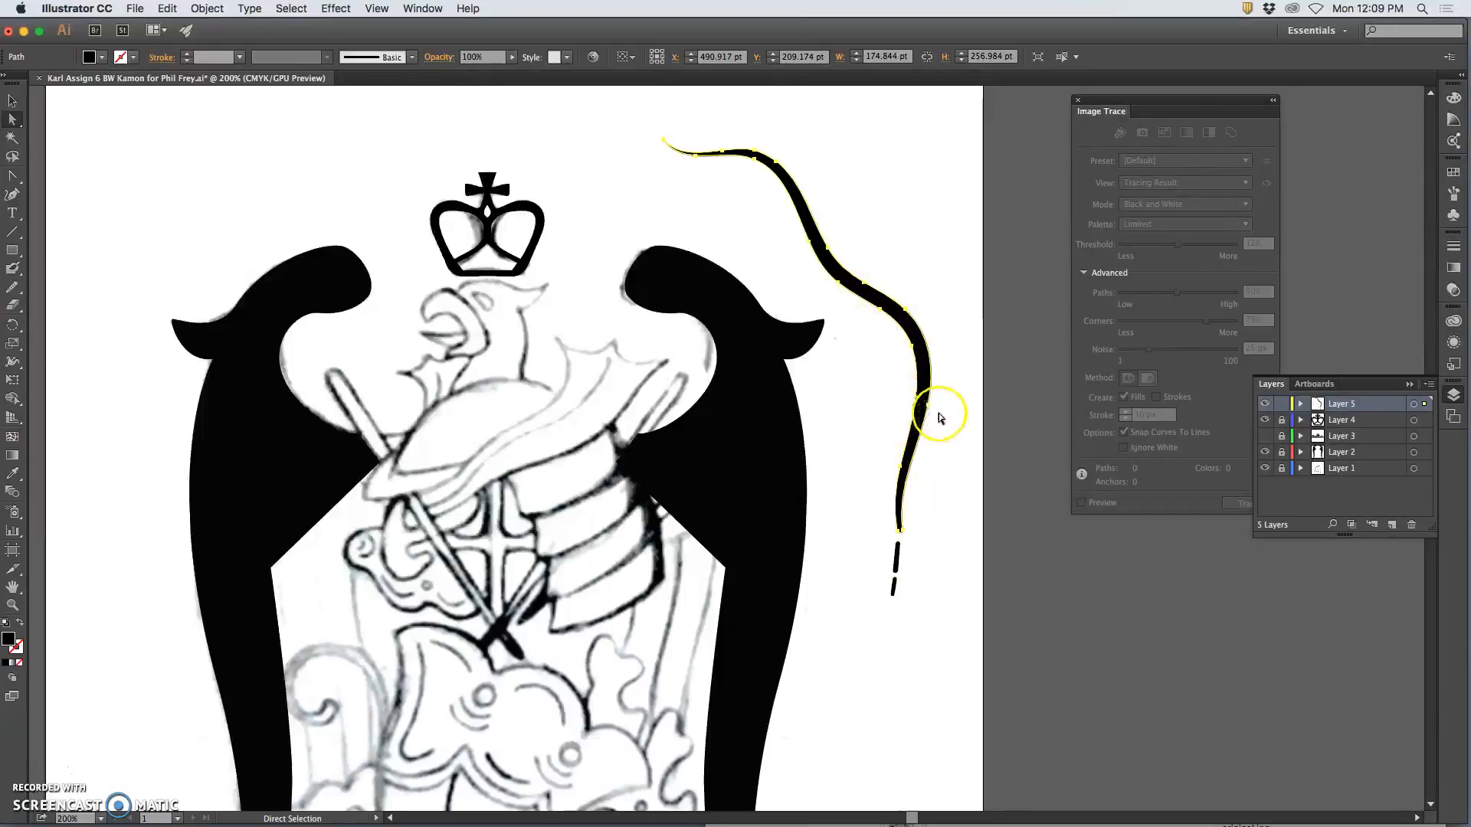
key("Delete")
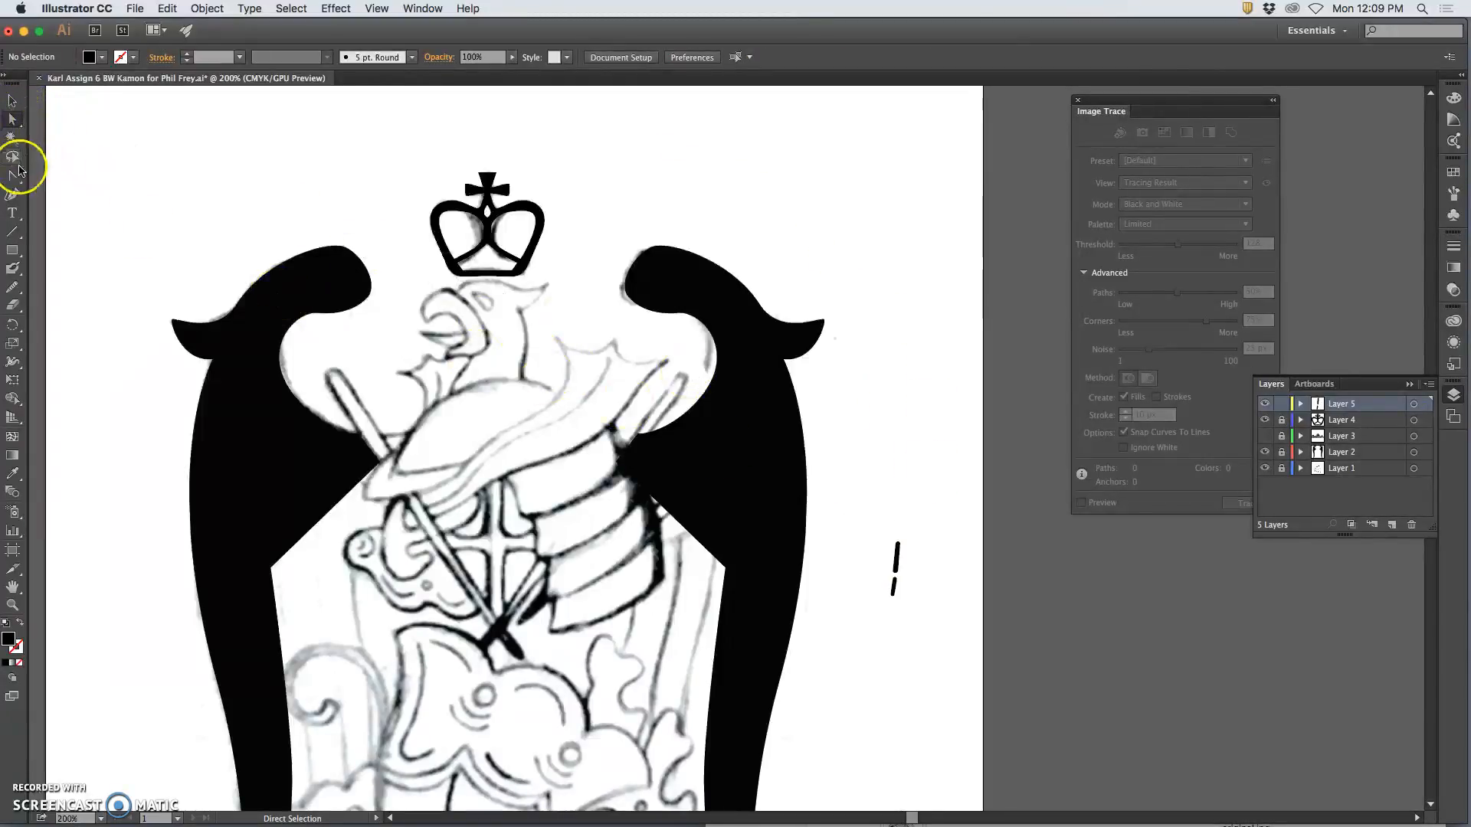
left_click(12, 105)
left_click_drag(878, 619, 879, 619)
key("Delete")
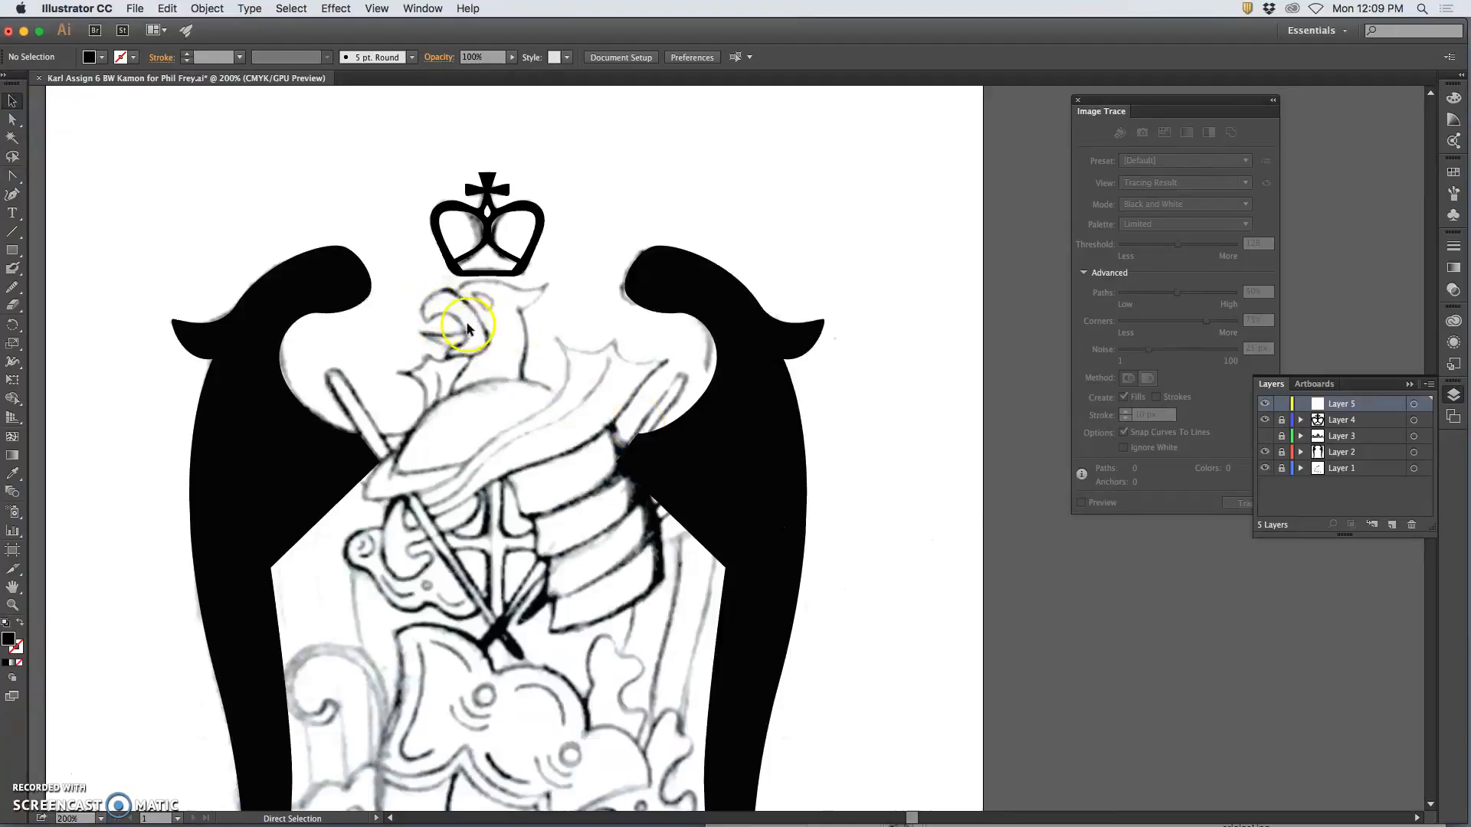
- Try to trace the outline of the bird's hooked upper beak with the 6 pt Blob Brush
key("super+equal")
left_click_drag(457, 272, 806, 455)
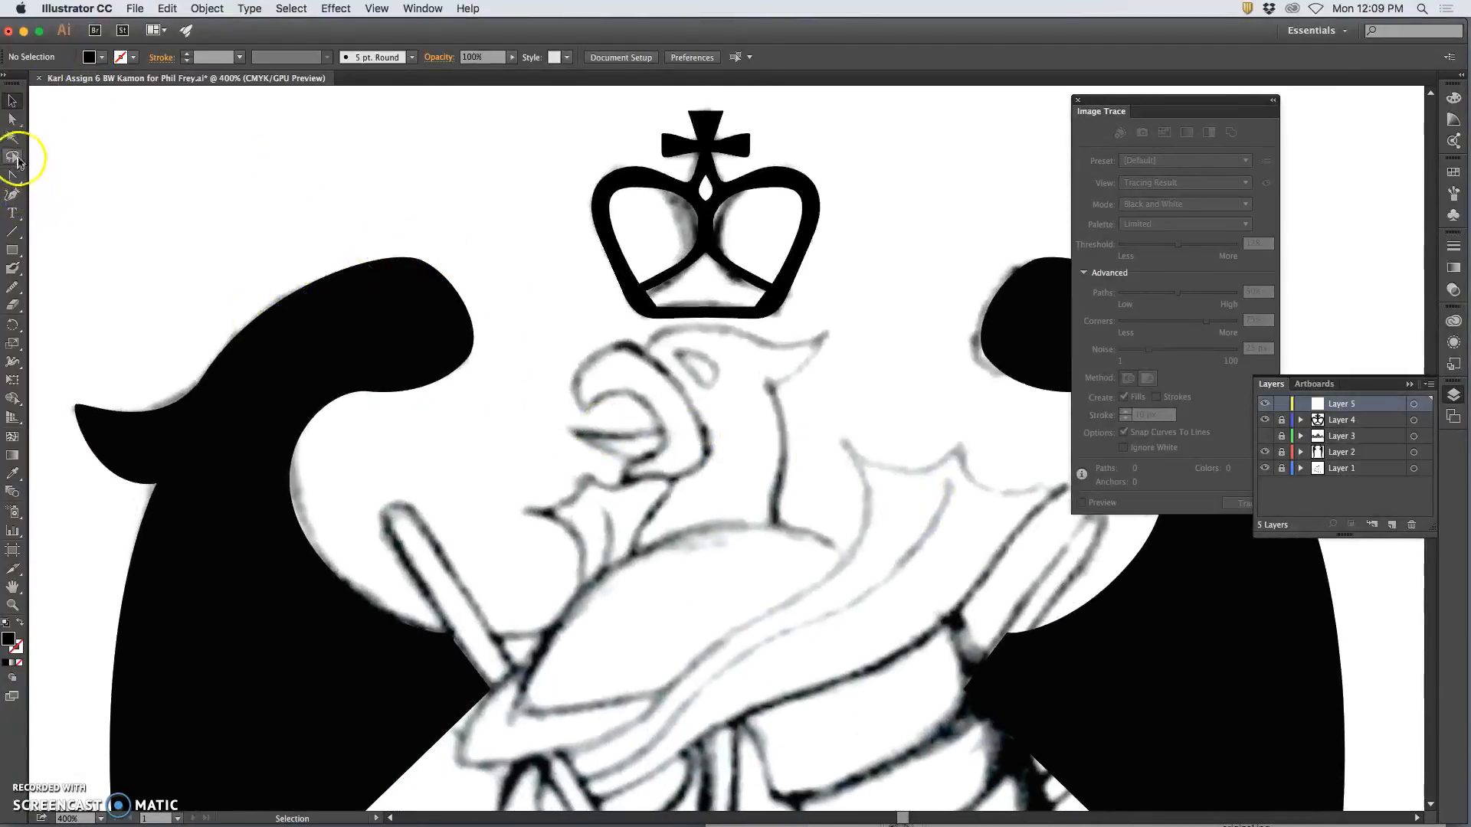
left_click(13, 267)
mouse_move(665, 373)
left_mouse_down()
mouse_move(627, 322)
mouse_move(624, 338)
mouse_move(647, 353)
left_mouse_up()
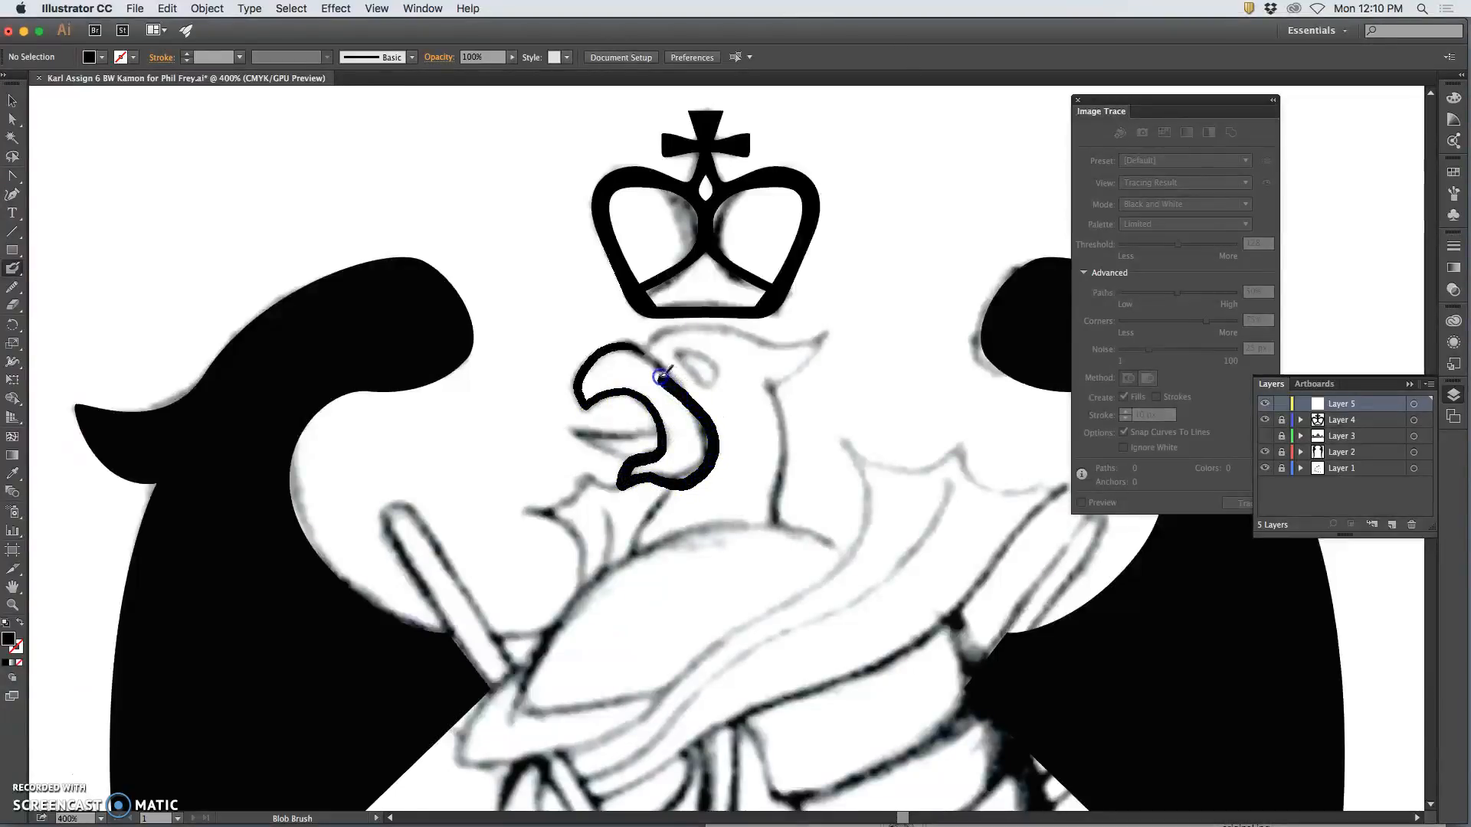
left_click_drag(618, 347, 612, 349)
key("shift+x")
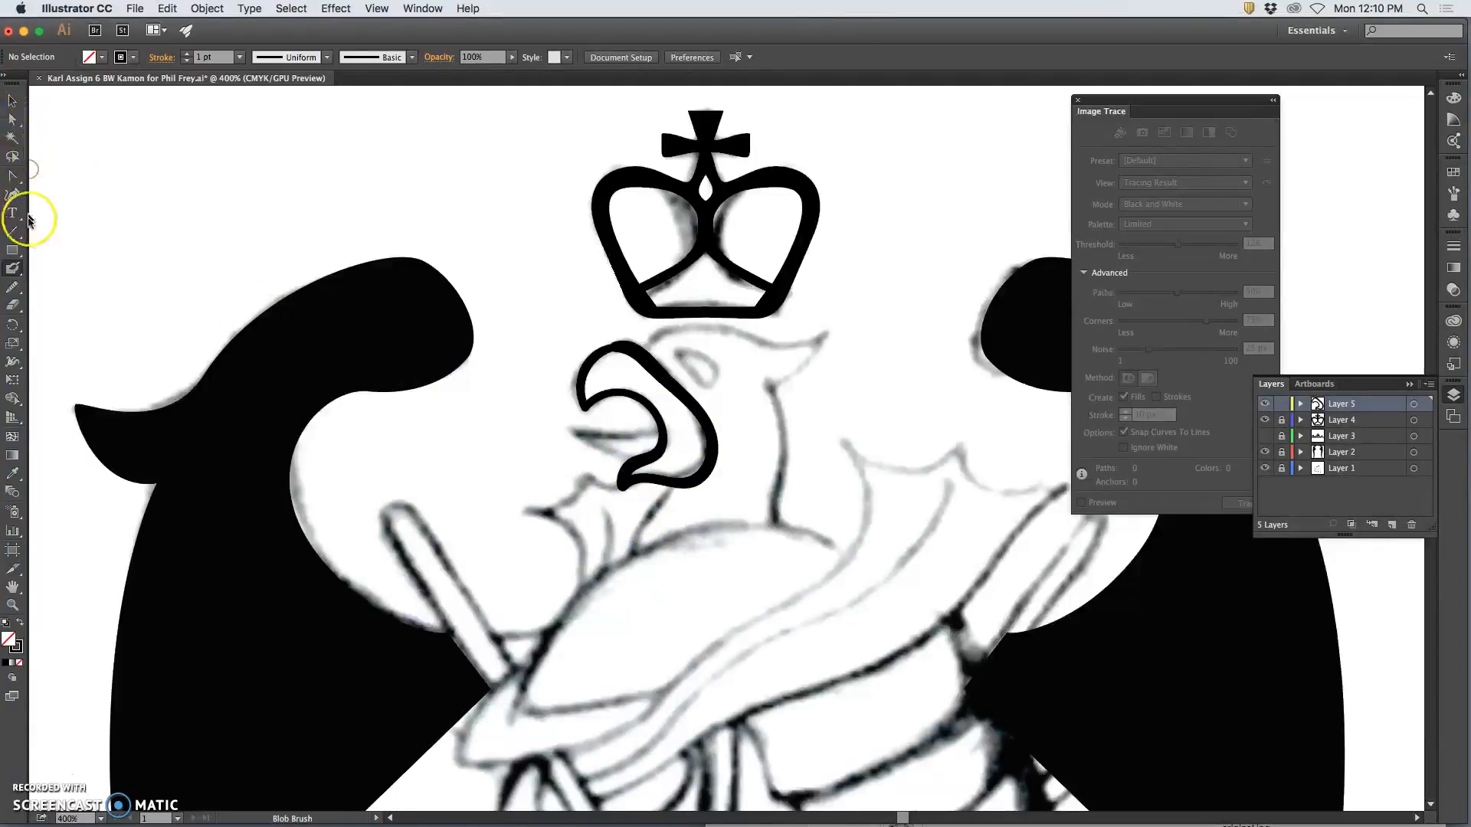
- Set the Blob Brush size to 4 pt with 4 pt pressure variation, and undo a short test stroke
double_click(14, 268)
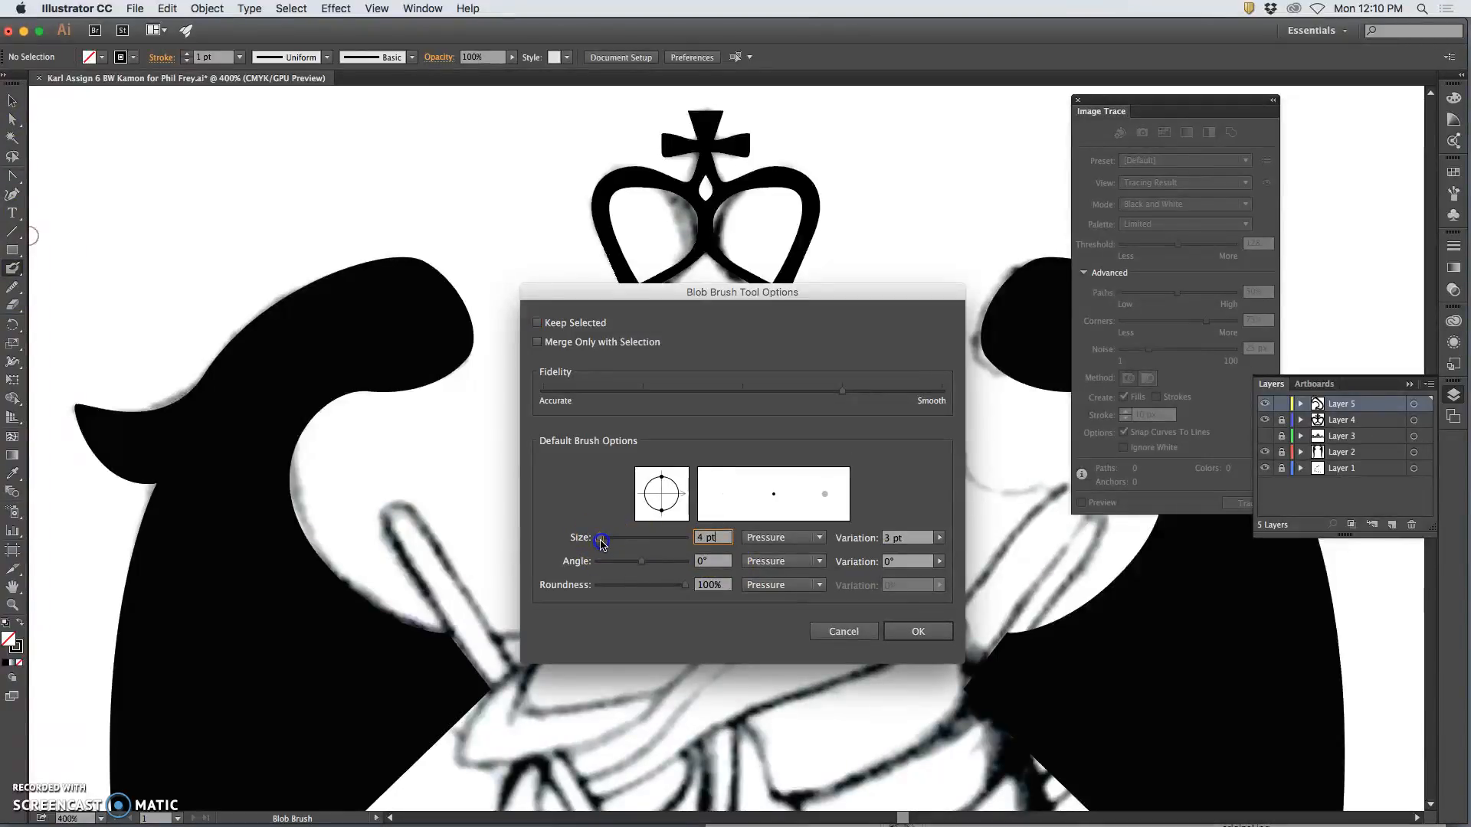
left_click(913, 628)
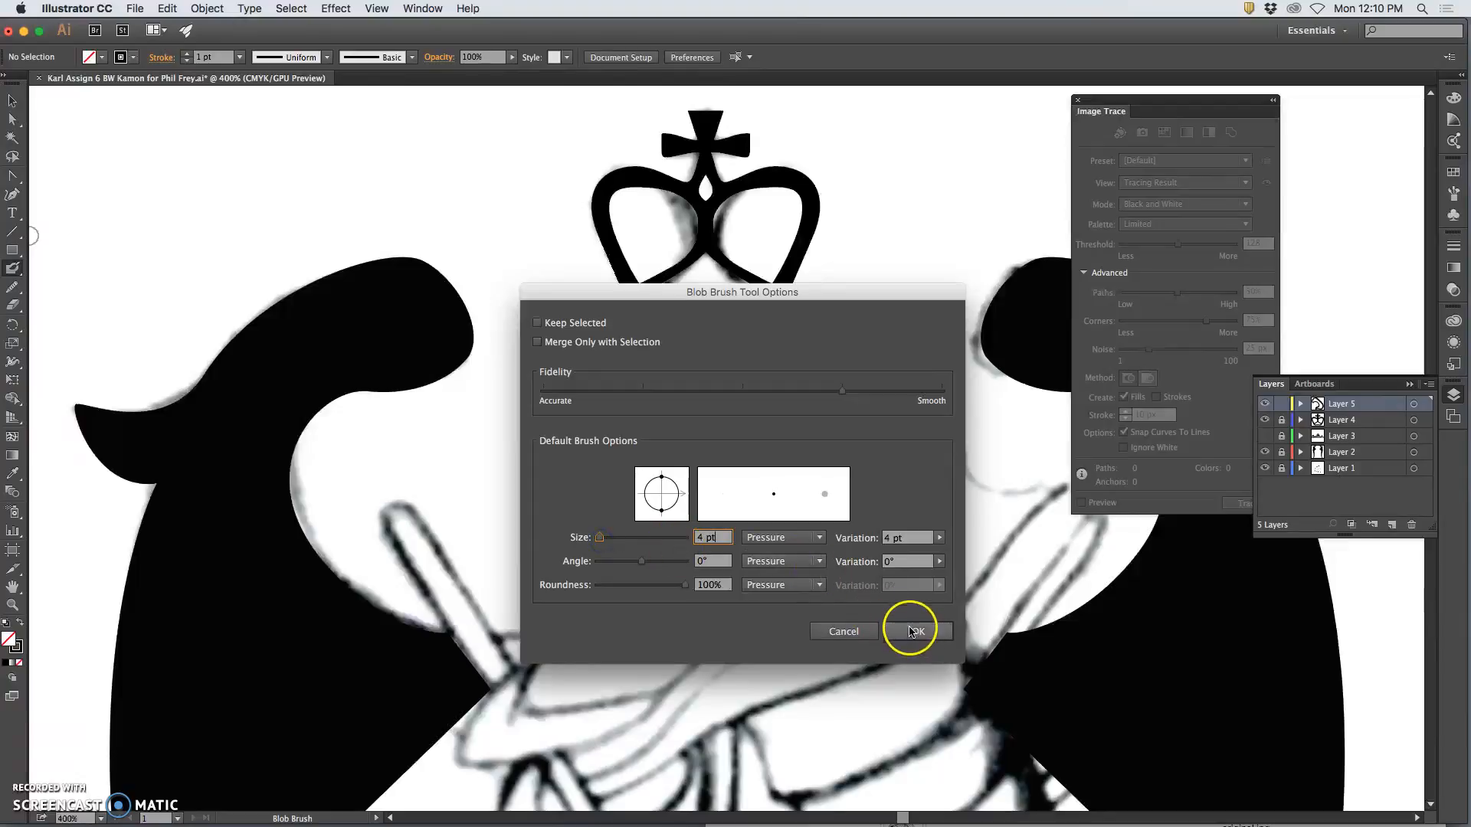
mouse_move(884, 221)
left_mouse_down()
mouse_move(870, 366)
mouse_move(832, 455)
left_mouse_up()
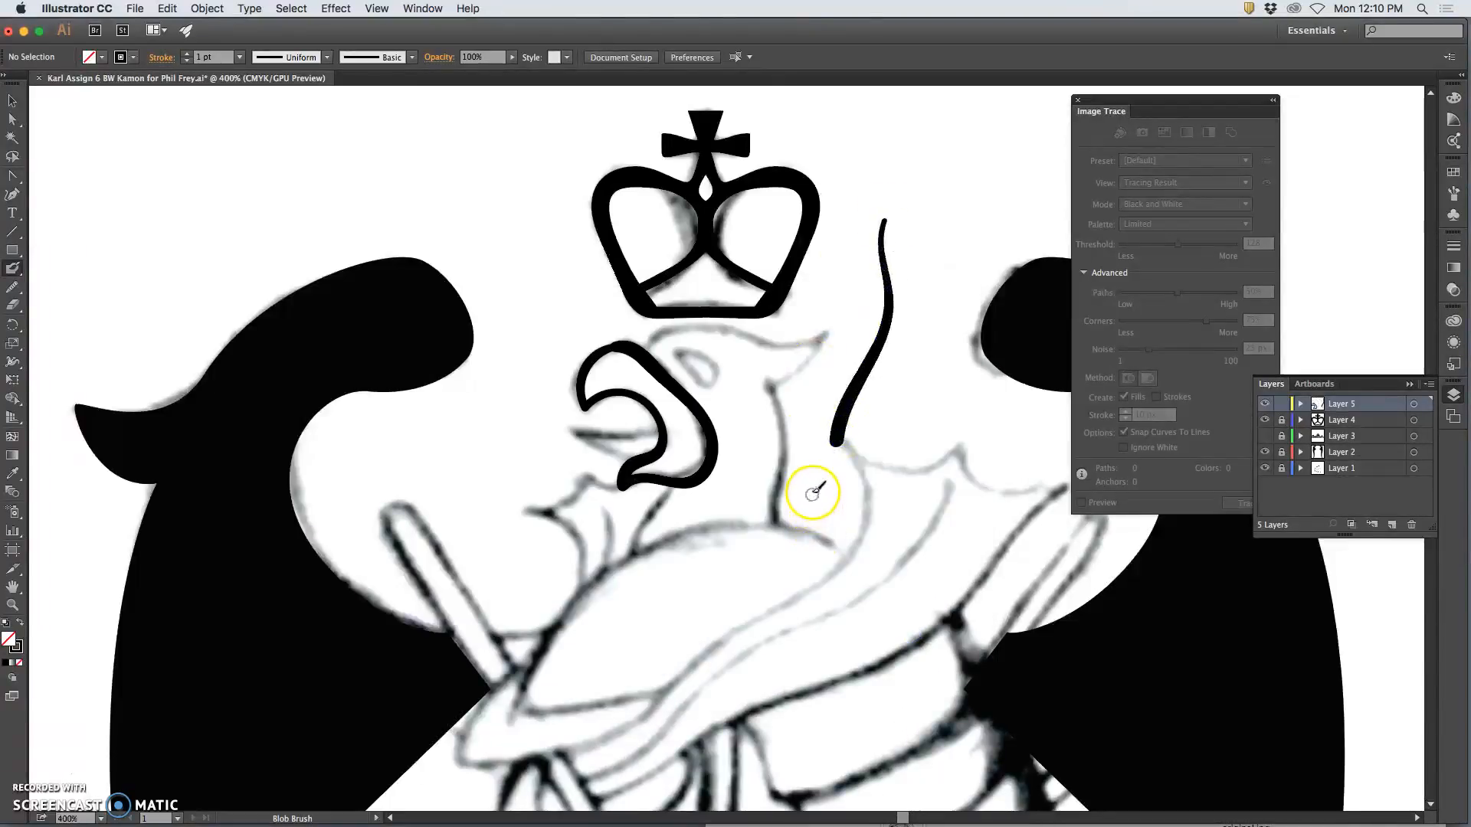
key("super+z")
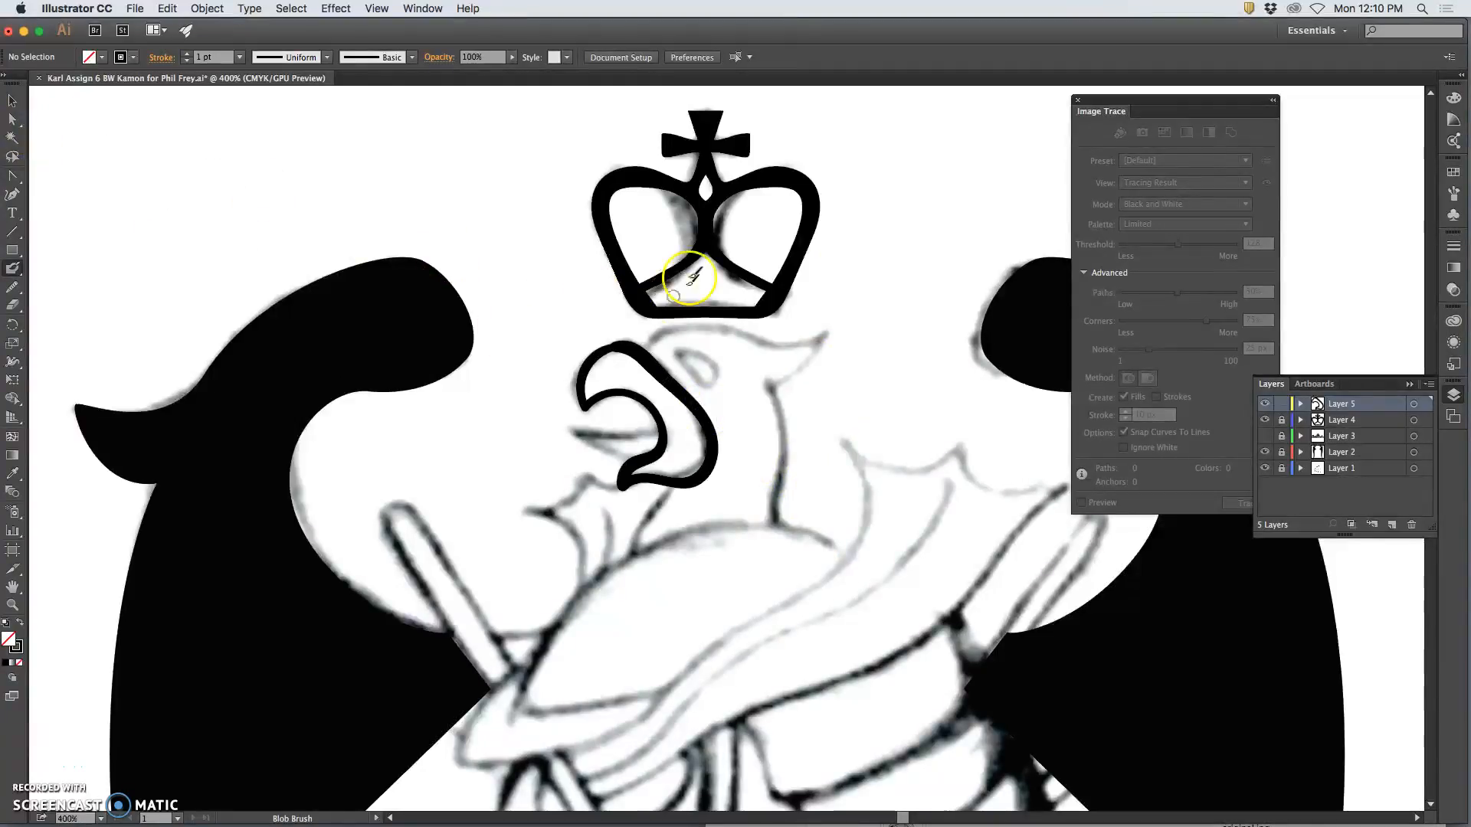
- Delete the thick beak outline and retrace the hooked upper beak as a closed contour with the thinner Blob Brush
left_click(634, 349, "super")
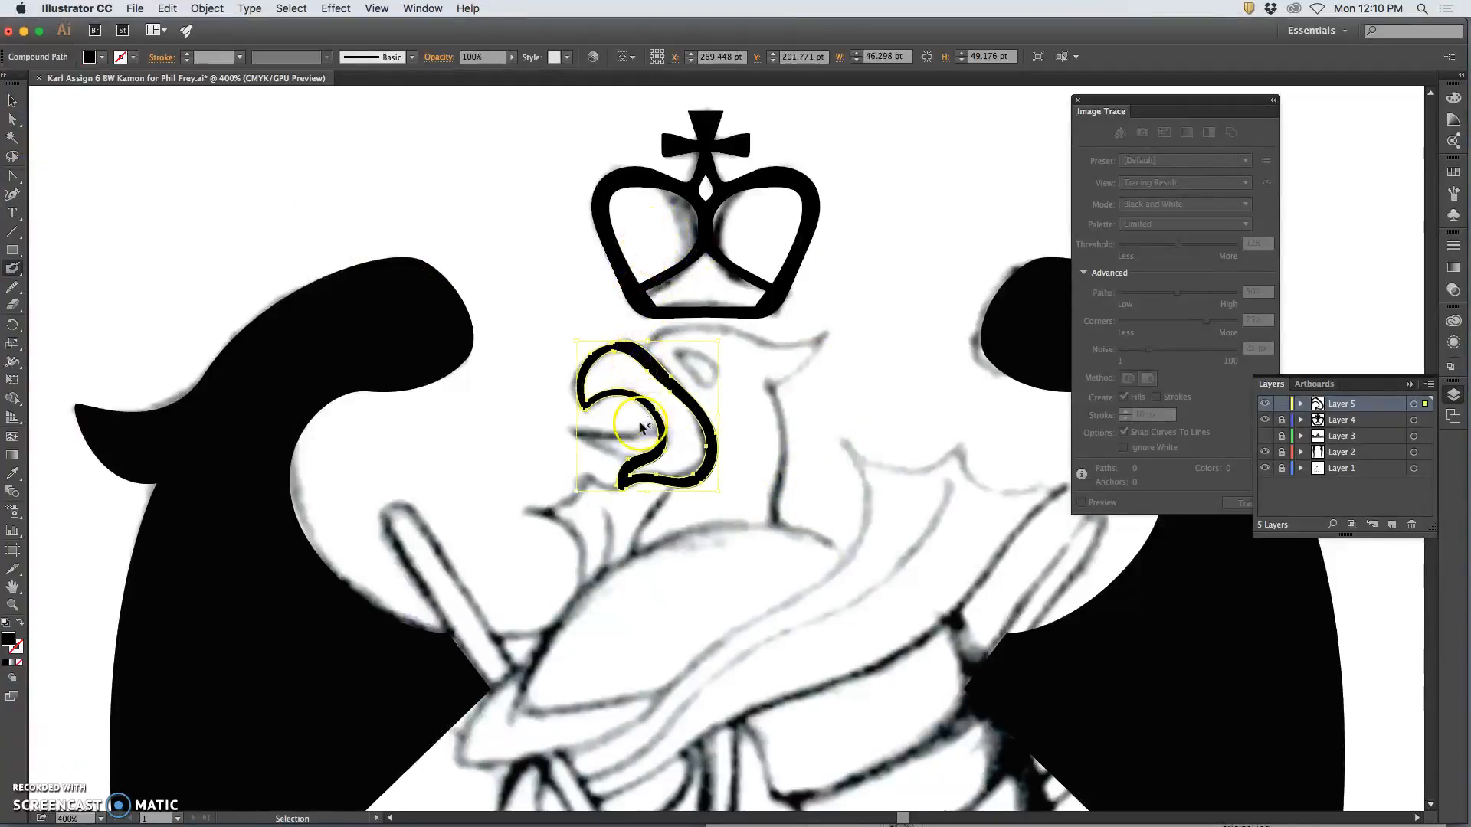
key("Delete")
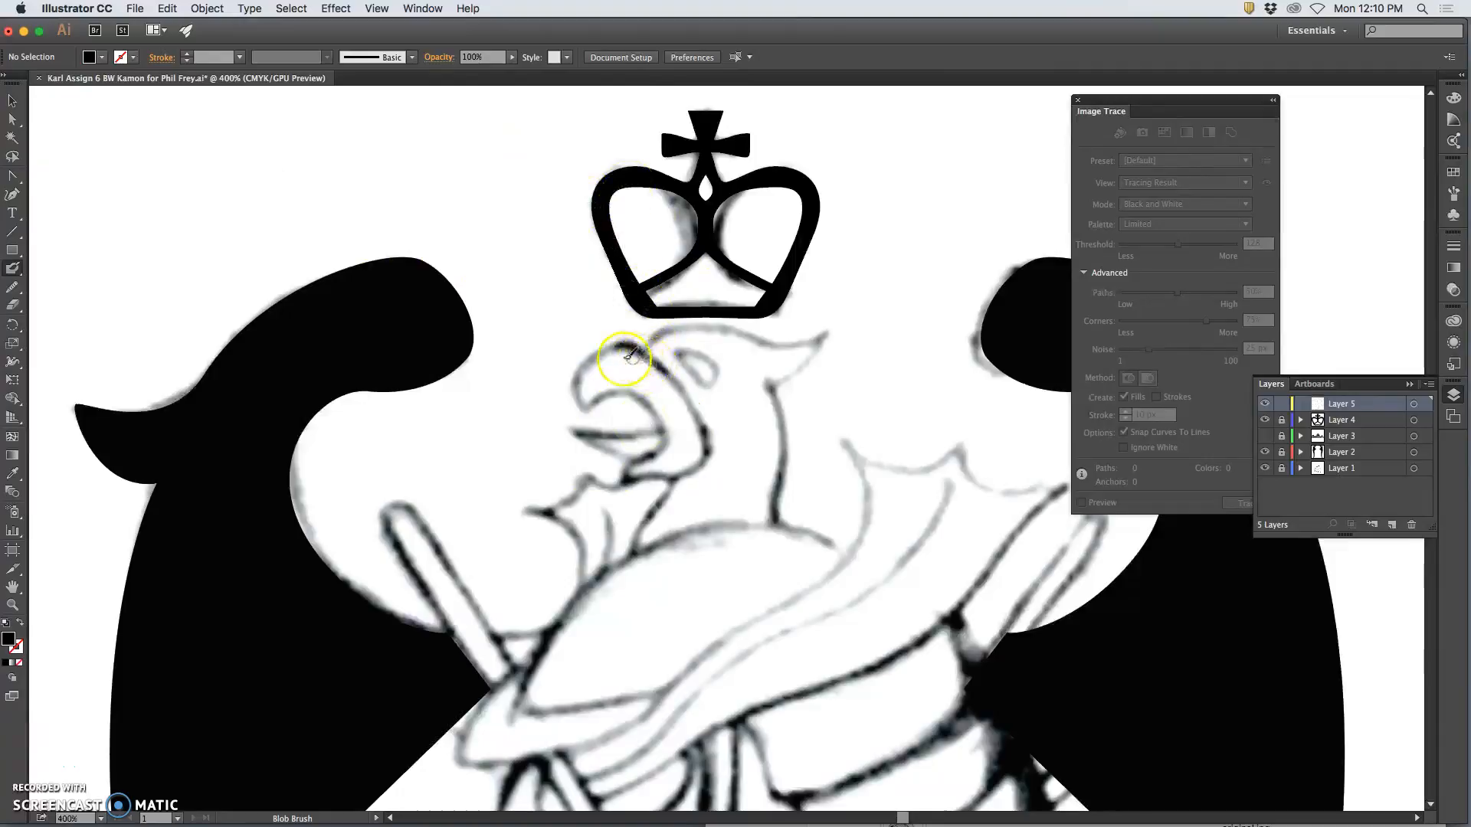
left_click_drag(634, 345, 645, 350)
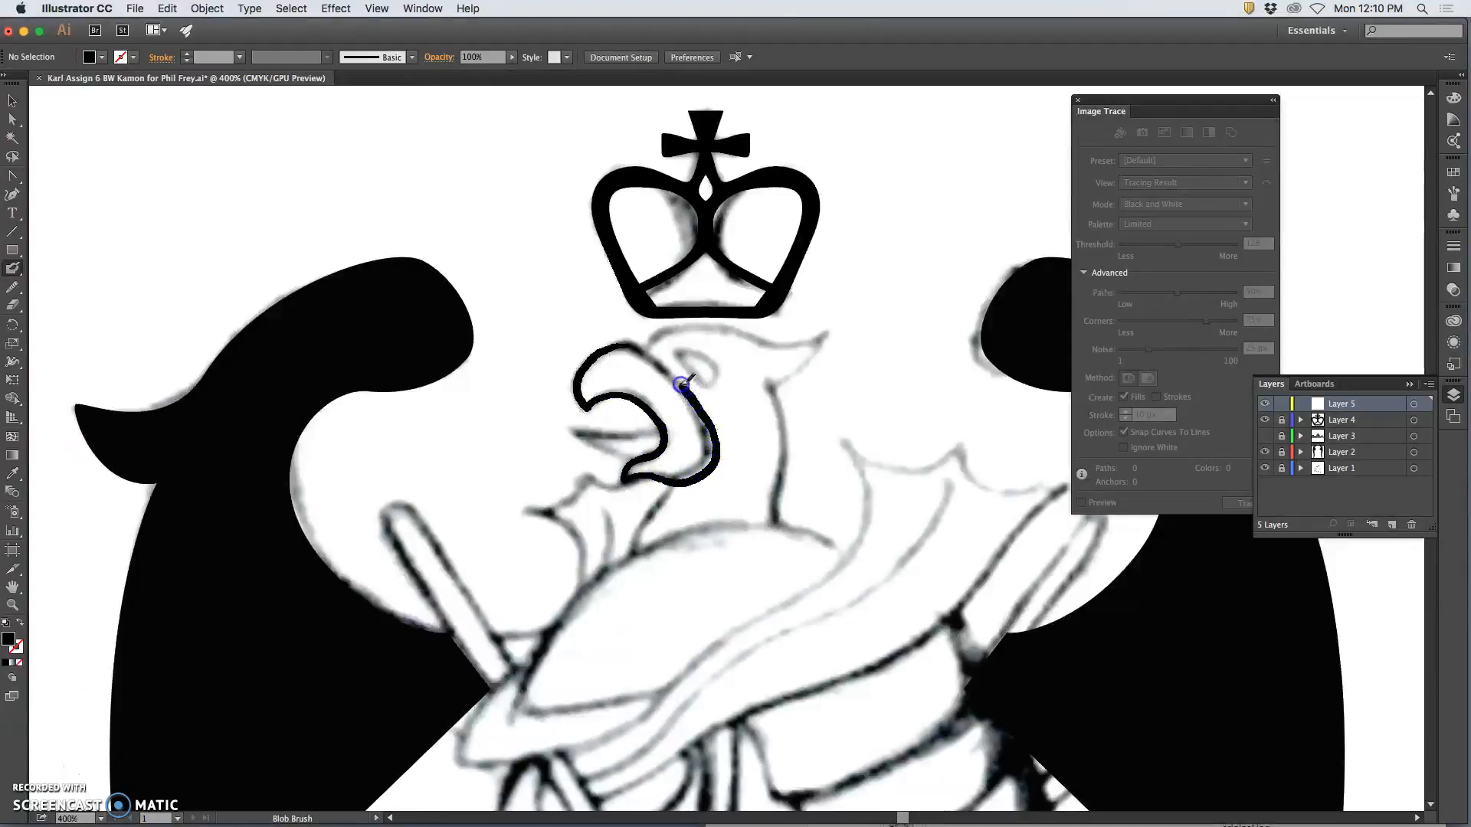
left_click_drag(626, 344, 627, 344)
left_click(674, 535)
left_click(607, 368)
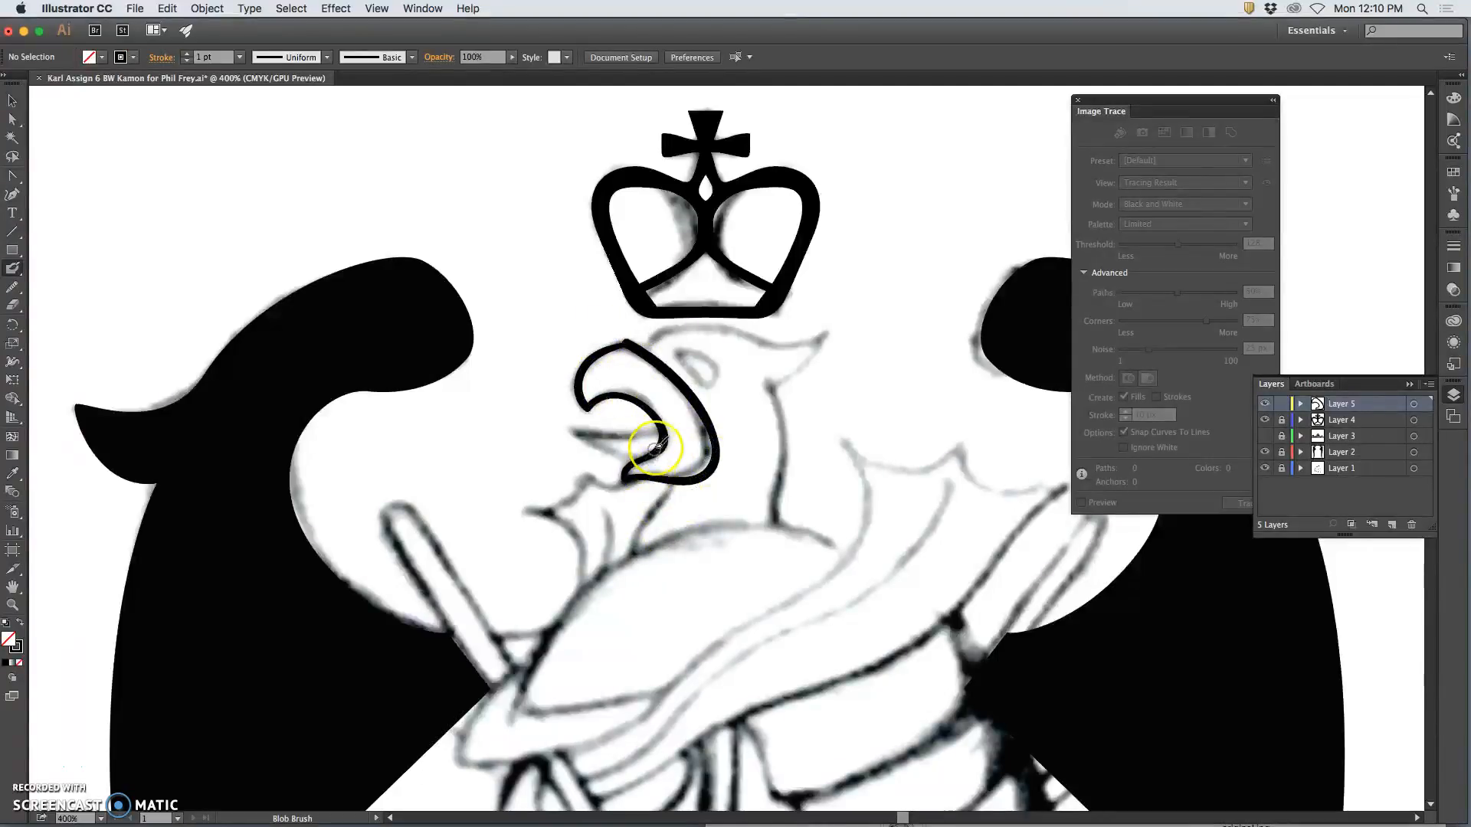
- Select the beak outline and redraw the outer and inner edges at its upper peak with the Pencil tool to round the corner
key("super+equal")
key("super+equal")
key("super+equal")
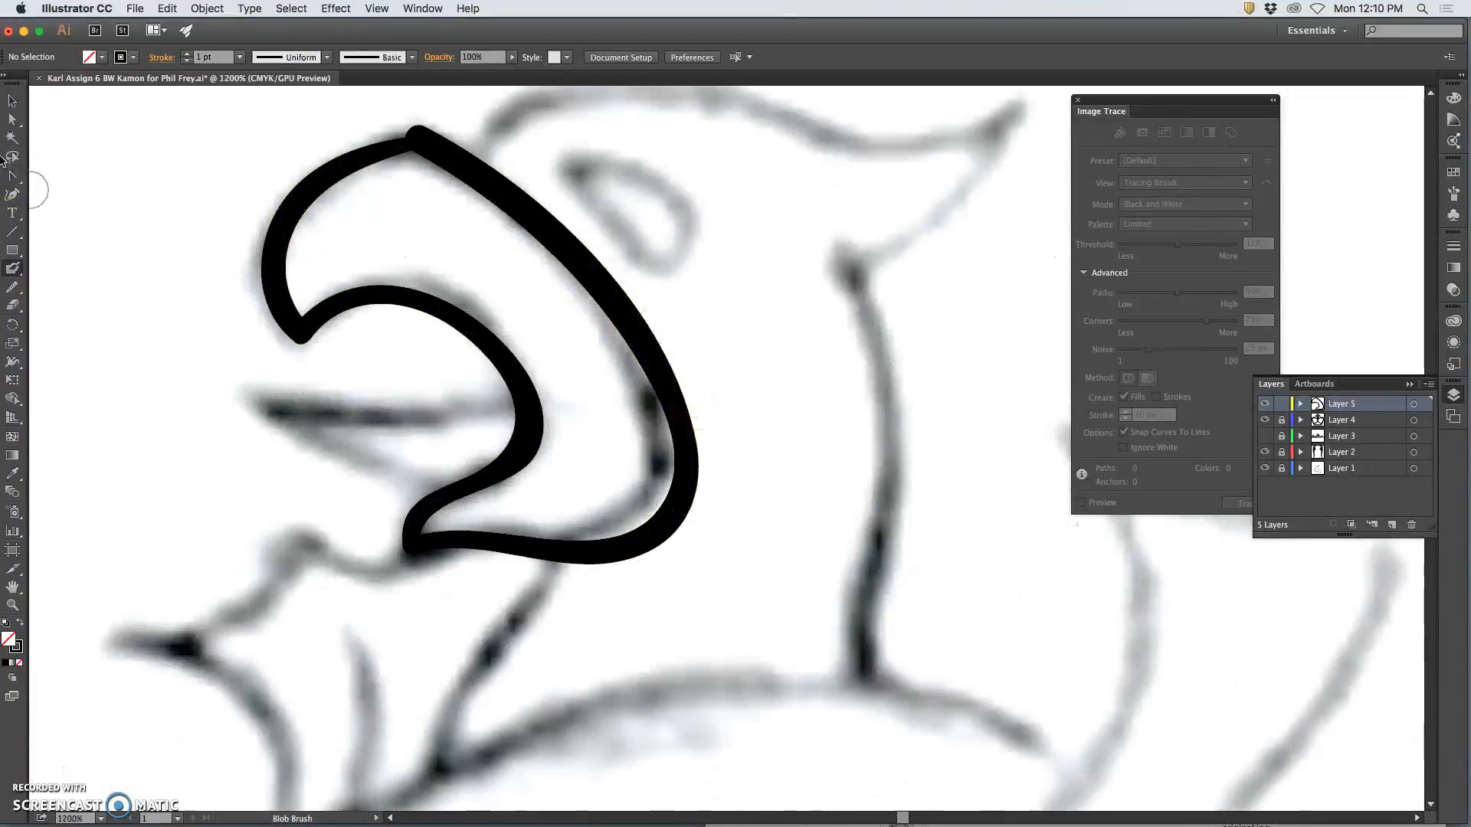
left_click(13, 121)
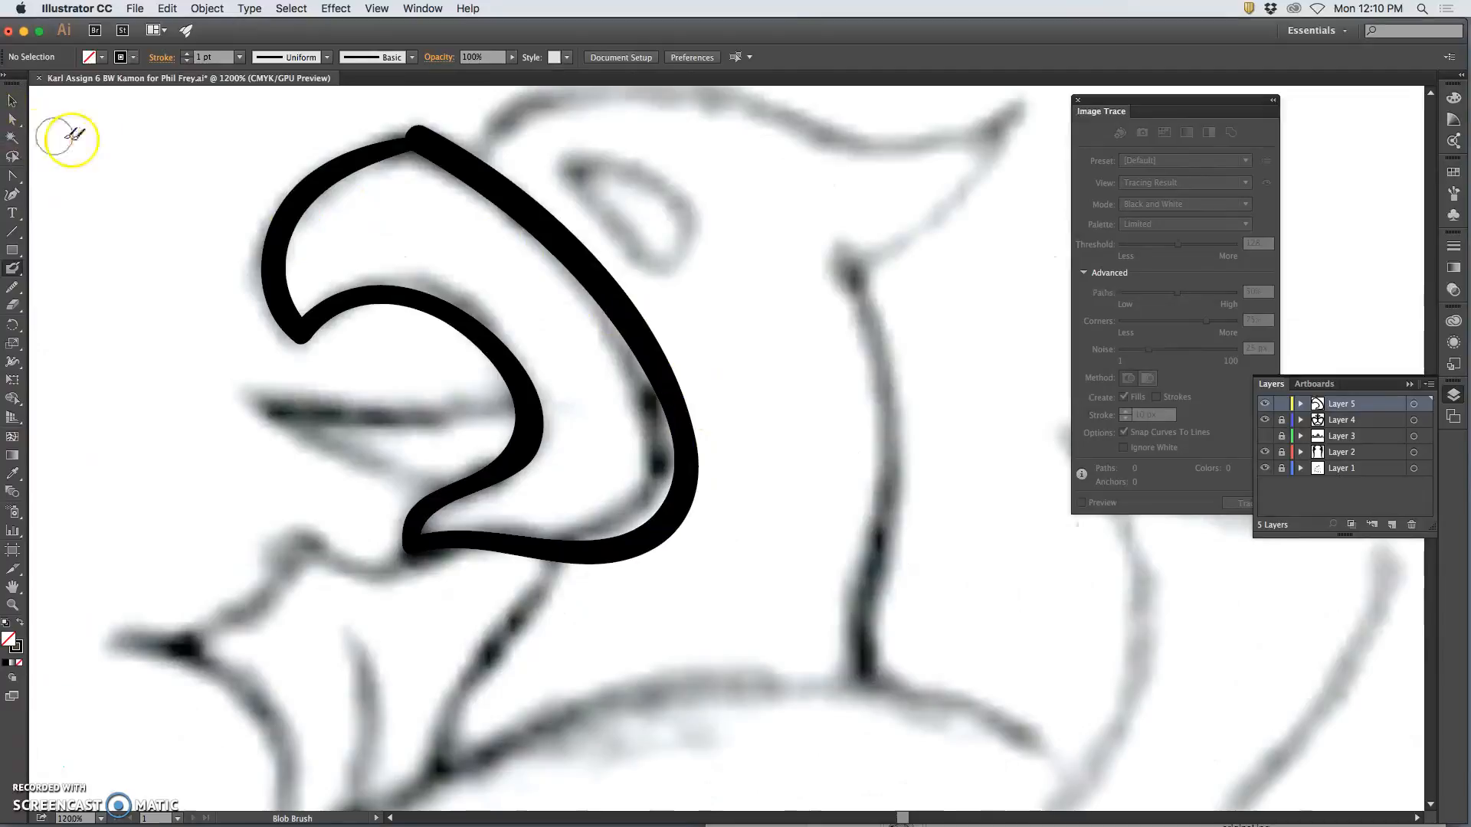
left_click(351, 169)
left_click(15, 285)
left_click_drag(14, 287, 72, 291)
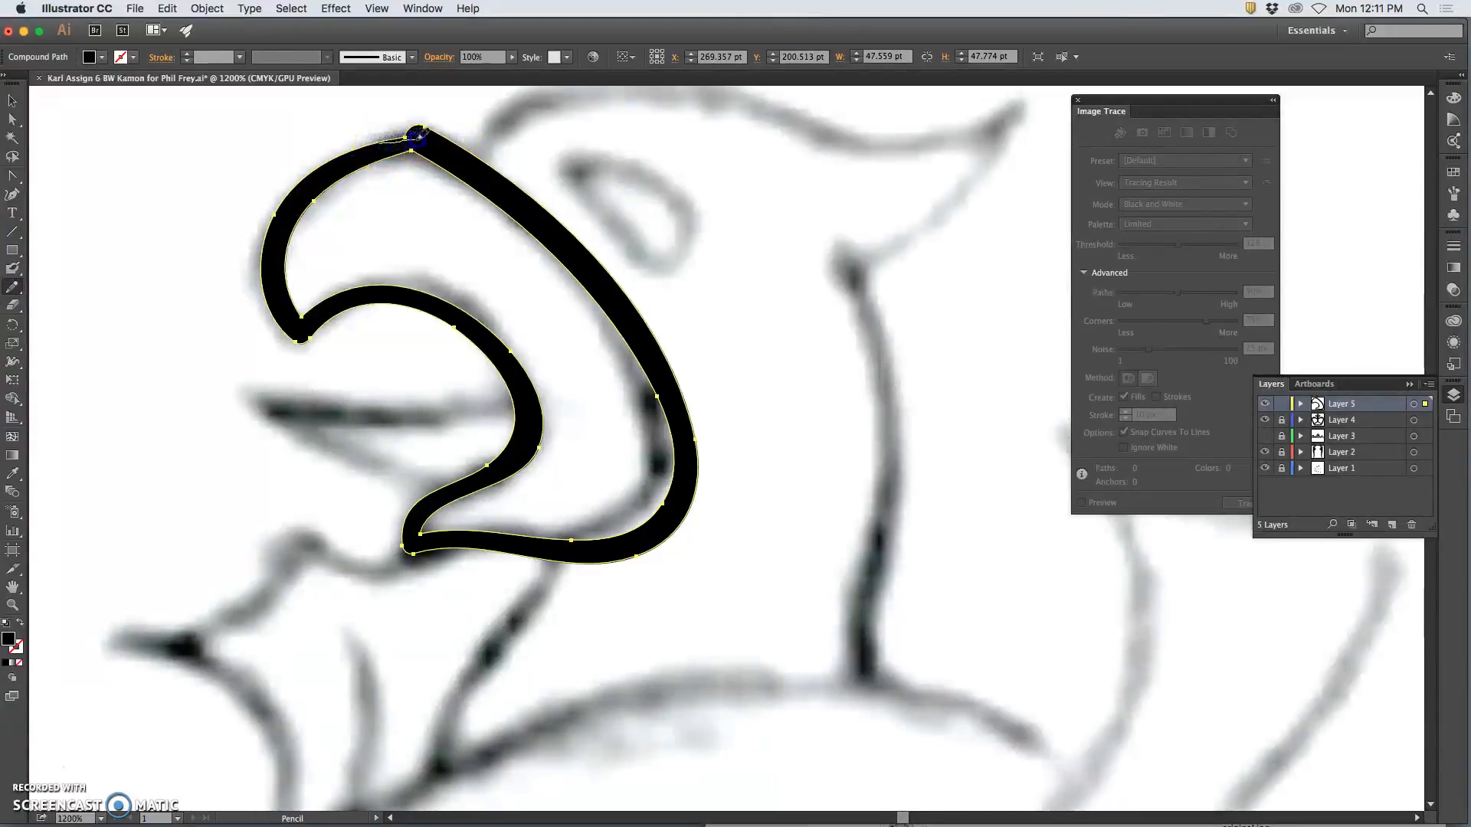
left_click_drag(451, 141, 486, 186)
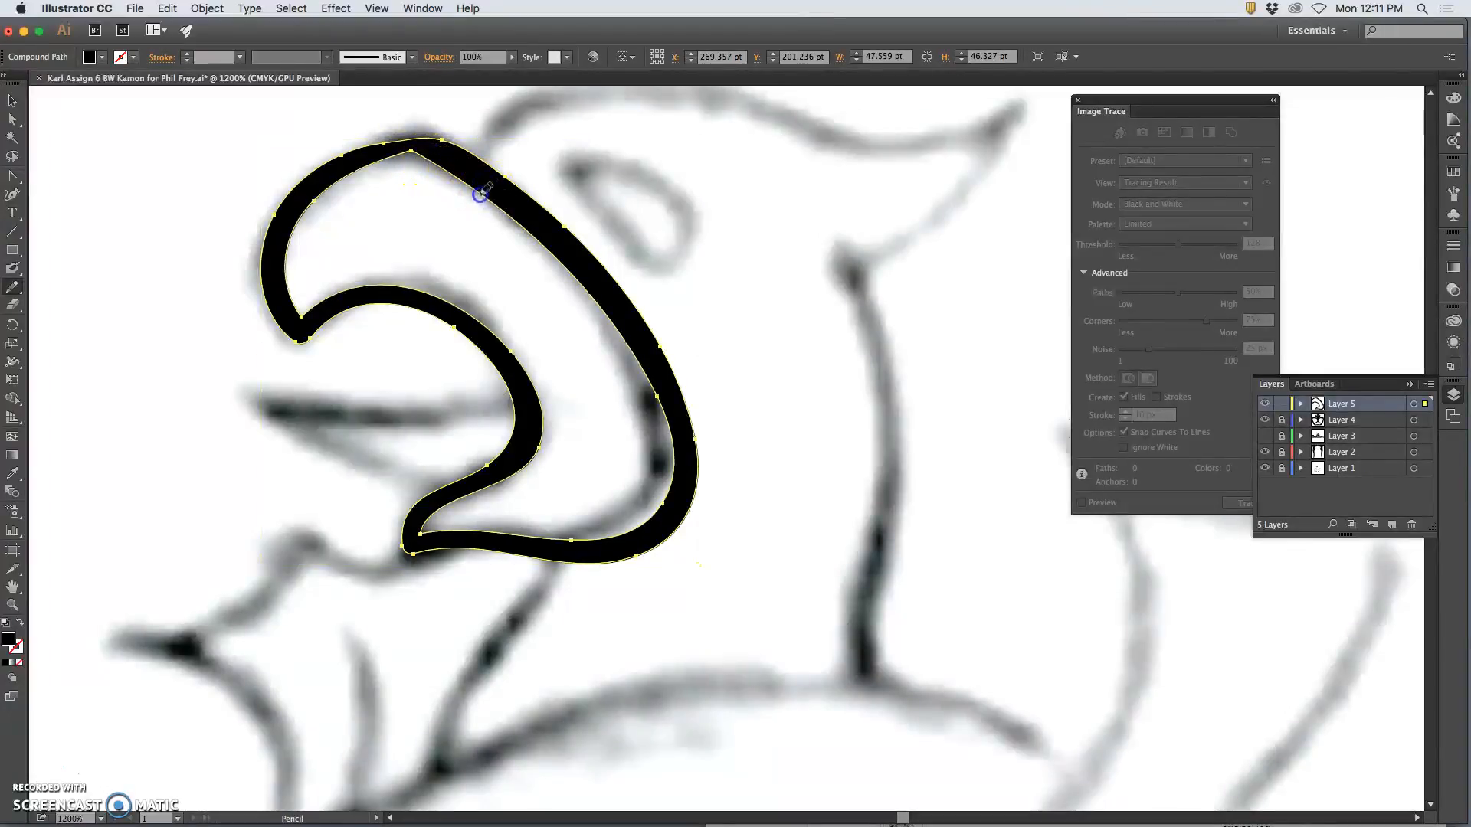
left_click_drag(369, 163, 367, 163)
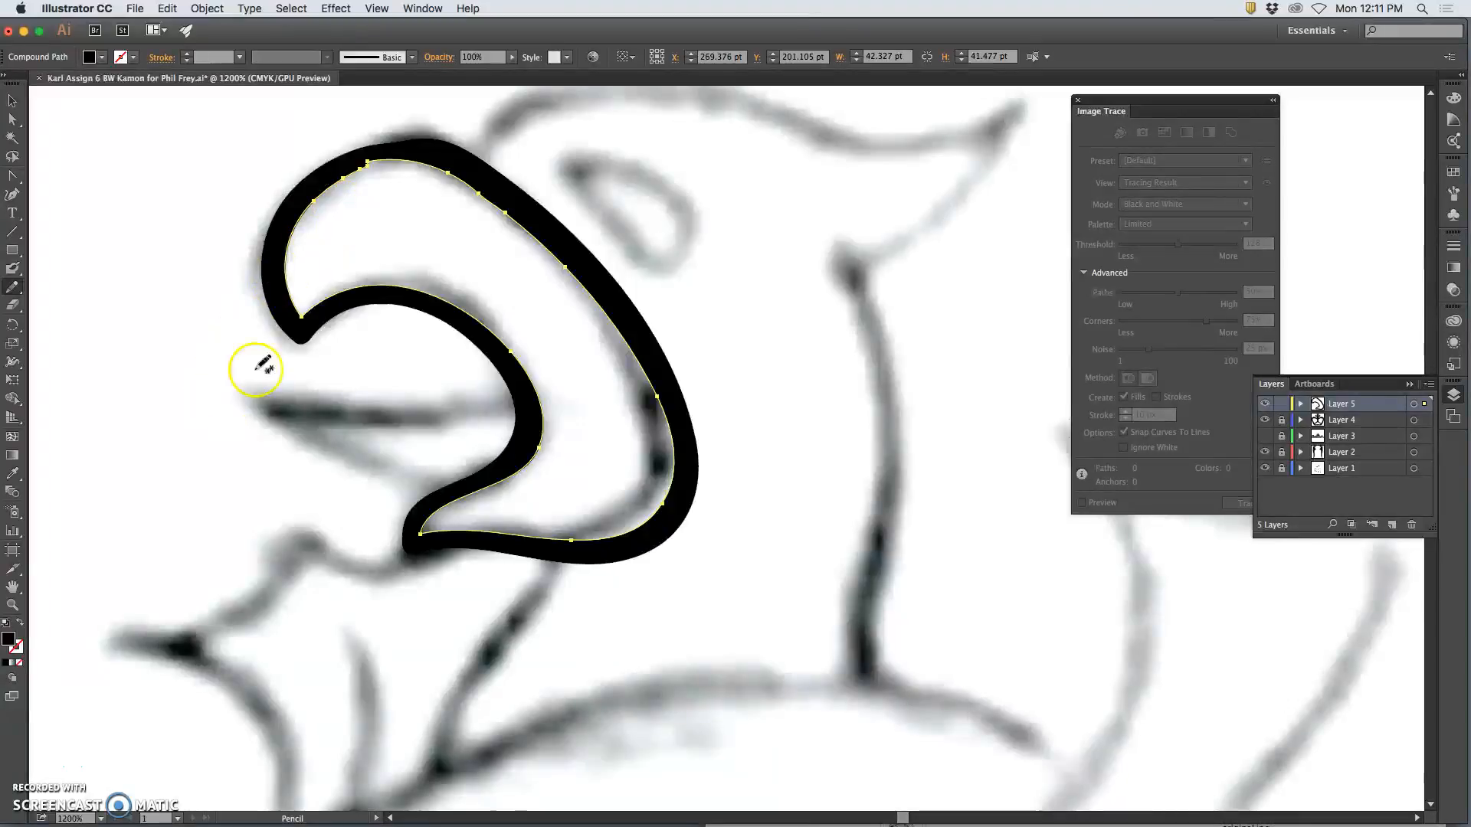
- Smooth the beak outline's upper peak, redraw its inner and outer edges with the Pencil tool, and deselect the outline
left_click_drag(12, 287, 82, 320)
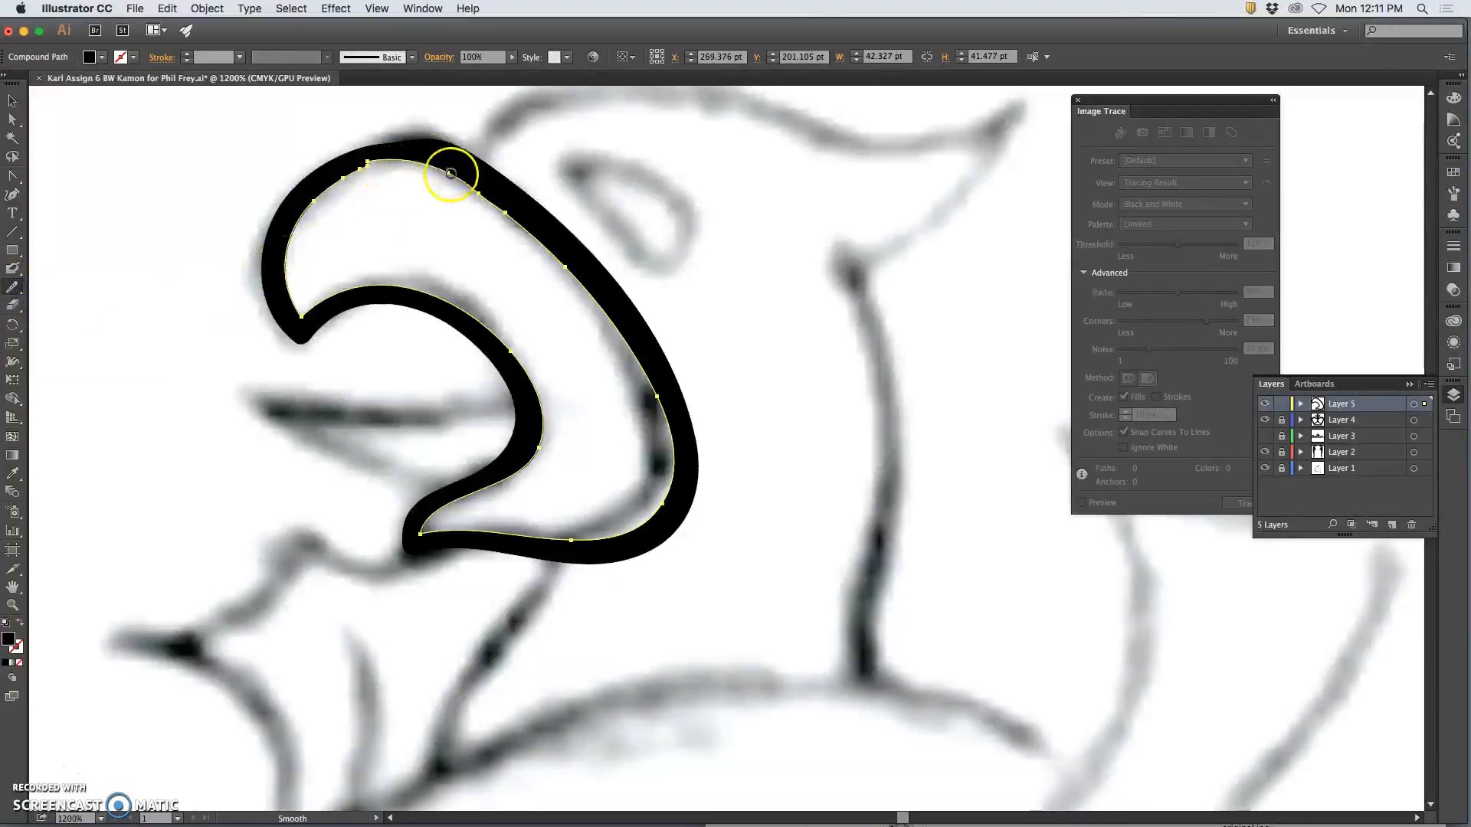
mouse_move(357, 170)
left_mouse_down()
mouse_move(291, 242)
mouse_move(358, 184)
mouse_move(350, 173)
mouse_move(431, 167)
left_mouse_up()
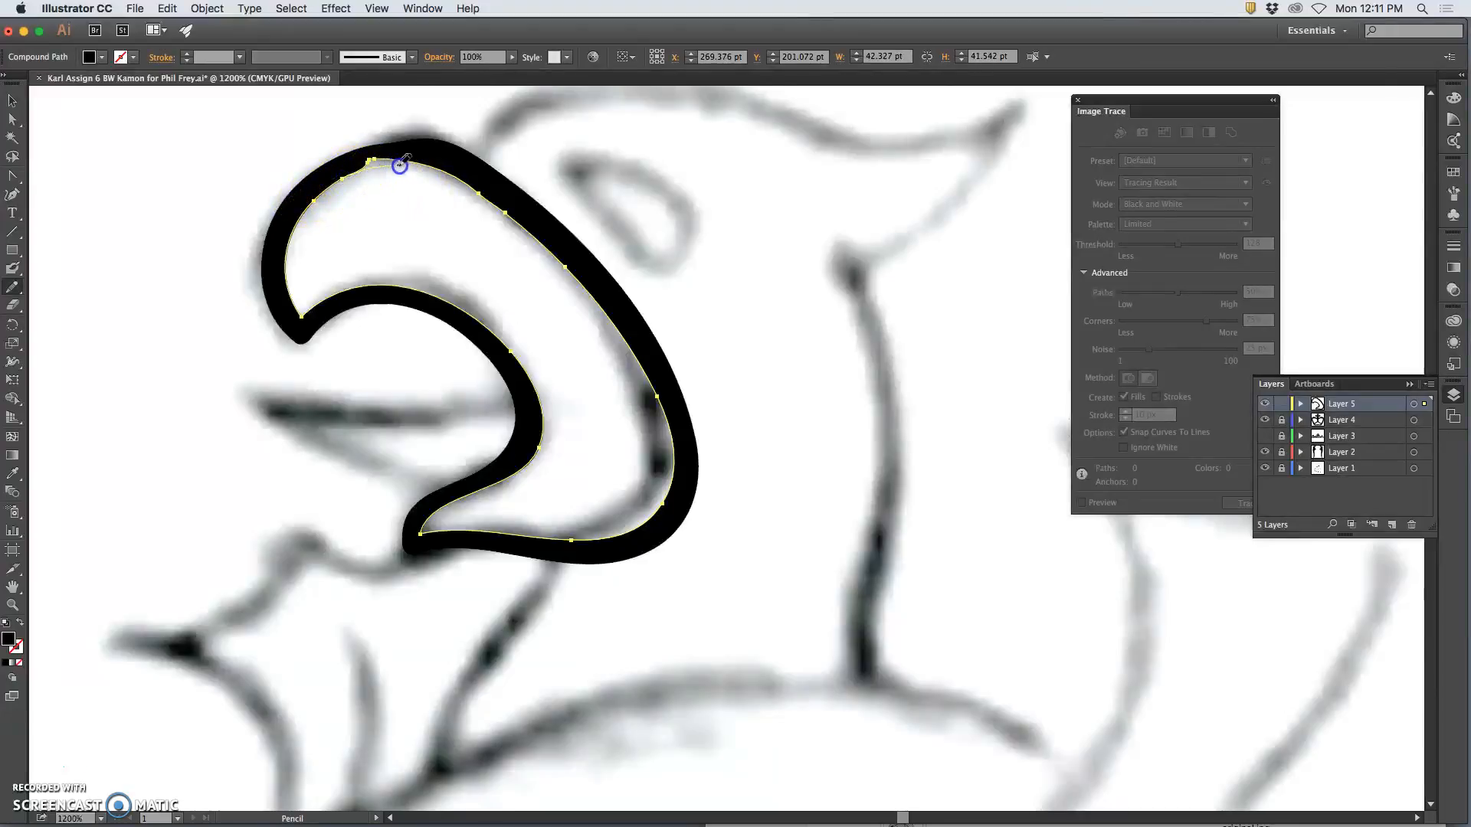
mouse_move(460, 178)
left_mouse_down()
mouse_move(396, 276)
mouse_move(301, 311)
mouse_move(522, 244)
mouse_move(559, 285)
mouse_move(546, 246)
mouse_move(520, 249)
mouse_move(514, 210)
mouse_move(431, 153)
left_mouse_up()
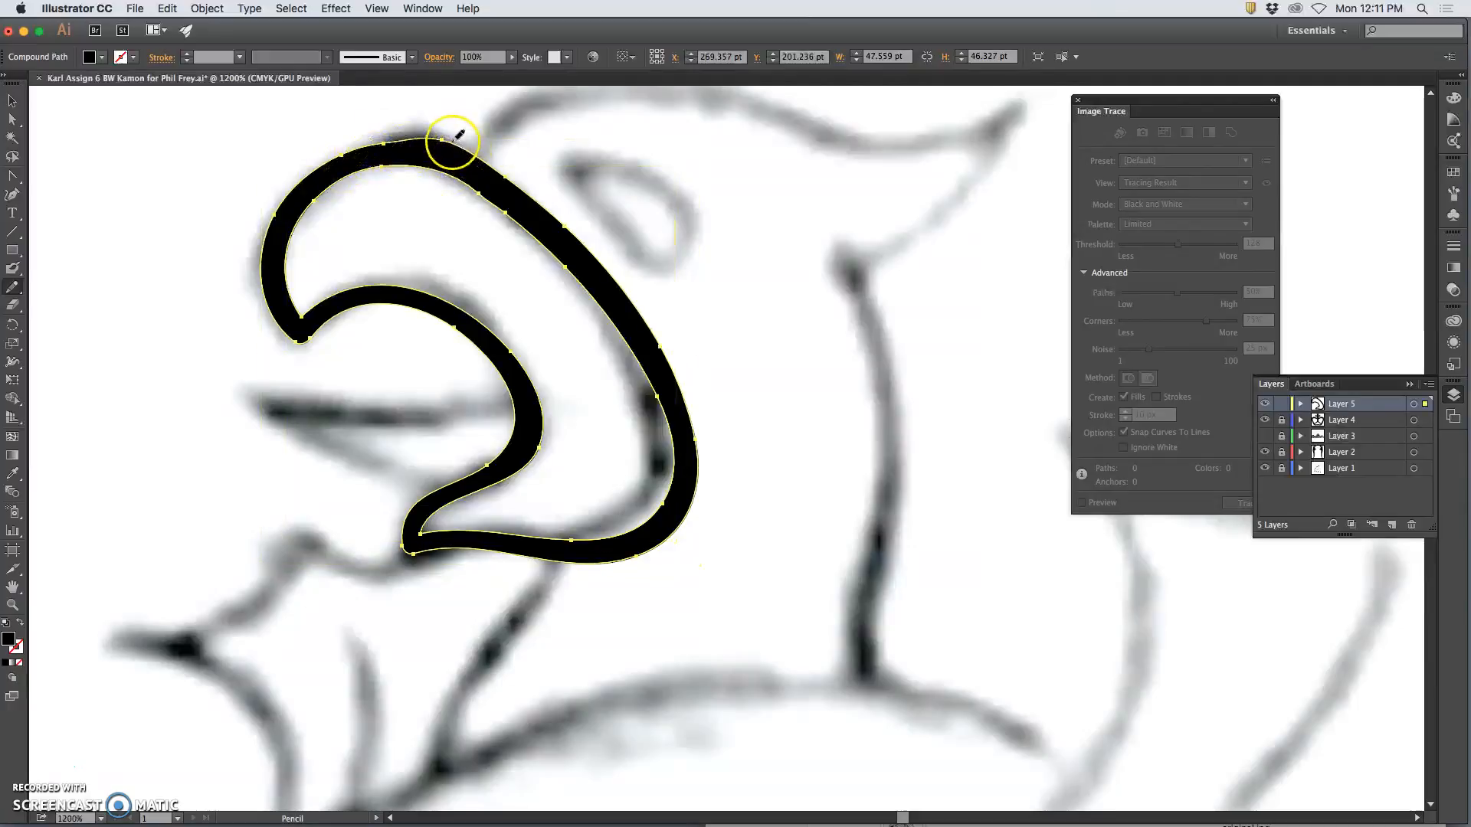
mouse_move(349, 151)
left_mouse_down()
mouse_move(283, 220)
mouse_move(445, 135)
left_mouse_up()
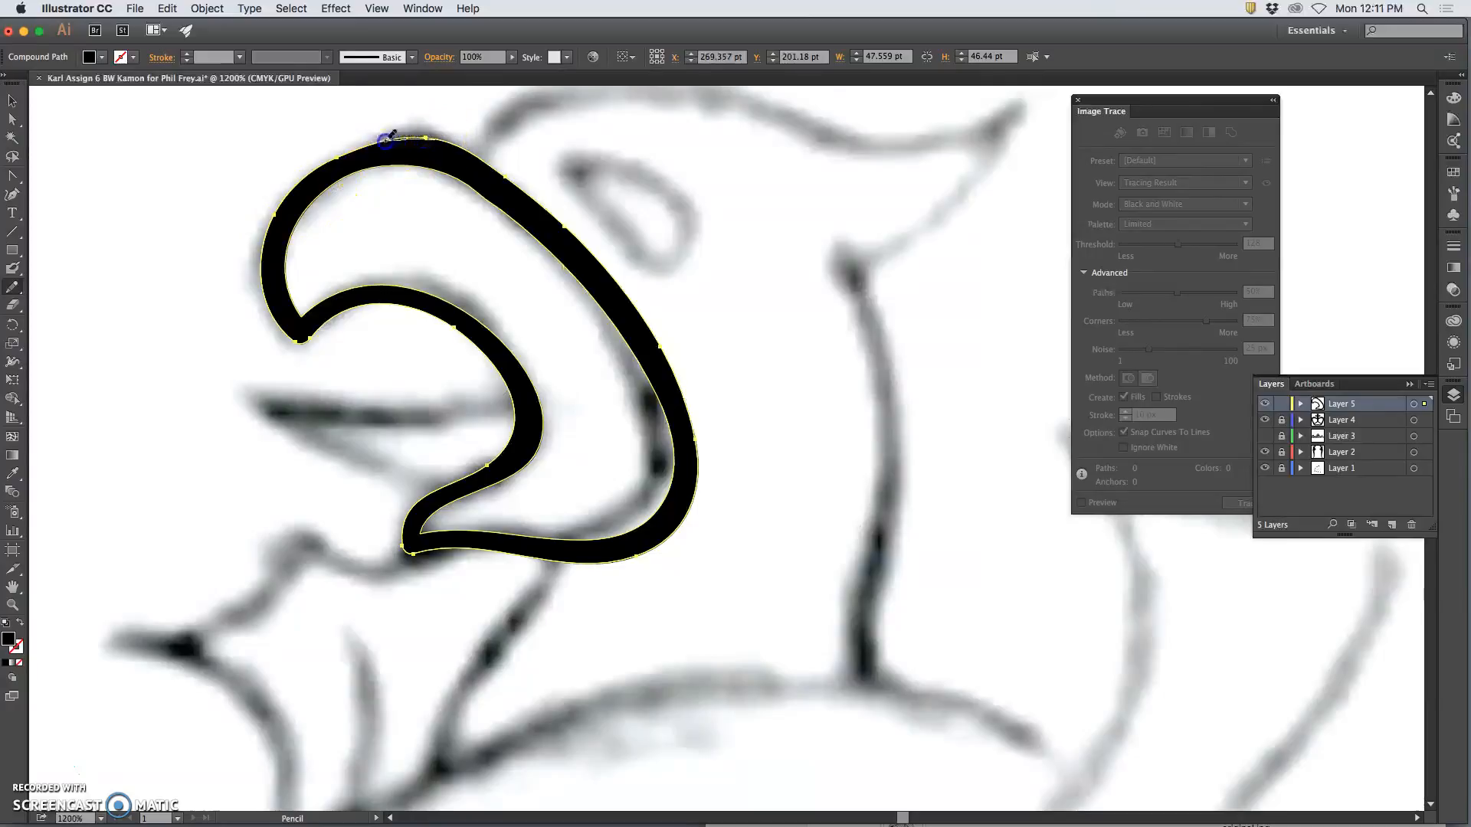
left_click_drag(327, 161, 322, 170)
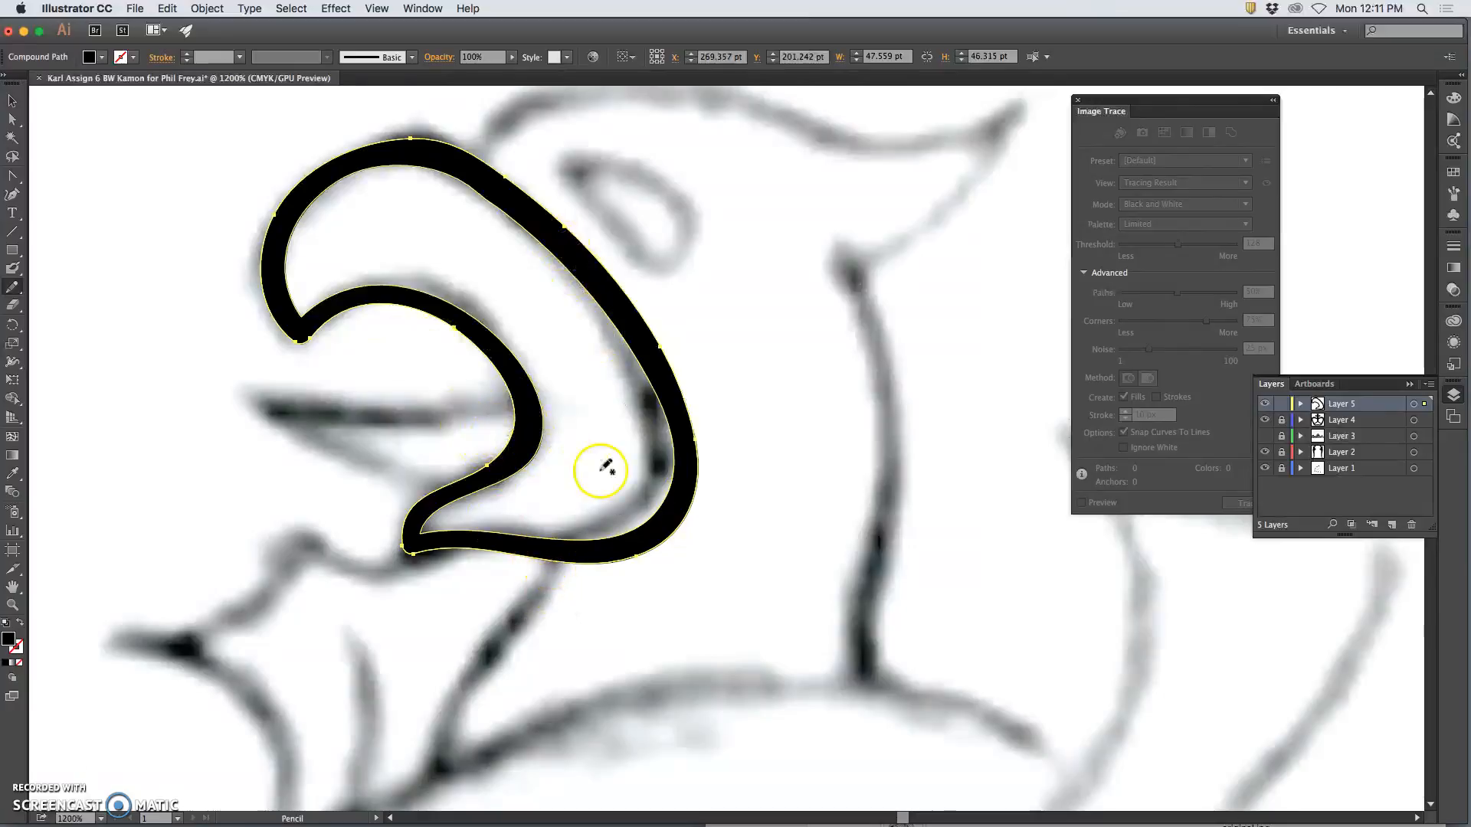
key("super+shift+a")
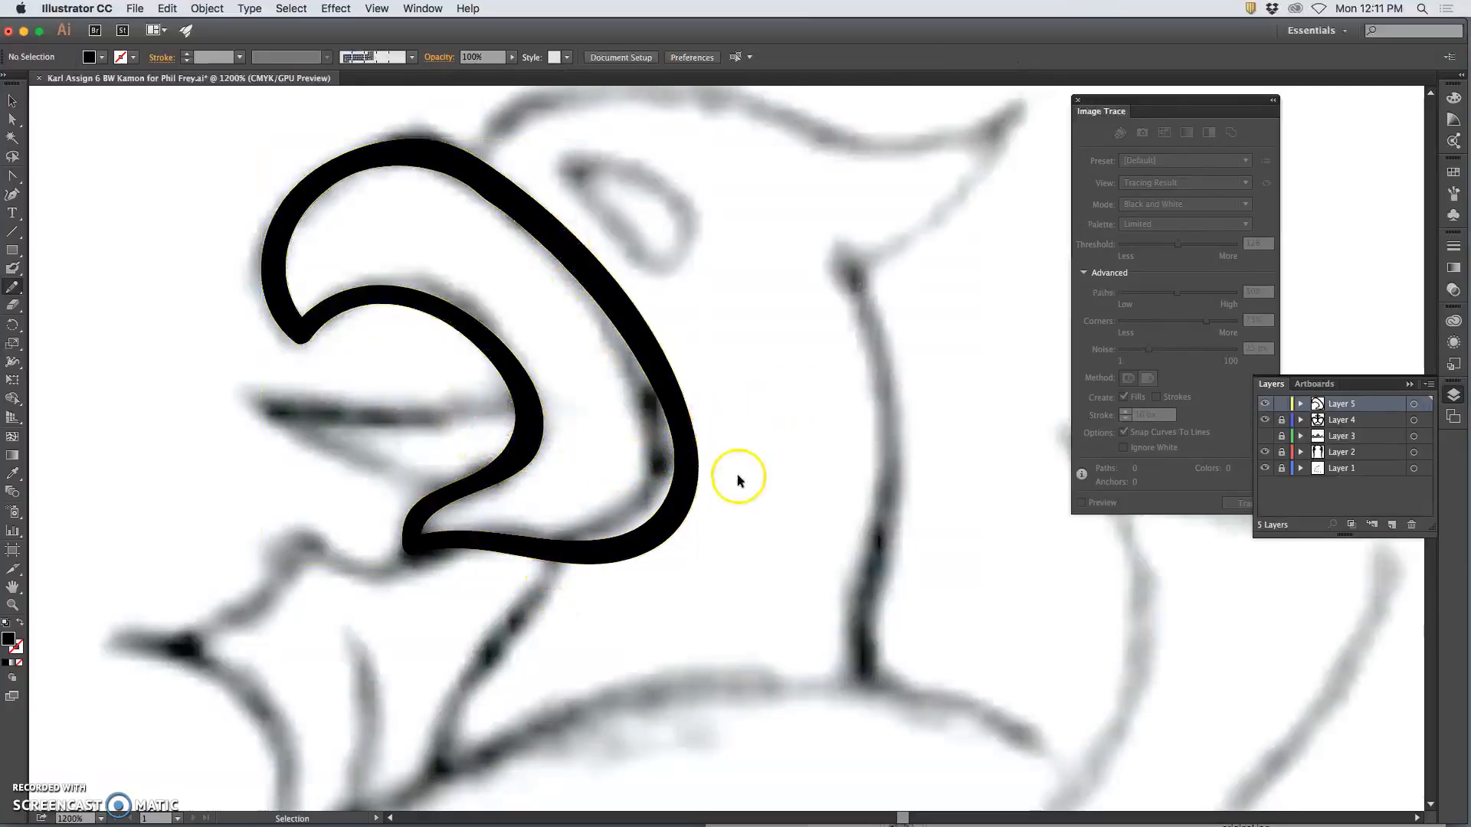
- Examine the beak outline at different magnifications with the Layer 1 sketch hidden, and show the sketch again
key("super+minus")
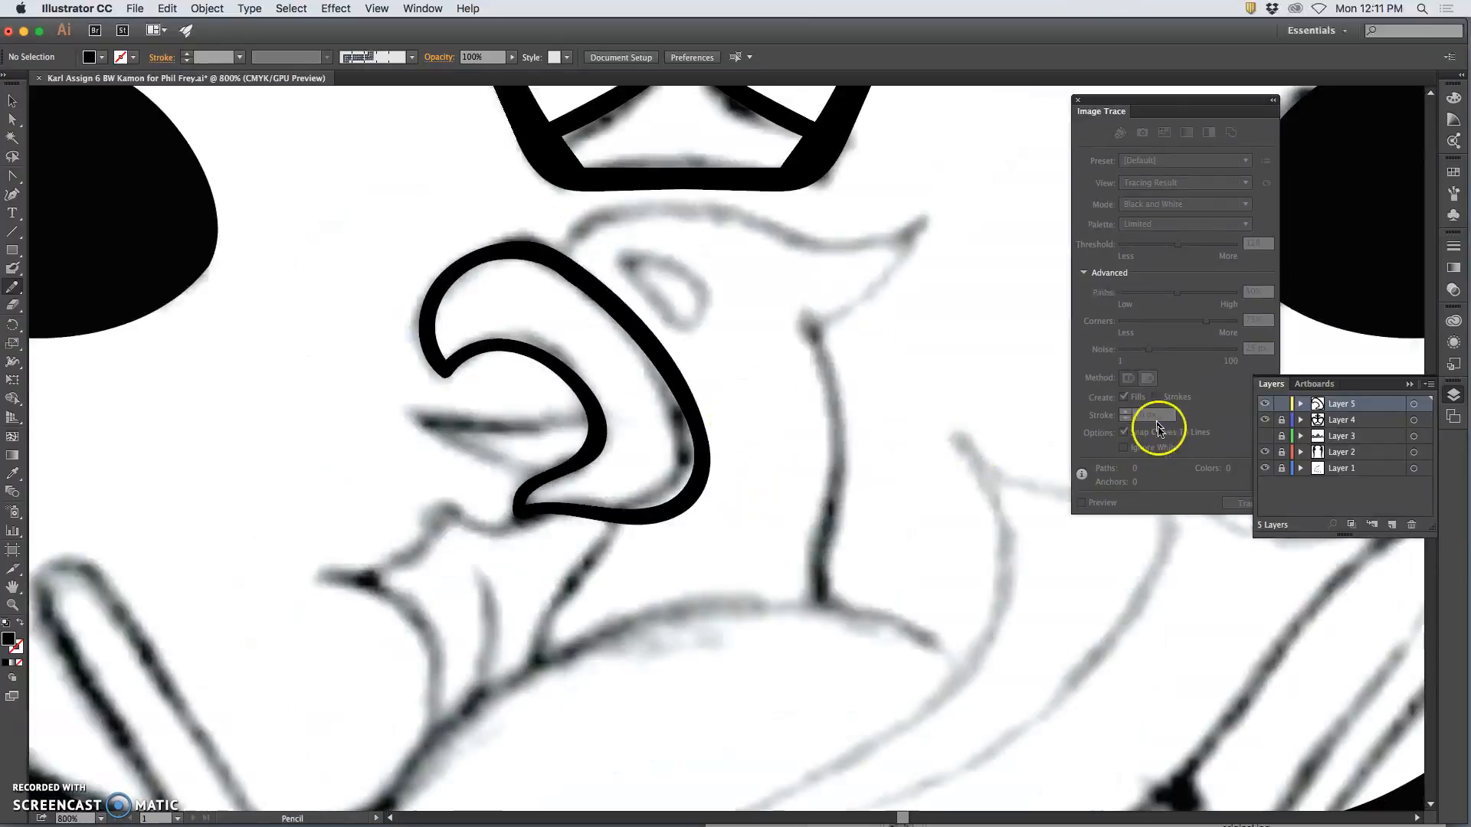
left_click(1265, 468)
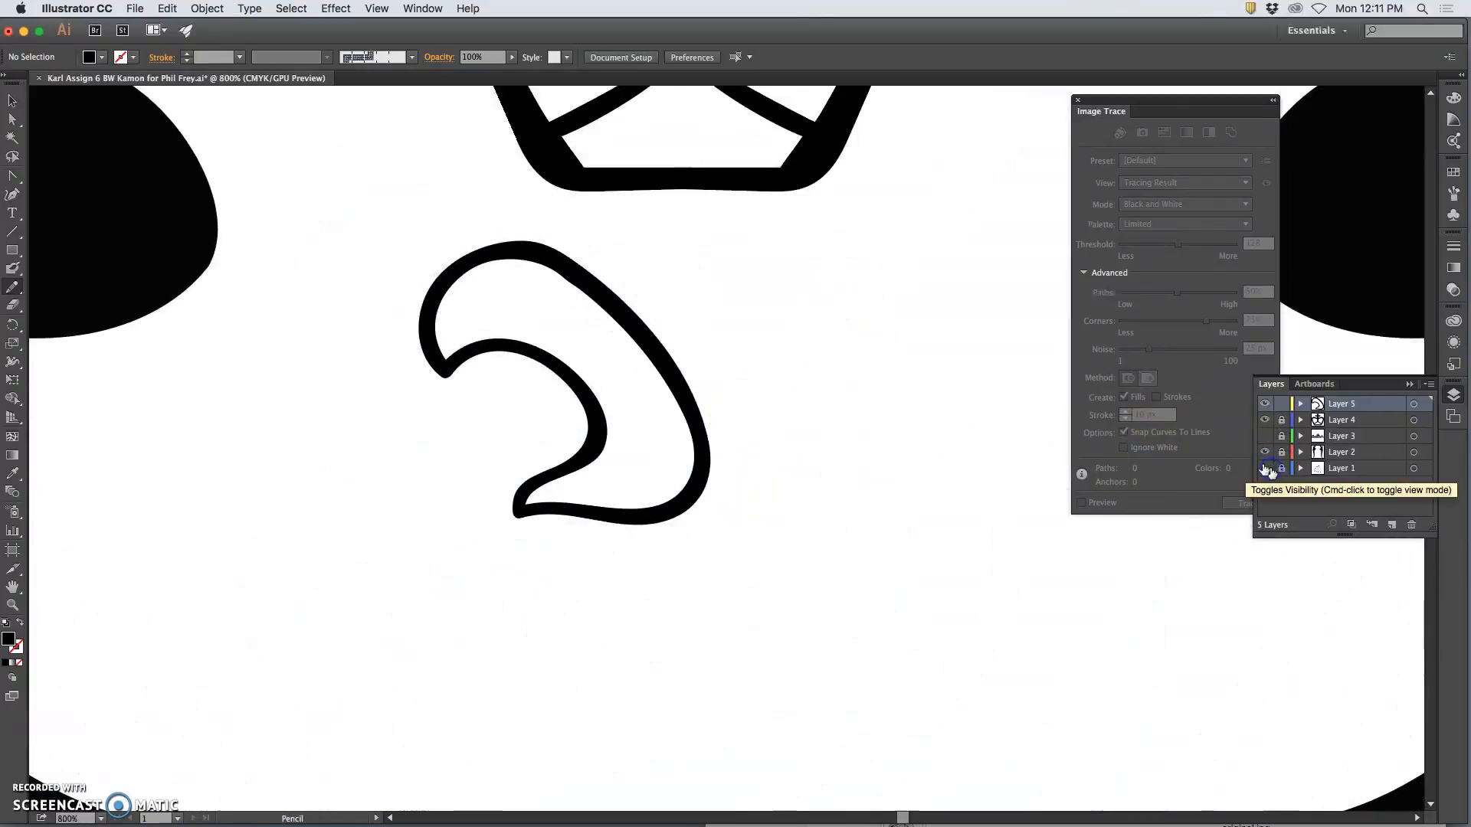
key("super+minus")
key("super+minus")
key("super+minus")
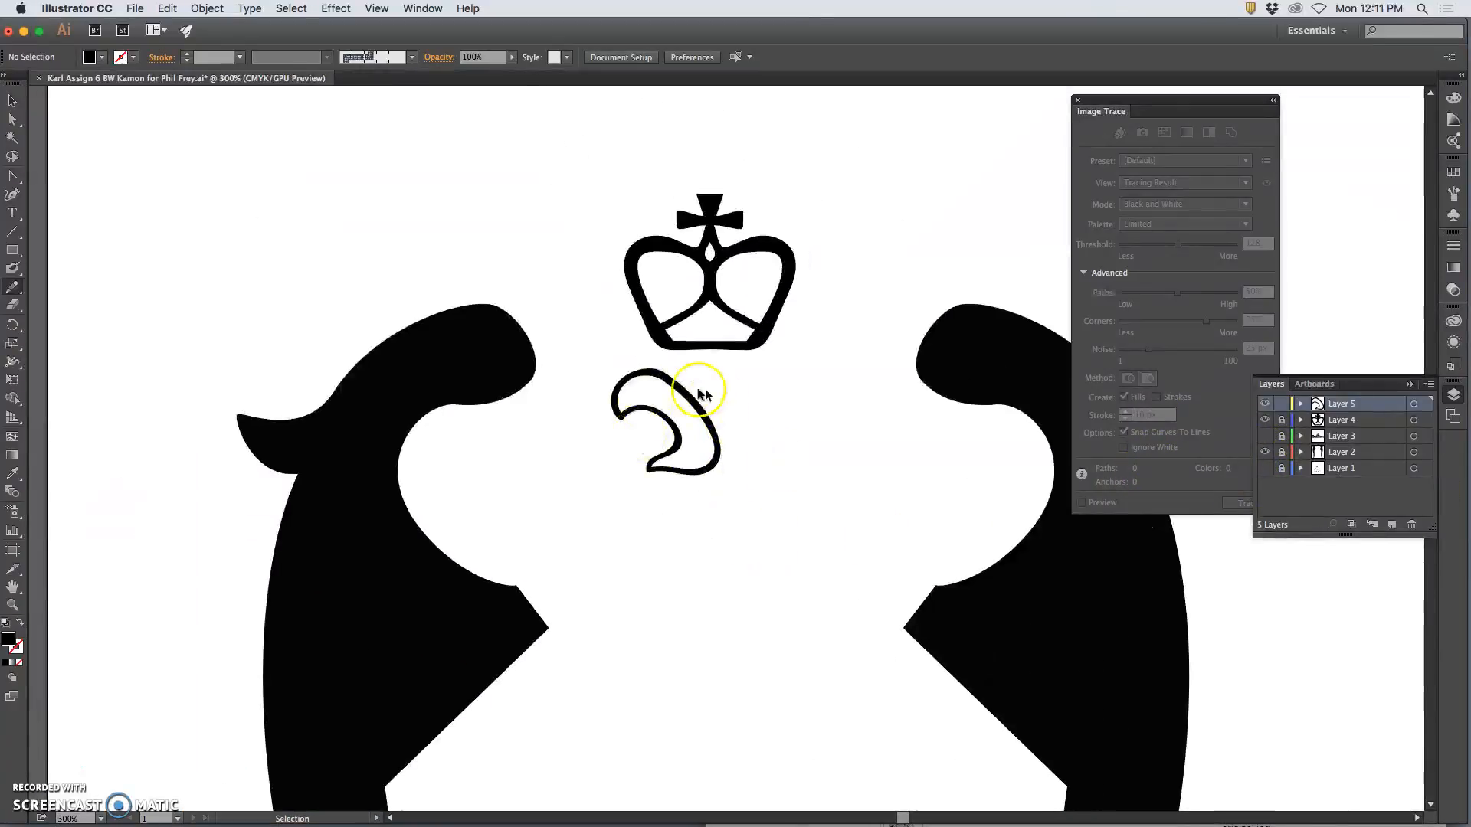
key("super+minus")
key("super+minus")
key("super+minus")
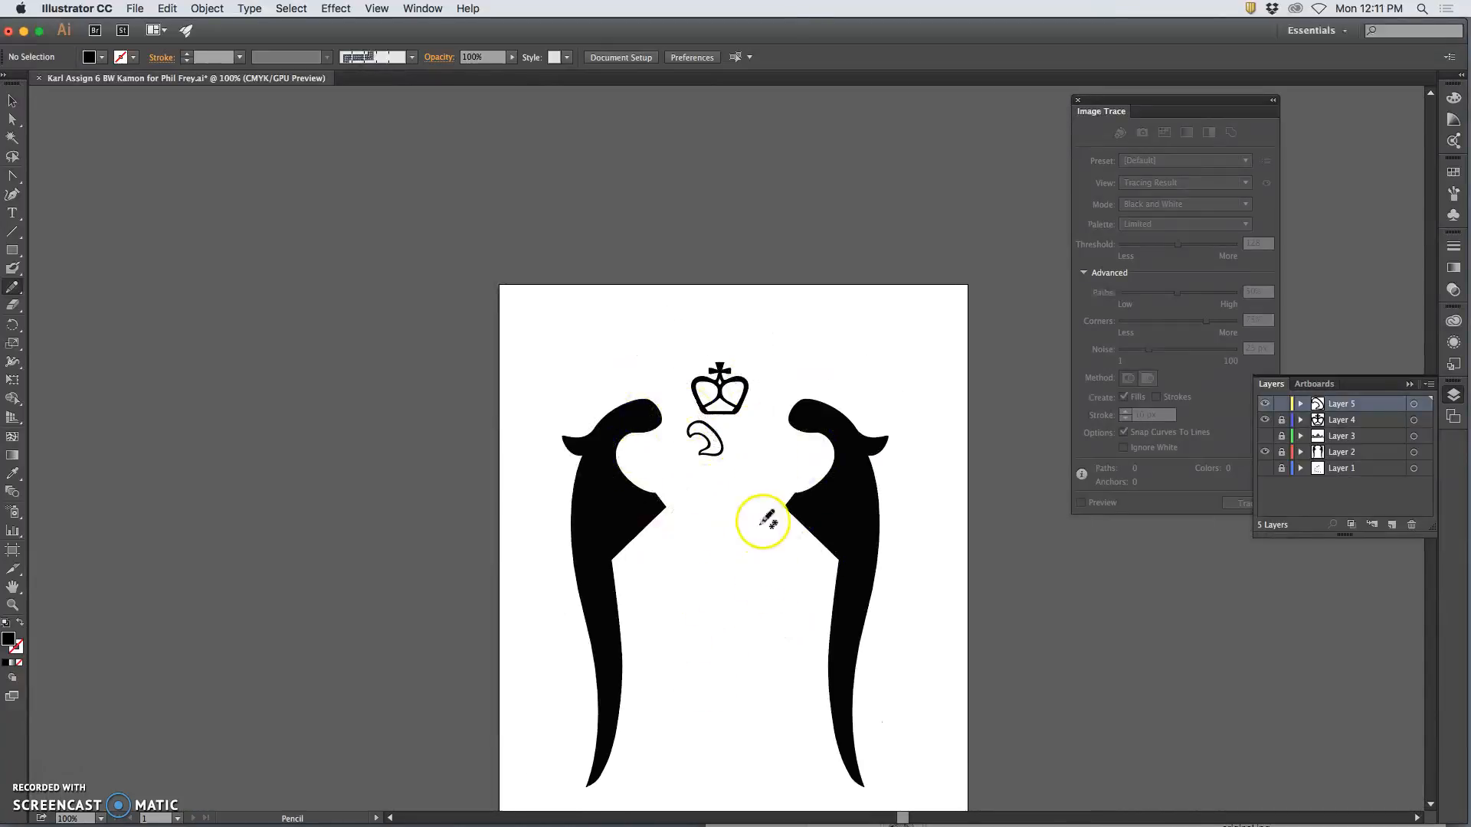
key("super+plus")
key("super+plus")
key("super+plus")
key("super+plus")
key("super+plus")
key("super+plus")
key("super+plus")
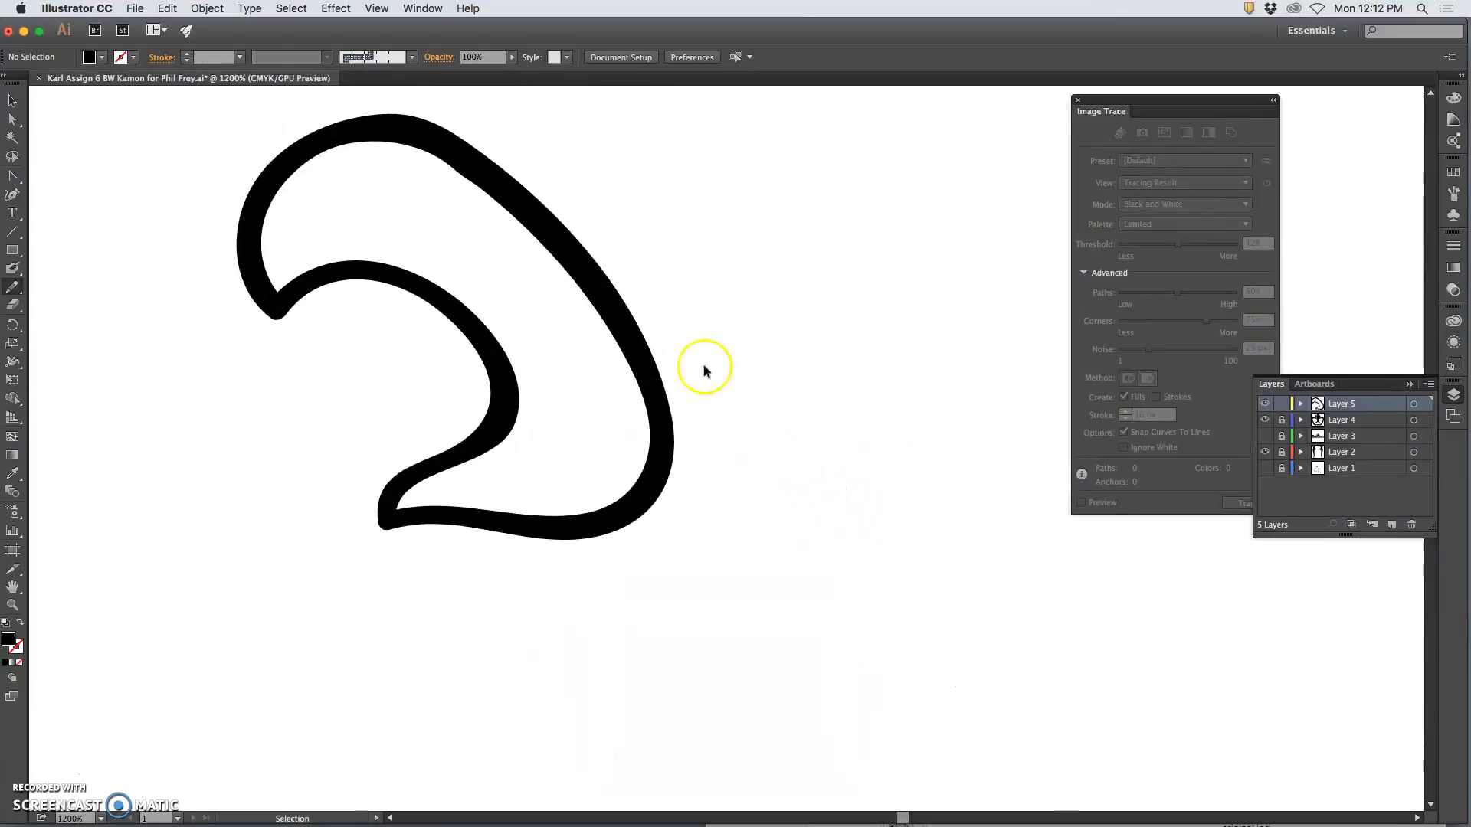
key("super+plus")
left_click_drag(729, 285, 749, 403)
key("super+minus")
key("super+minus")
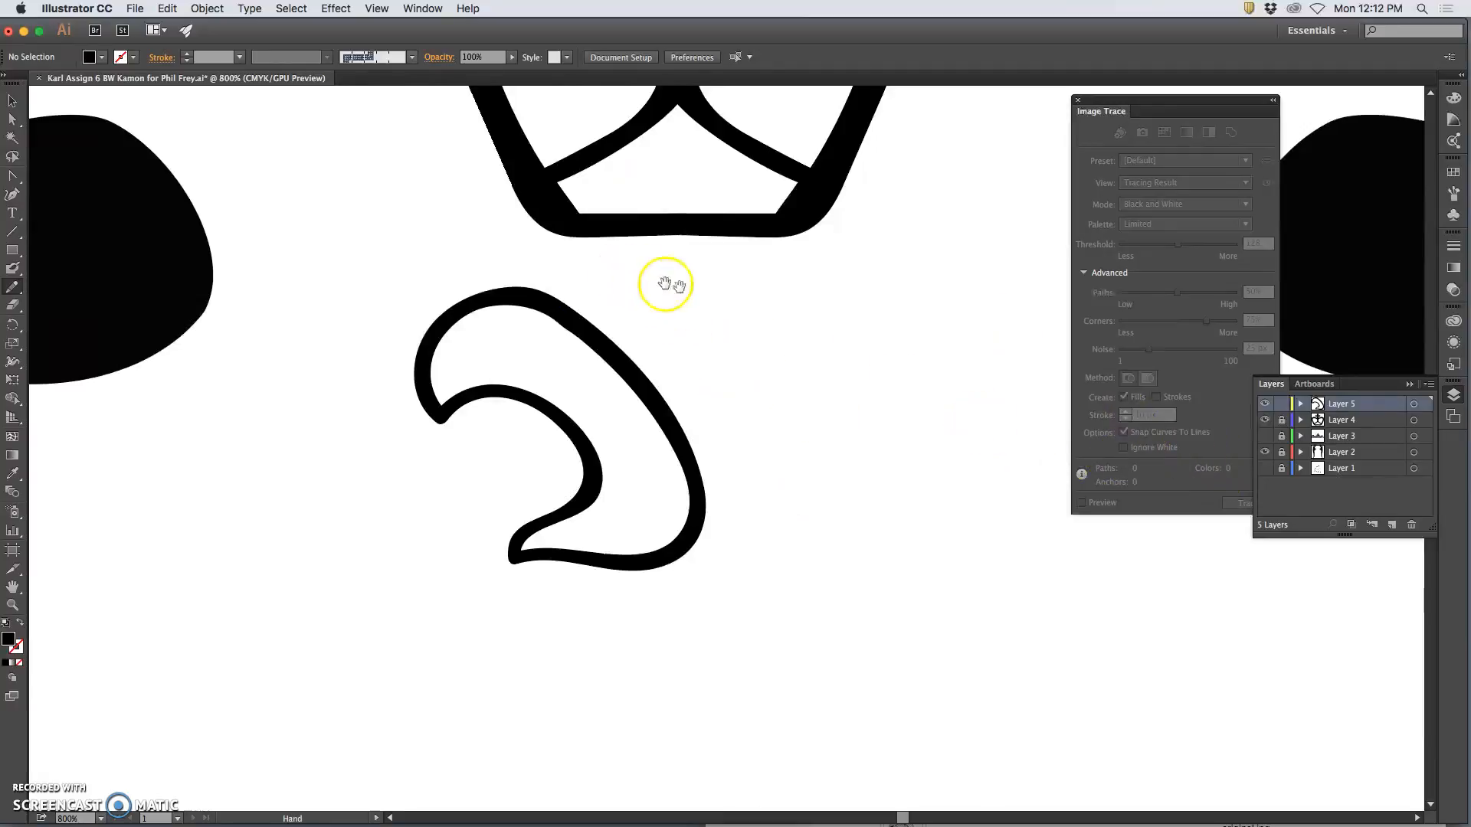
left_click(1265, 467)
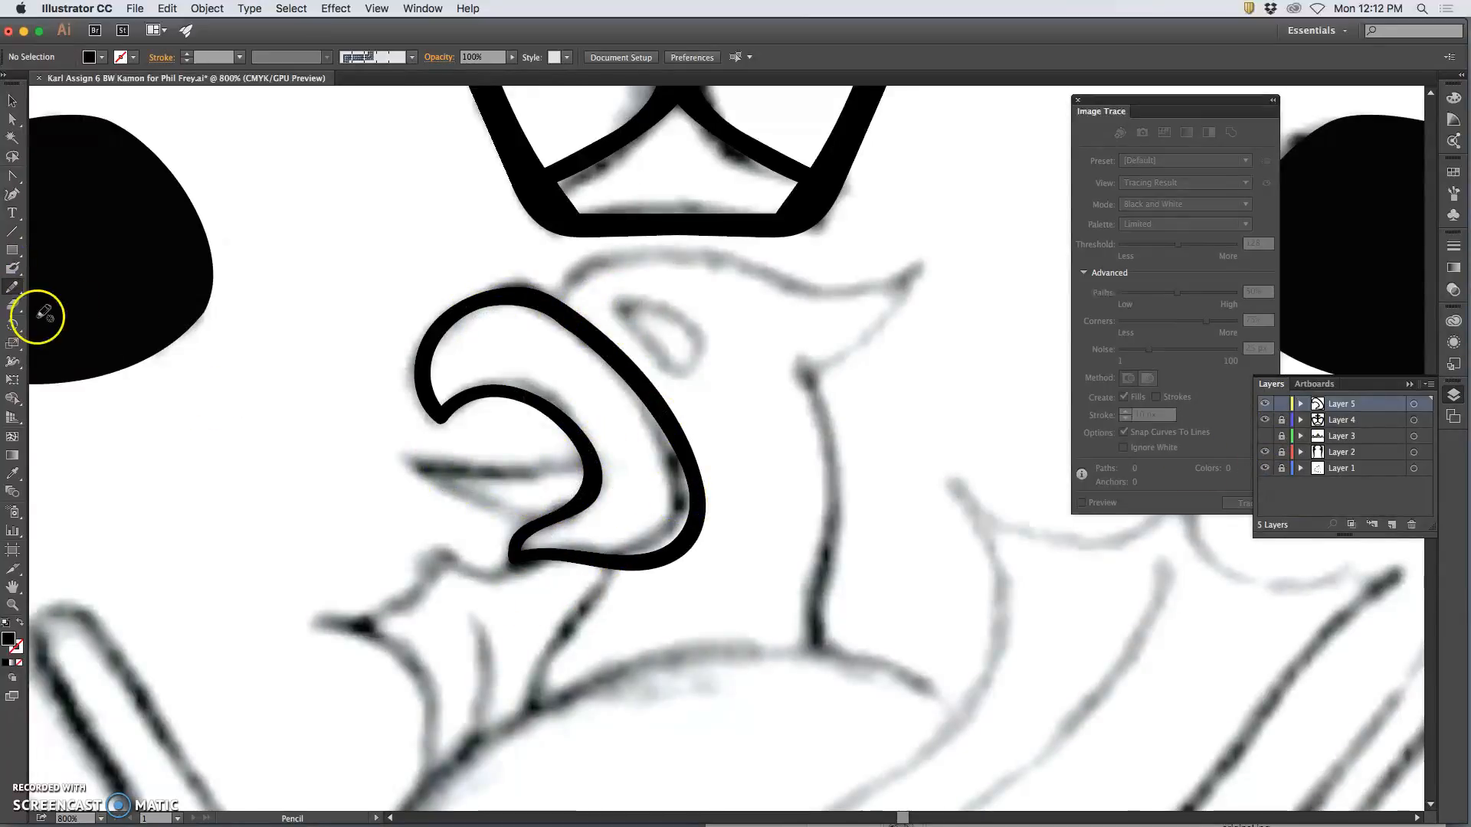
- Try to trace the lower beak with the Blob Brush on Layer 5, inspect how it joins the upper beak, and undo it
left_click(13, 265)
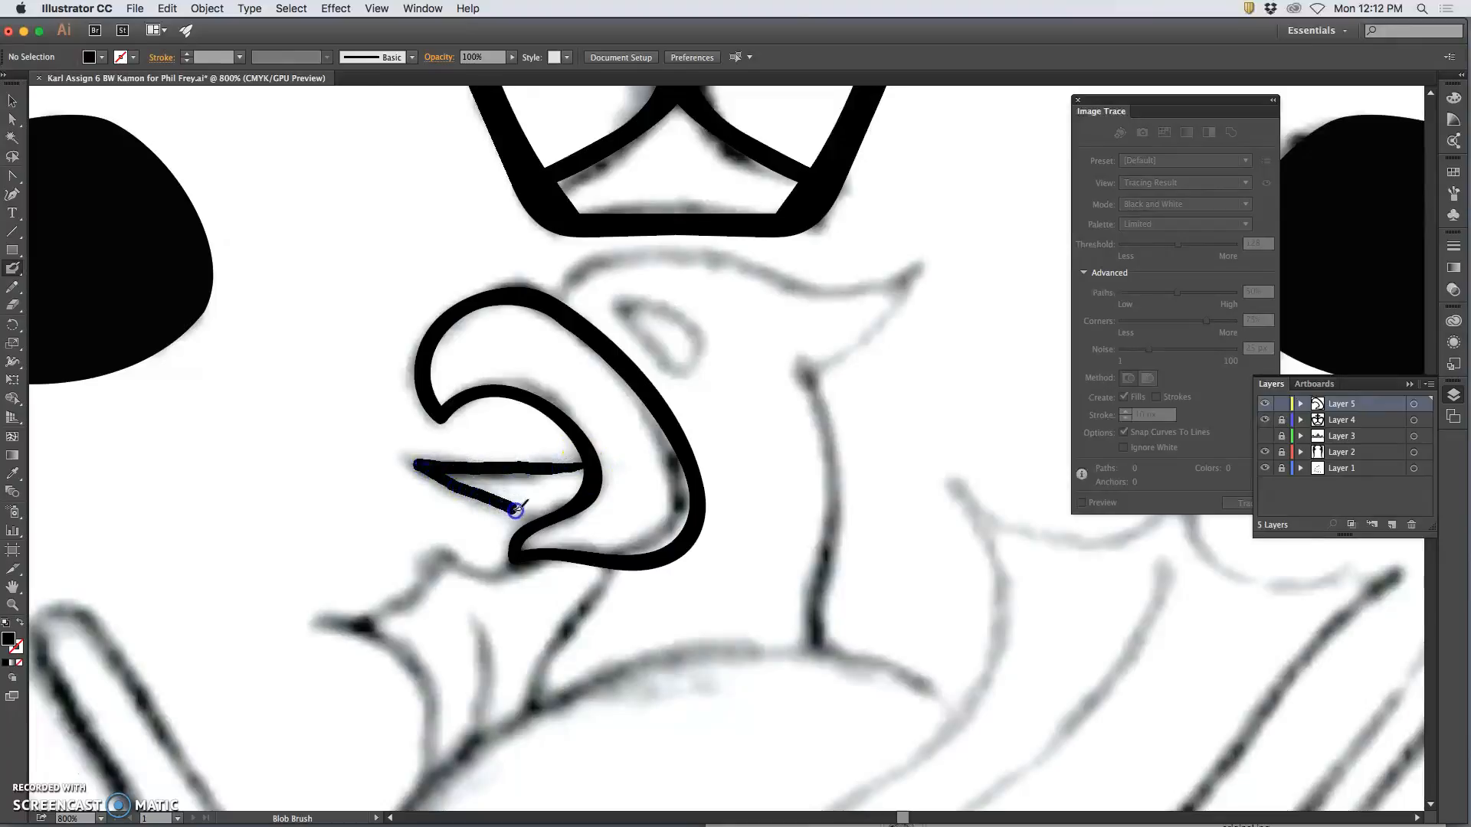
left_click_drag(544, 519, 545, 520)
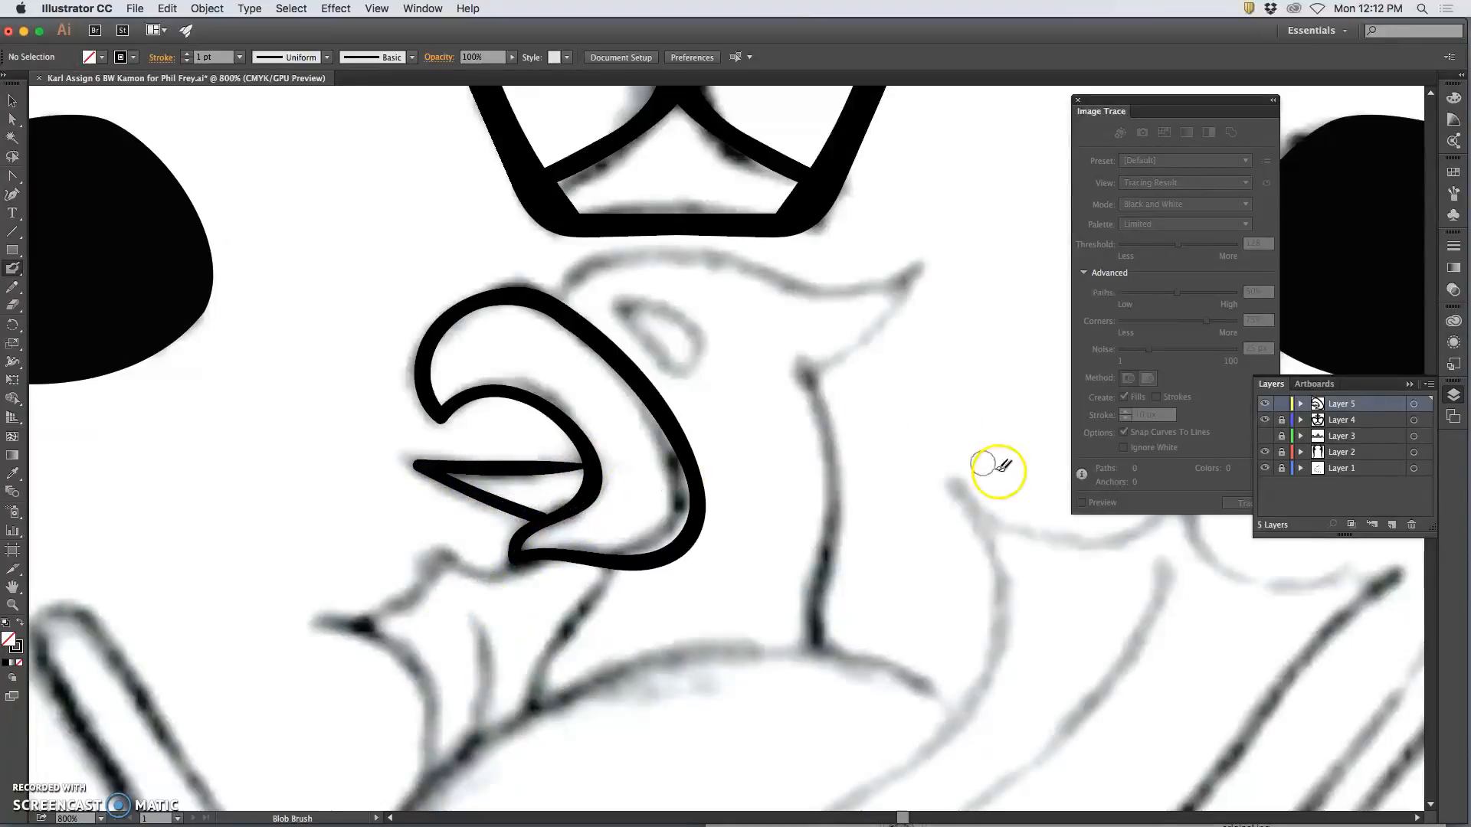
left_click(1264, 403)
left_click(1264, 404)
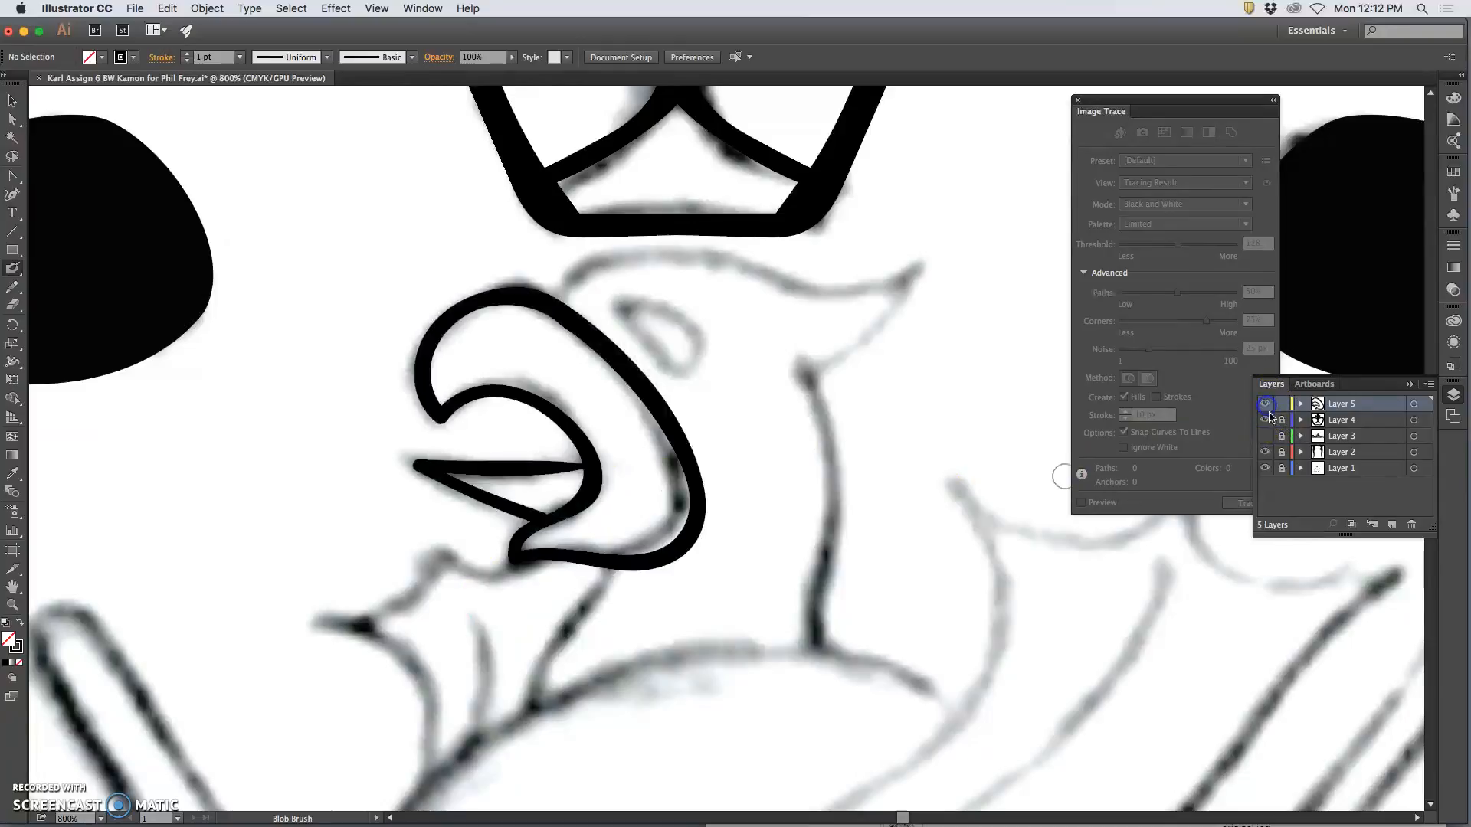
left_click(1301, 404)
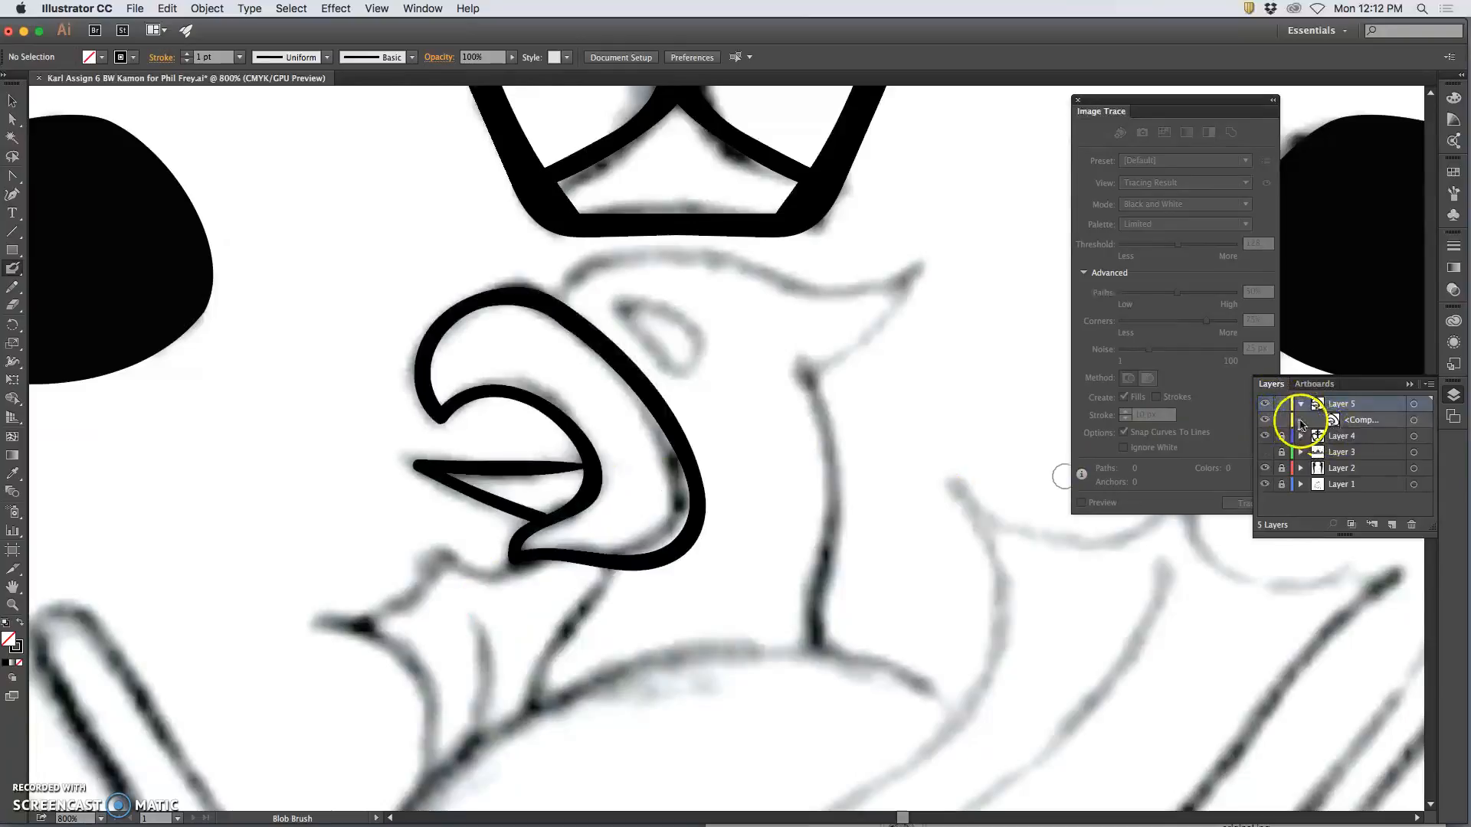
left_click_drag(523, 448, 479, 458)
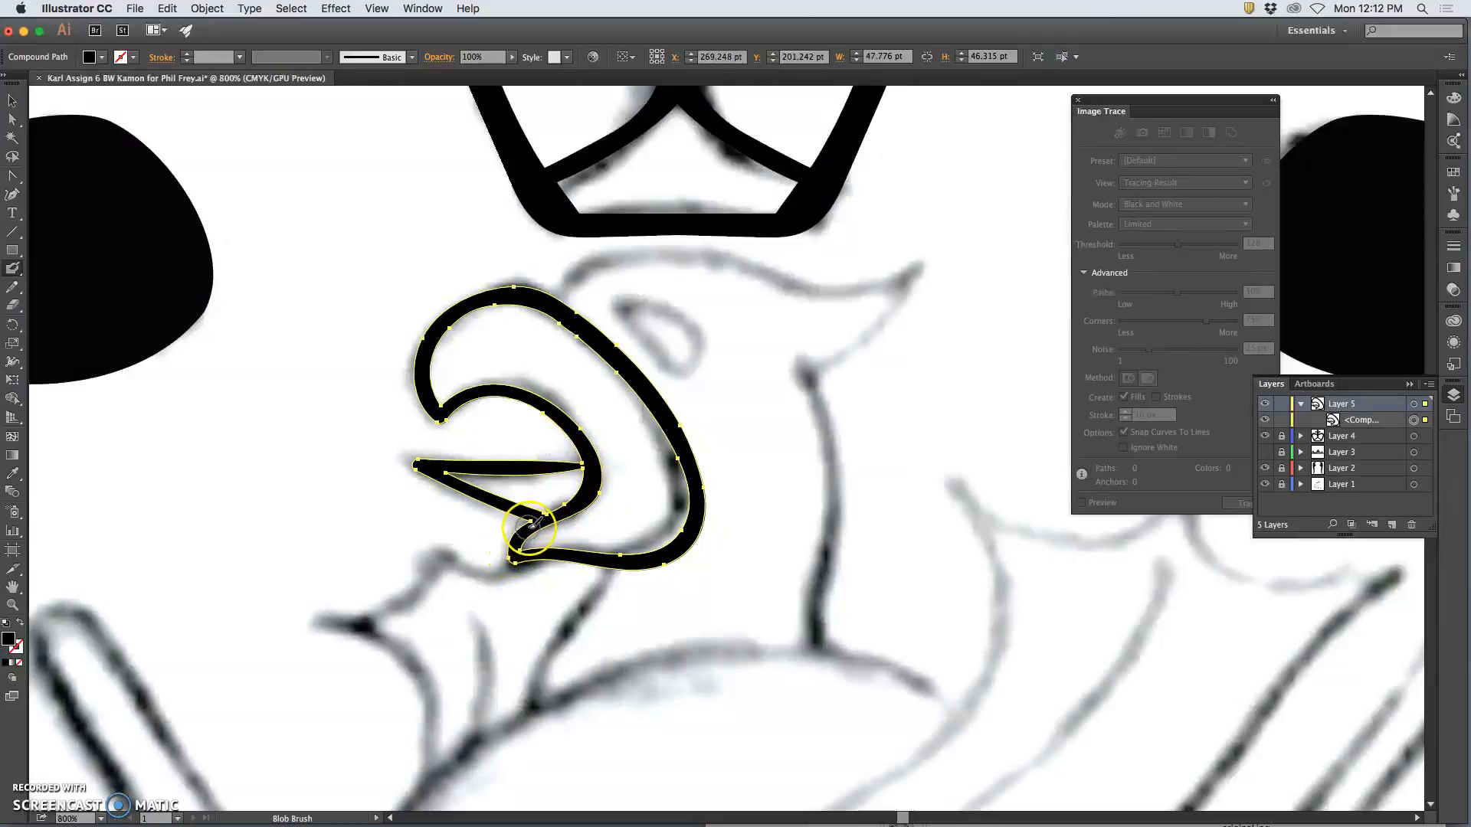
left_click_drag(533, 515, 542, 509)
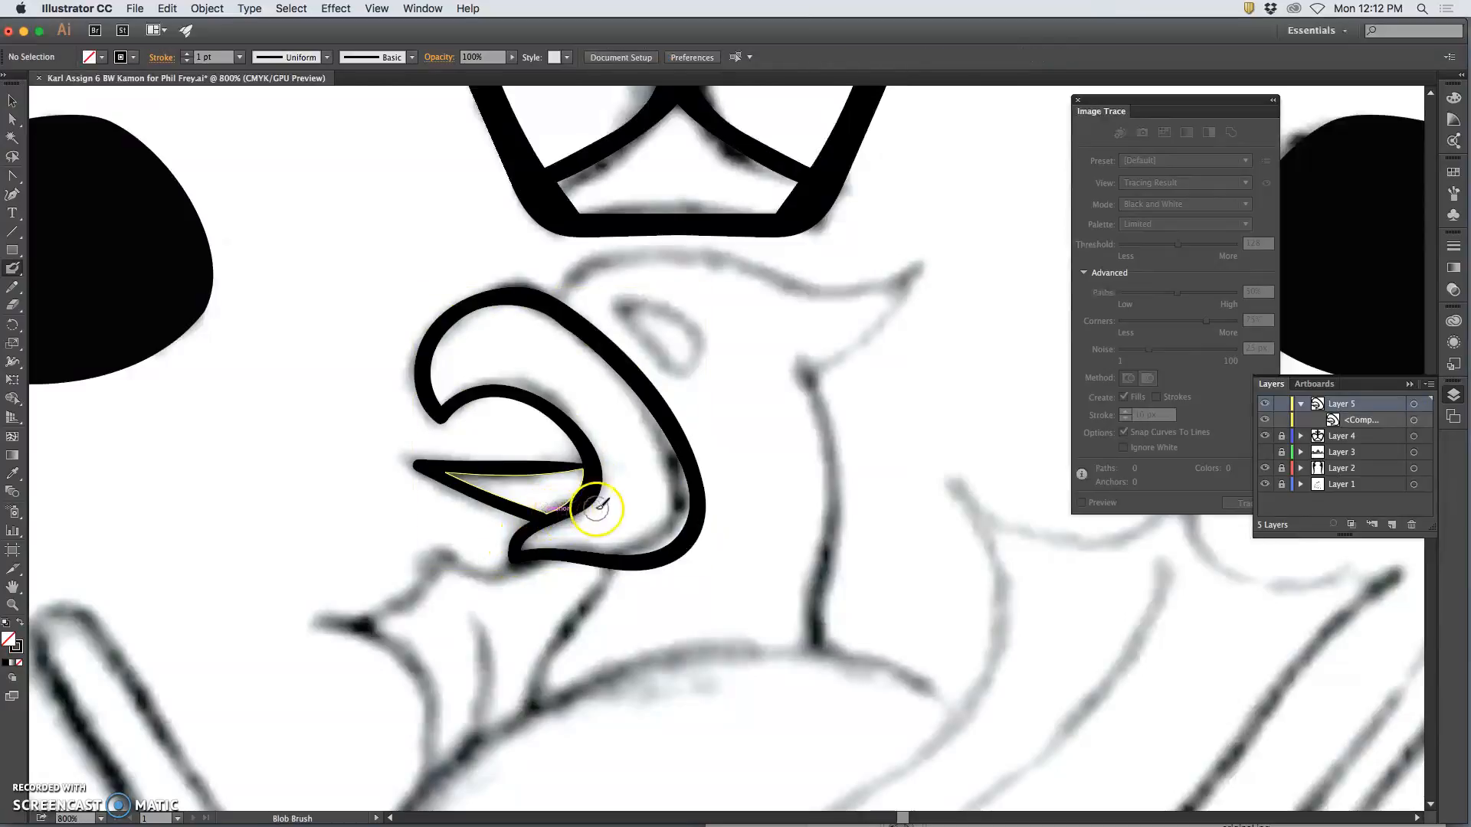
key("super+z")
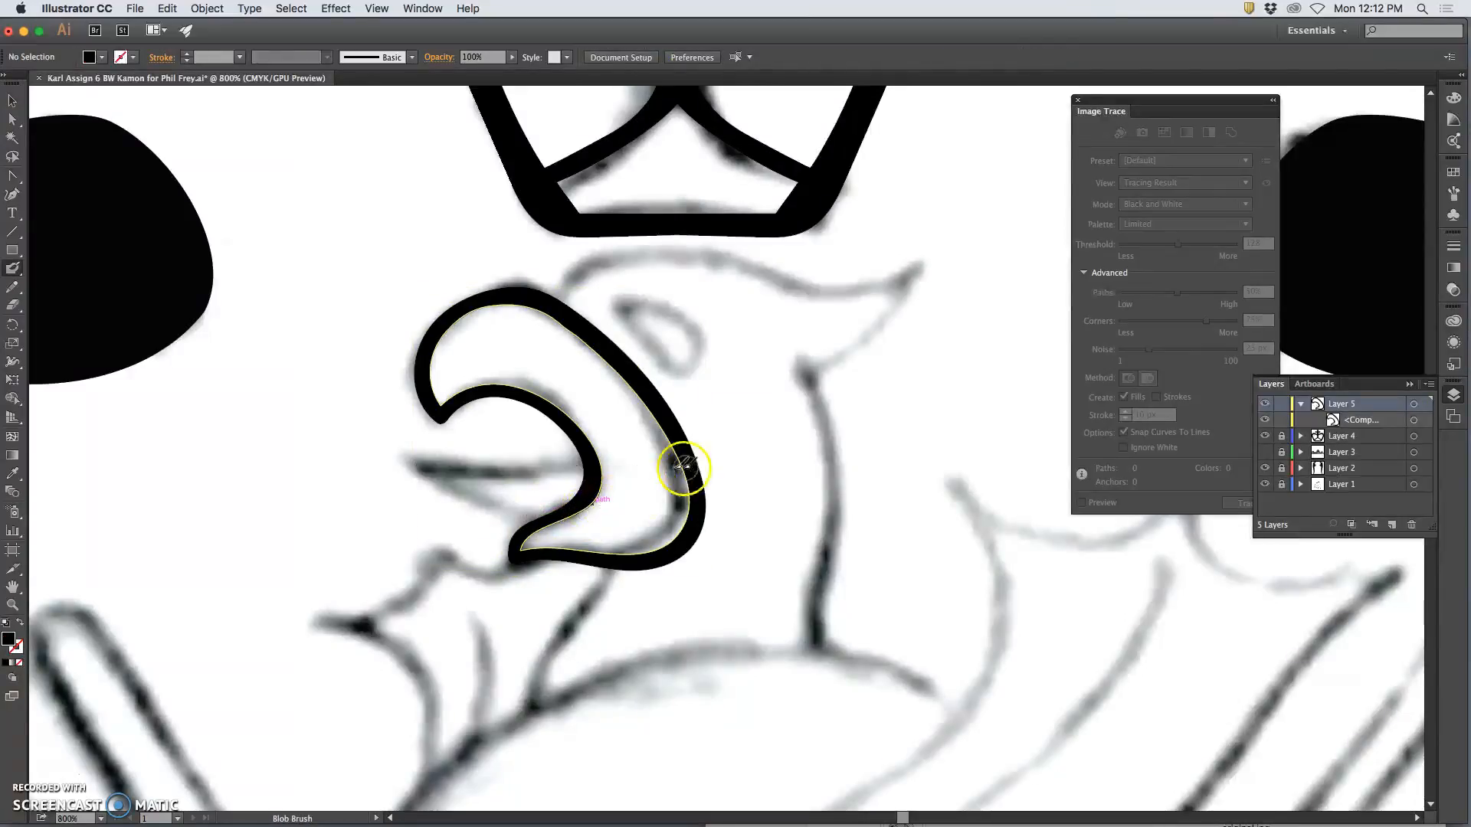
- Lock Layer 5 and trace the pointed lower beak on a new layer with the Blob Brush
left_click(1281, 403)
left_click(1391, 525)
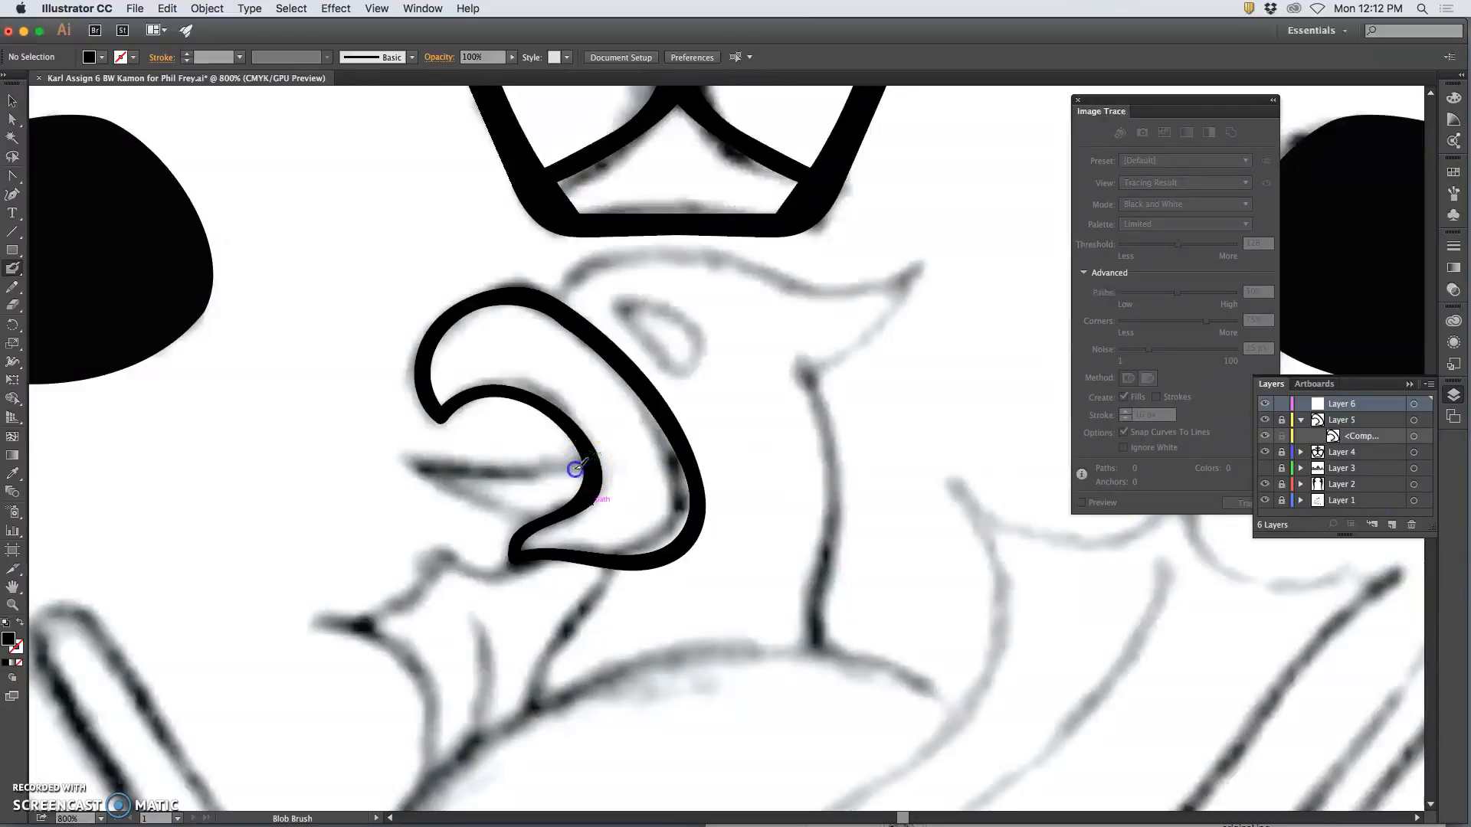
left_click_drag(502, 509, 570, 507)
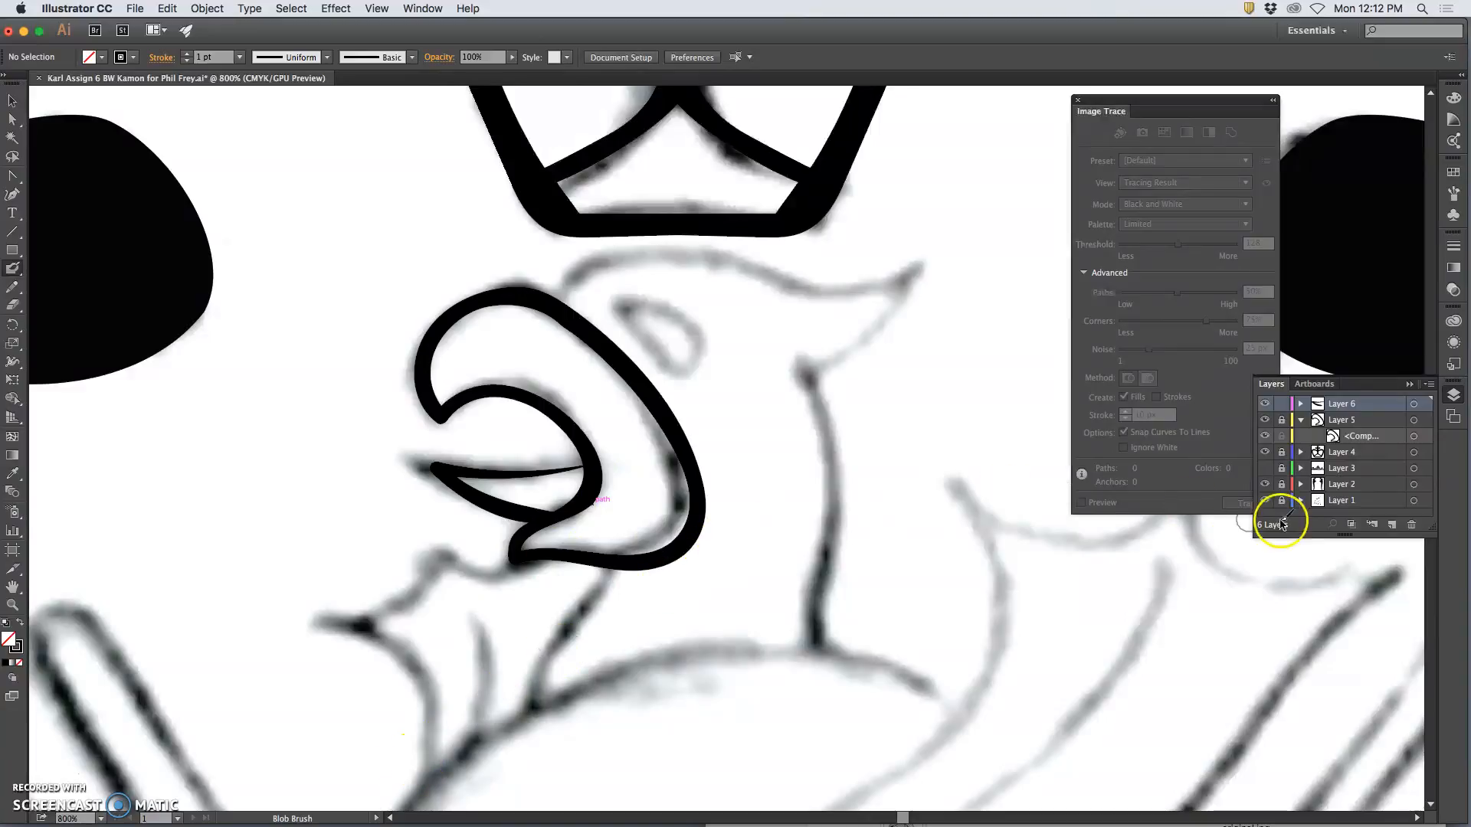
left_click(1264, 404)
left_click(1264, 403)
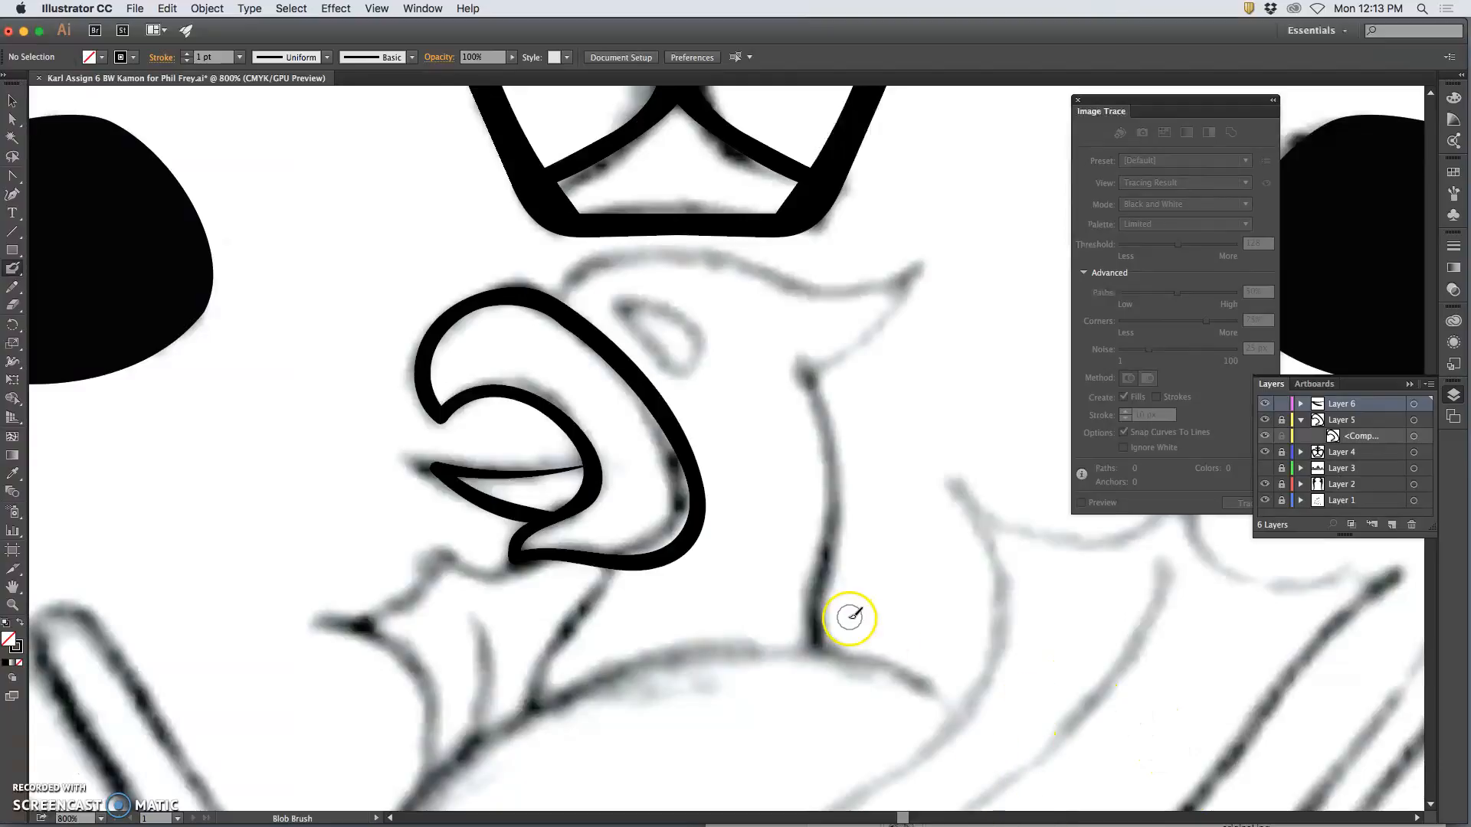
key("super+minus")
key("super+minus")
key("super+minus")
key("super+equal")
key("super+equal")
key("super+equal")
key("super+equal")
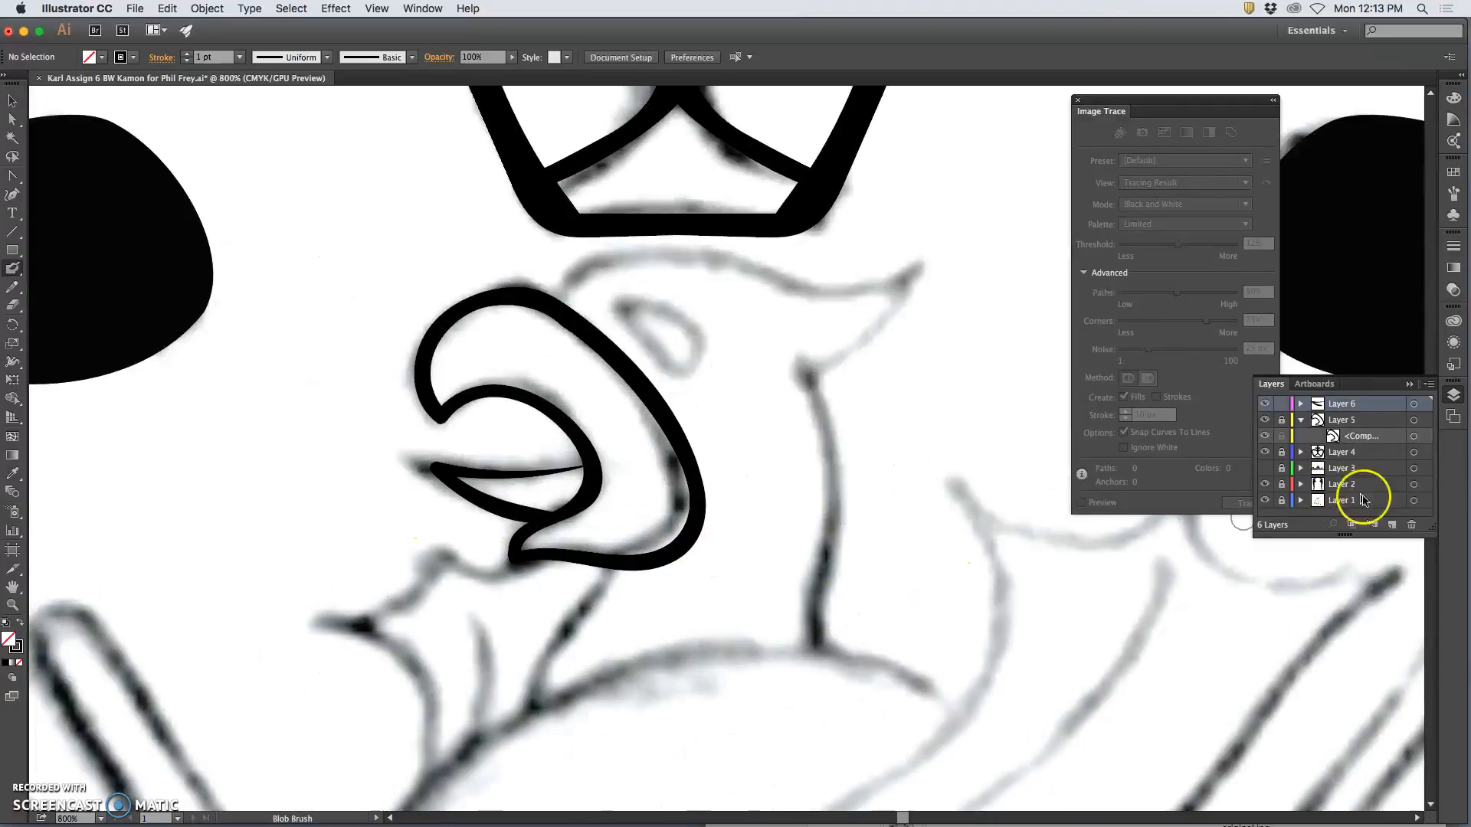
- On a new layer, trace the pointed throat contour below the beak and its inner tapered line with the Blob Brush
left_click(1391, 525)
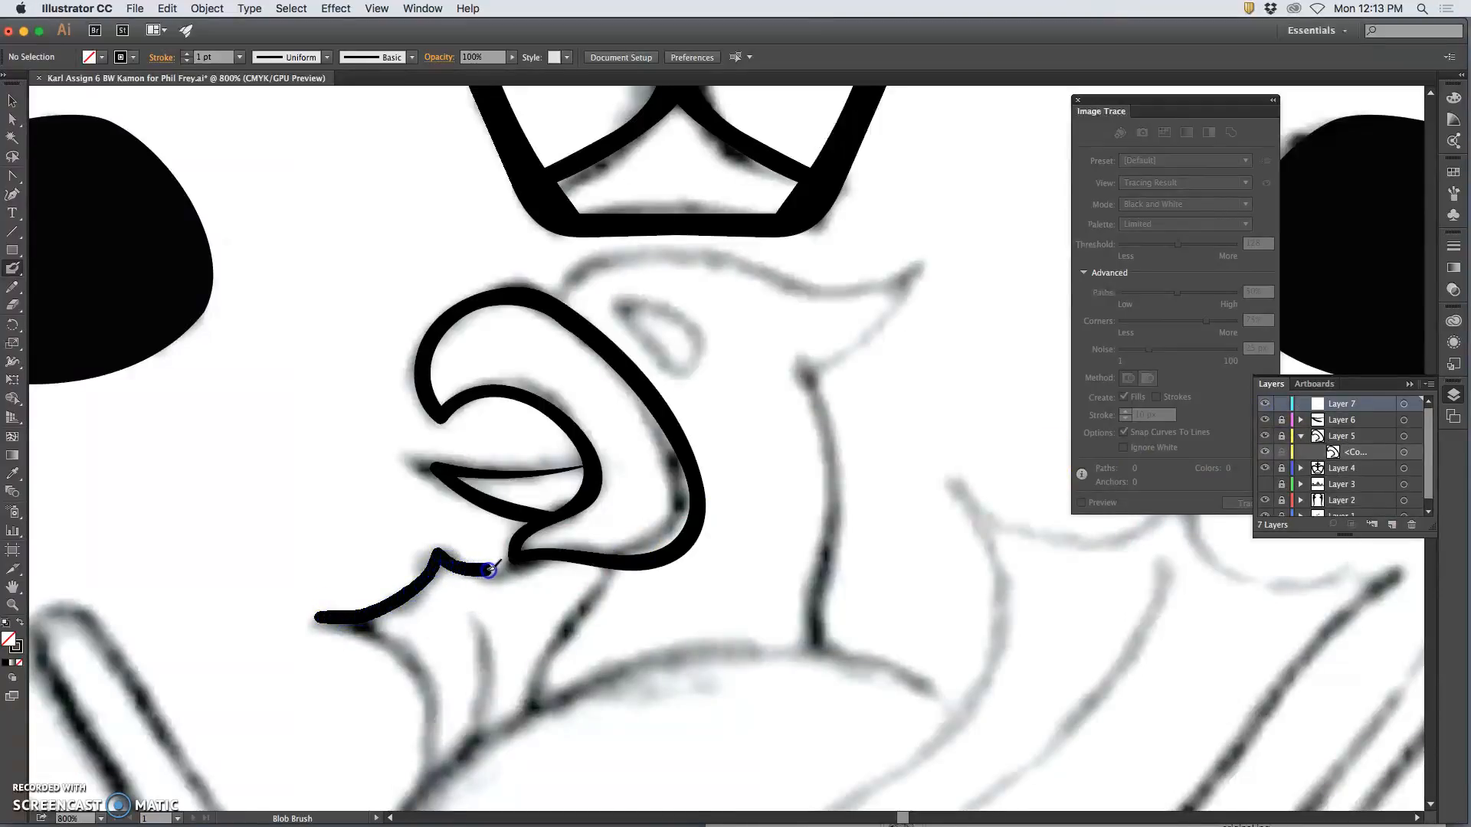
left_click_drag(535, 555, 537, 553)
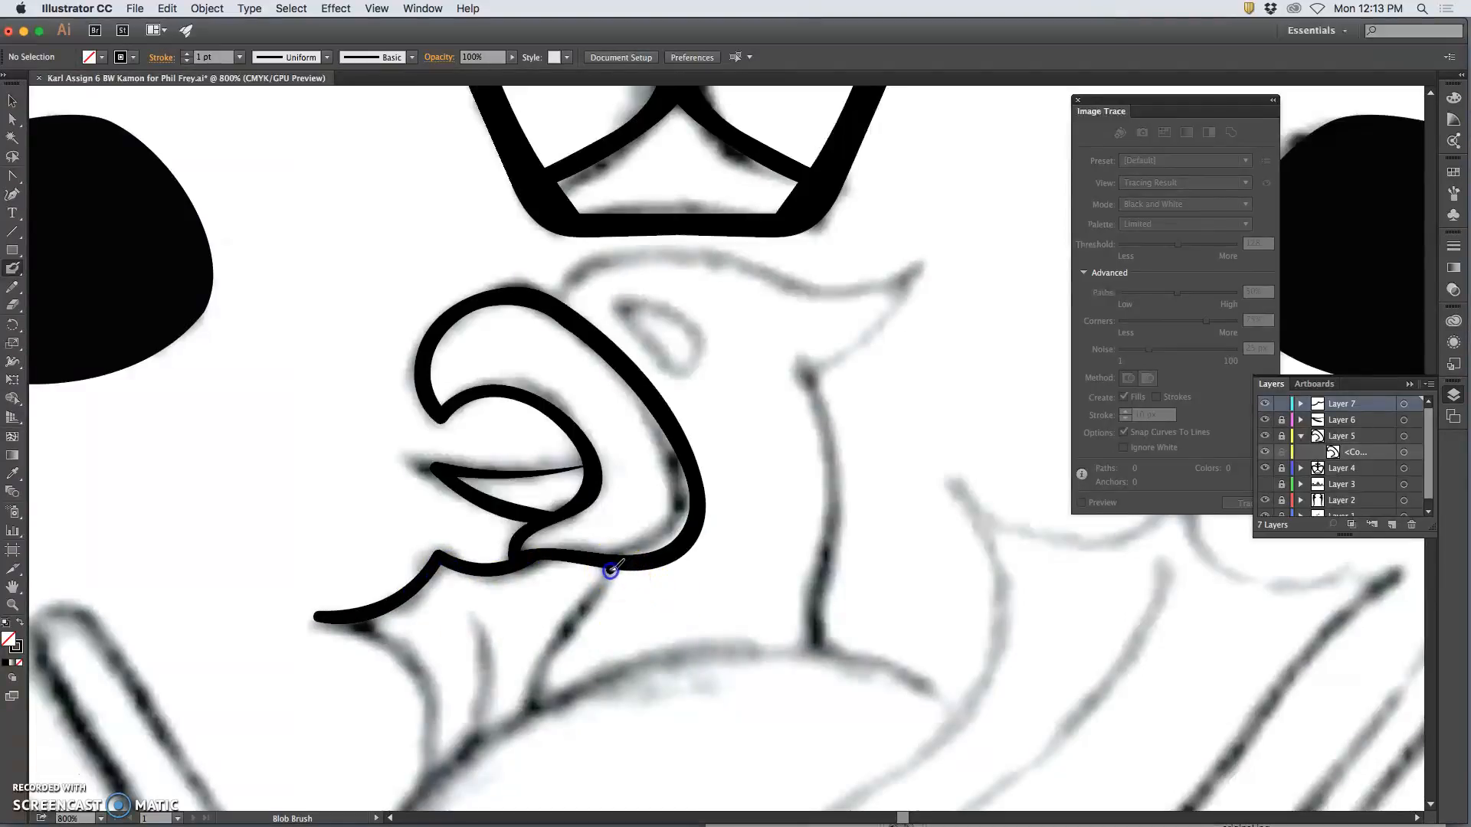
key("super+z")
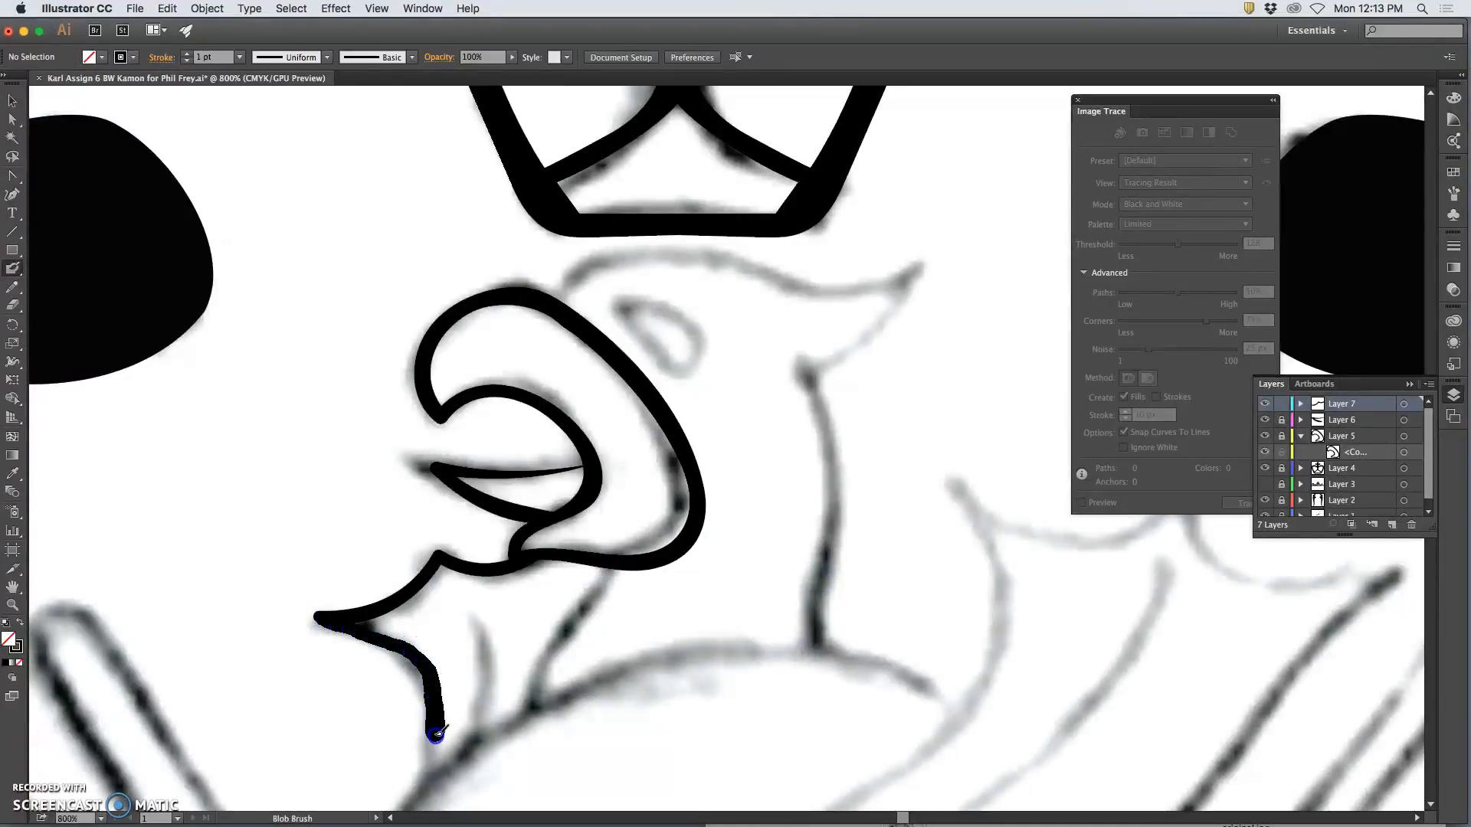
left_click_drag(420, 799, 417, 803)
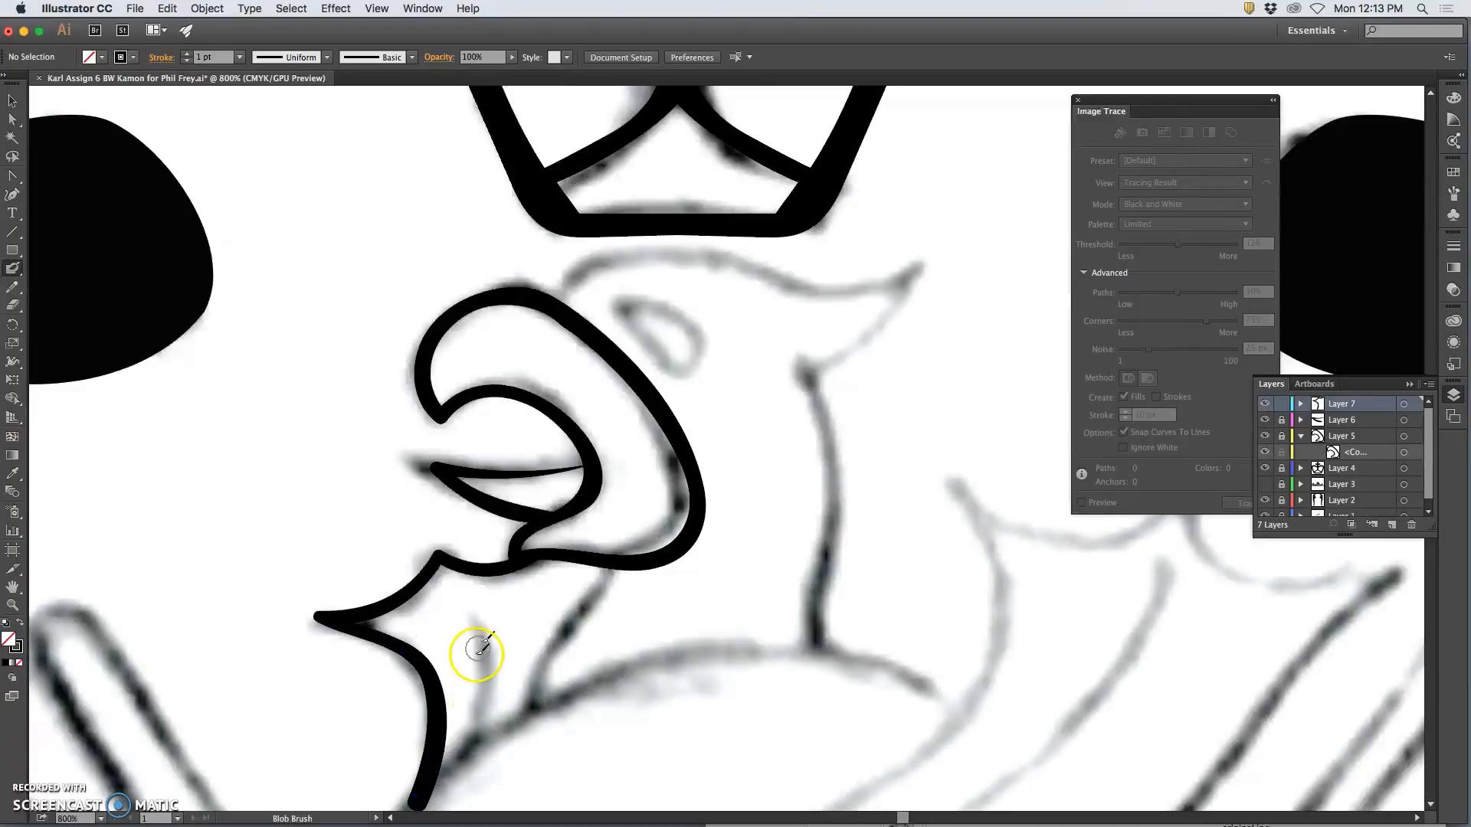
left_click_drag(473, 748, 471, 753)
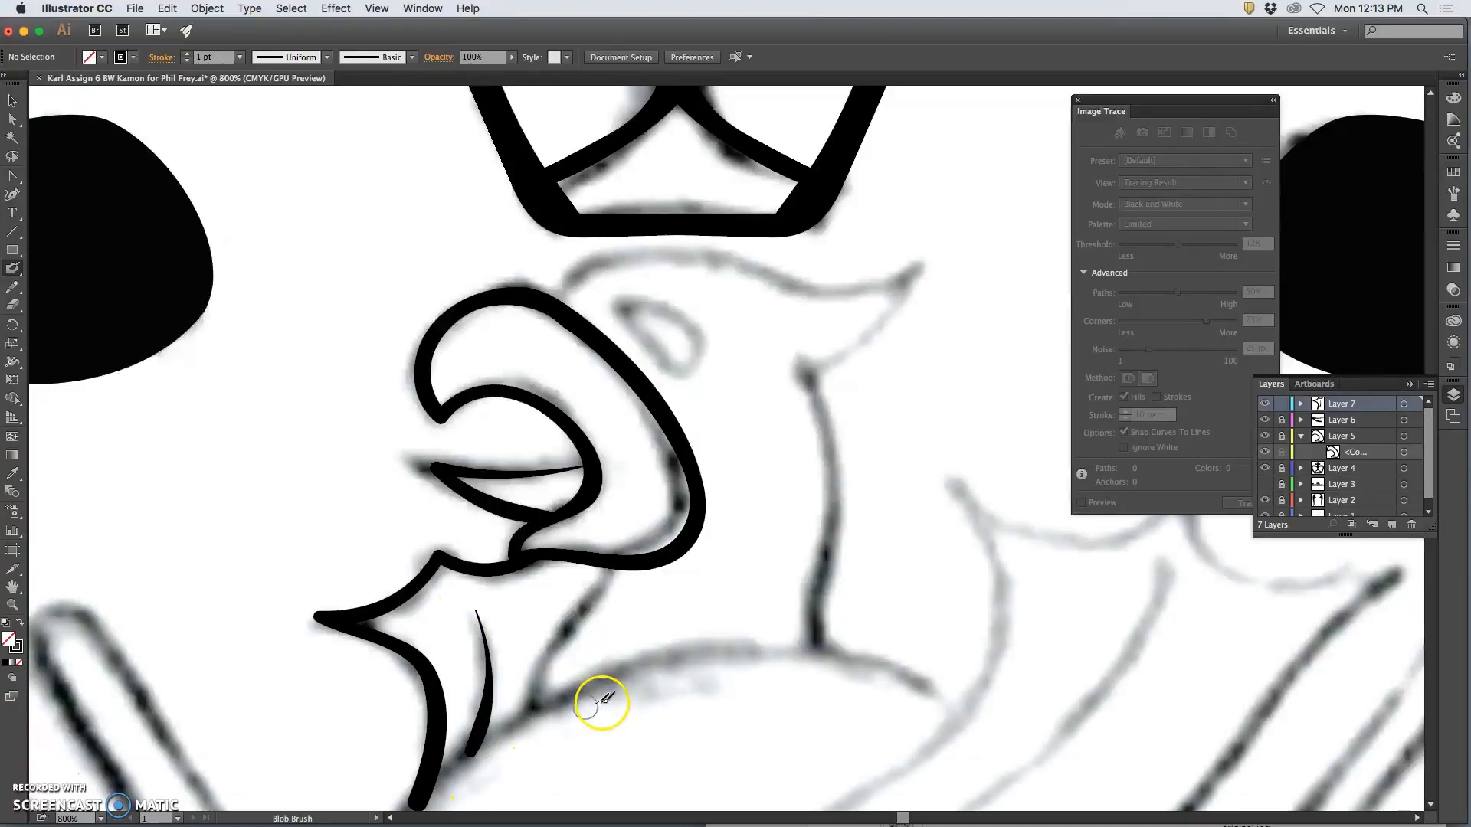
- Lock Layer 7 with the throat lines and add a new layer above it
mouse_move(736, 666)
left_mouse_down()
mouse_move(713, 519)
mouse_move(525, 519)
mouse_move(646, 407)
mouse_move(607, 463)
mouse_move(633, 486)
mouse_move(587, 693)
left_mouse_up()
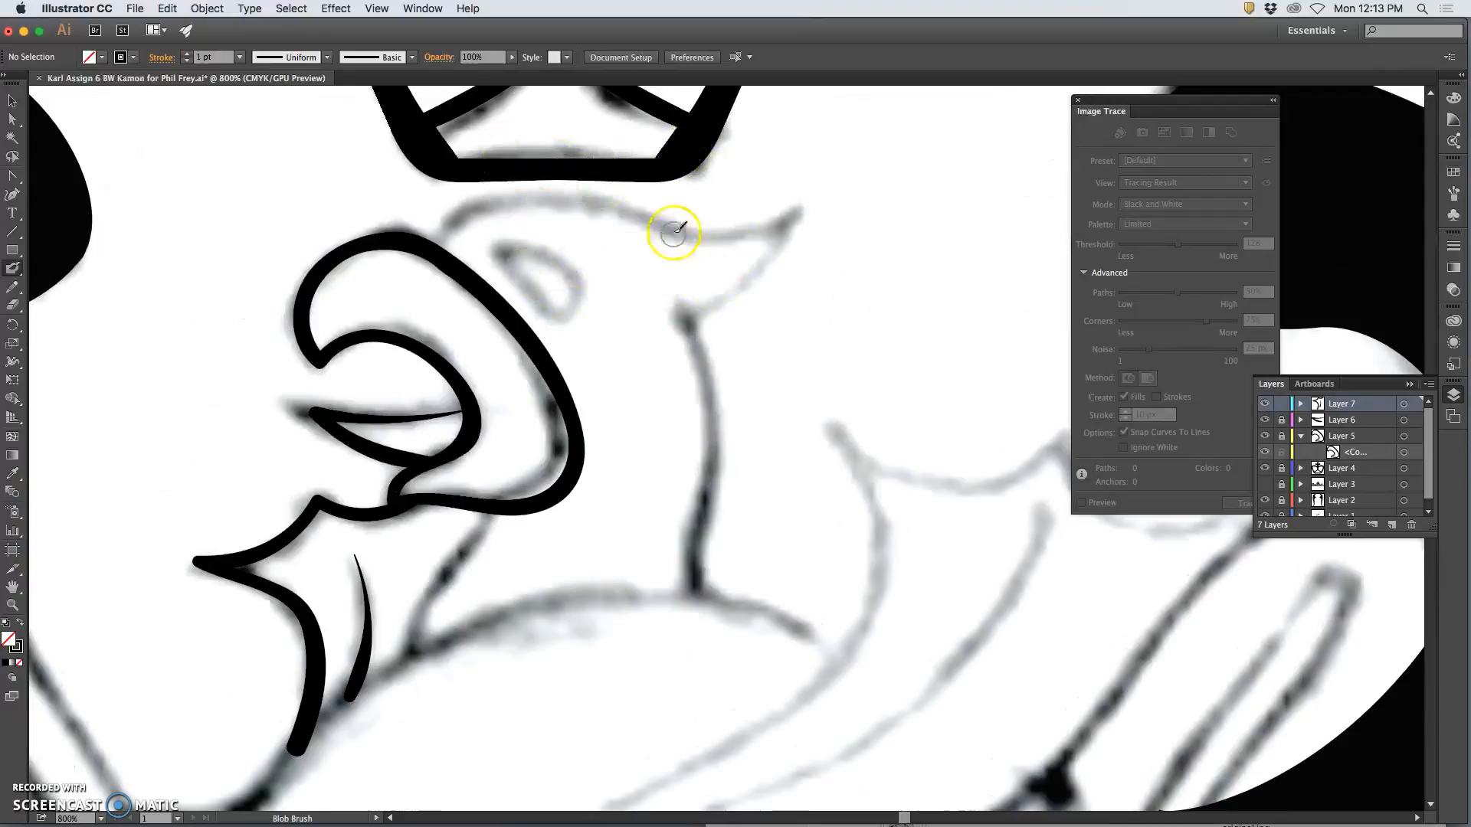
key("super+minus")
left_click(1282, 404)
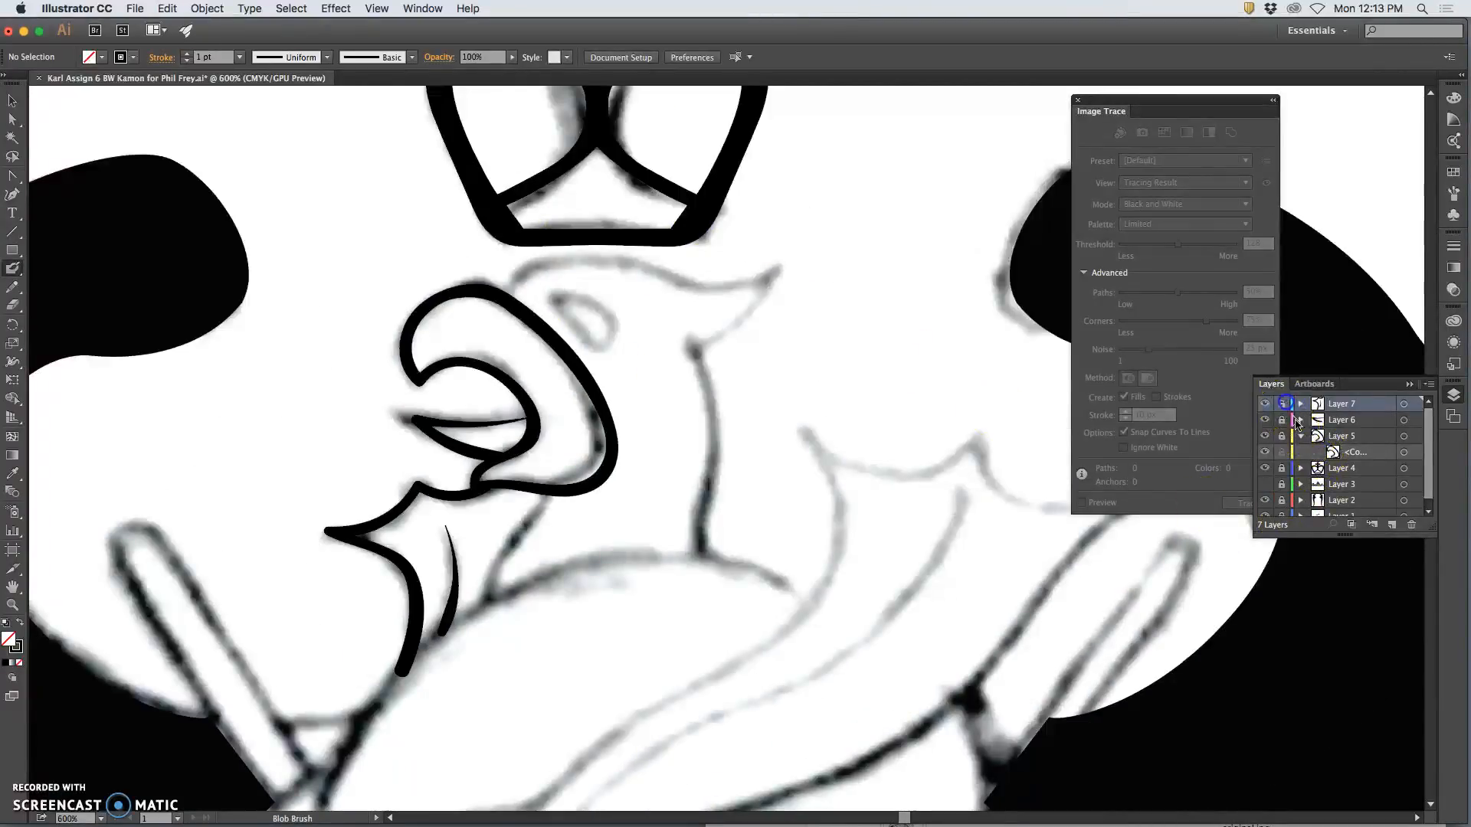
left_click(1384, 527)
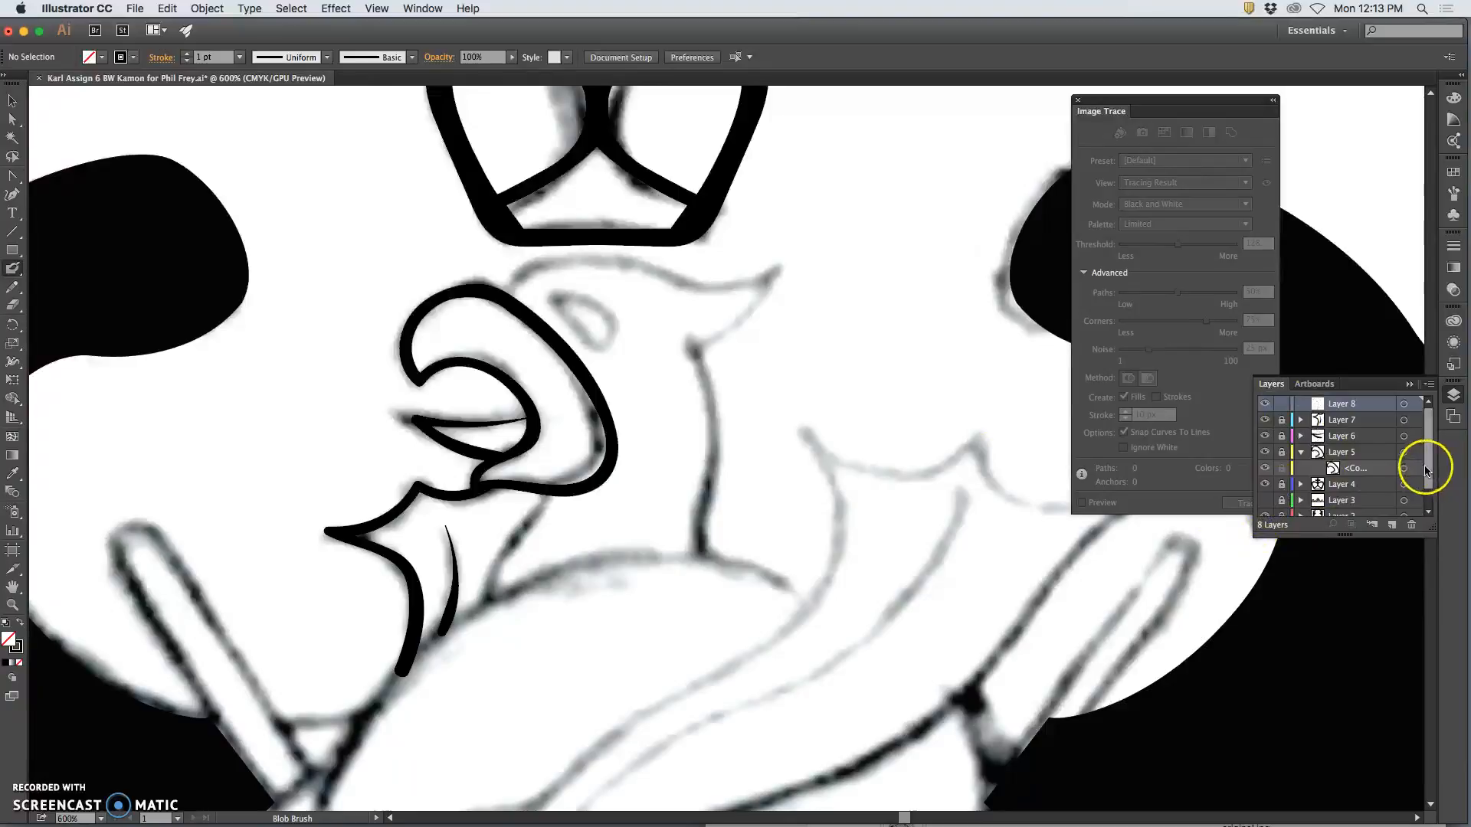
- Check the traced lines with the Layer 1 sketch hidden, show the sketch again, and switch to the Pencil tool
scroll(1426, 470, "down", 2)
left_click(1265, 508)
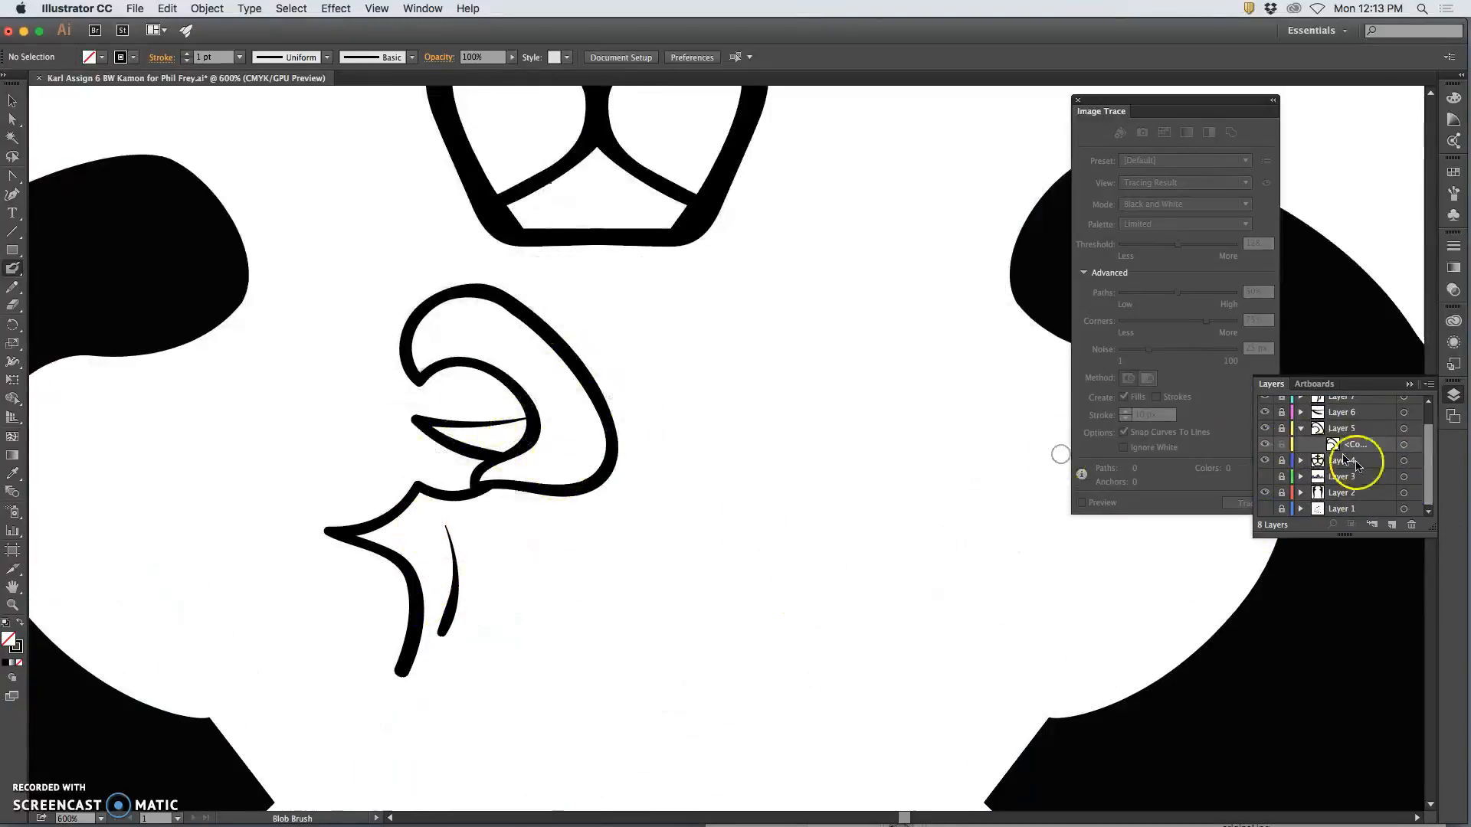
left_click(1265, 509)
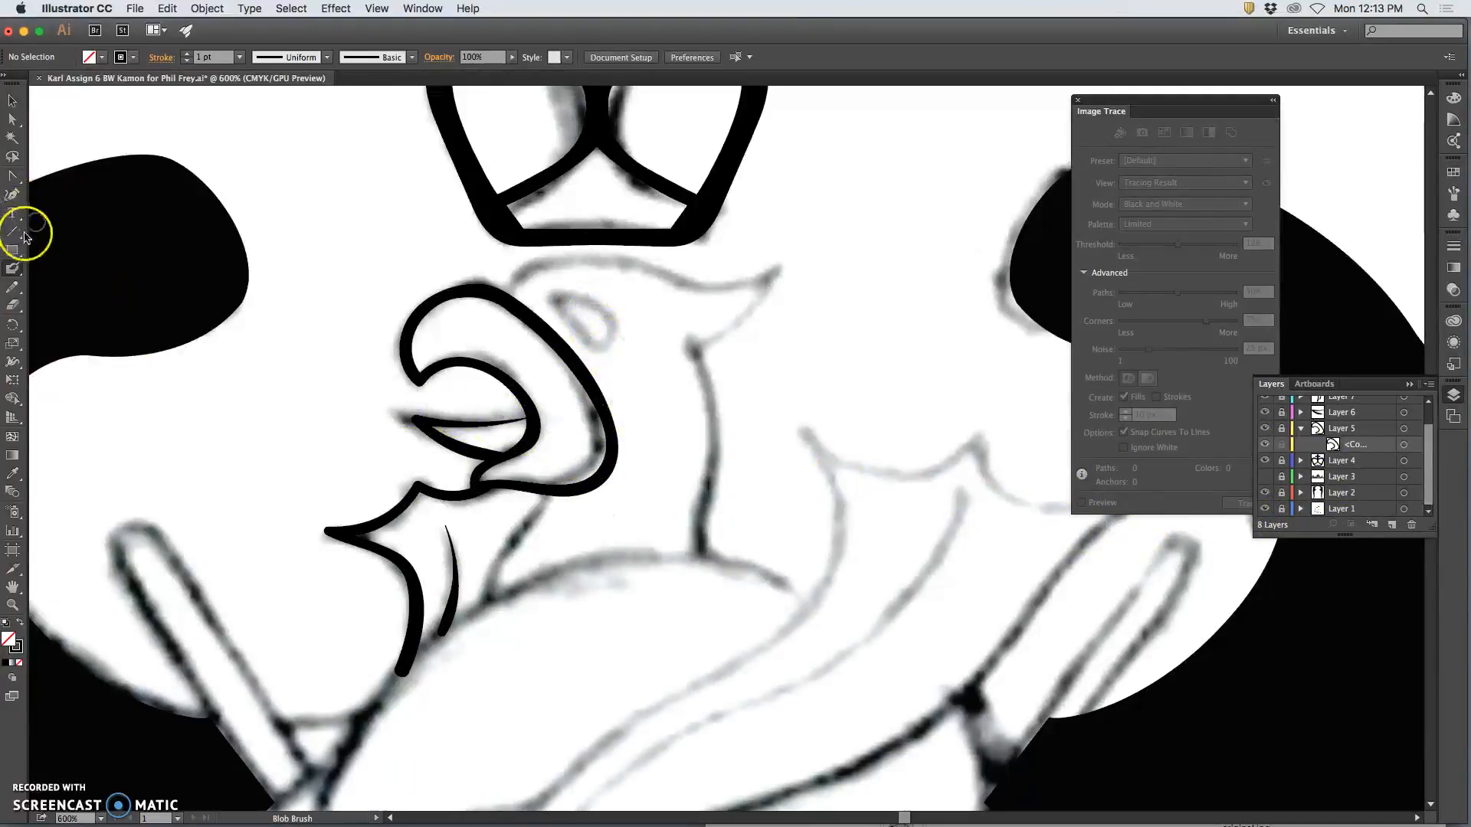
left_click(12, 287)
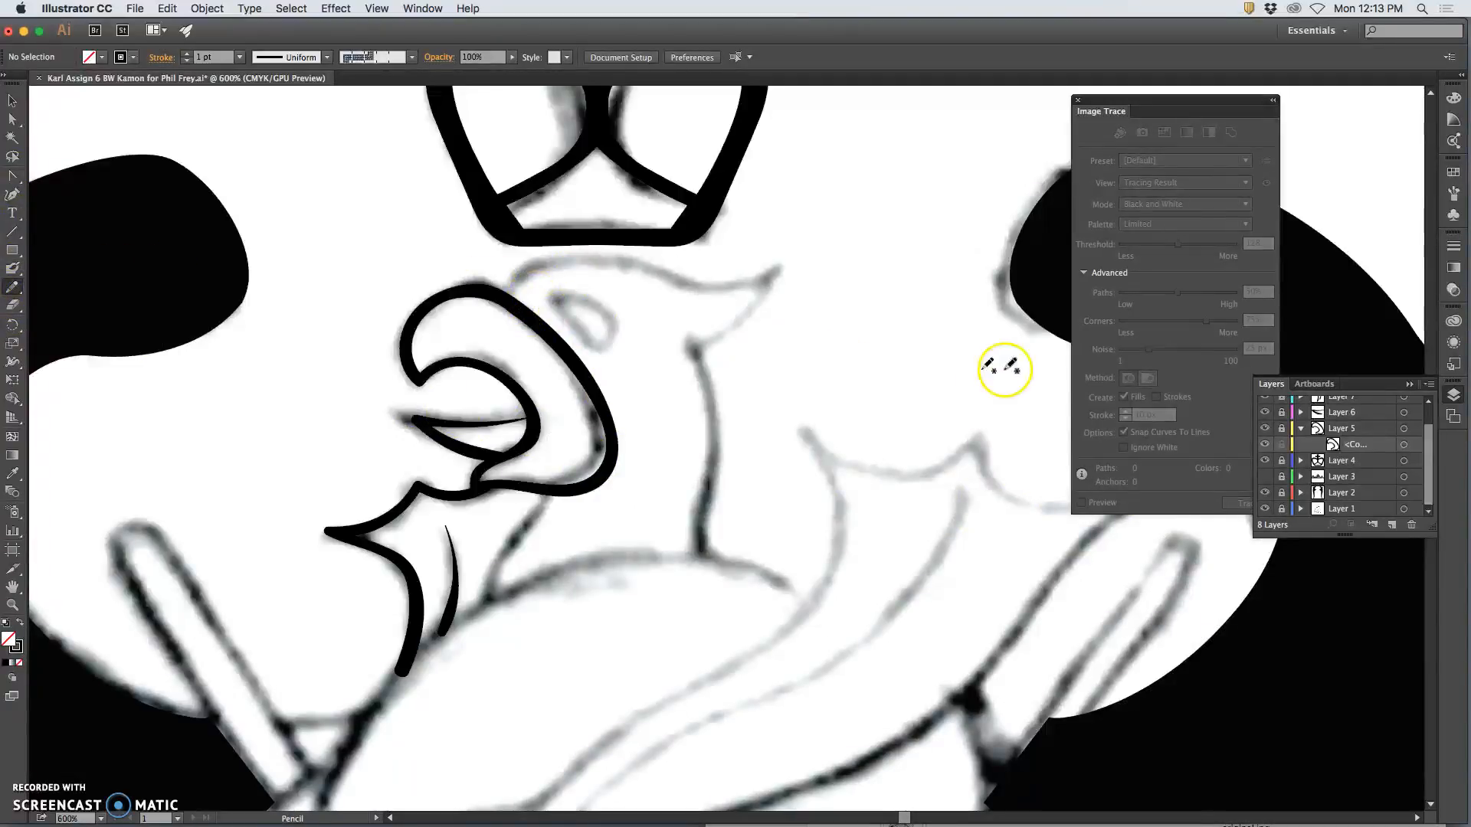
- Trace the closed outline of the bird's head and neck on Layer 8 with the Pencil tool and give it a solid black fill without stroke
left_click_drag(1428, 488, 1427, 423)
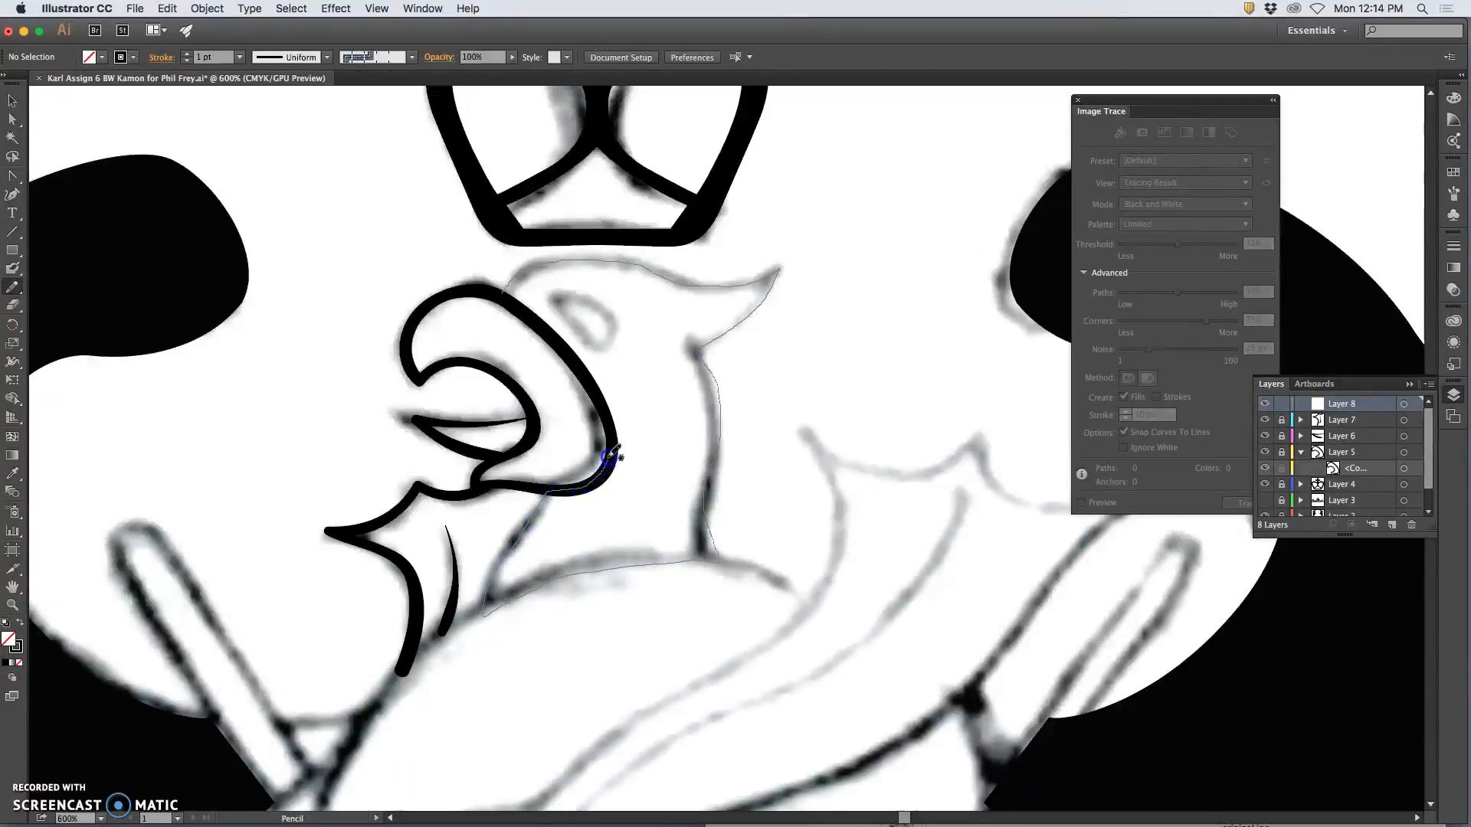
left_click_drag(587, 380, 571, 358)
left_click_drag(498, 295, 501, 293)
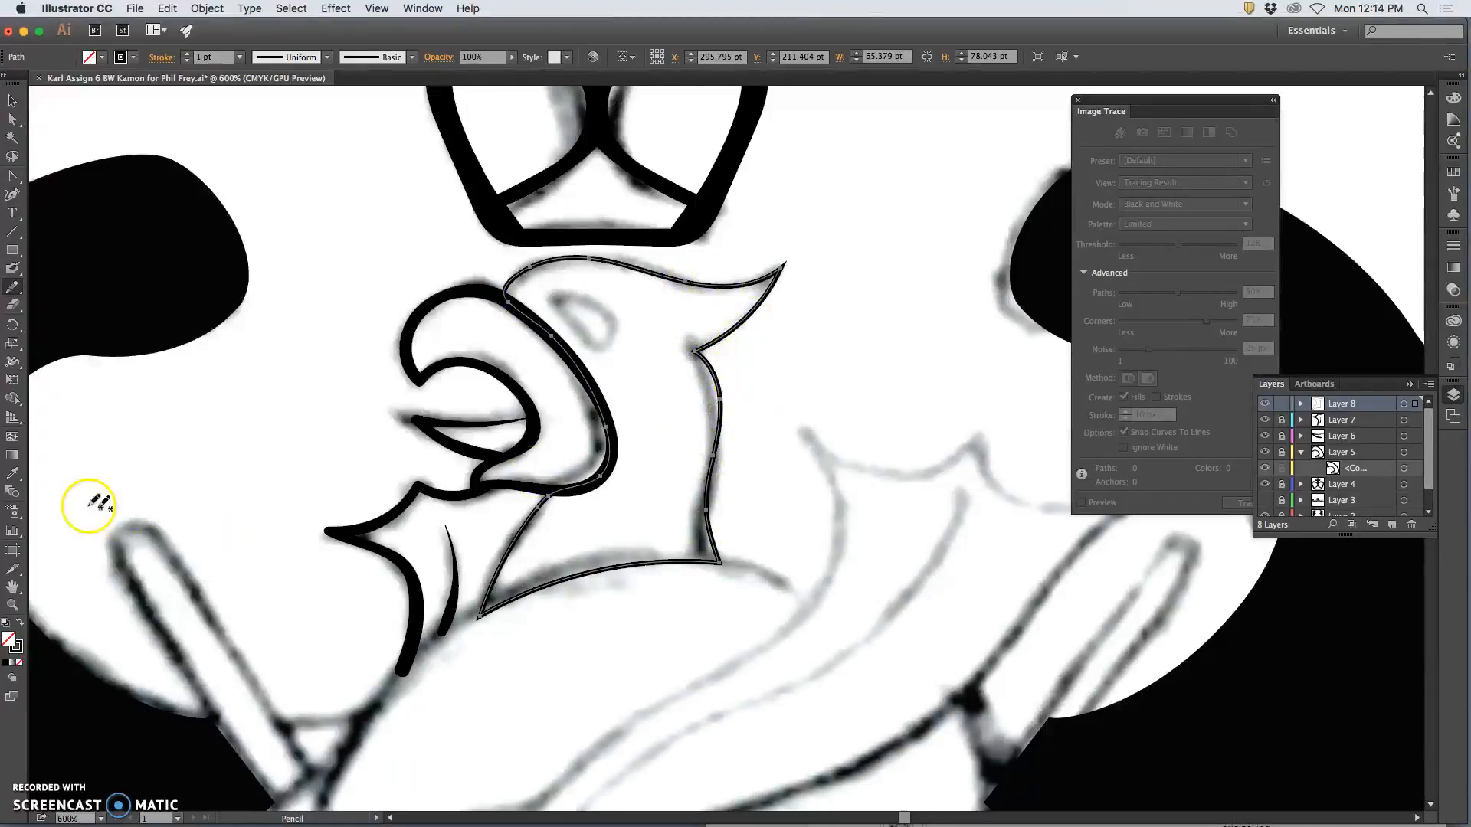
left_click(21, 625)
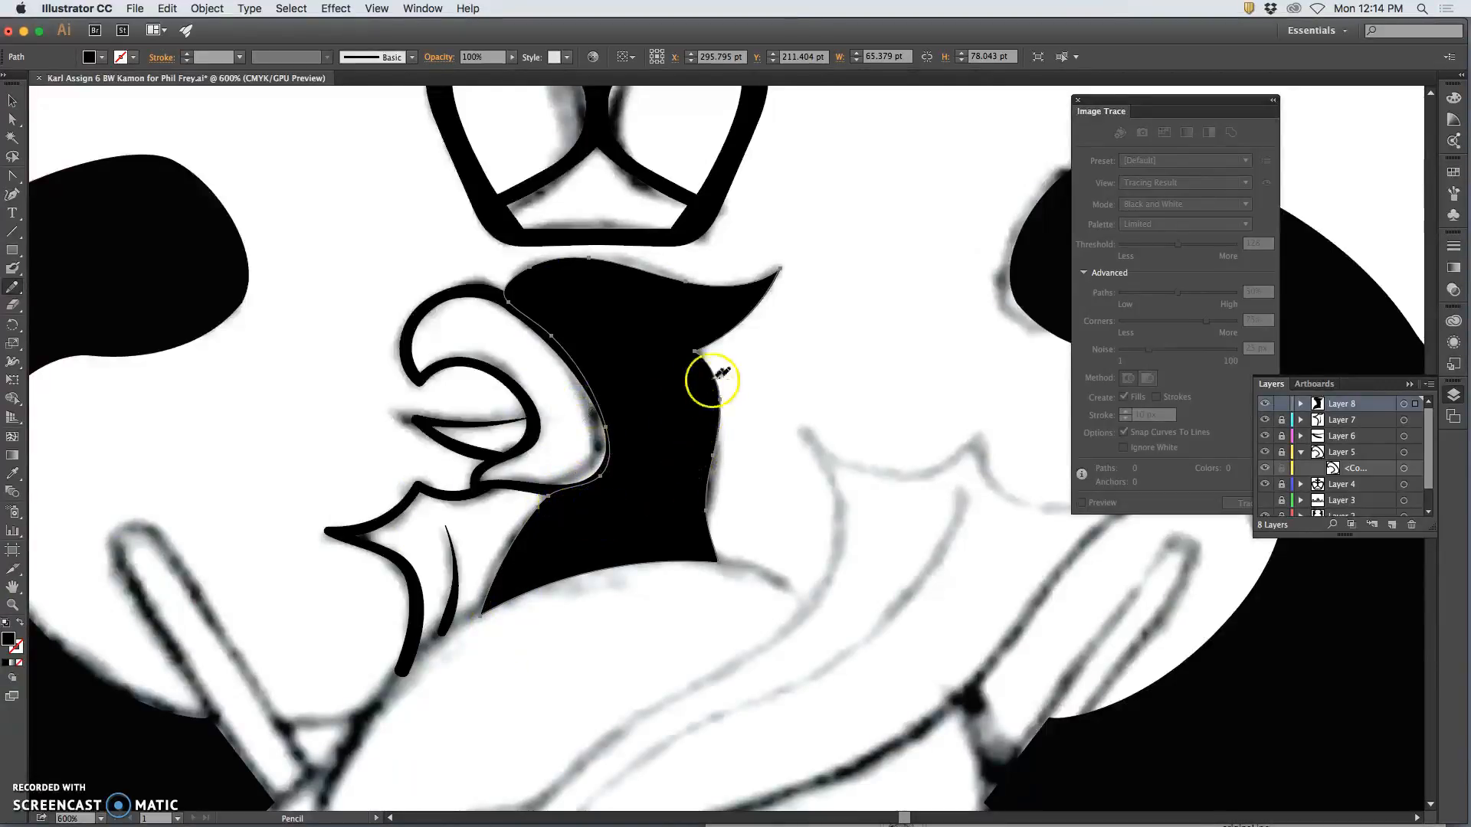
left_click(1265, 405)
left_click(1266, 404)
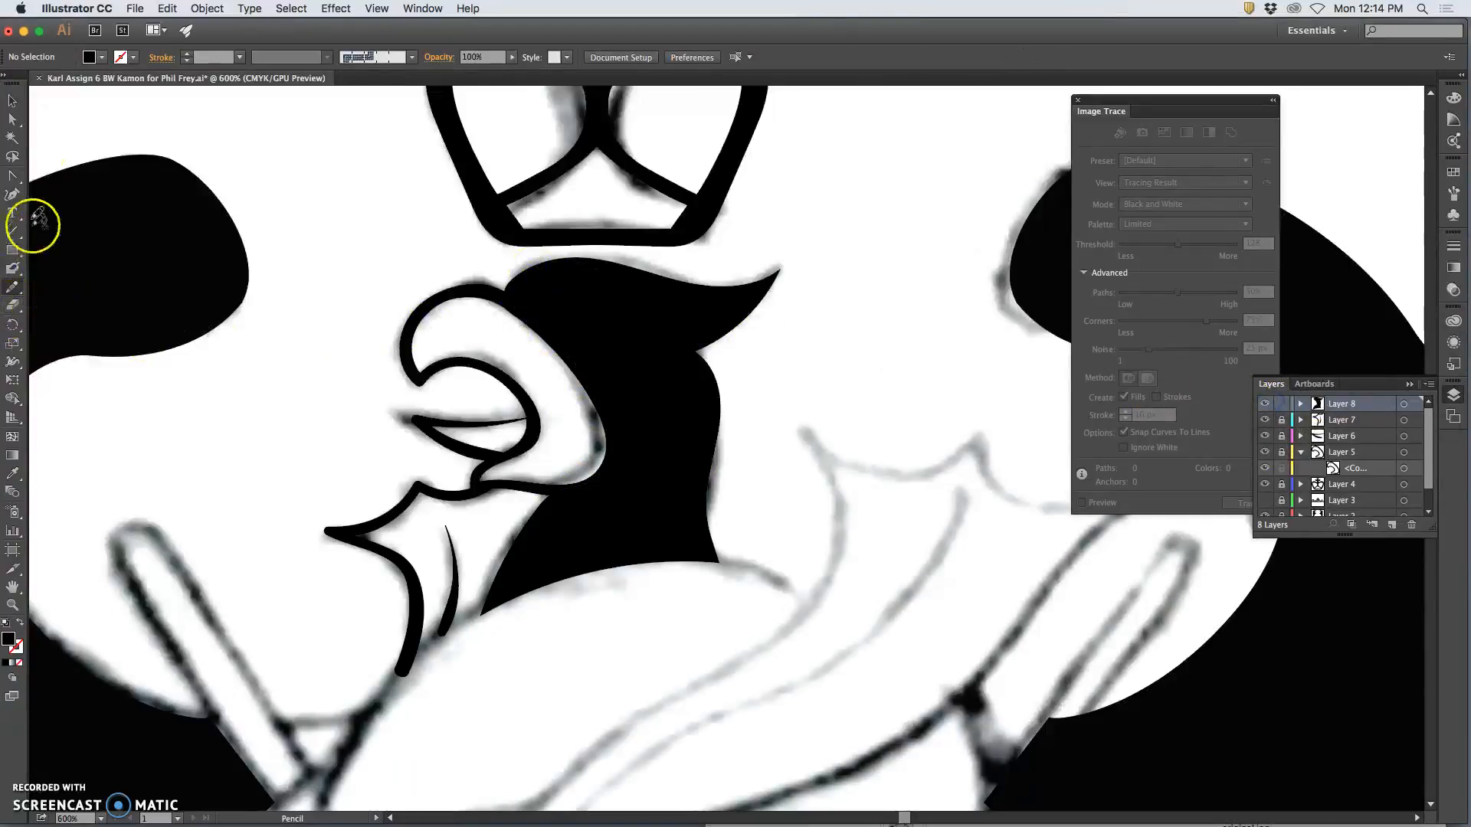
- Select the black head shape and set the Eraser tool's size to 3 pt
left_click(12, 100)
left_click(598, 304)
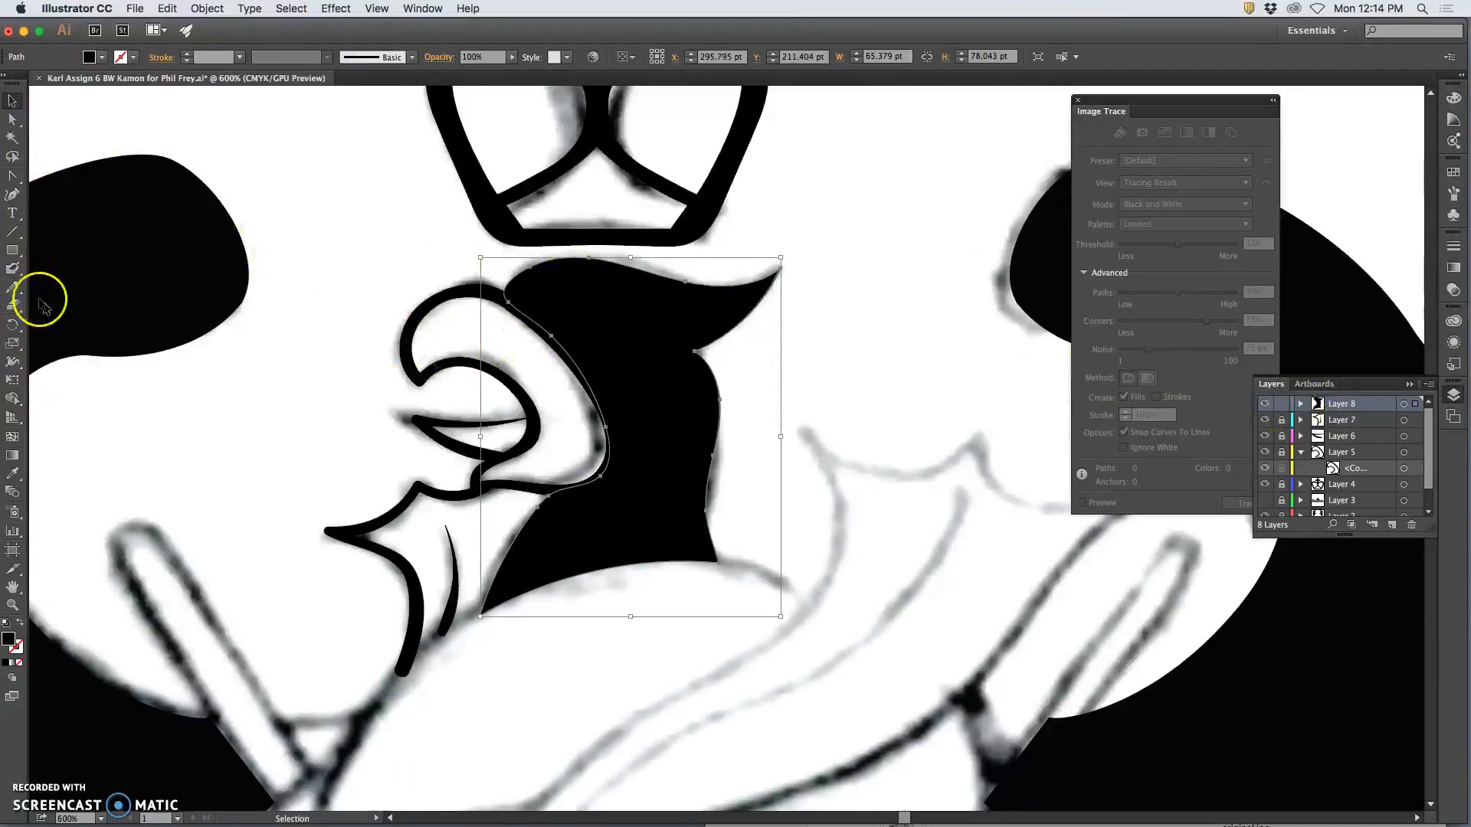
left_click(12, 304)
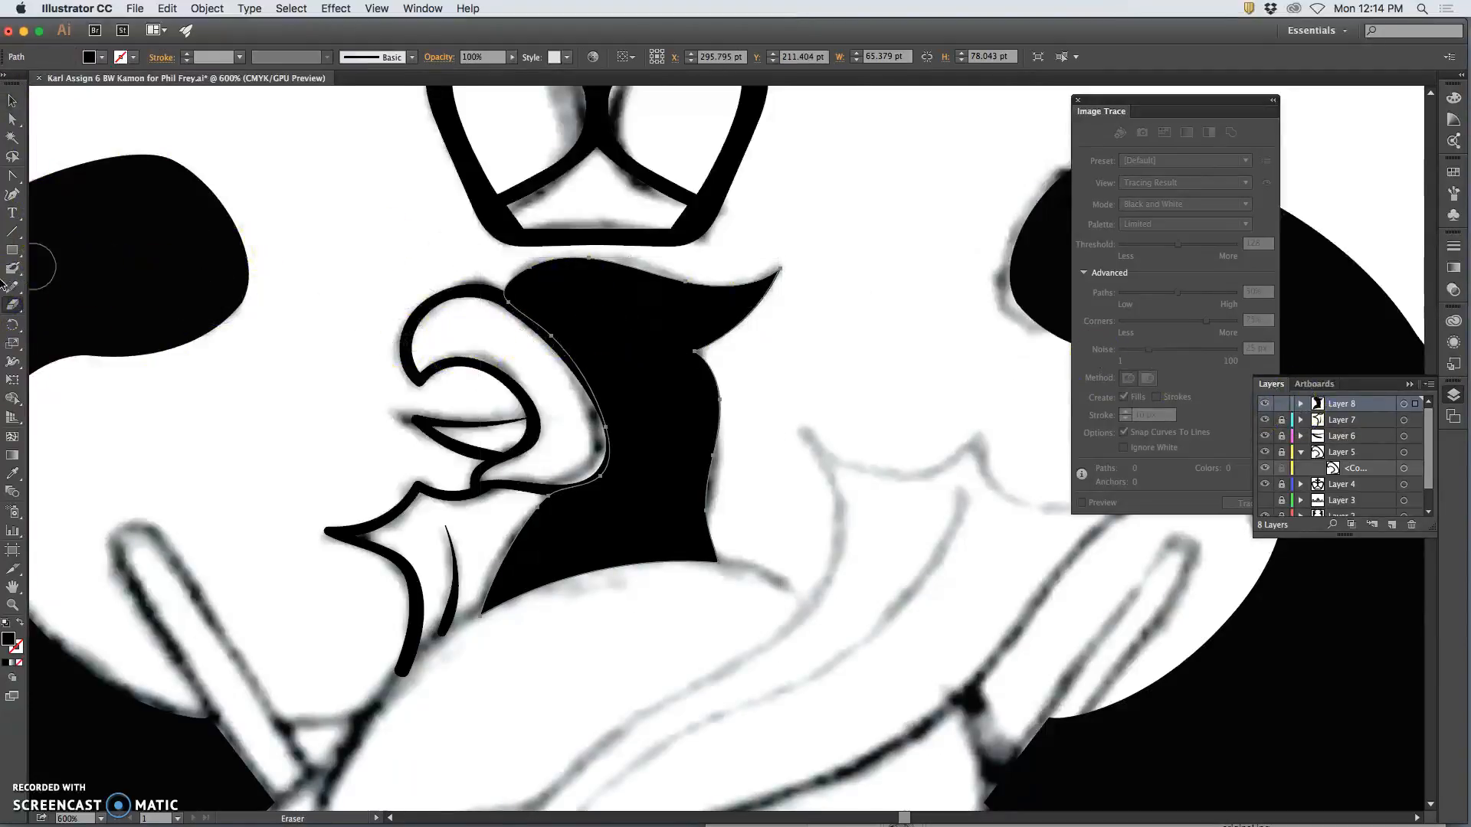
double_click(13, 305)
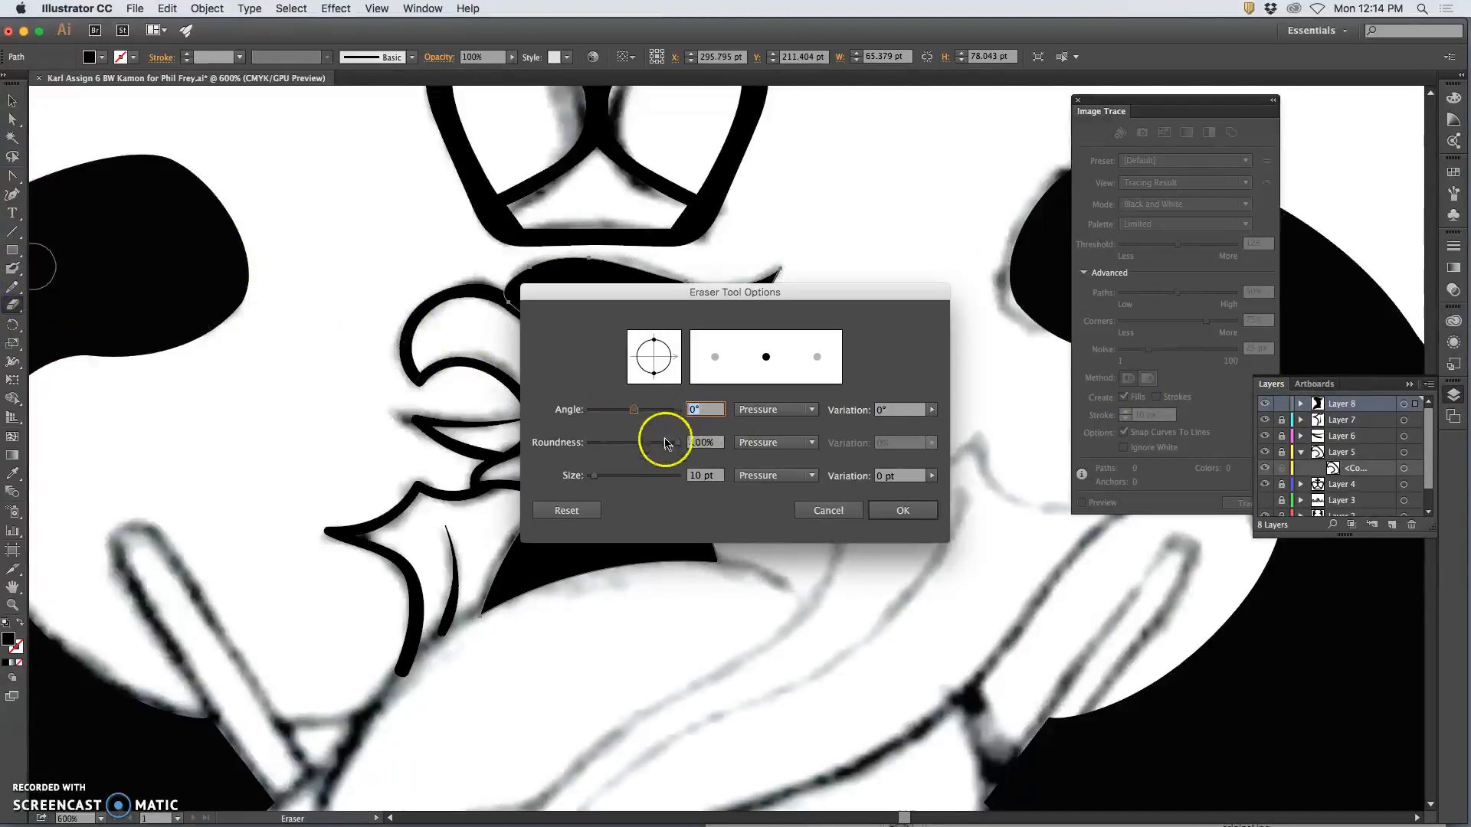
left_click_drag(601, 481, 589, 481)
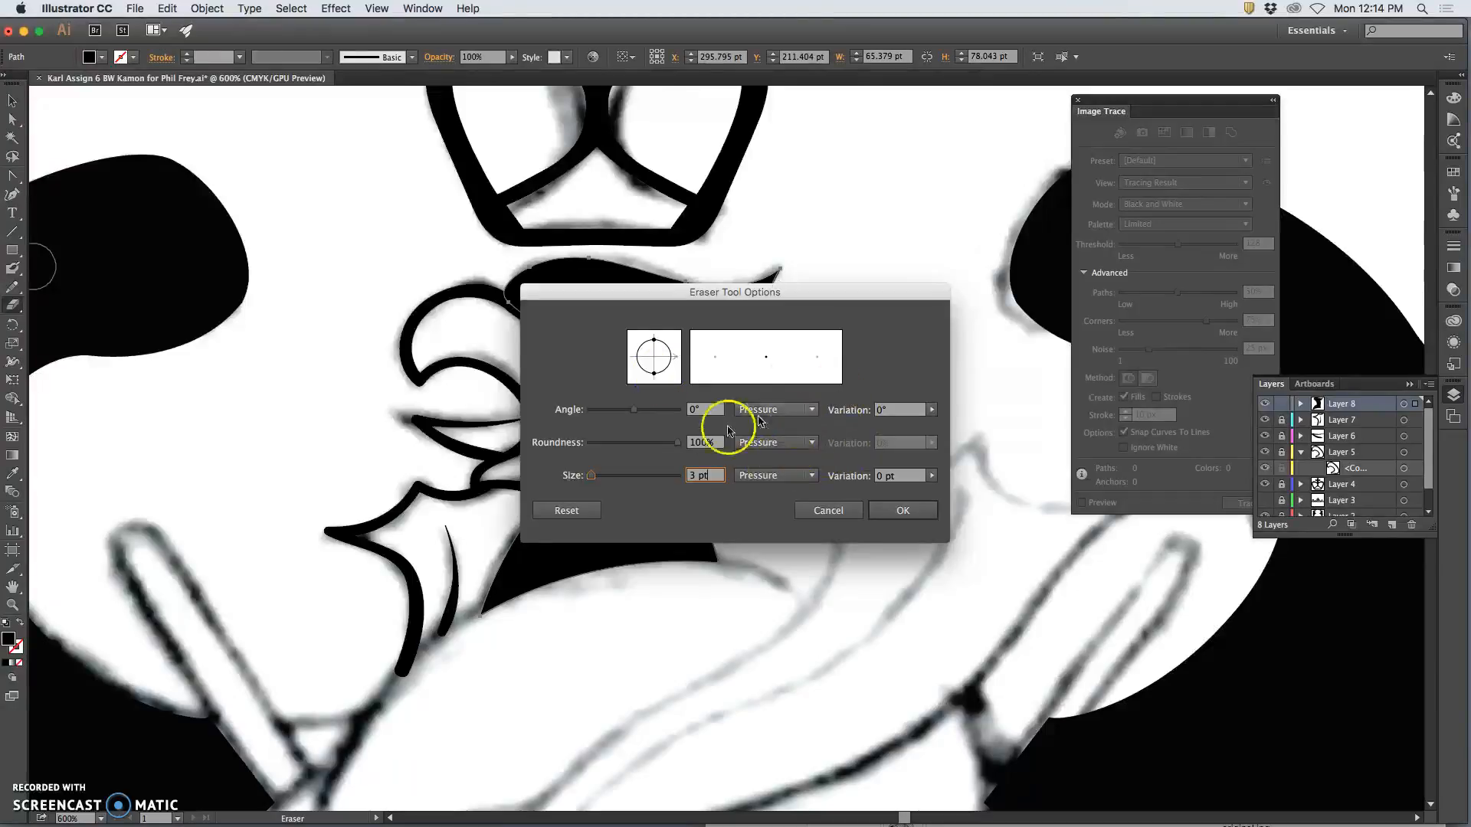
left_click(901, 510)
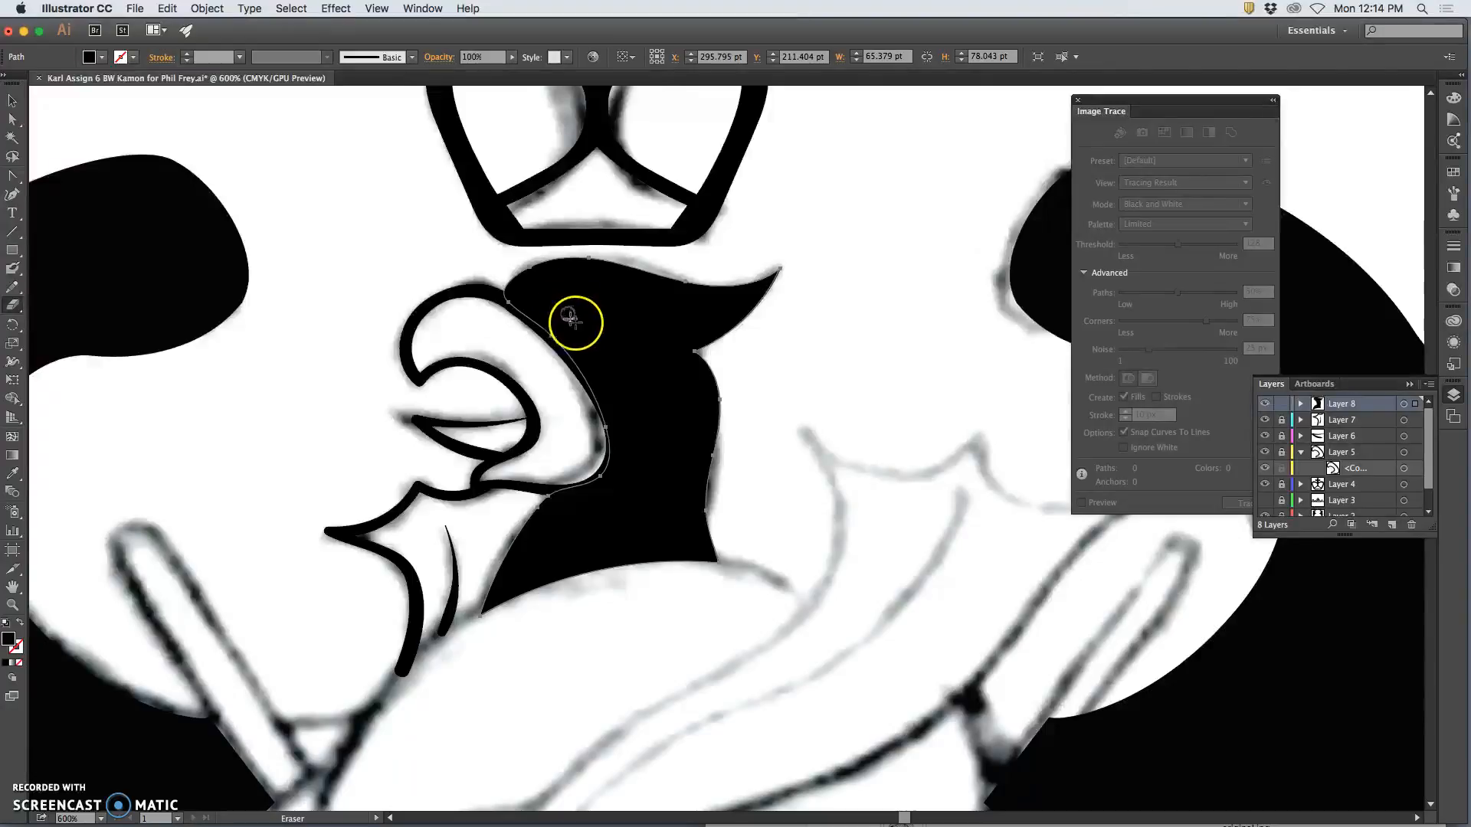
- Target Layer 8 and lower its opacity to 49% for tracing the eye through the head shape
left_click(1268, 405)
left_click(1268, 404)
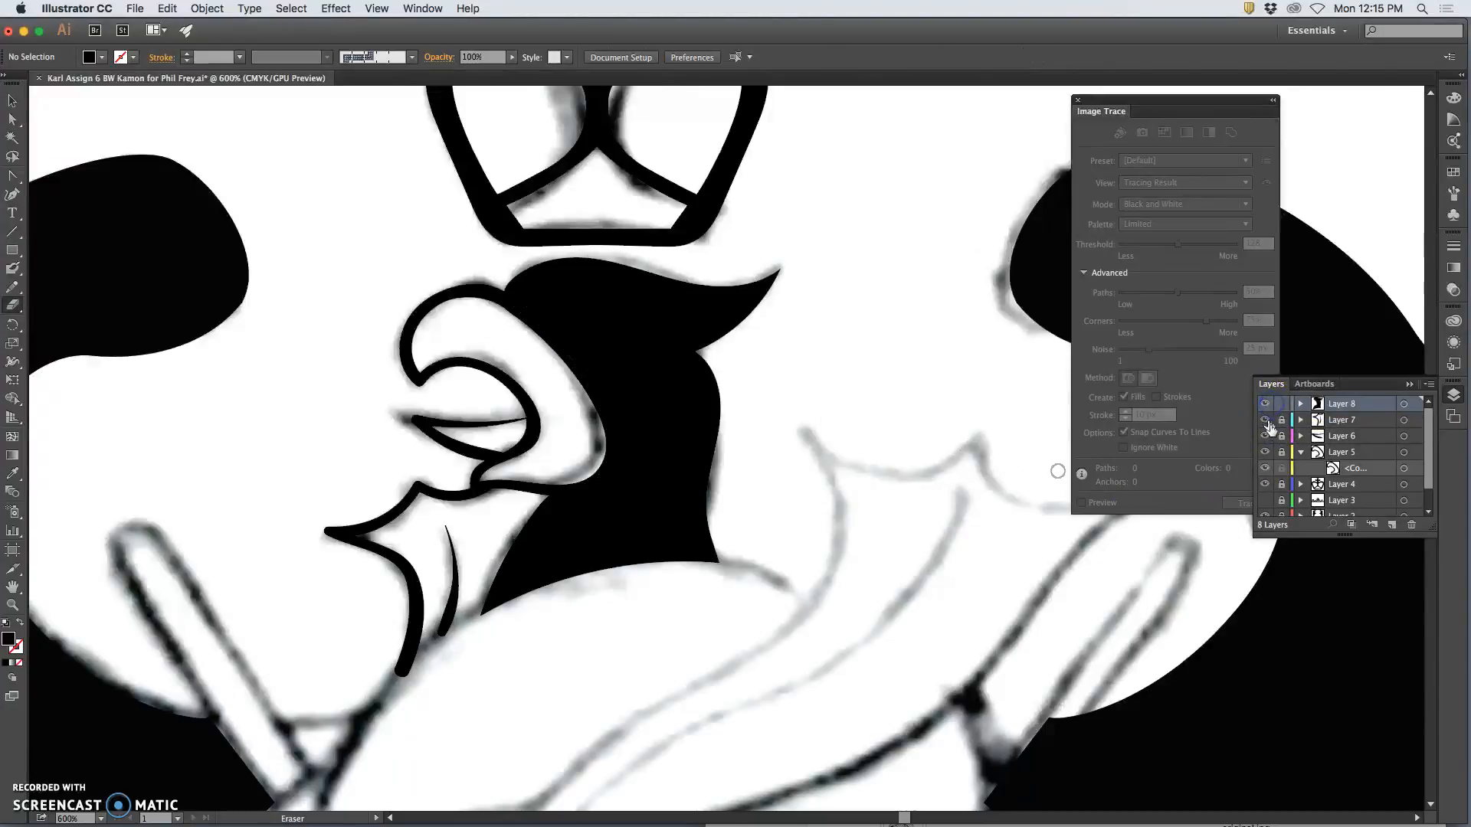
left_click(1403, 404)
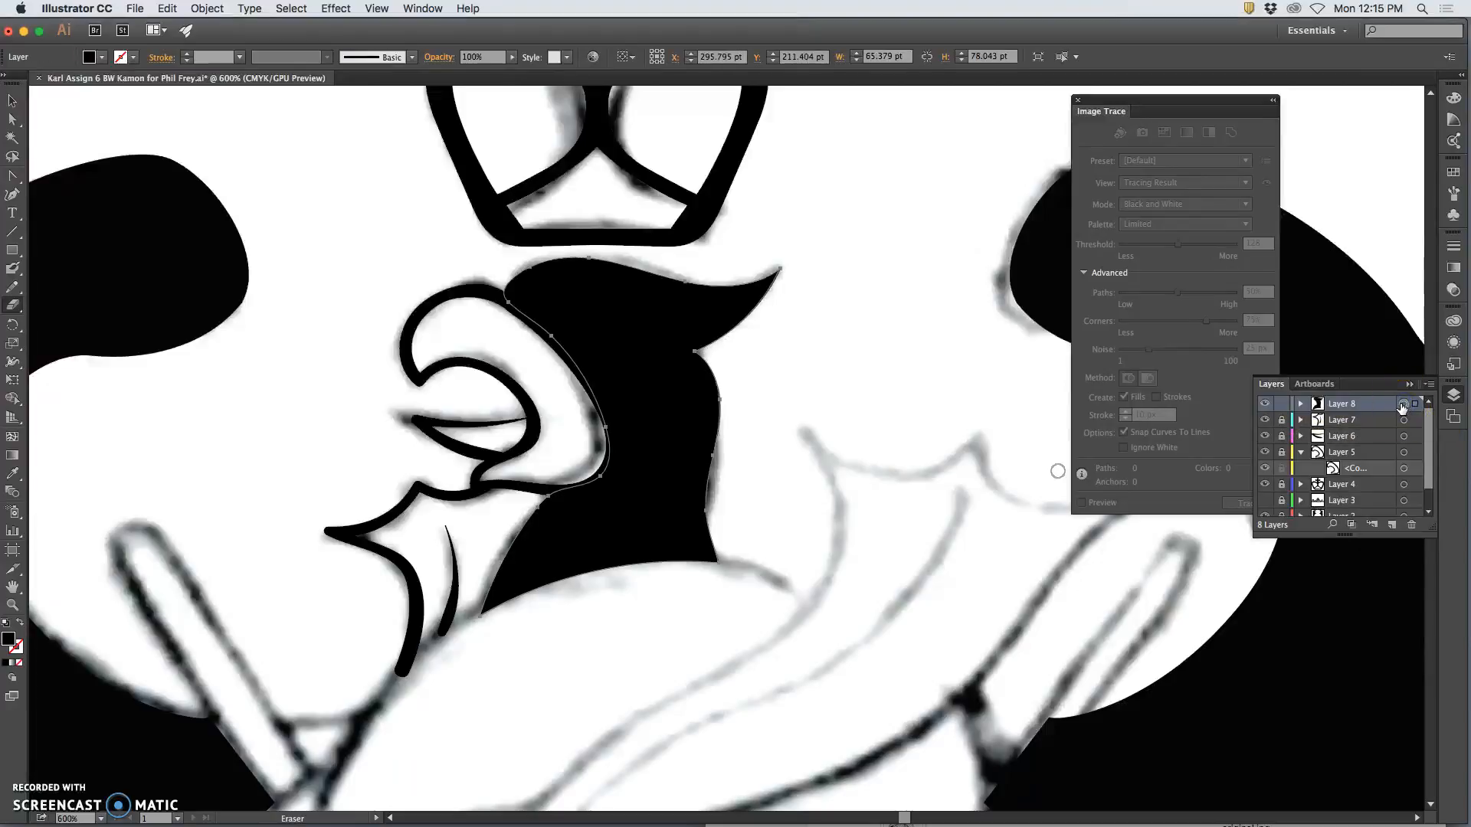
left_click(1453, 269)
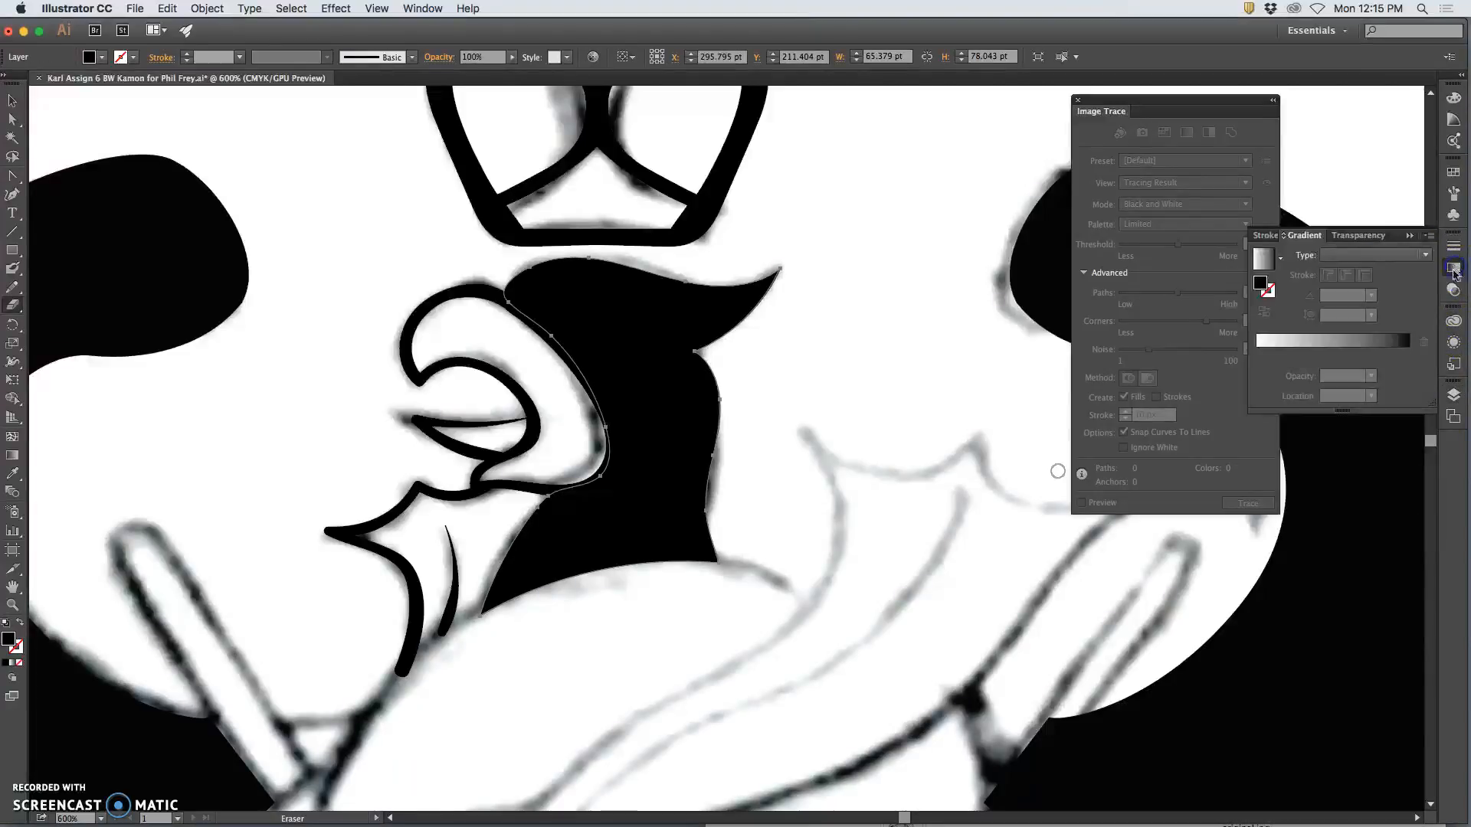
left_click(1358, 239)
left_click(1421, 255)
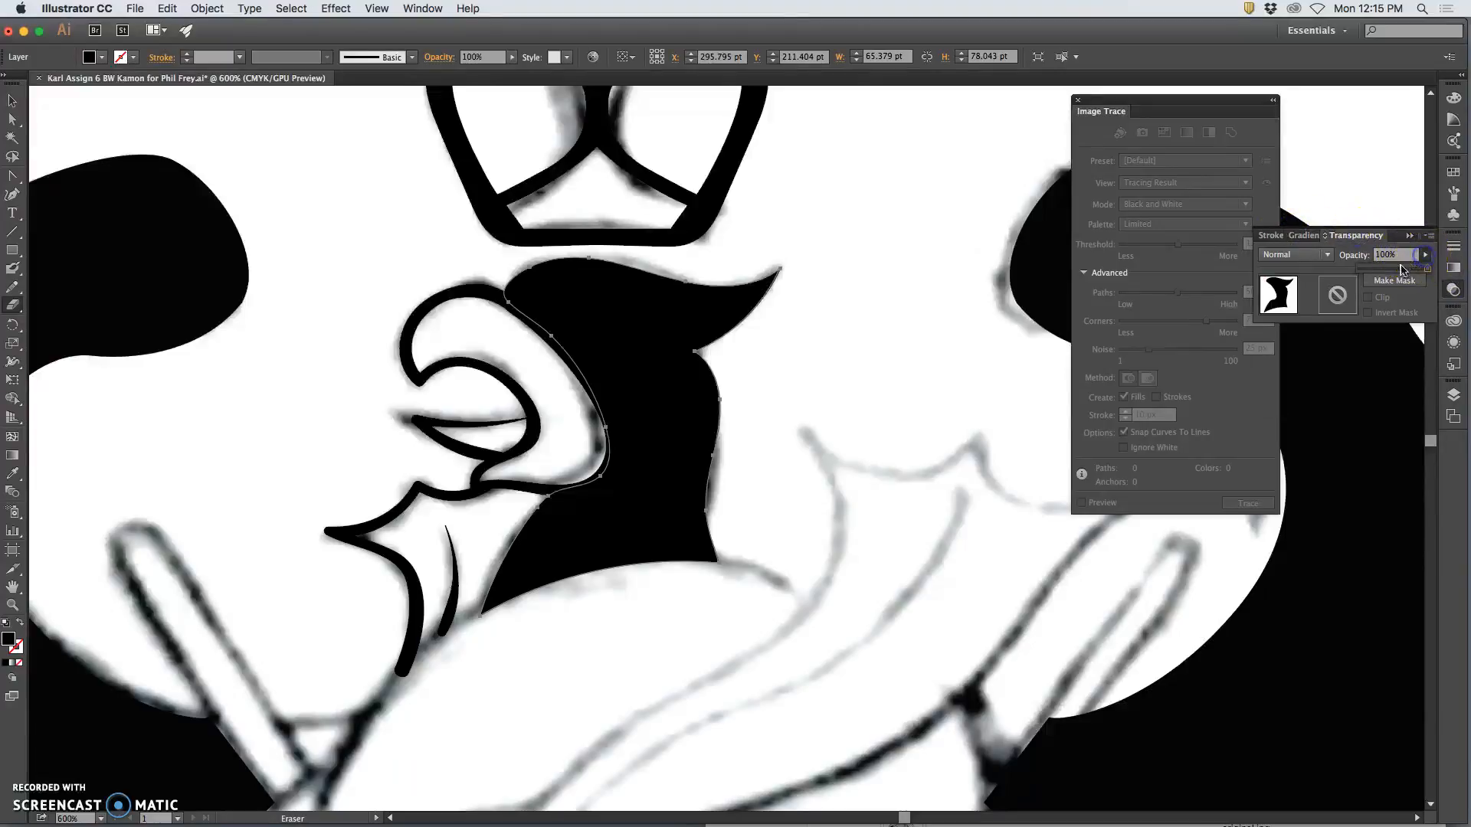
left_click_drag(1394, 270, 1392, 269)
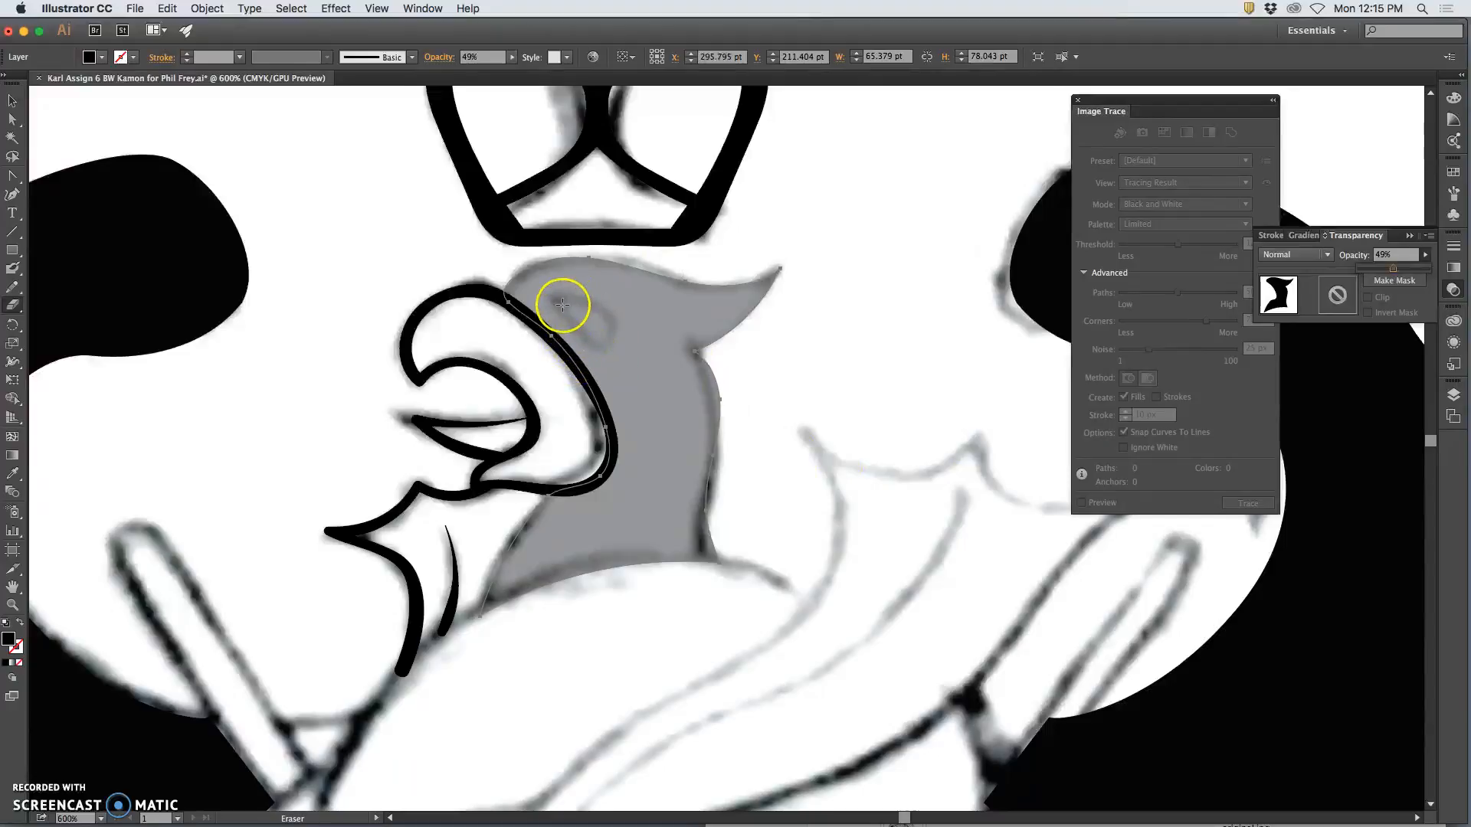
- Cut the teardrop-shaped eye out of the head with the Eraser along the sketch, and restore Layer 8's opacity to 100%
left_click(560, 304)
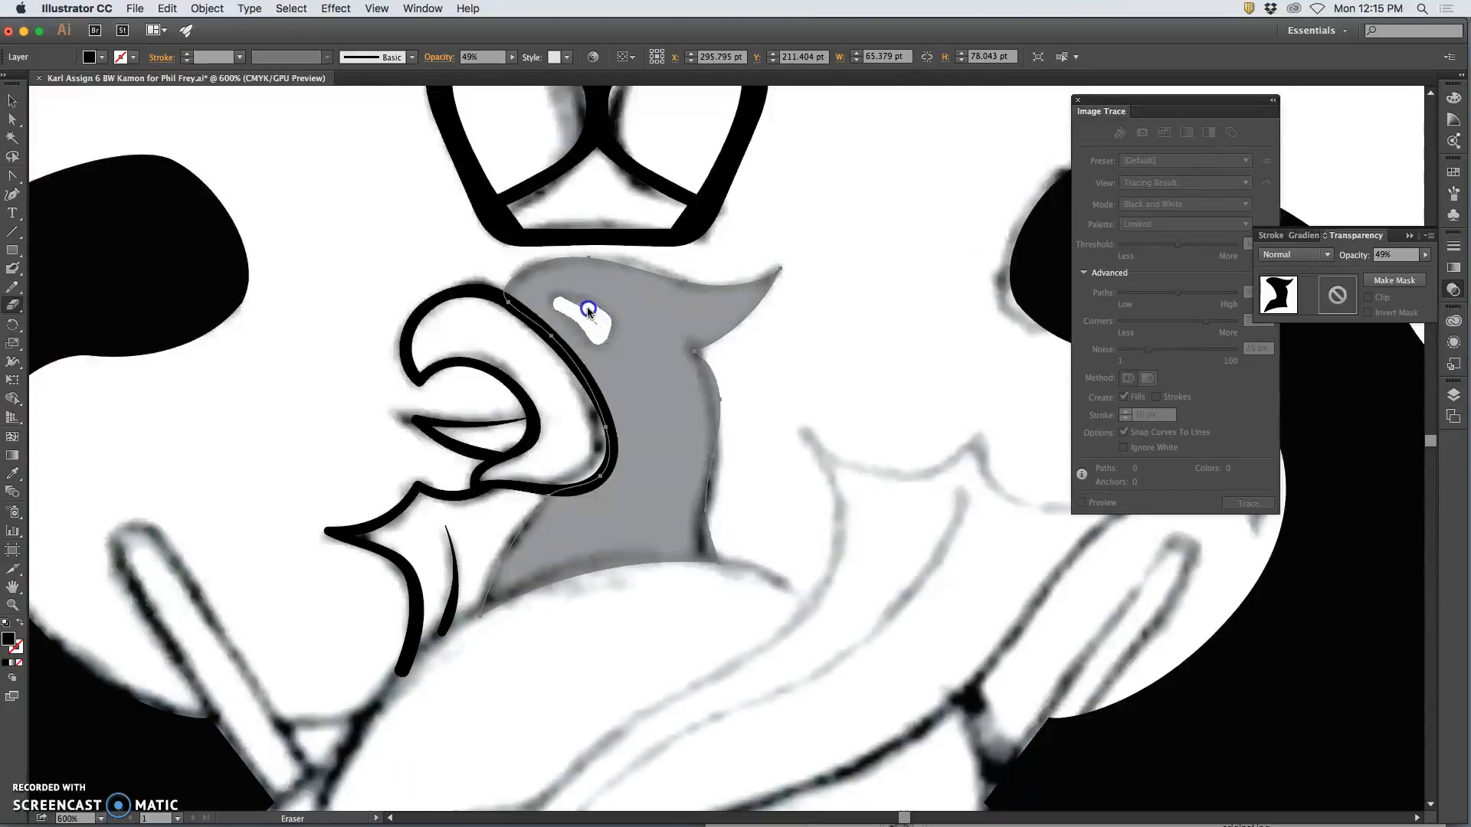
left_click_drag(564, 304, 570, 314)
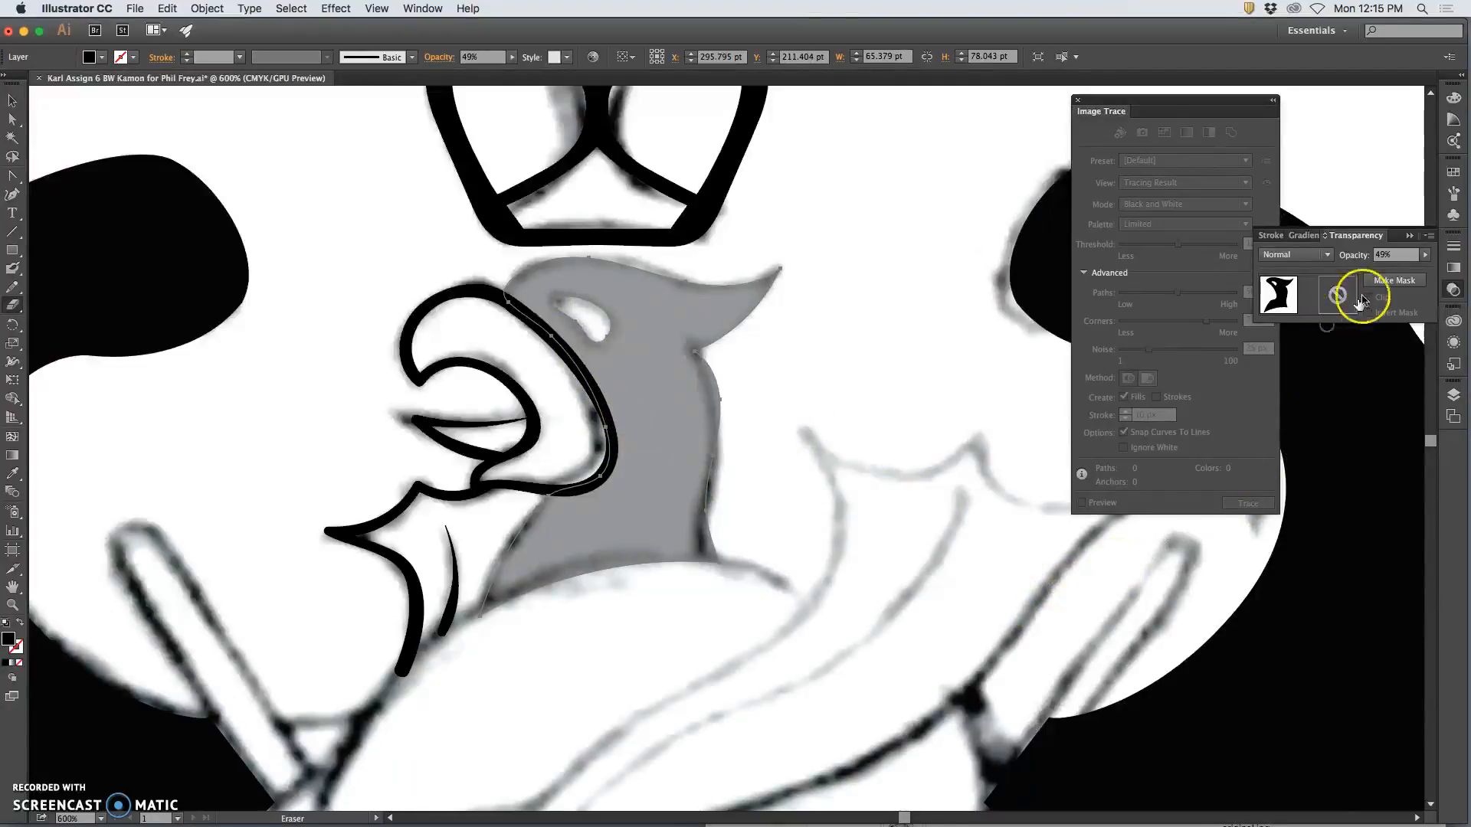
left_click(1425, 254)
left_click_drag(1399, 272, 1426, 269)
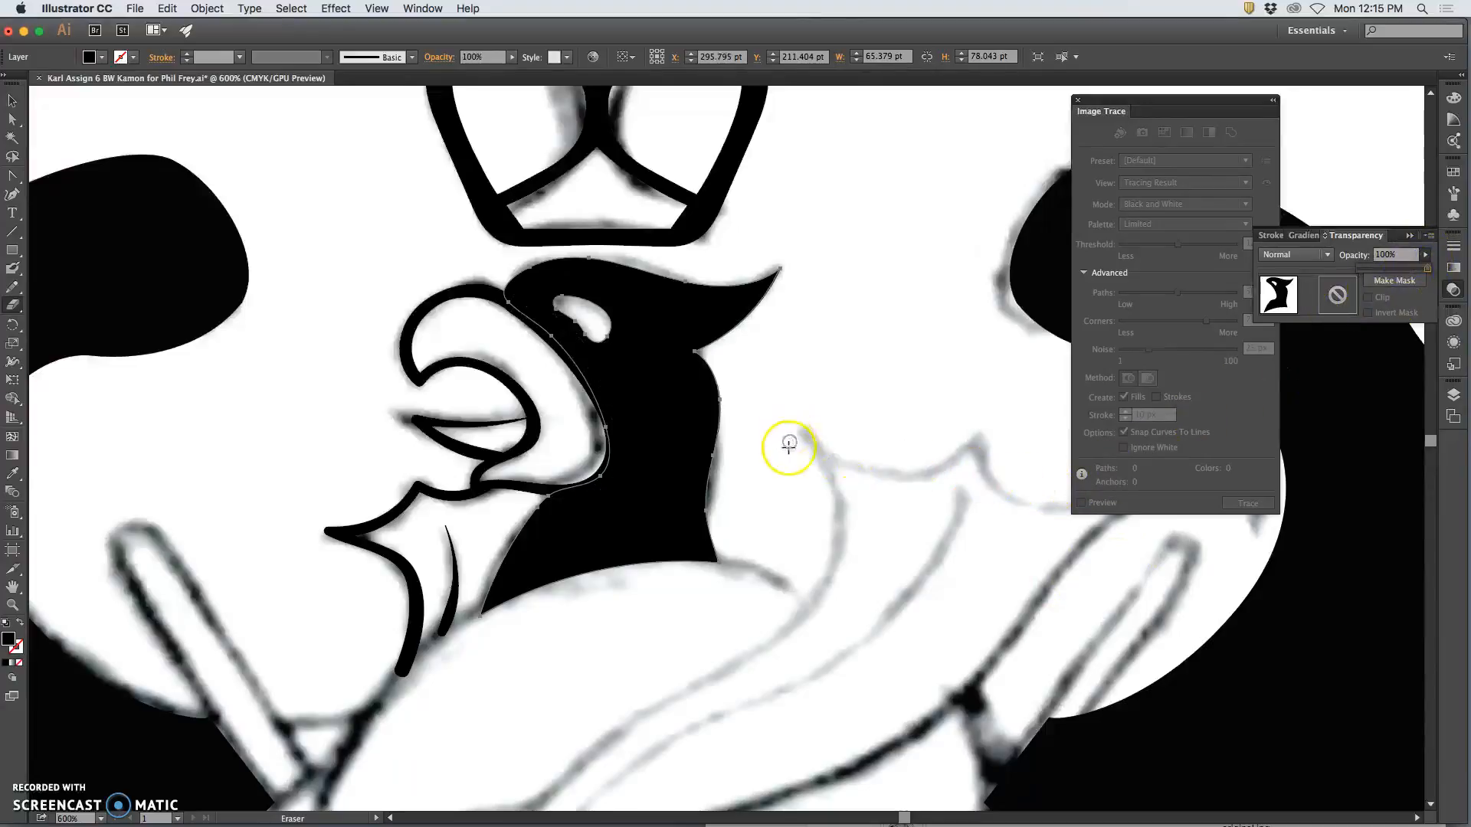
key("super+equal")
left_click_drag(551, 322, 575, 434)
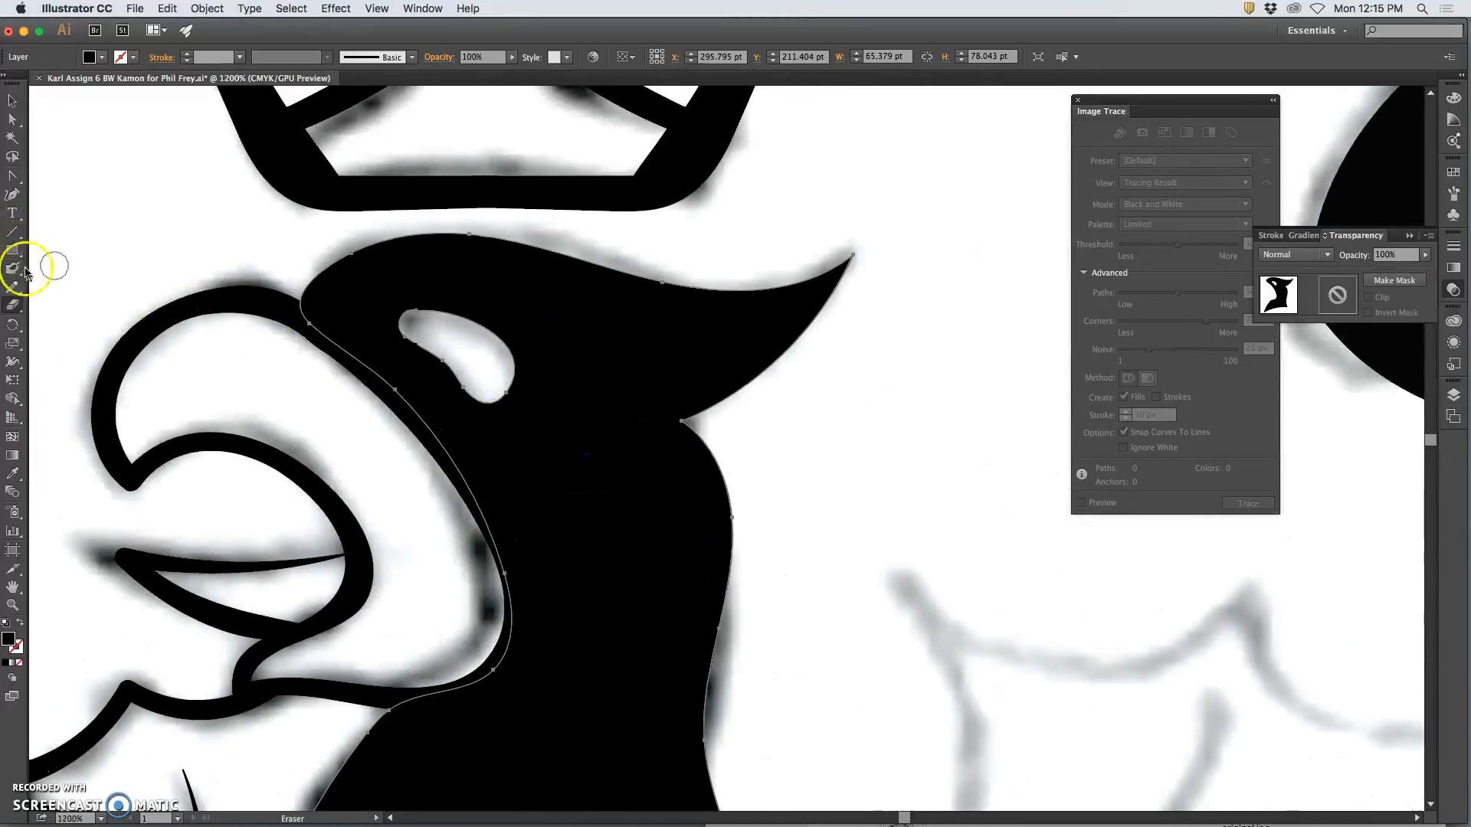